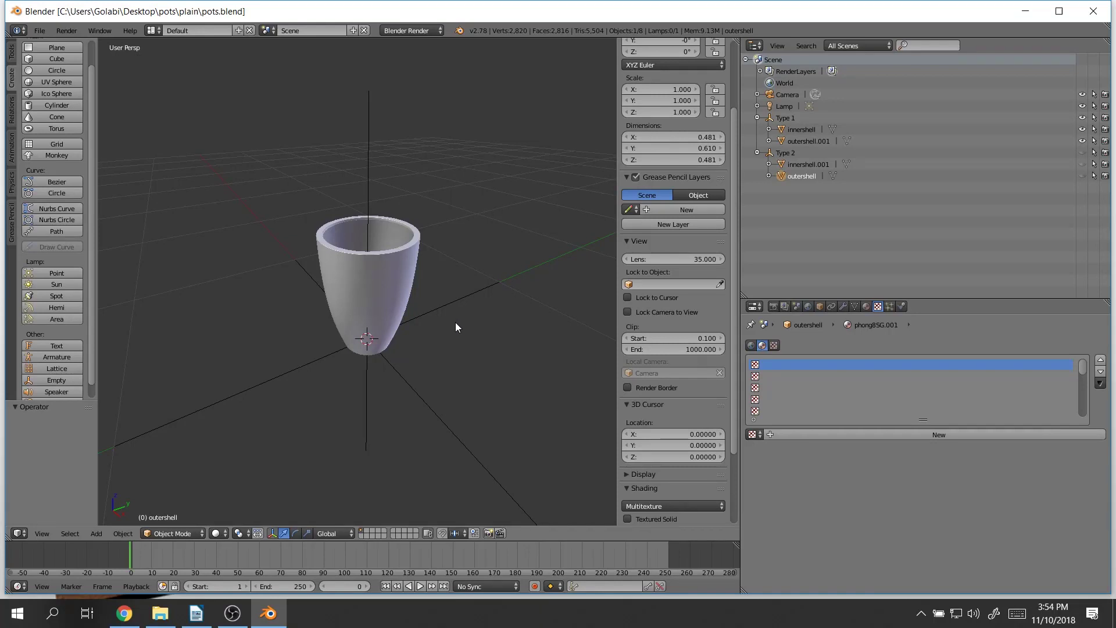
- Examine the pot model and inspect the Type 1 and Type 2 objects with their inner and outer shells
{"action": "scroll", "coordinate": [443, 326], "scroll_direction": "up", "scroll_amount": 3}
{"action": "mouse_move", "coordinate": [414, 329]}
{"action": "middle_mouse_down"}
{"action": "mouse_move", "coordinate": [399, 348]}
{"action": "mouse_move", "coordinate": [355, 335]}
{"action": "mouse_move", "coordinate": [436, 333]}
{"action": "mouse_move", "coordinate": [441, 316]}
{"action": "mouse_move", "coordinate": [416, 308]}
{"action": "middle_mouse_up"}
{"action": "scroll", "coordinate": [426, 302], "scroll_direction": "down", "scroll_amount": 1}
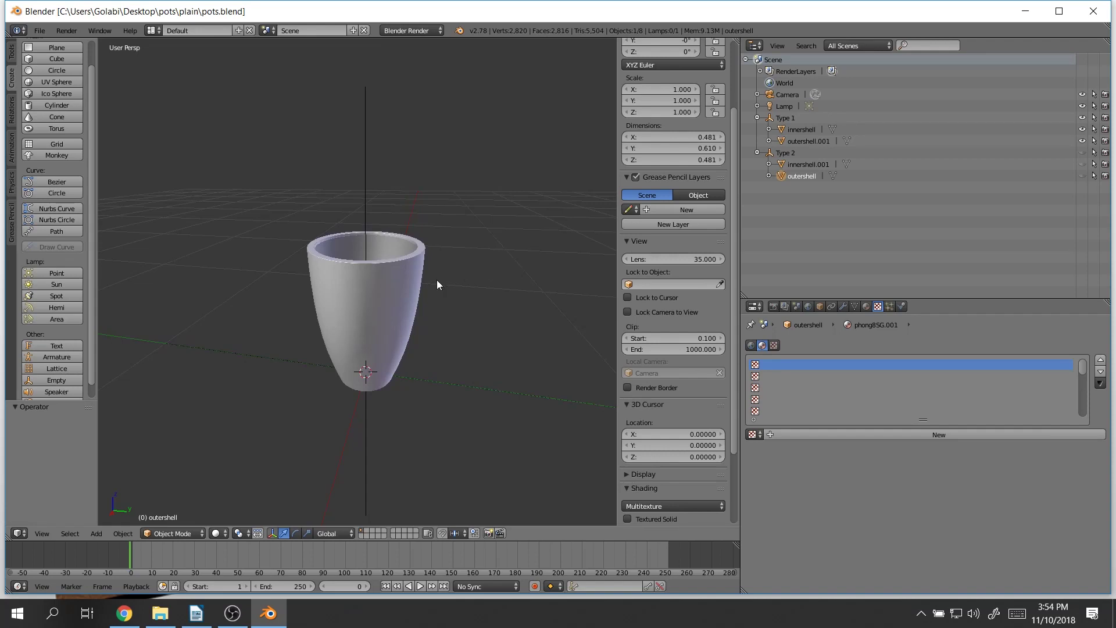
{"action": "mouse_move", "coordinate": [427, 301]}
{"action": "middle_mouse_down"}
{"action": "mouse_move", "coordinate": [421, 310]}
{"action": "mouse_move", "coordinate": [435, 317]}
{"action": "mouse_move", "coordinate": [496, 314]}
{"action": "mouse_move", "coordinate": [445, 306]}
{"action": "middle_mouse_up"}
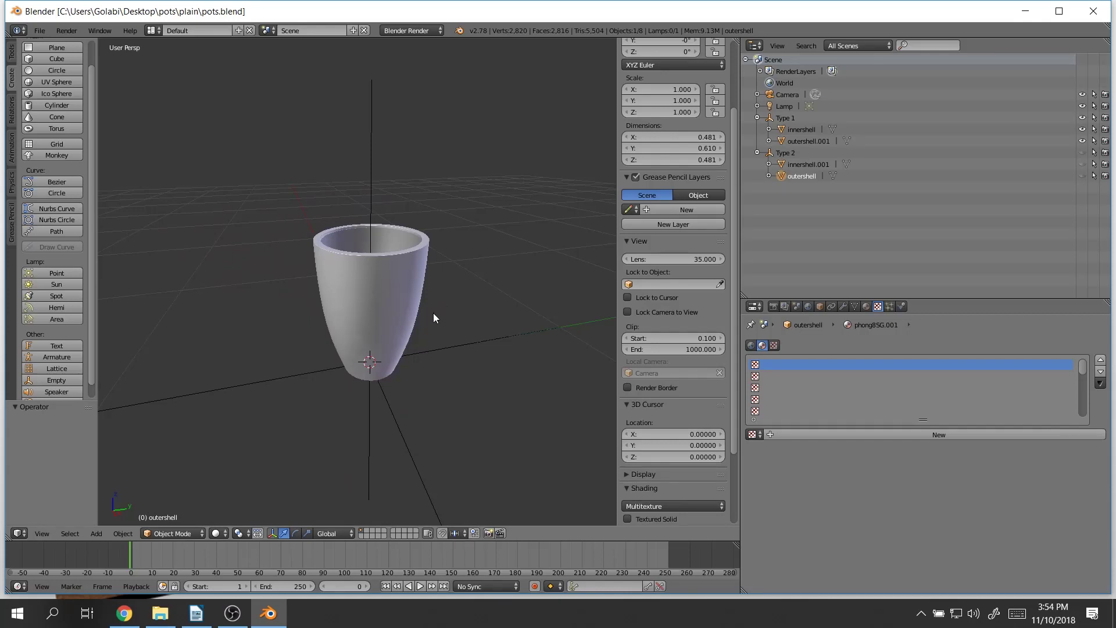
{"action": "left_click", "coordinate": [794, 130]}
{"action": "left_click", "coordinate": [797, 144]}
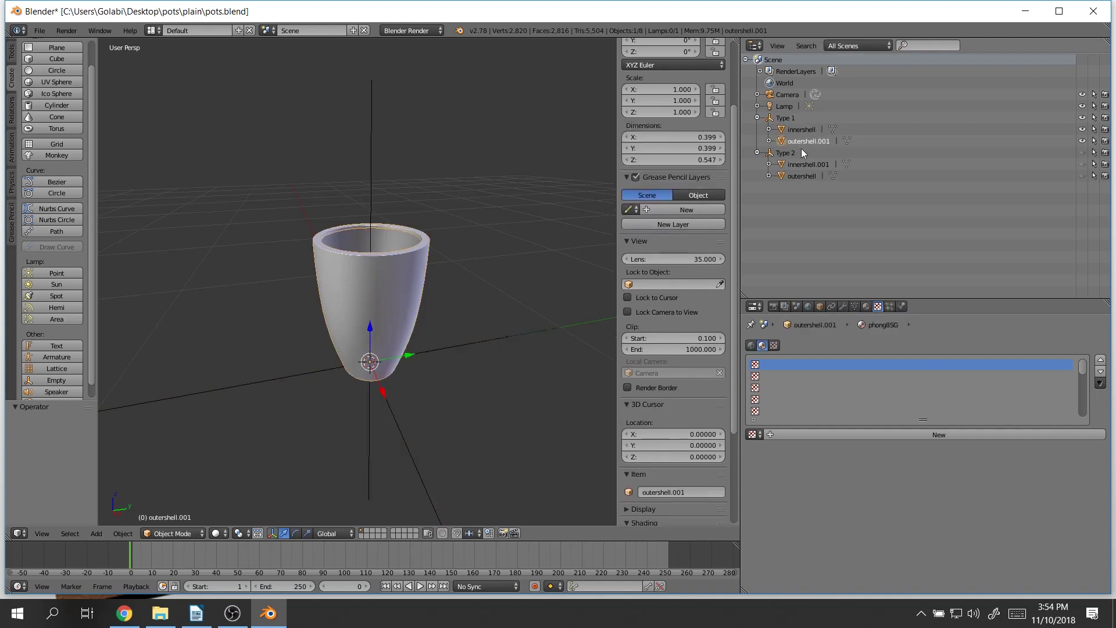
{"action": "left_click", "coordinate": [791, 154]}
{"action": "left_click", "coordinate": [810, 164]}
{"action": "left_click", "coordinate": [802, 176]}
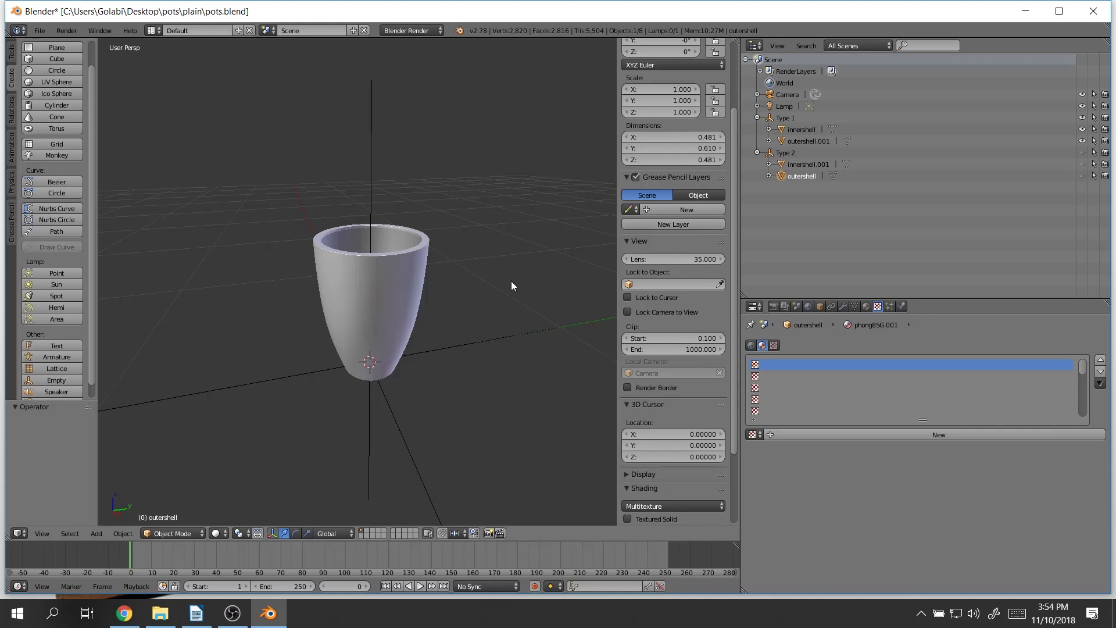
{"action": "mouse_move", "coordinate": [477, 288]}
{"action": "middle_mouse_down"}
{"action": "mouse_move", "coordinate": [462, 284]}
{"action": "mouse_move", "coordinate": [523, 279]}
{"action": "mouse_move", "coordinate": [475, 276]}
{"action": "mouse_move", "coordinate": [491, 273]}
{"action": "middle_mouse_up"}
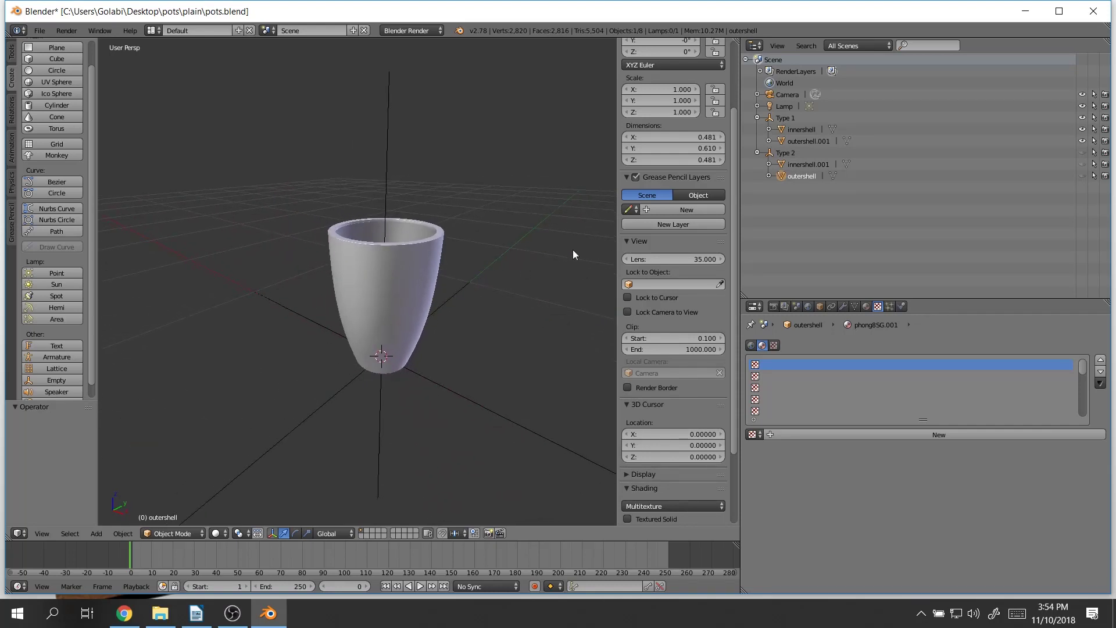
- Show the Type 2 pot with both of its shells and hide the whole Type 1 hierarchy
{"action": "left_click", "coordinate": [817, 129]}
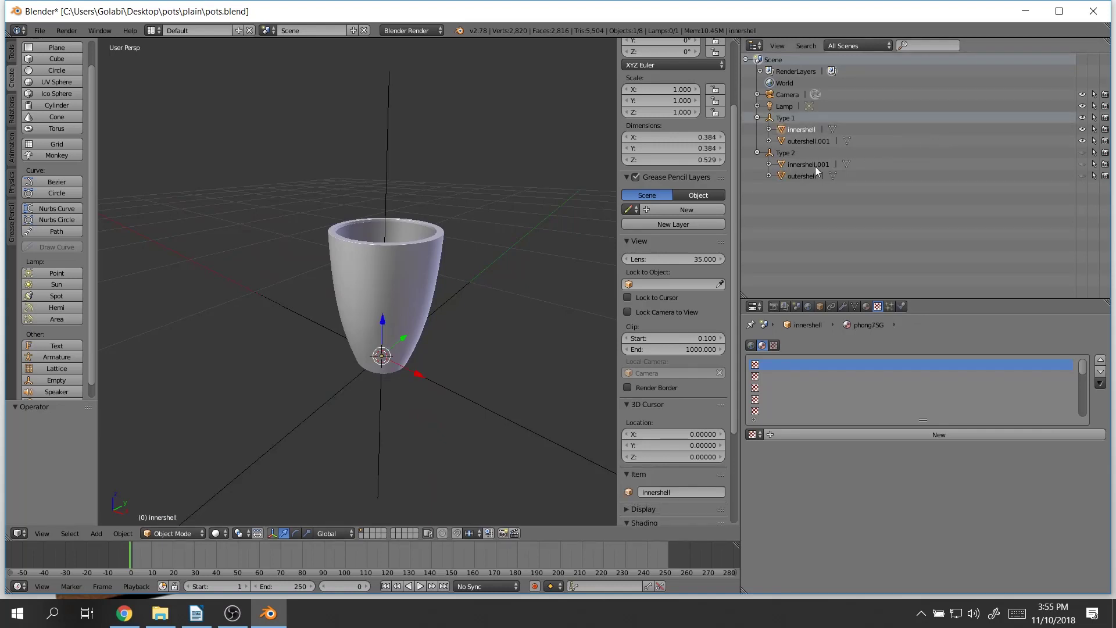
{"action": "left_click_drag", "start_coordinate": [1083, 154], "coordinate": [1084, 173]}
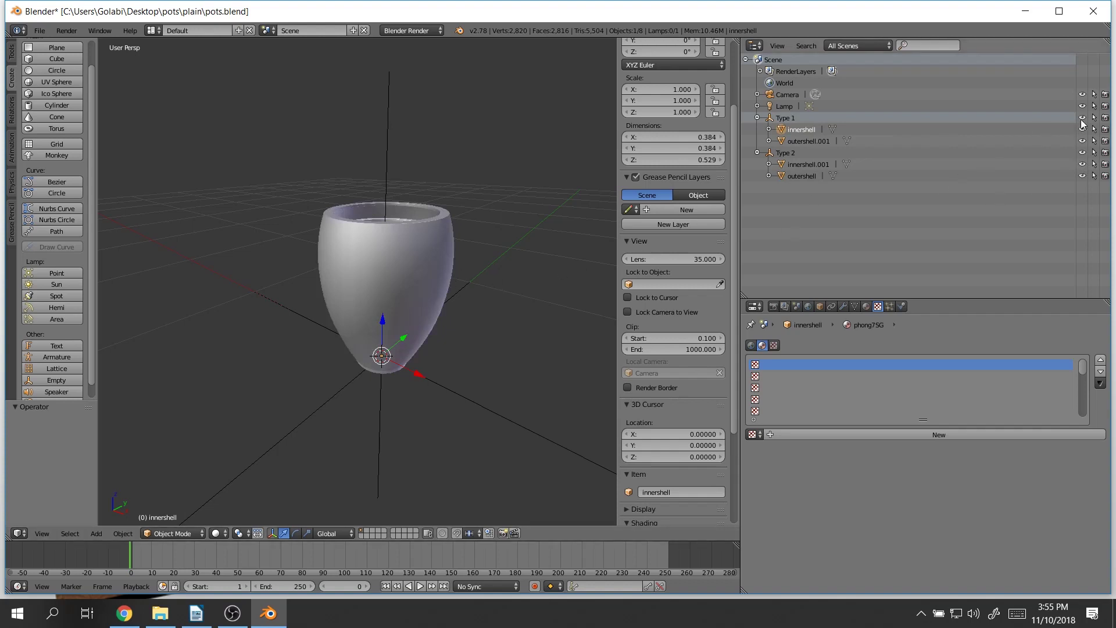
{"action": "left_click", "coordinate": [1083, 119], "text": "ctrl"}
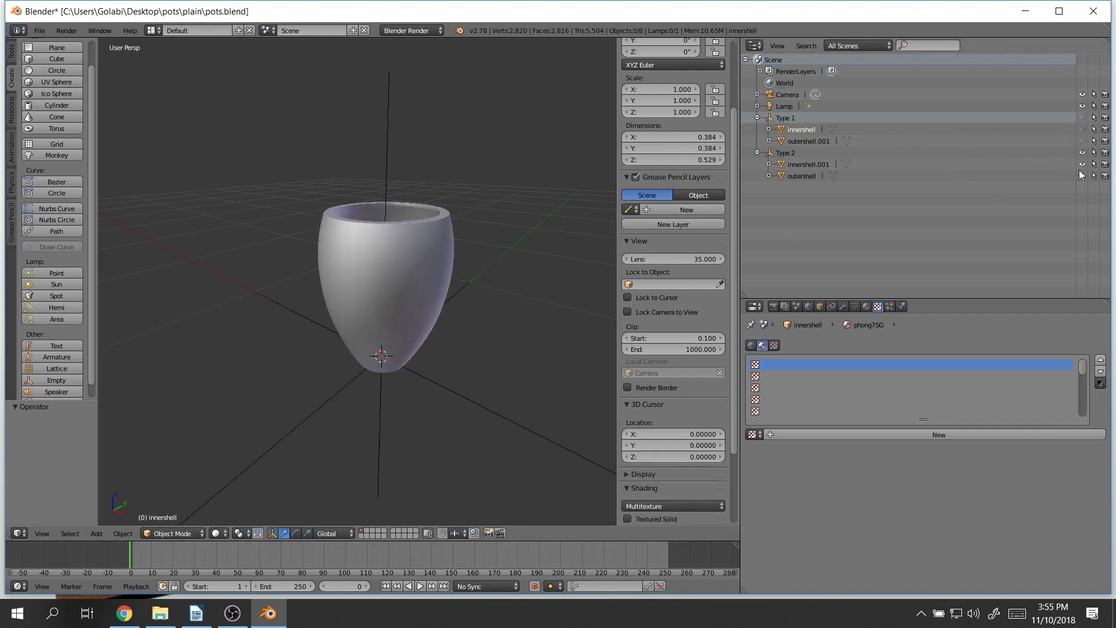
{"action": "left_click", "coordinate": [1083, 153], "text": "ctrl"}
{"action": "left_click", "coordinate": [1083, 119], "text": "ctrl"}
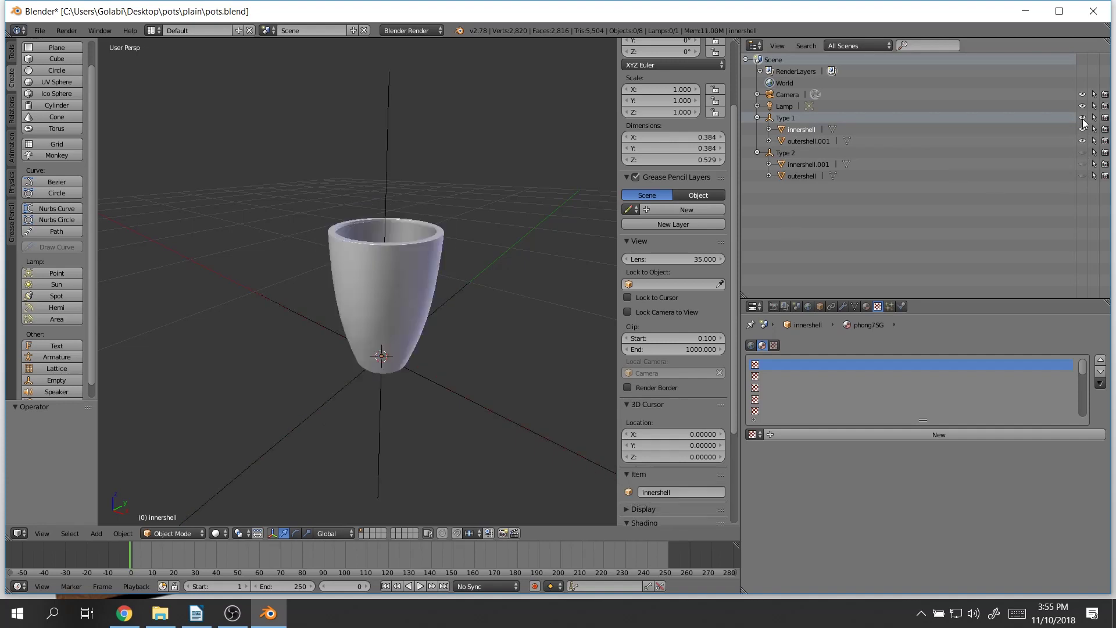
{"action": "left_click", "coordinate": [1083, 119], "text": "ctrl"}
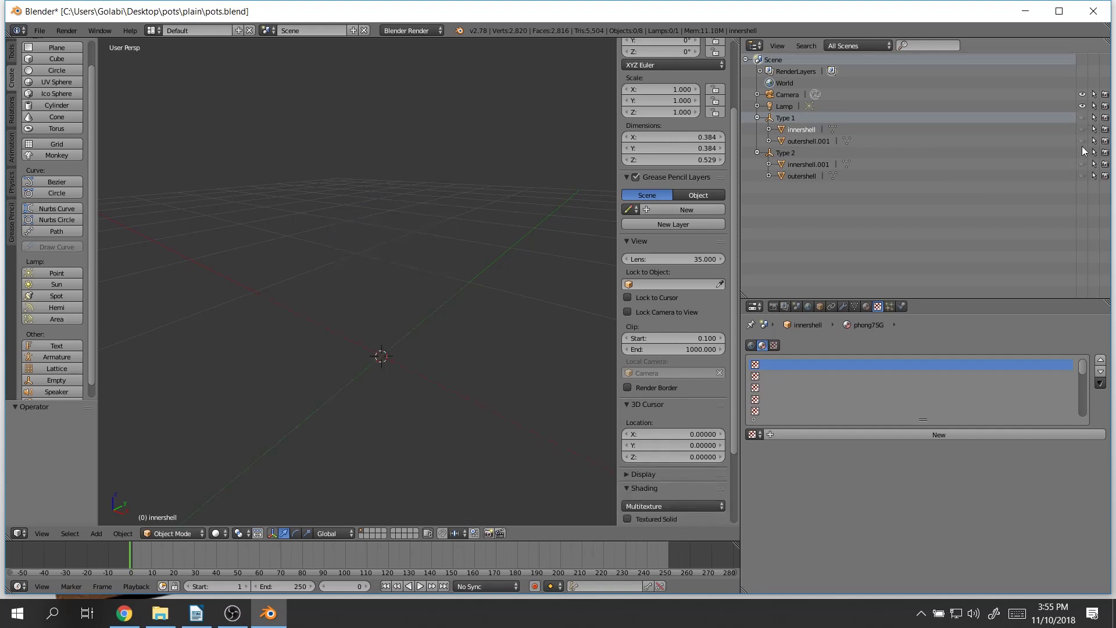
{"action": "left_click", "coordinate": [1083, 153], "text": "ctrl"}
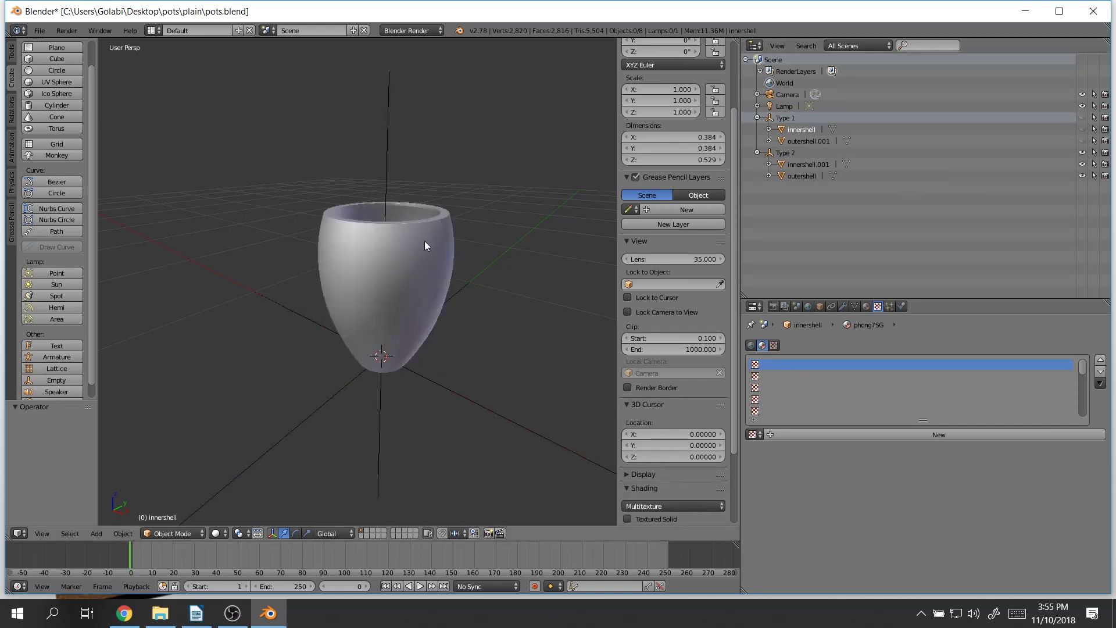
- Maximize the program window and collapse the Type 1 and Type 2 hierarchies in the scene tree
{"action": "middle_click_drag", "start_coordinate": [427, 239], "coordinate": [403, 247]}
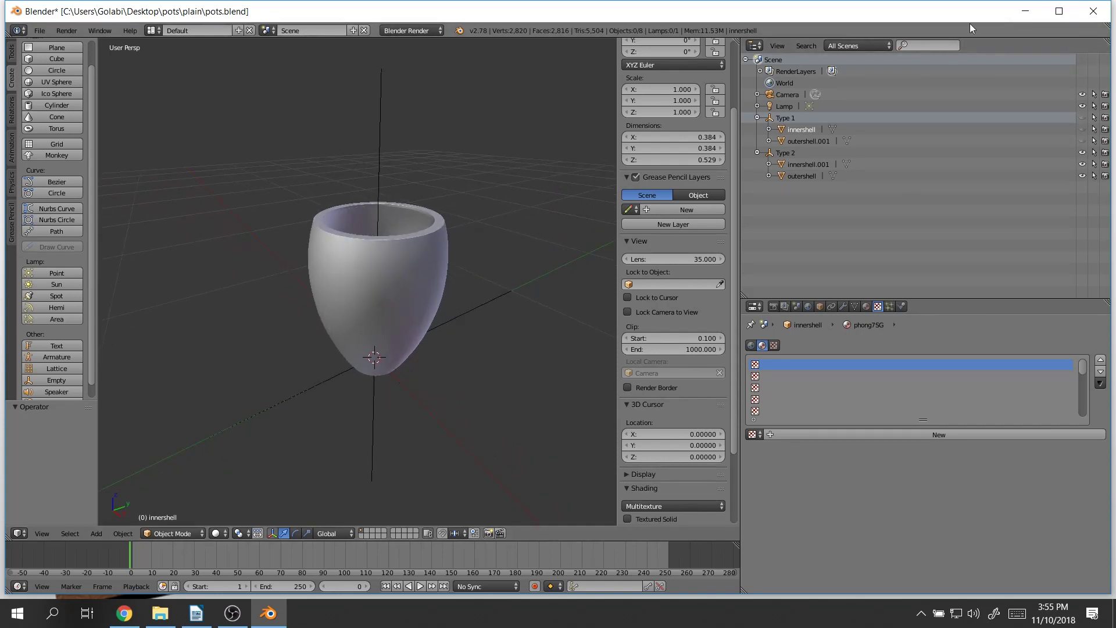
{"action": "left_click", "coordinate": [1060, 11]}
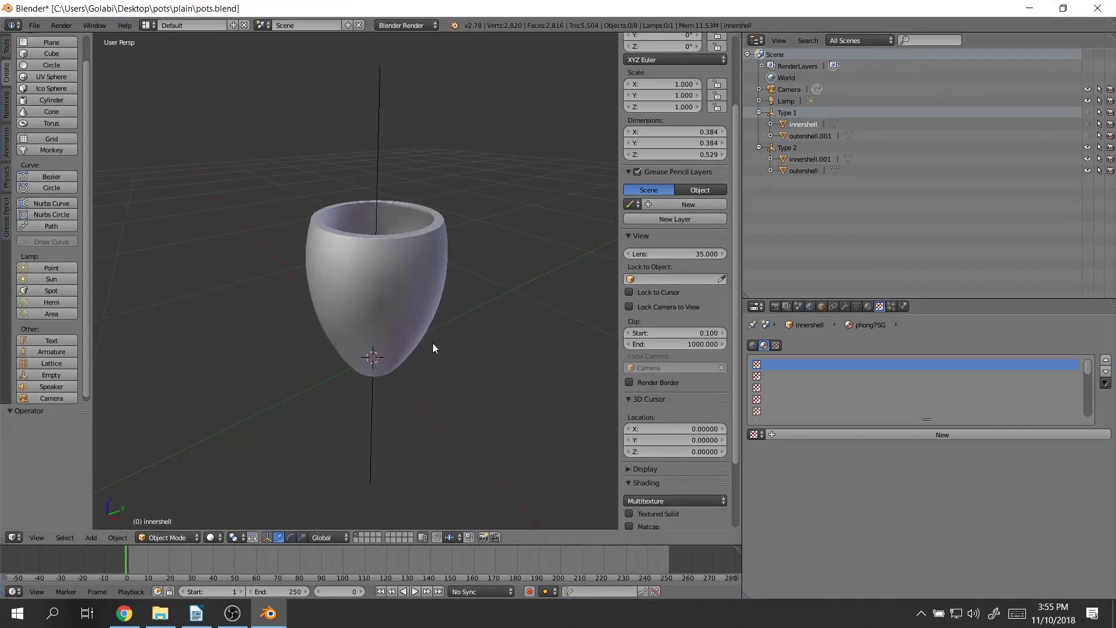
{"action": "middle_click_drag", "start_coordinate": [418, 326], "coordinate": [414, 346]}
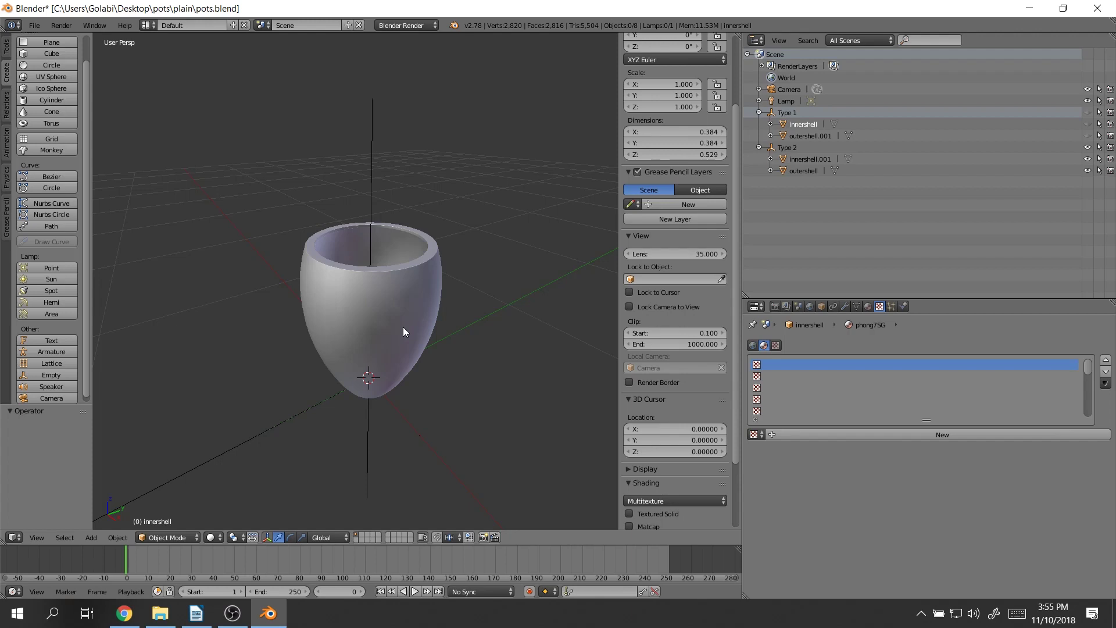
{"action": "left_click", "coordinate": [799, 114]}
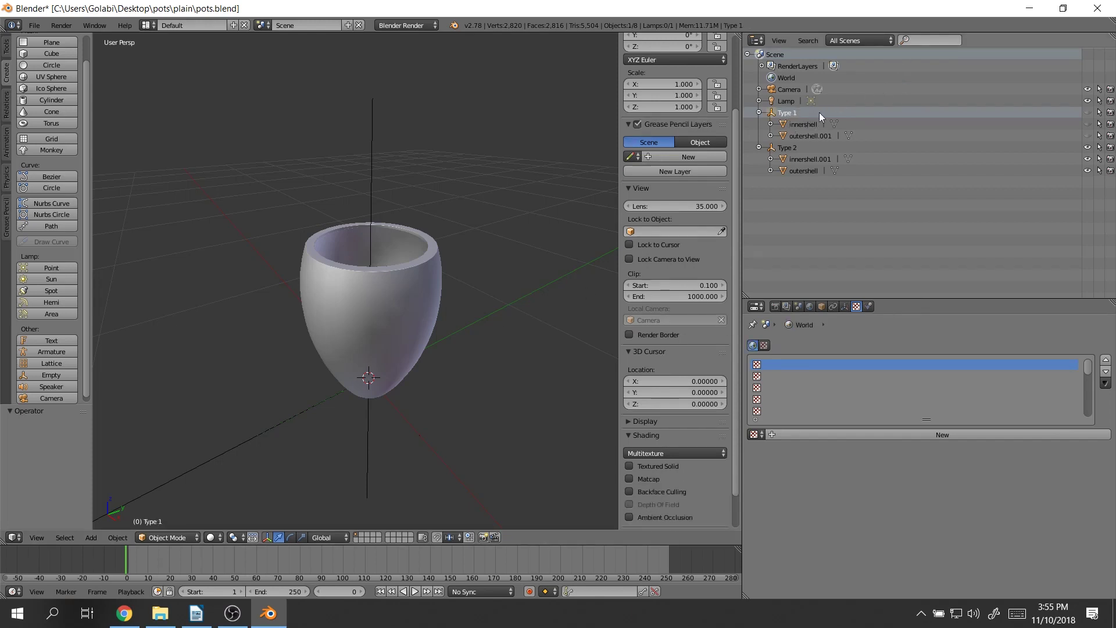
{"action": "left_click", "coordinate": [759, 112]}
{"action": "left_click", "coordinate": [759, 125]}
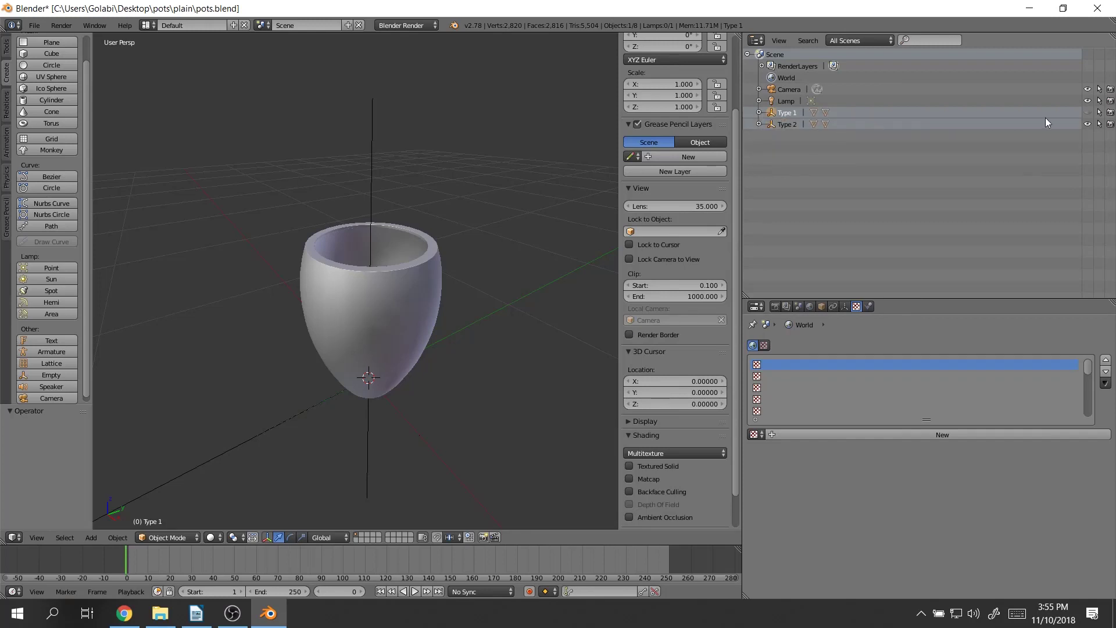
- Toggle the visibility of the Type 1 and Type 2 pots, leaving both shown
{"action": "left_click", "coordinate": [1088, 113]}
{"action": "left_click", "coordinate": [1088, 124]}
{"action": "left_click", "coordinate": [1089, 113]}
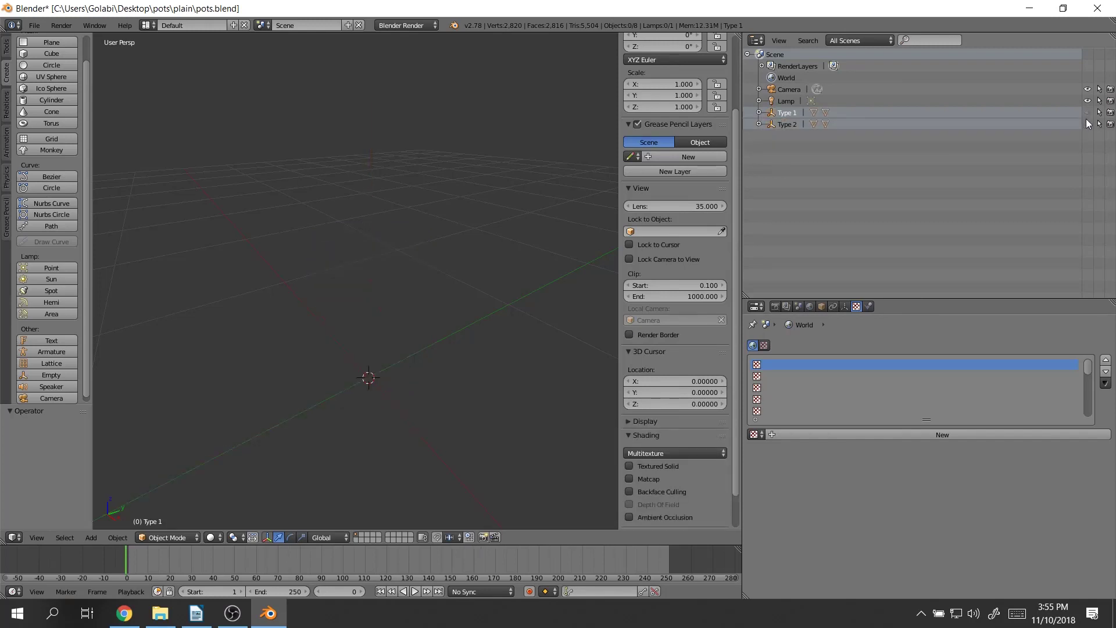
{"action": "left_click", "coordinate": [1088, 123]}
{"action": "left_click", "coordinate": [1090, 112]}
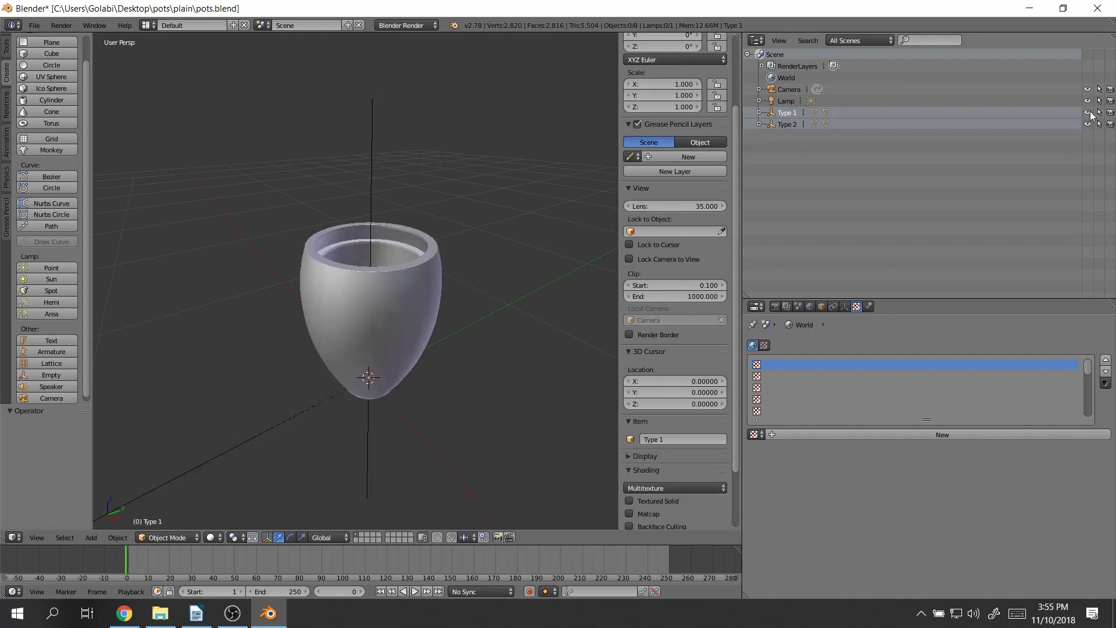
- Expand the Type 1 and Type 2 hierarchies and select the Type 1 parent empty
{"action": "left_click", "coordinate": [759, 113]}
{"action": "left_click", "coordinate": [759, 147]}
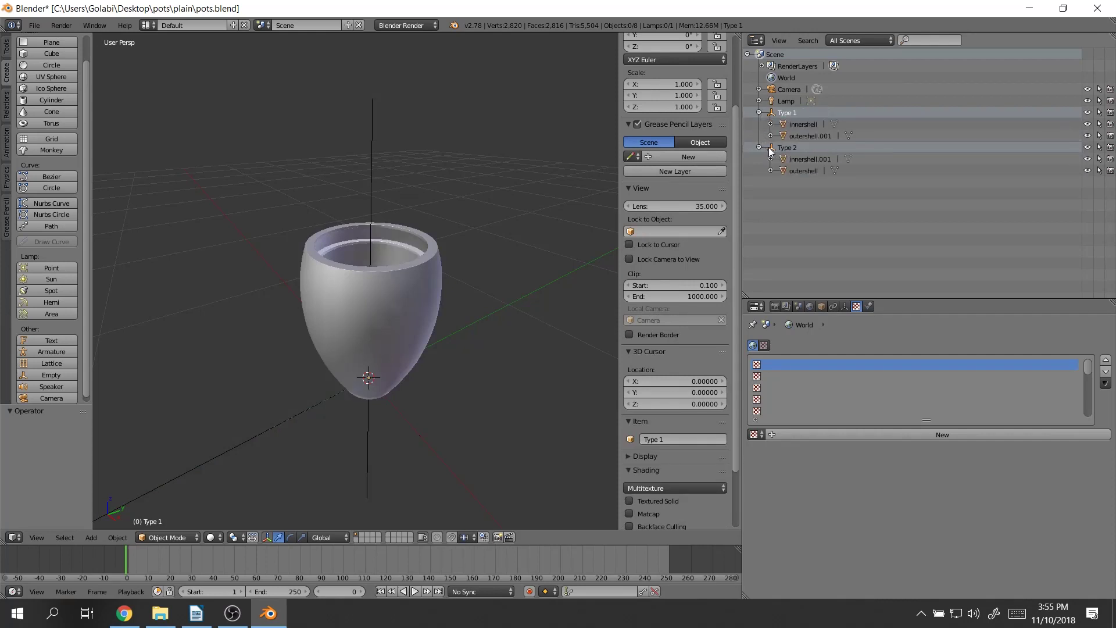
{"action": "left_click", "coordinate": [806, 127]}
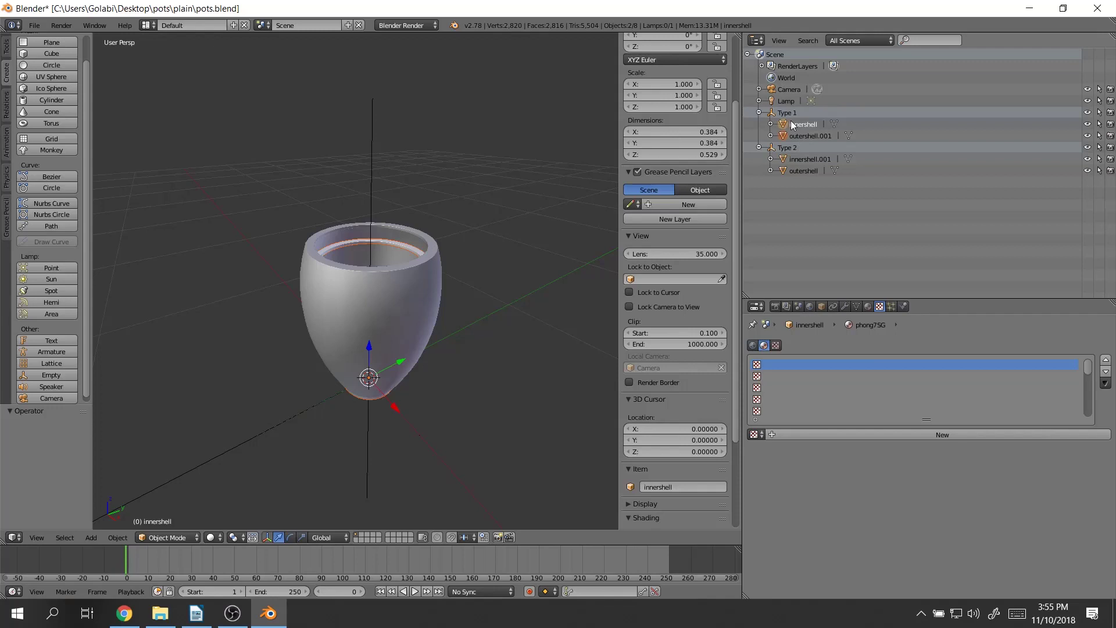
{"action": "left_click", "coordinate": [788, 114]}
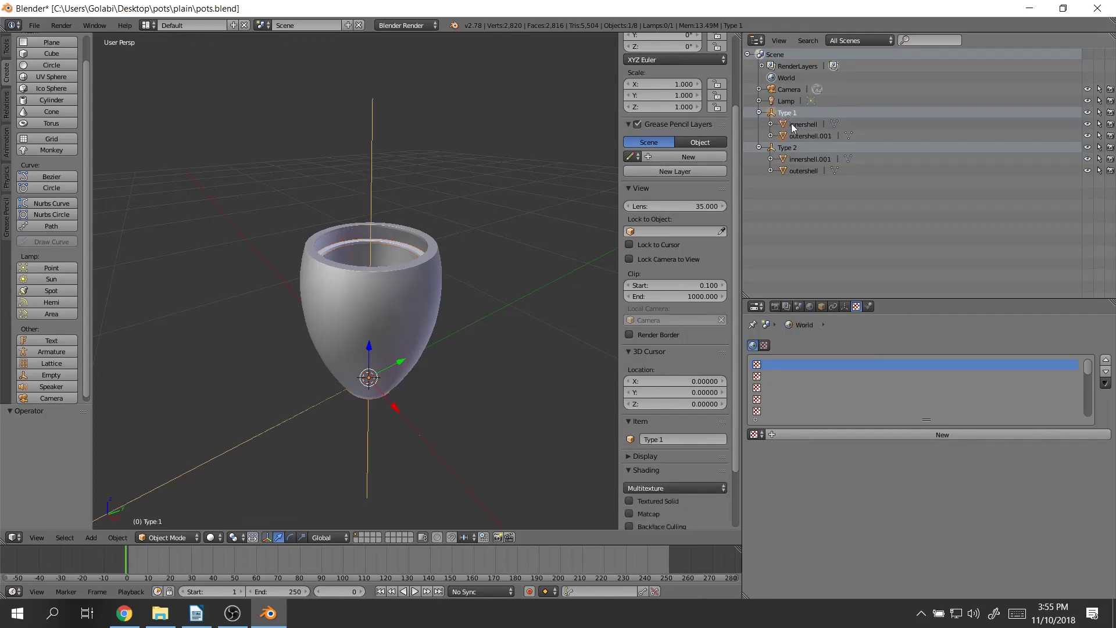
- Hide the Type 2 hierarchy and inspect Type 1's inner and outer shells by toggling their visibility, leaving both shown
{"action": "left_click", "coordinate": [1088, 147], "text": "ctrl"}
{"action": "left_click", "coordinate": [1088, 124]}
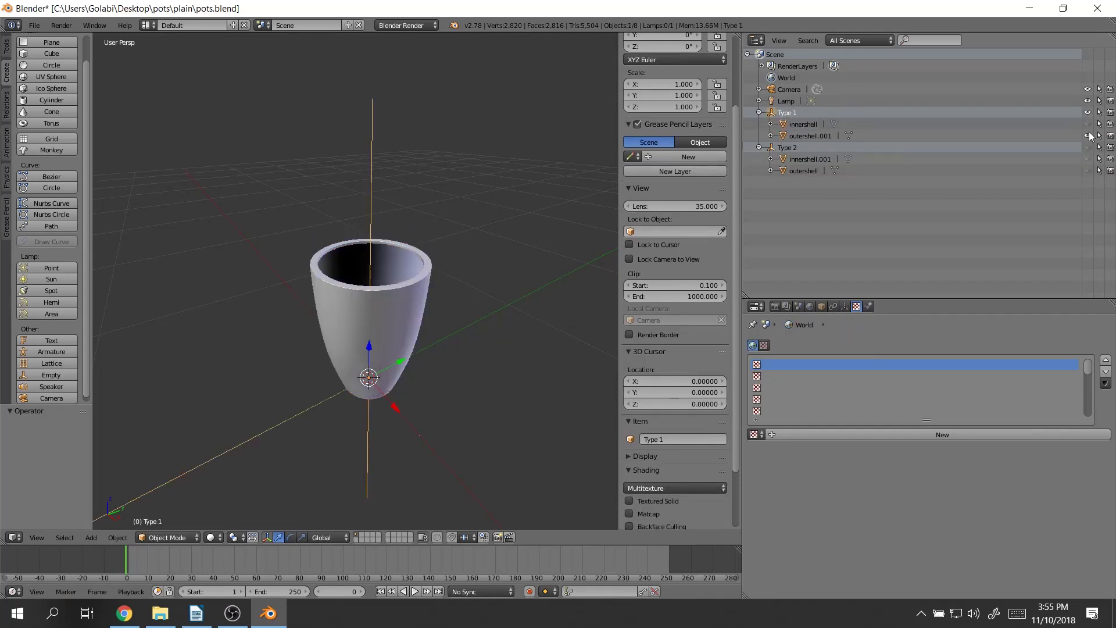
{"action": "left_click", "coordinate": [1088, 135]}
{"action": "left_click", "coordinate": [1088, 135]}
{"action": "left_click", "coordinate": [1088, 136]}
{"action": "left_click", "coordinate": [1088, 136]}
{"action": "left_click", "coordinate": [1088, 124]}
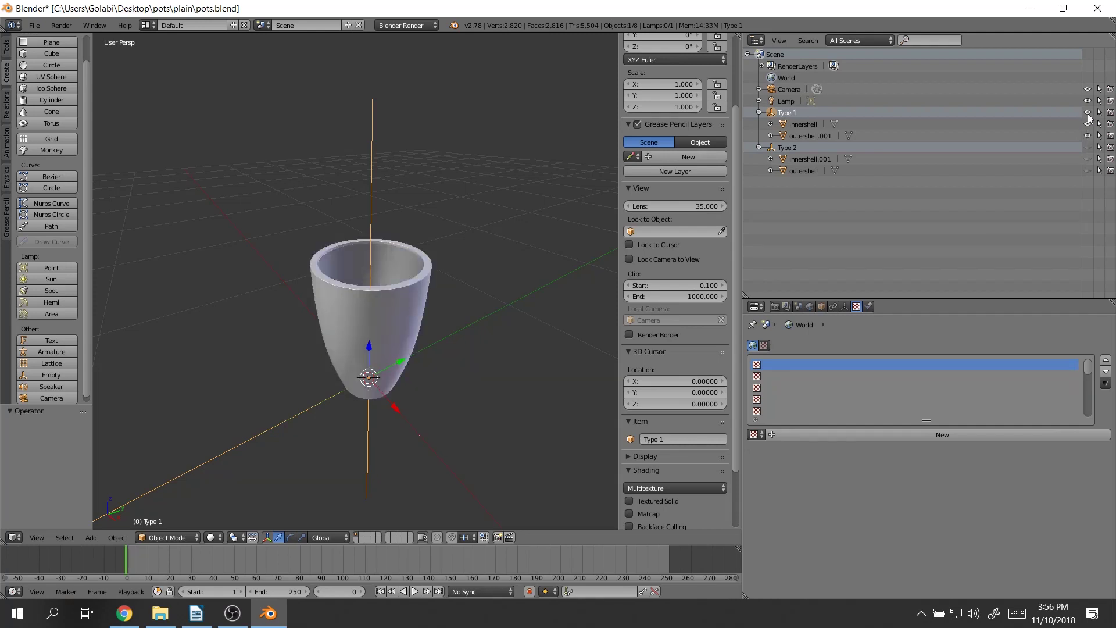
- Show the Type 2 hierarchy and hide Type 1 together with its shells
{"action": "left_click", "coordinate": [1087, 112]}
{"action": "left_click", "coordinate": [1088, 147], "text": "ctrl"}
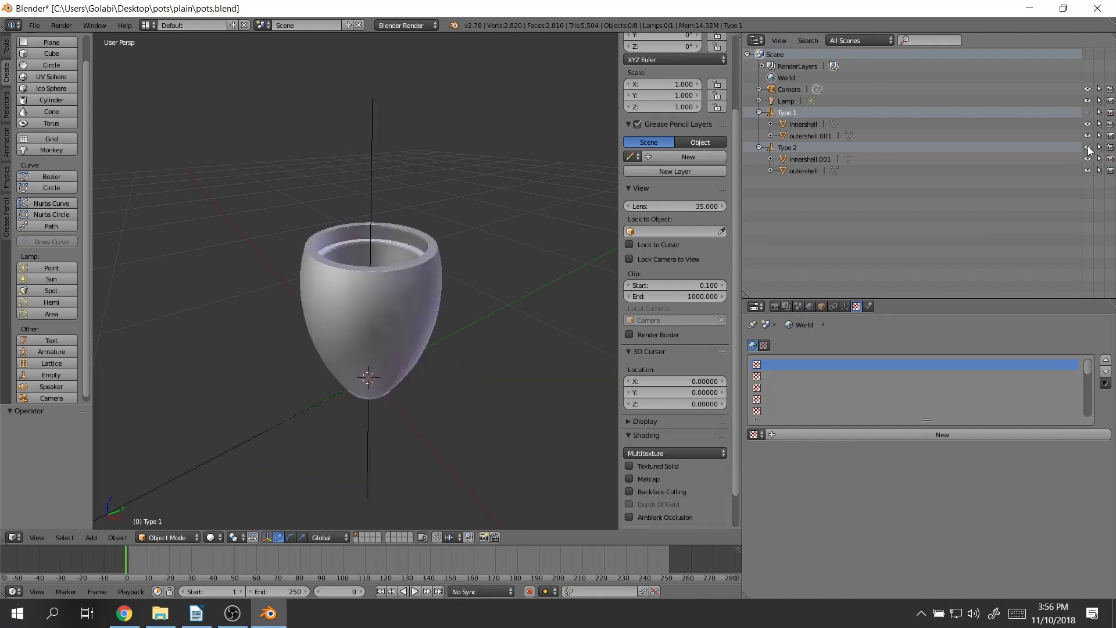
{"action": "left_click", "coordinate": [1088, 114], "text": "ctrl"}
{"action": "left_click", "coordinate": [1088, 114], "text": "ctrl"}
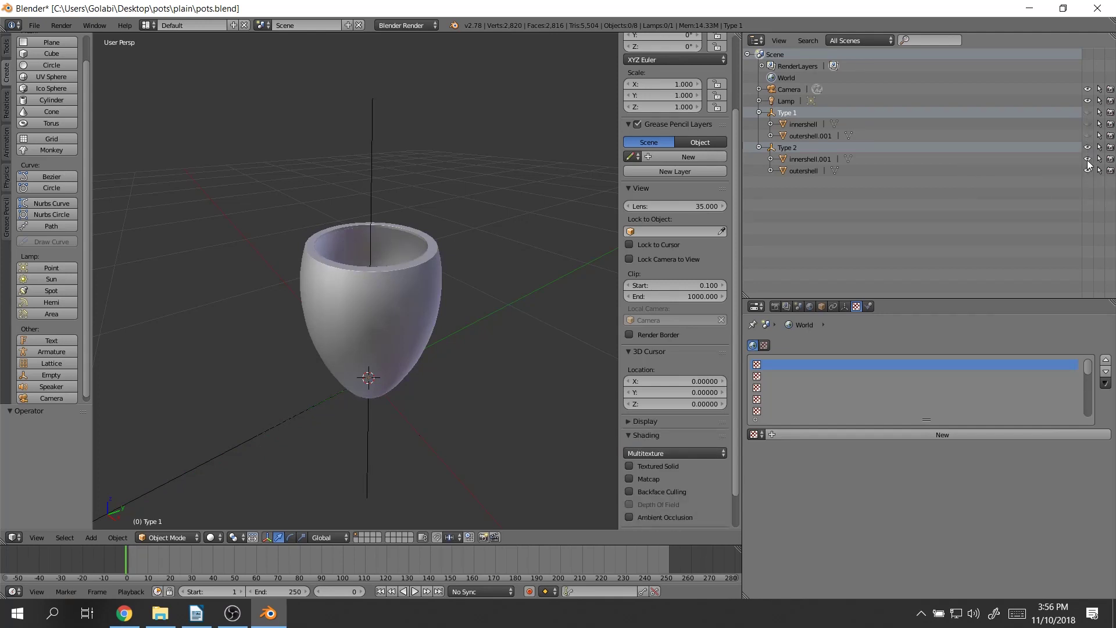
- Inspect Type 2's inner and outer shells by toggling their visibility, leaving both shown
{"action": "left_click", "coordinate": [1088, 161]}
{"action": "left_click", "coordinate": [1088, 171]}
{"action": "left_click", "coordinate": [1088, 171]}
{"action": "left_click", "coordinate": [1088, 171]}
{"action": "left_click", "coordinate": [1088, 171]}
{"action": "left_click", "coordinate": [1088, 159]}
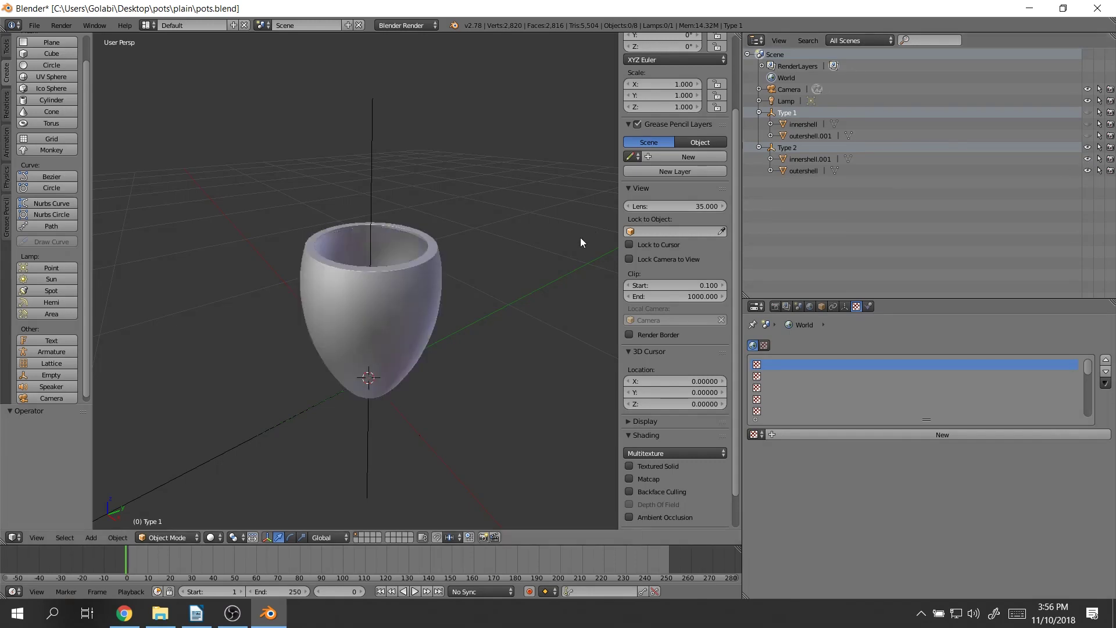
- Move the Type 1 parent empty with its pot about 0.773 units along the X axis, away from the Type 2 pot
{"action": "mouse_move", "coordinate": [484, 264]}
{"action": "middle_mouse_down"}
{"action": "mouse_move", "coordinate": [535, 268]}
{"action": "mouse_move", "coordinate": [498, 256]}
{"action": "middle_mouse_up"}
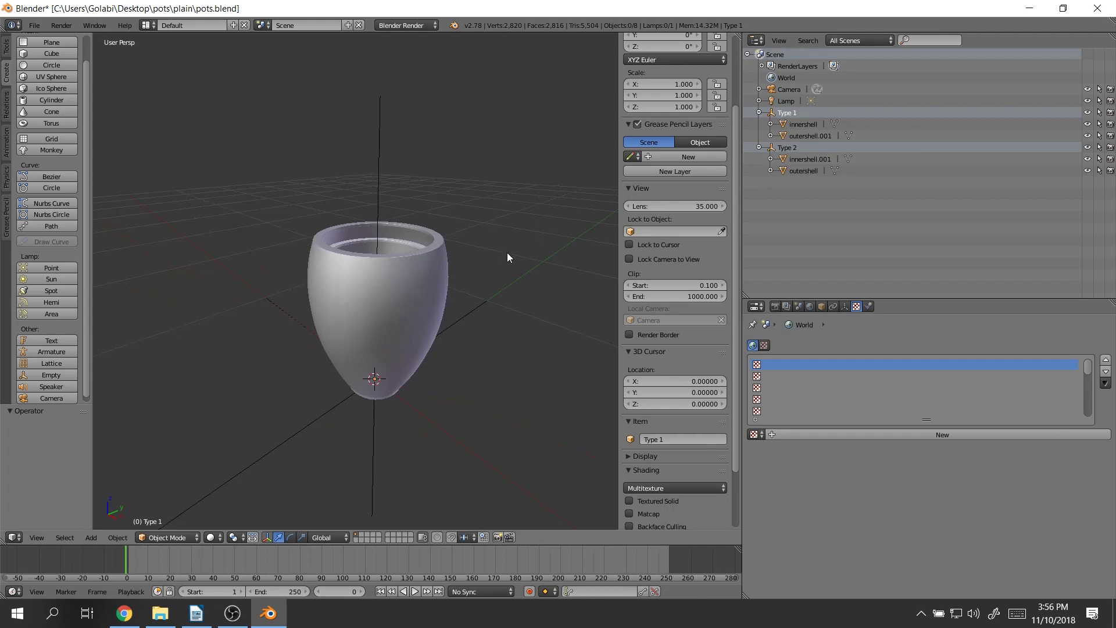
{"action": "mouse_move", "coordinate": [495, 267]}
{"action": "middle_mouse_down"}
{"action": "mouse_move", "coordinate": [496, 238]}
{"action": "mouse_move", "coordinate": [494, 249]}
{"action": "middle_mouse_up"}
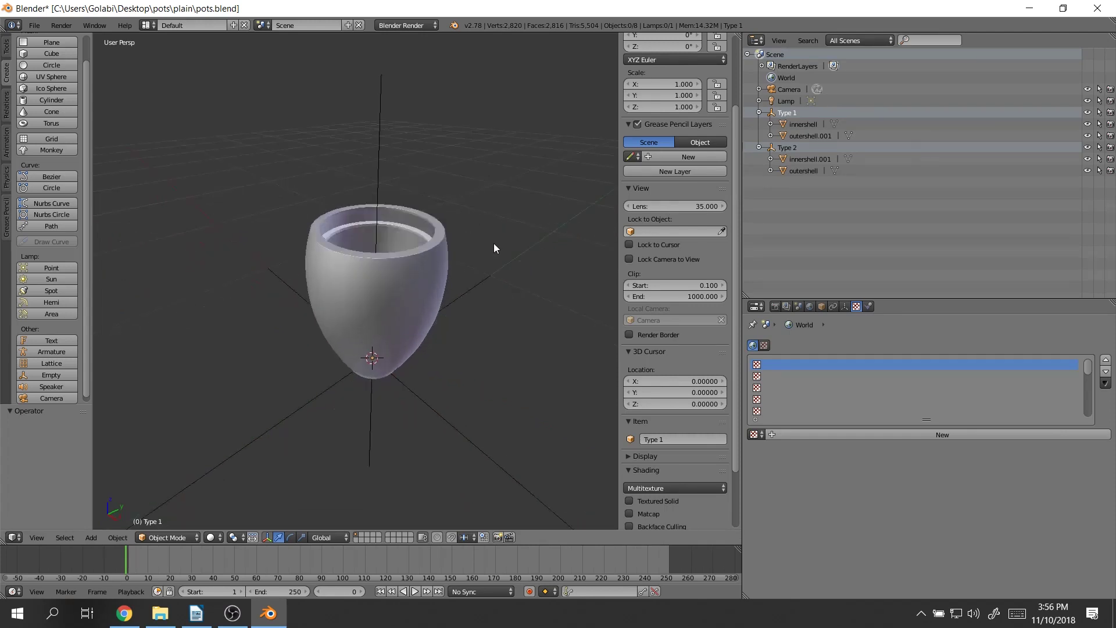
{"action": "middle_click_drag", "start_coordinate": [404, 201], "coordinate": [406, 228]}
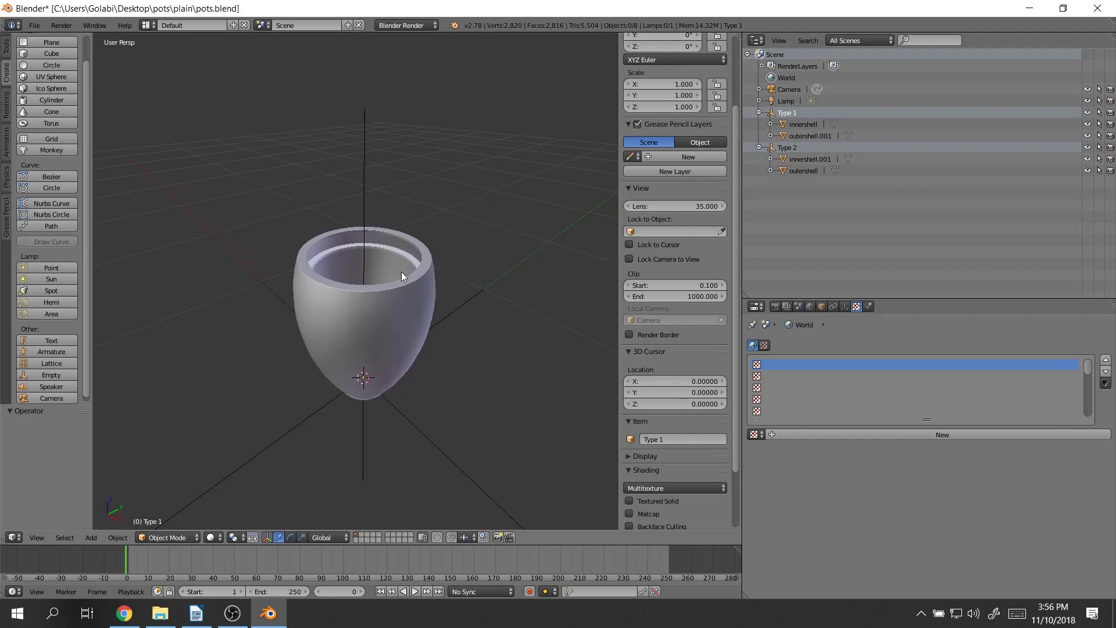
{"action": "mouse_move", "coordinate": [442, 263]}
{"action": "middle_mouse_down"}
{"action": "mouse_move", "coordinate": [451, 257]}
{"action": "mouse_move", "coordinate": [429, 246]}
{"action": "mouse_move", "coordinate": [369, 266]}
{"action": "mouse_move", "coordinate": [460, 271]}
{"action": "middle_mouse_up"}
{"action": "scroll", "coordinate": [372, 266], "scroll_direction": "down", "scroll_amount": 5}
{"action": "scroll", "coordinate": [430, 271], "scroll_direction": "up", "scroll_amount": 2}
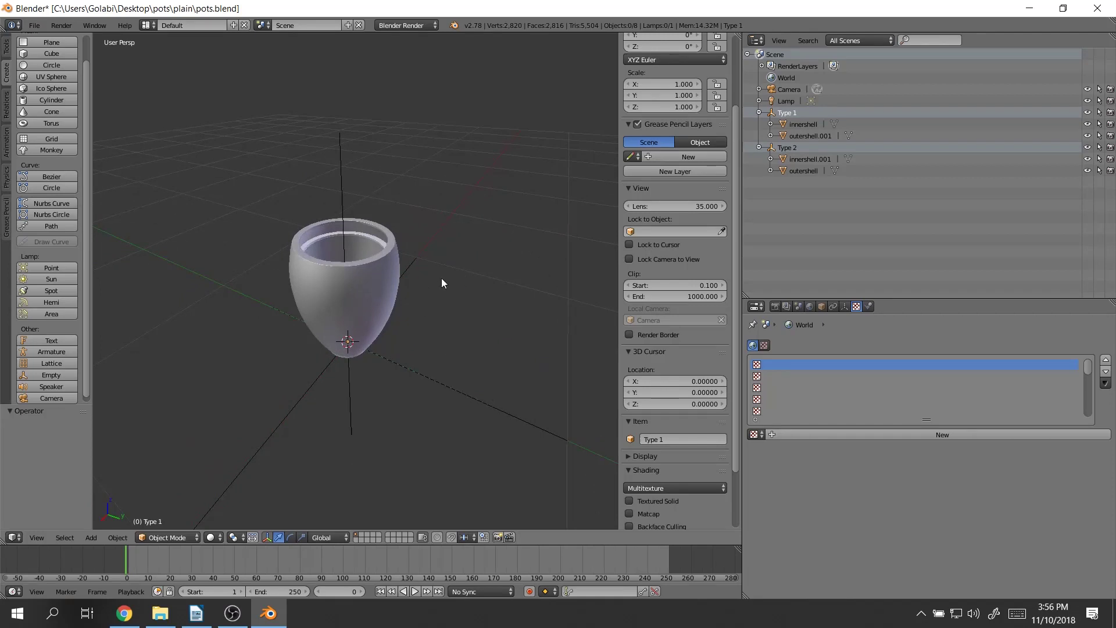
{"action": "left_click", "coordinate": [797, 114]}
{"action": "middle_click_drag", "start_coordinate": [486, 270], "coordinate": [469, 300]}
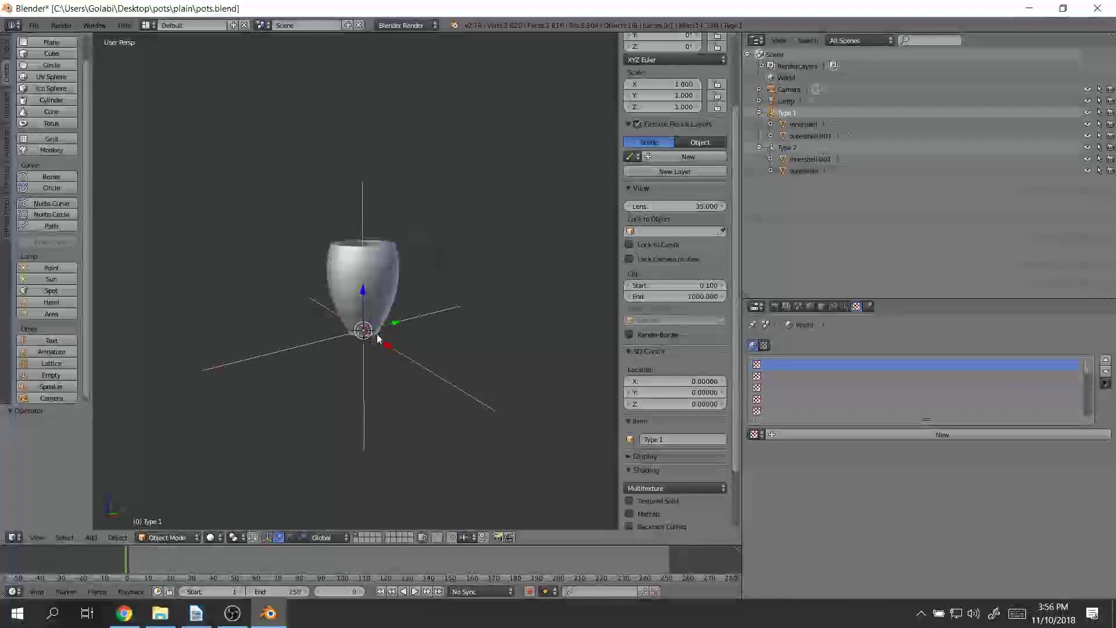
{"action": "scroll", "coordinate": [664, 205], "scroll_direction": "up", "scroll_amount": 4}
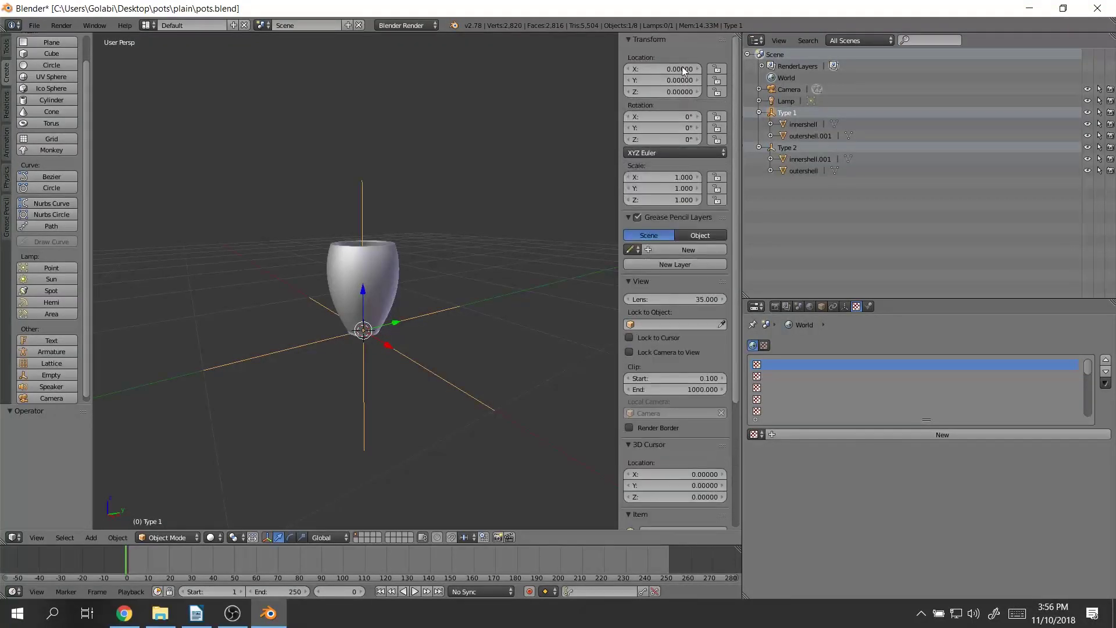
{"action": "left_click_drag", "start_coordinate": [389, 350], "coordinate": [460, 389]}
- Move Type 2's outer shell far along the Y axis and its inner shell about 4.053 units along Y
{"action": "middle_click_drag", "start_coordinate": [313, 386], "coordinate": [409, 398]}
{"action": "right_click", "coordinate": [378, 299]}
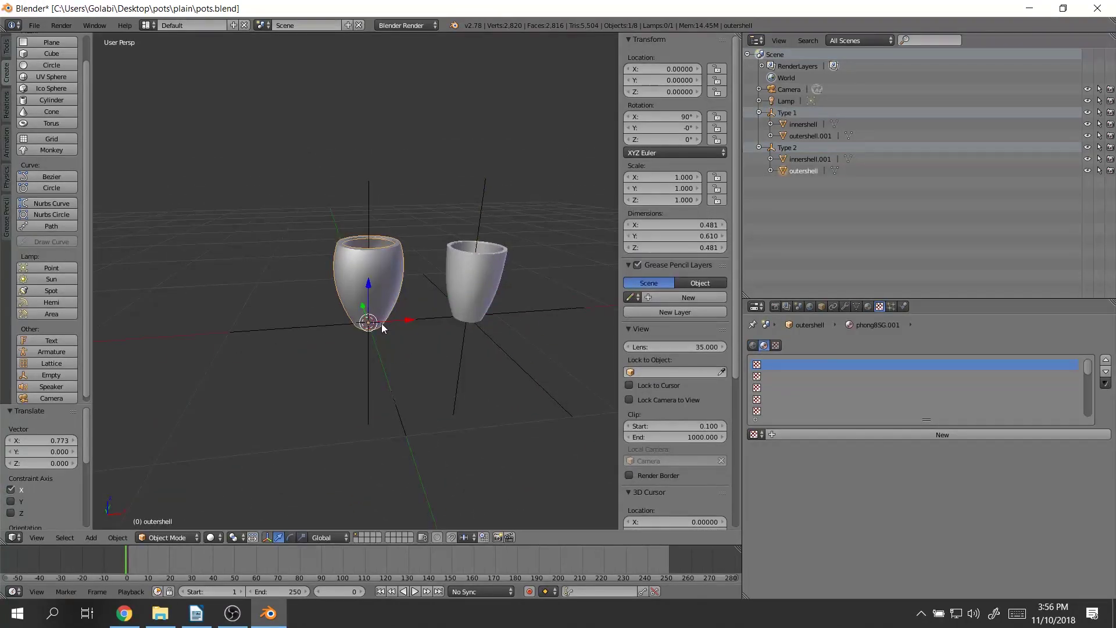
{"action": "left_click_drag", "start_coordinate": [362, 306], "coordinate": [254, 177]}
{"action": "right_click", "coordinate": [358, 292]}
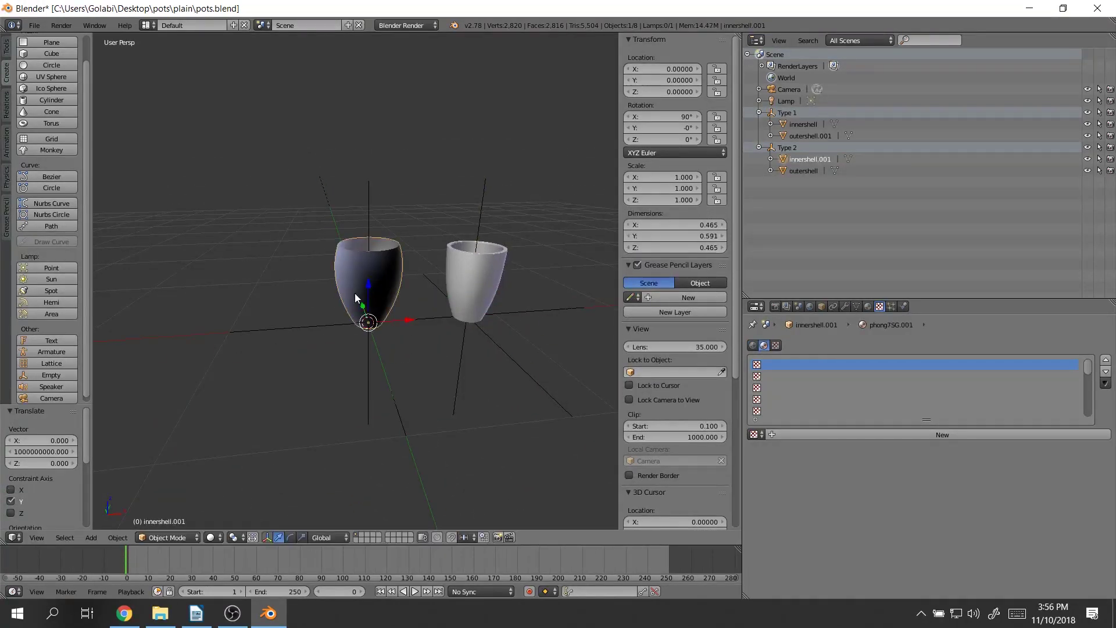
{"action": "left_click_drag", "start_coordinate": [361, 307], "coordinate": [305, 217]}
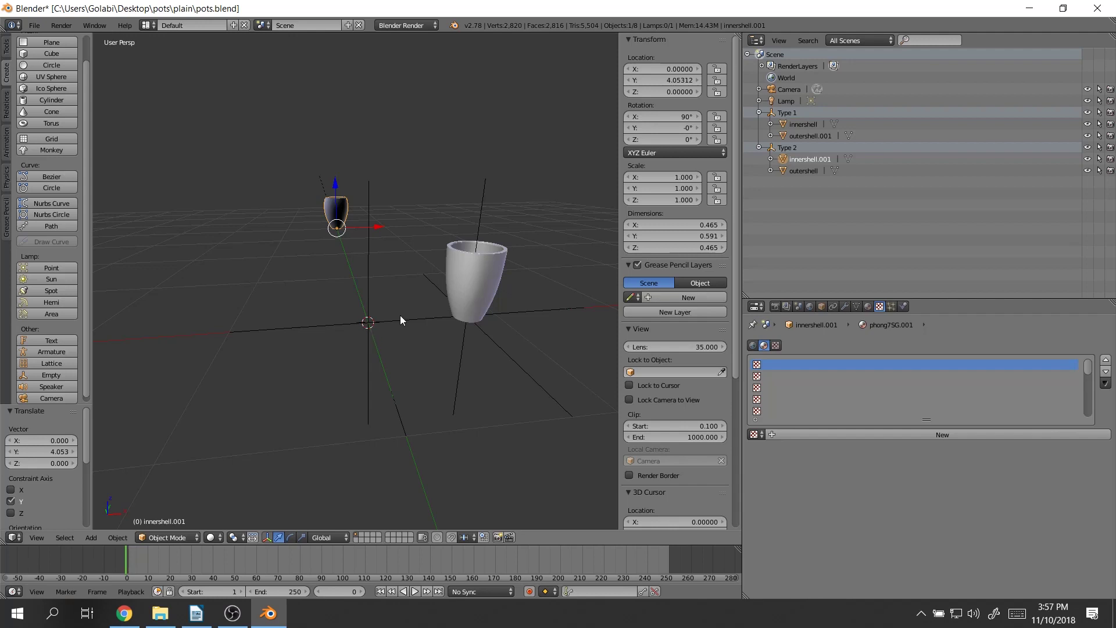
- Undo the moves of Type 2's inner and outer shells and of the Type 1 parent
{"action": "key", "text": "ctrl+z"}
{"action": "key", "text": "ctrl+z"}
{"action": "key", "text": "ctrl+z"}
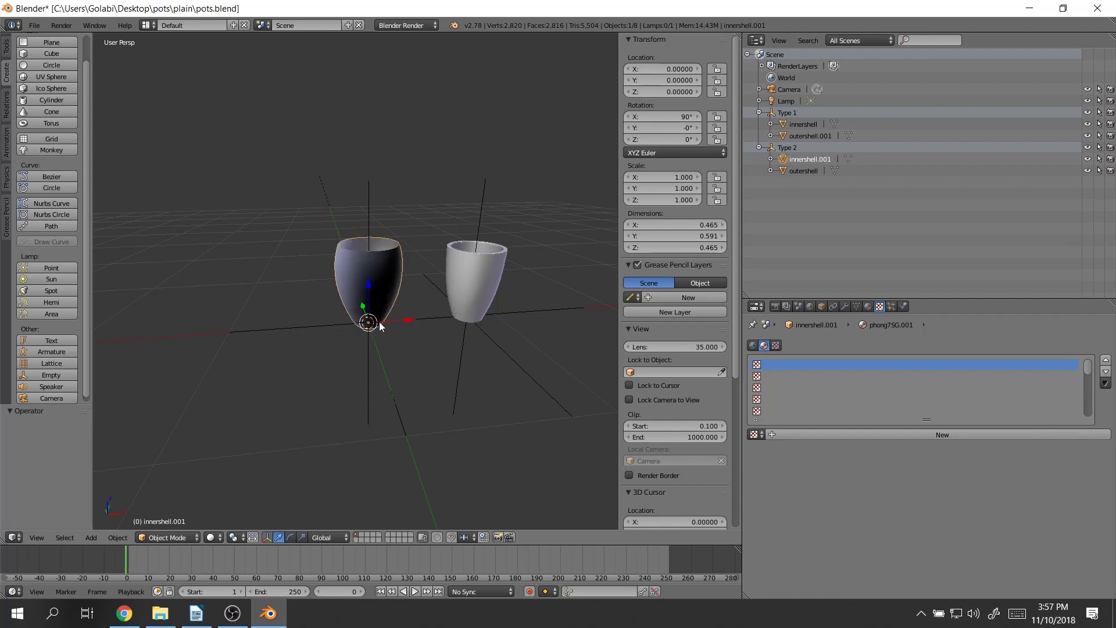
{"action": "key", "text": "ctrl+z"}
{"action": "key", "text": "ctrl+z"}
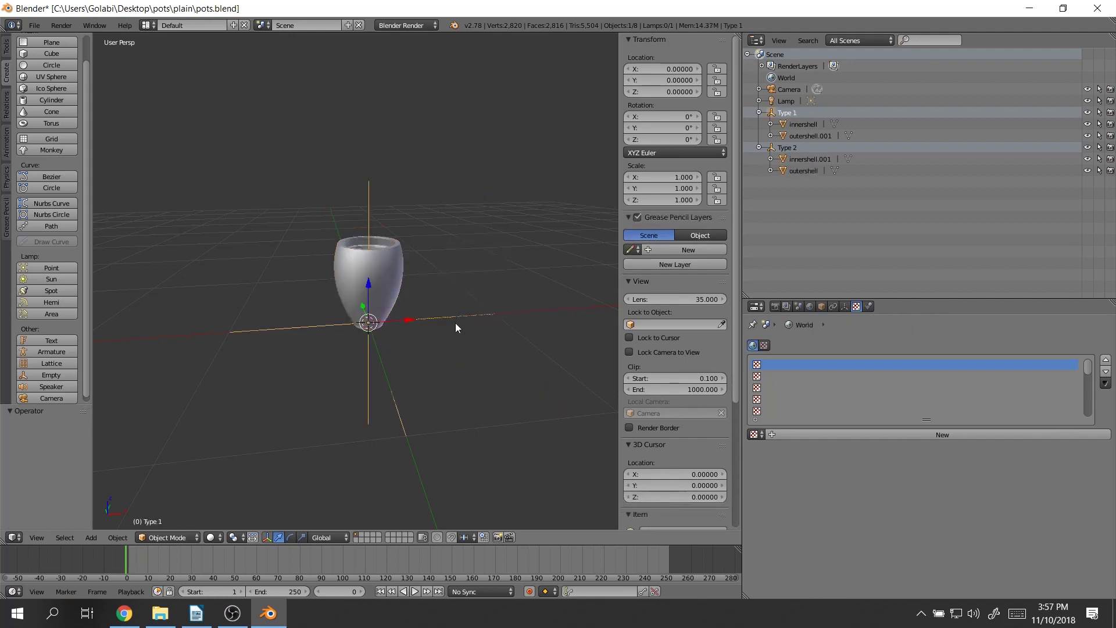
{"action": "scroll", "coordinate": [390, 319], "scroll_direction": "up", "scroll_amount": 2}
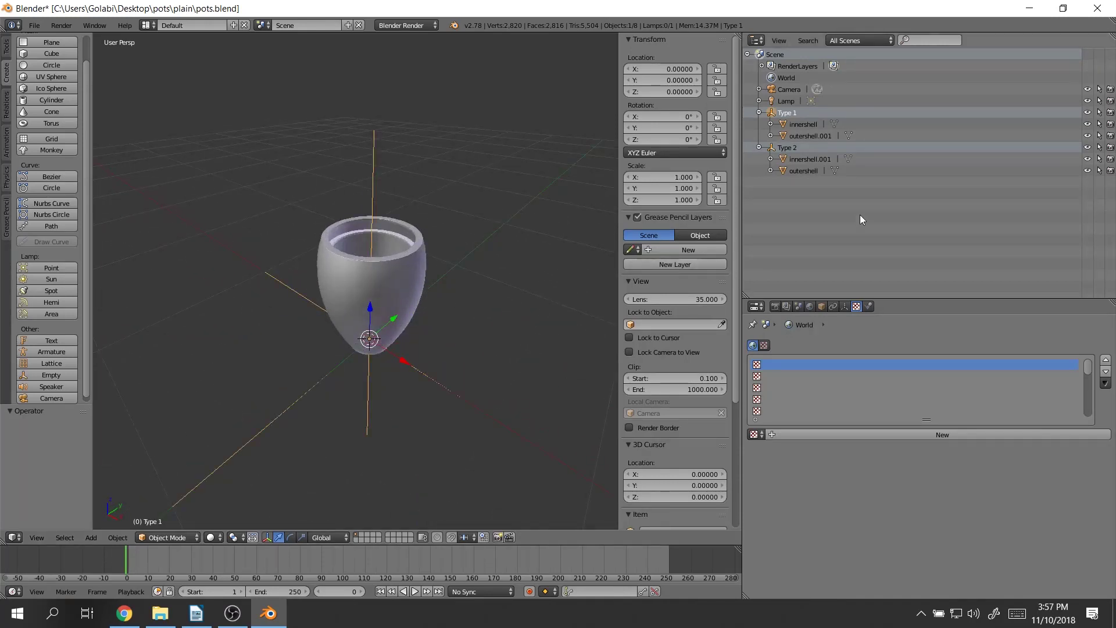
- Hide Type 2 together with its shells and enable Backface Culling in the viewport shading
{"action": "left_click", "coordinate": [1088, 147], "text": "ctrl"}
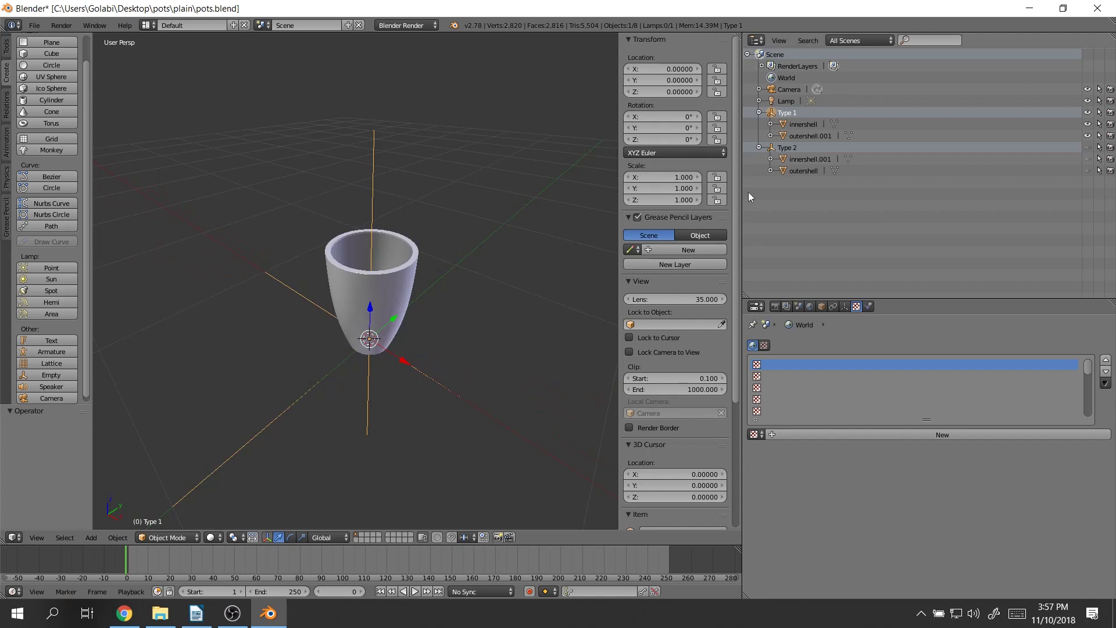
{"action": "scroll", "coordinate": [667, 285], "scroll_direction": "down", "scroll_amount": 3}
{"action": "scroll", "coordinate": [686, 361], "scroll_direction": "down", "scroll_amount": 3}
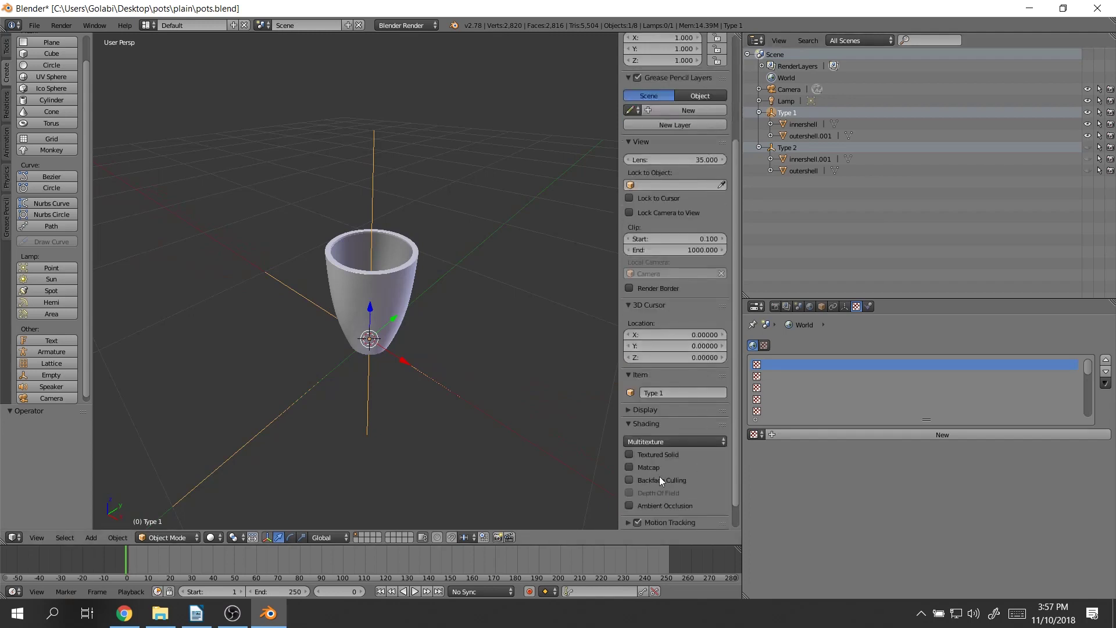
{"action": "middle_click_drag", "start_coordinate": [443, 339], "coordinate": [396, 299]}
{"action": "right_click", "coordinate": [375, 286]}
{"action": "scroll", "coordinate": [454, 308], "scroll_direction": "up", "scroll_amount": 3}
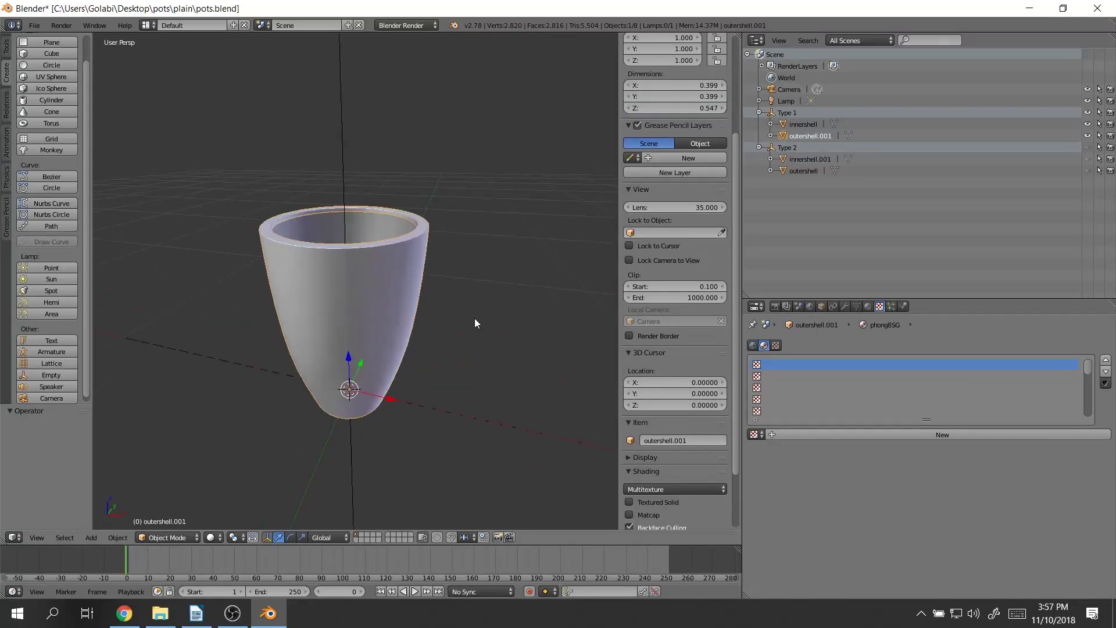
{"action": "right_click", "coordinate": [478, 316], "text": "alt"}
{"action": "left_click", "coordinate": [478, 319]}
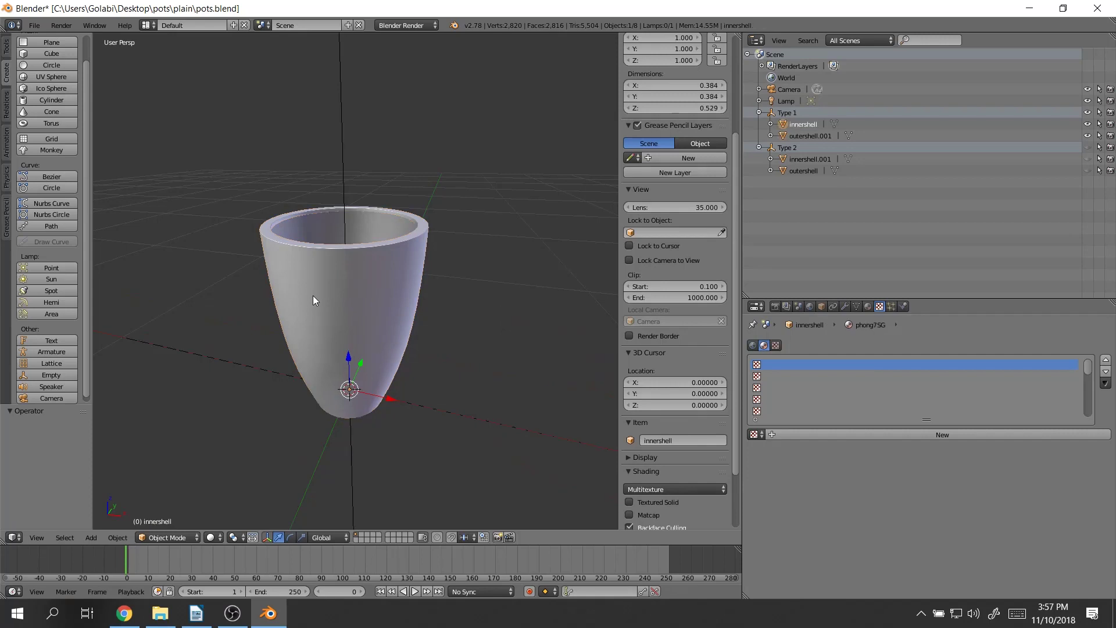
- Flip the normals of two vertically adjacent side faces on Type 1's outer shell and check the result in Object Mode
{"action": "right_click", "coordinate": [334, 297]}
{"action": "key", "text": "Tab"}
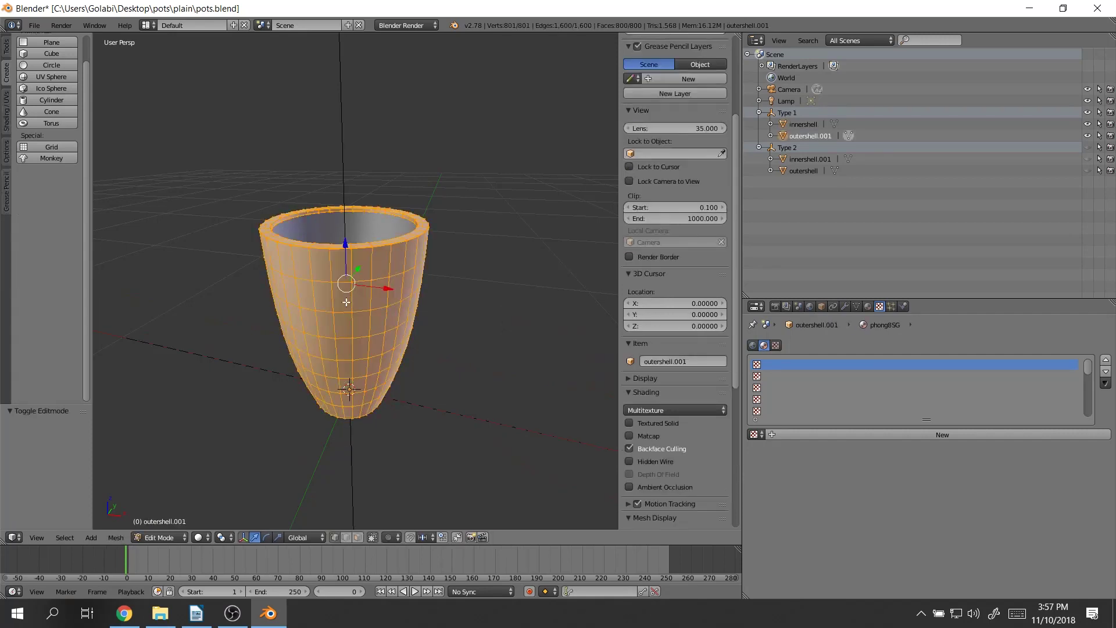
{"action": "right_click", "coordinate": [345, 317]}
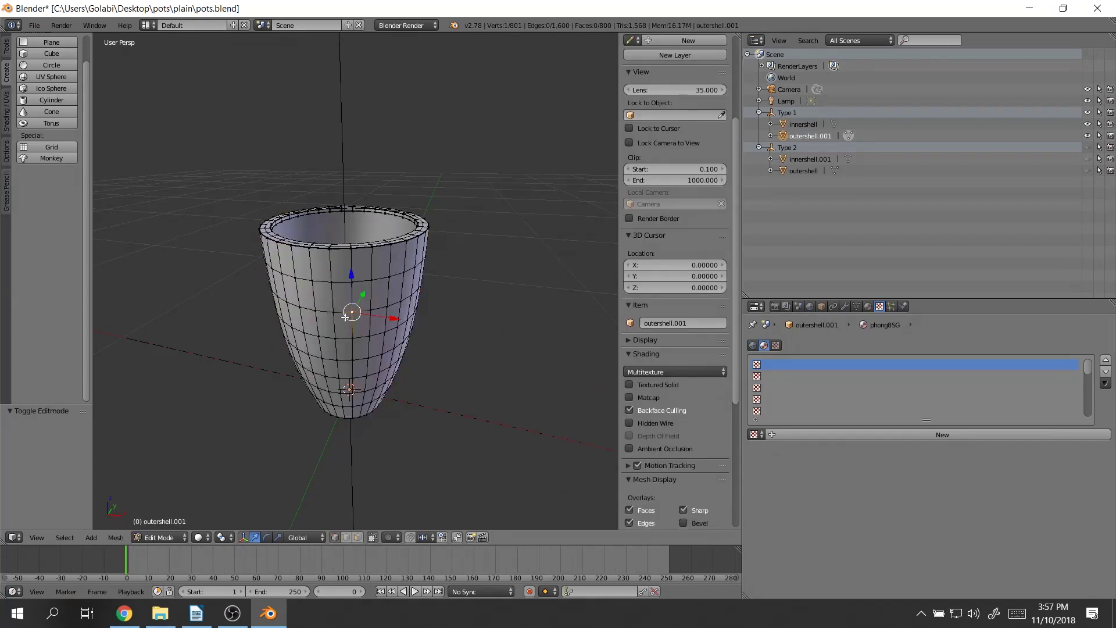
{"action": "left_click", "coordinate": [358, 537]}
{"action": "right_click", "coordinate": [342, 294]}
{"action": "right_click", "coordinate": [346, 328], "text": "shift"}
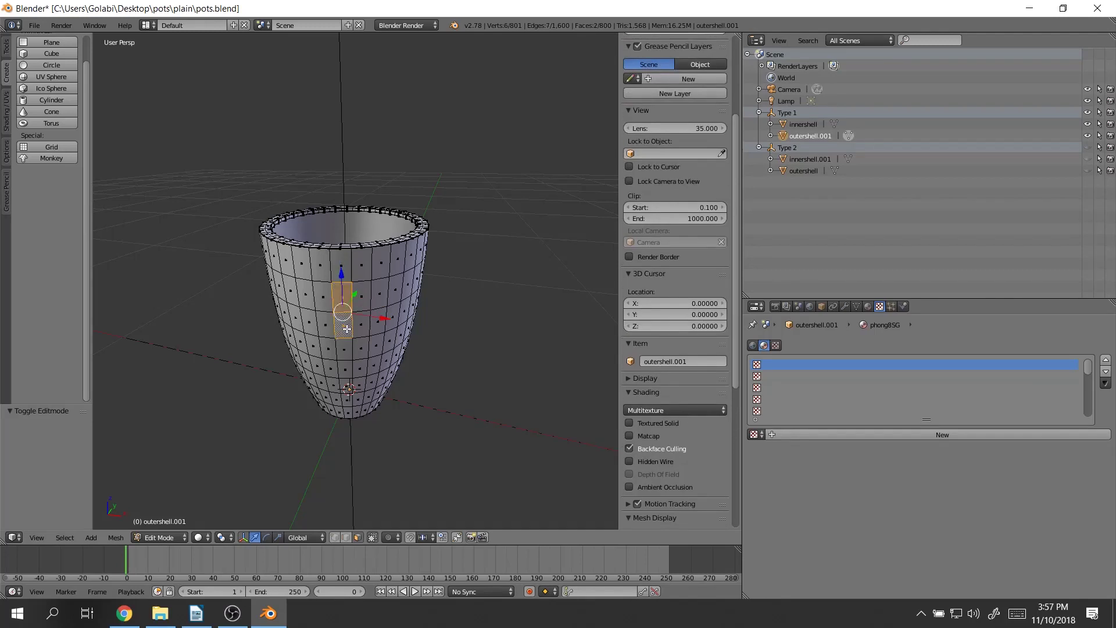
{"action": "key", "text": "w"}
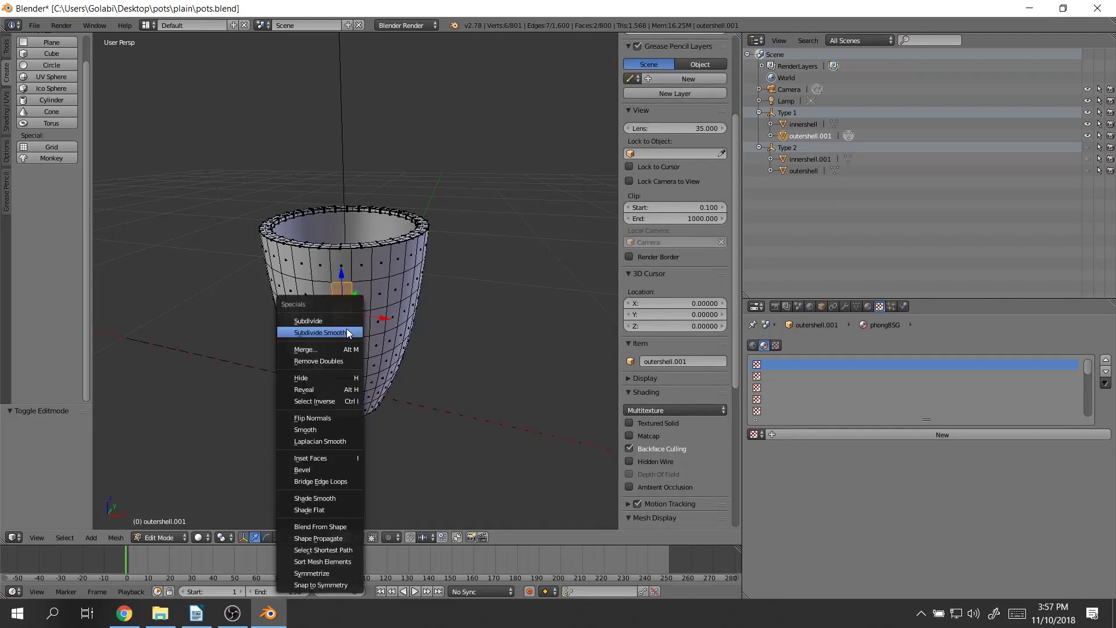
{"action": "left_click", "coordinate": [350, 418]}
{"action": "key", "text": "a"}
{"action": "middle_click_drag", "start_coordinate": [481, 364], "coordinate": [447, 361]}
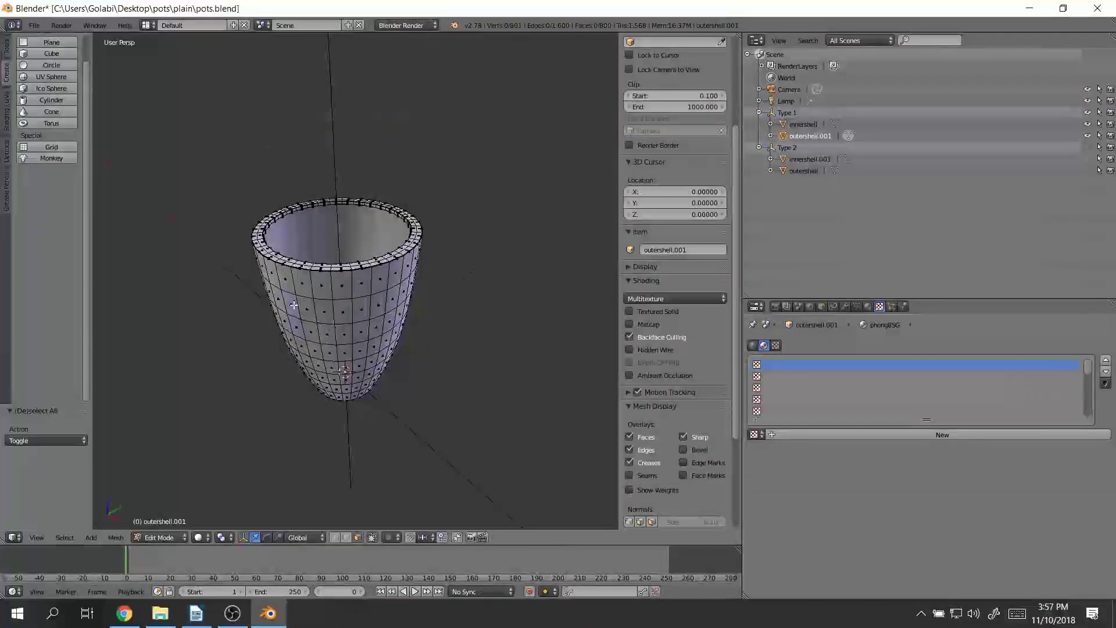
{"action": "key", "text": "Tab"}
{"action": "middle_click_drag", "start_coordinate": [319, 316], "coordinate": [356, 317]}
{"action": "middle_click_drag", "start_coordinate": [412, 316], "coordinate": [334, 315]}
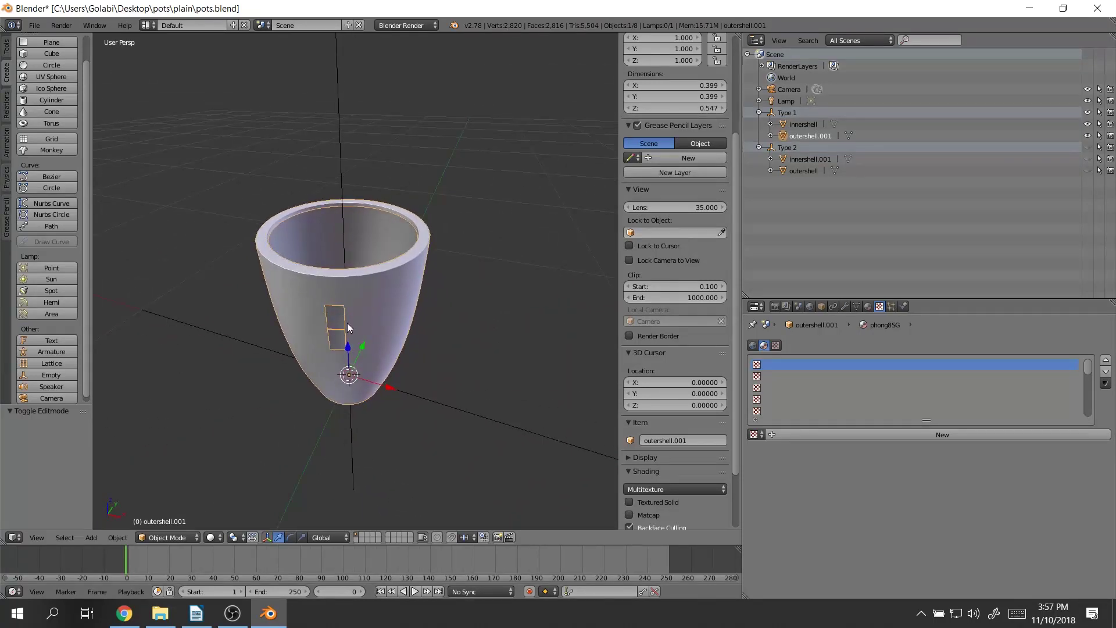
- Flip the normals of the same two outer shell faces back and return to Object Mode to check the pot
{"action": "key", "text": "Tab"}
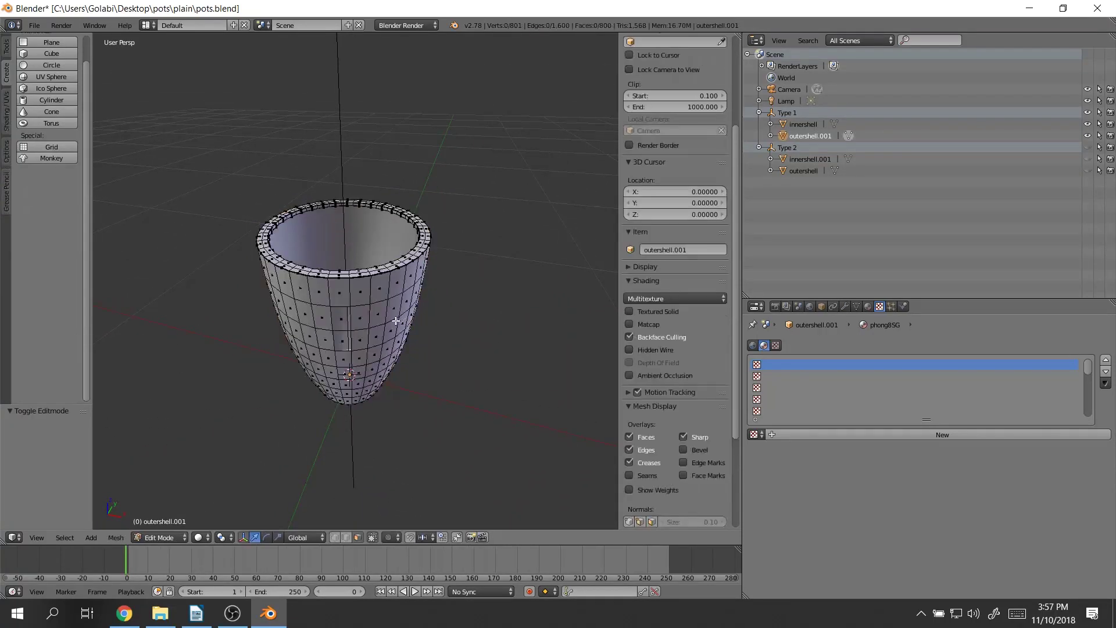
{"action": "right_click", "coordinate": [343, 323]}
{"action": "right_click", "coordinate": [346, 348], "text": "shift"}
{"action": "key", "text": "w"}
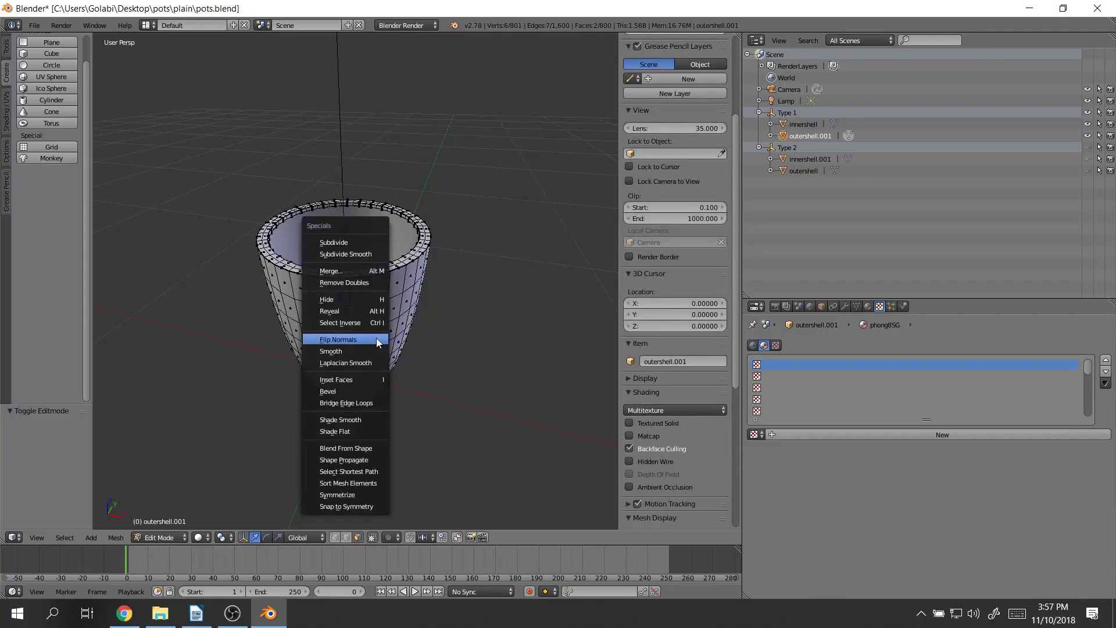
{"action": "left_click", "coordinate": [380, 339]}
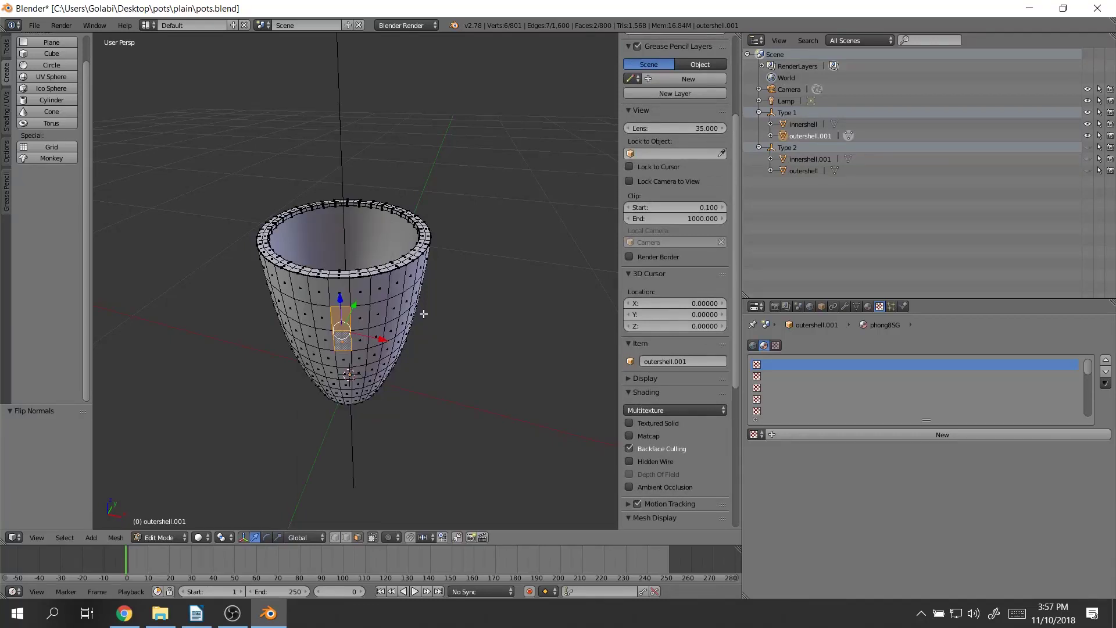
{"action": "key", "text": "Tab"}
{"action": "middle_click_drag", "start_coordinate": [448, 311], "coordinate": [309, 300]}
{"action": "middle_click_drag", "start_coordinate": [429, 260], "coordinate": [271, 293]}
{"action": "middle_click_drag", "start_coordinate": [486, 347], "coordinate": [486, 375]}
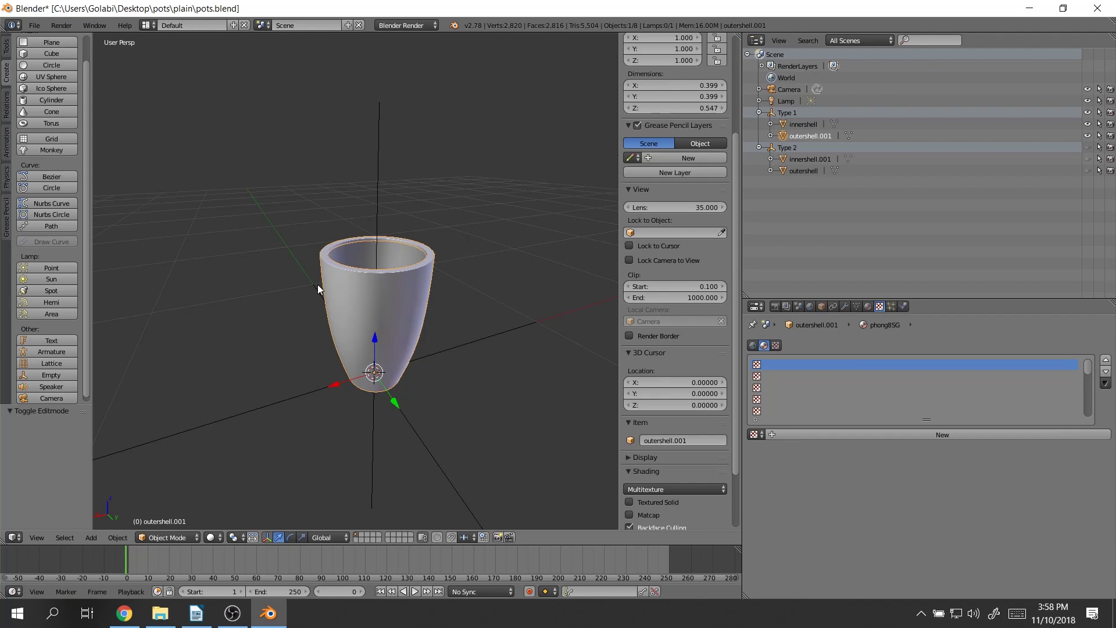
- Show the UV layout of Type 1's inner shell in a UV/Image Editor in place of the Properties editor
{"action": "scroll", "coordinate": [682, 232], "scroll_direction": "up", "scroll_amount": 3}
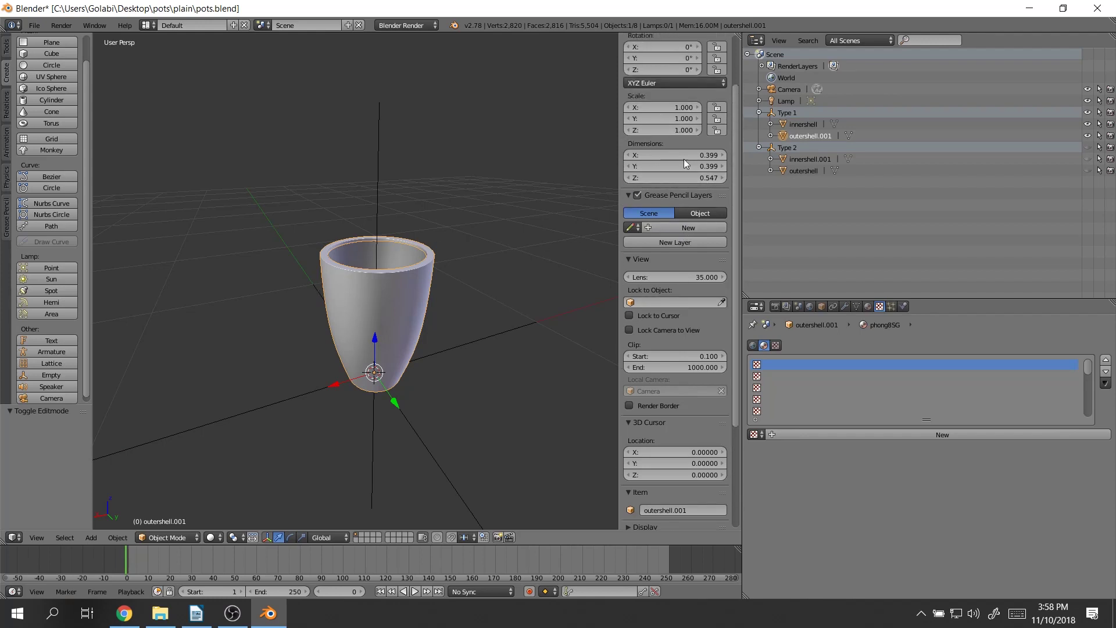
{"action": "middle_click_drag", "start_coordinate": [472, 306], "coordinate": [479, 310]}
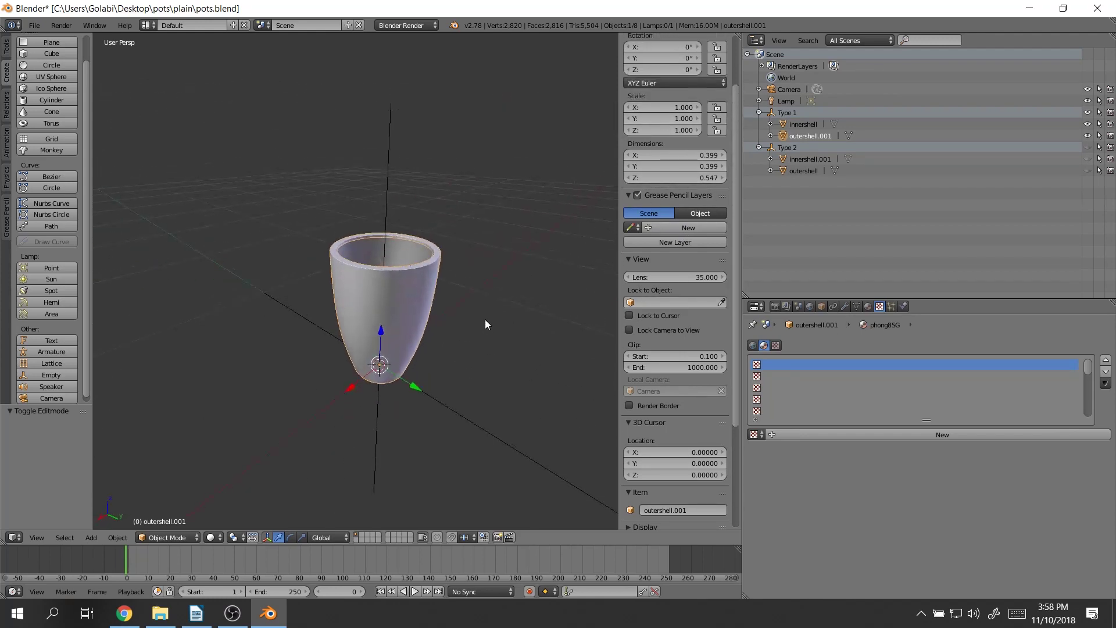
{"action": "scroll", "coordinate": [485, 322], "scroll_direction": "up", "scroll_amount": 3}
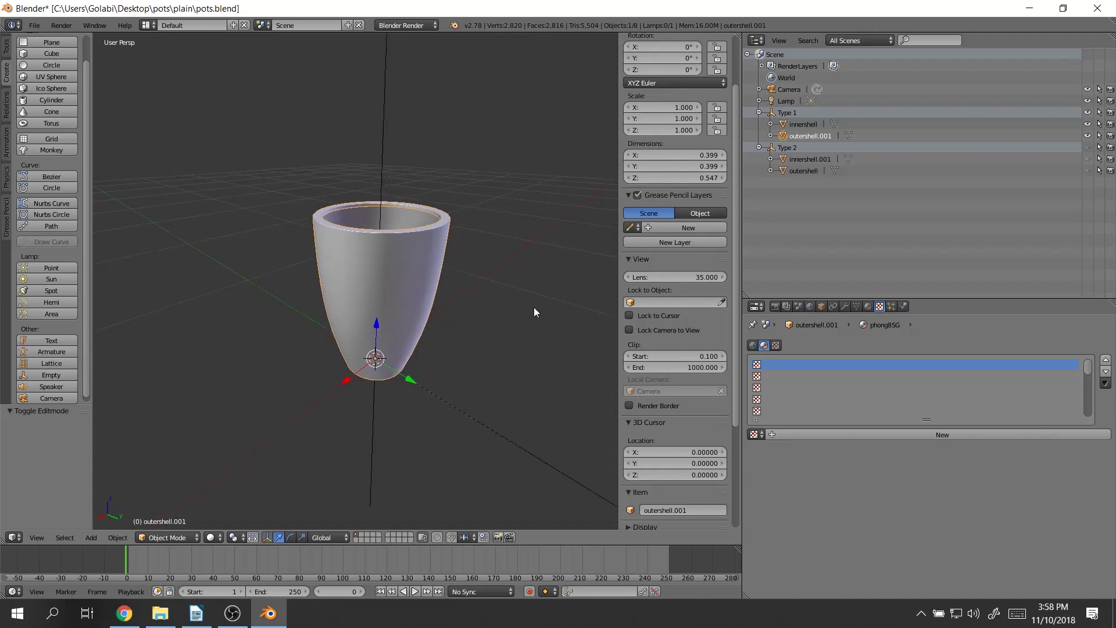
{"action": "right_click", "coordinate": [424, 257]}
{"action": "key", "text": "Tab"}
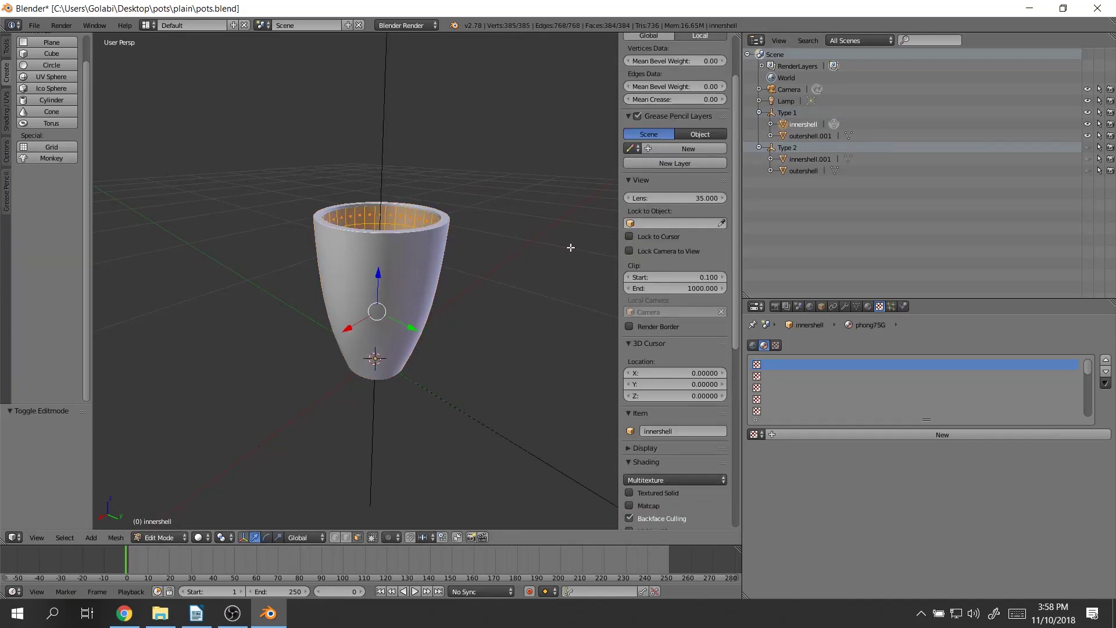
{"action": "left_click", "coordinate": [756, 306]}
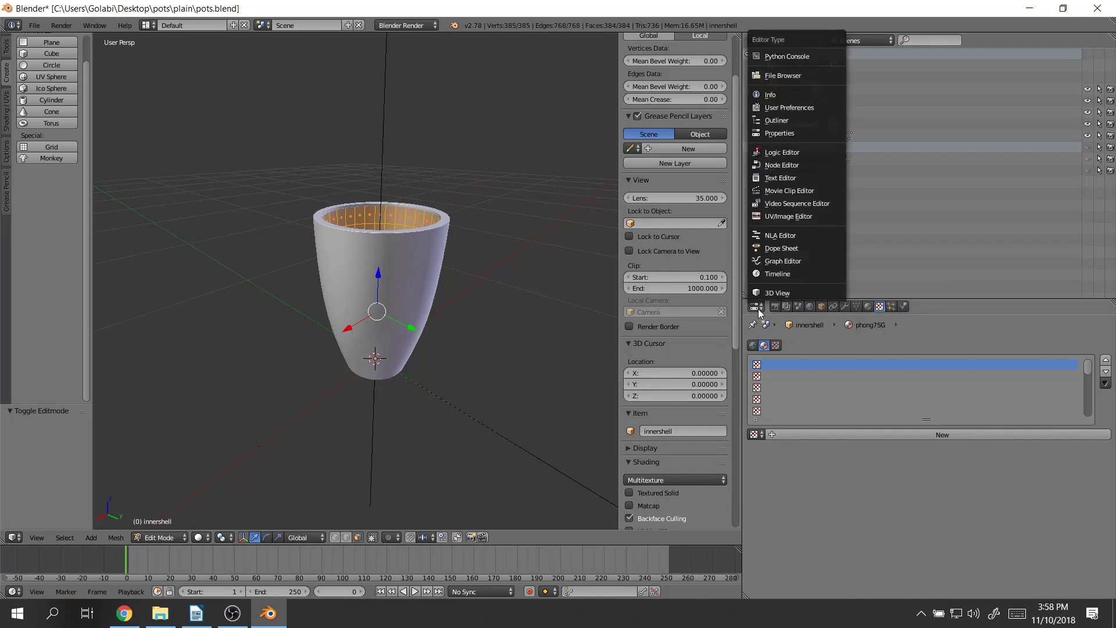
{"action": "left_click", "coordinate": [809, 214]}
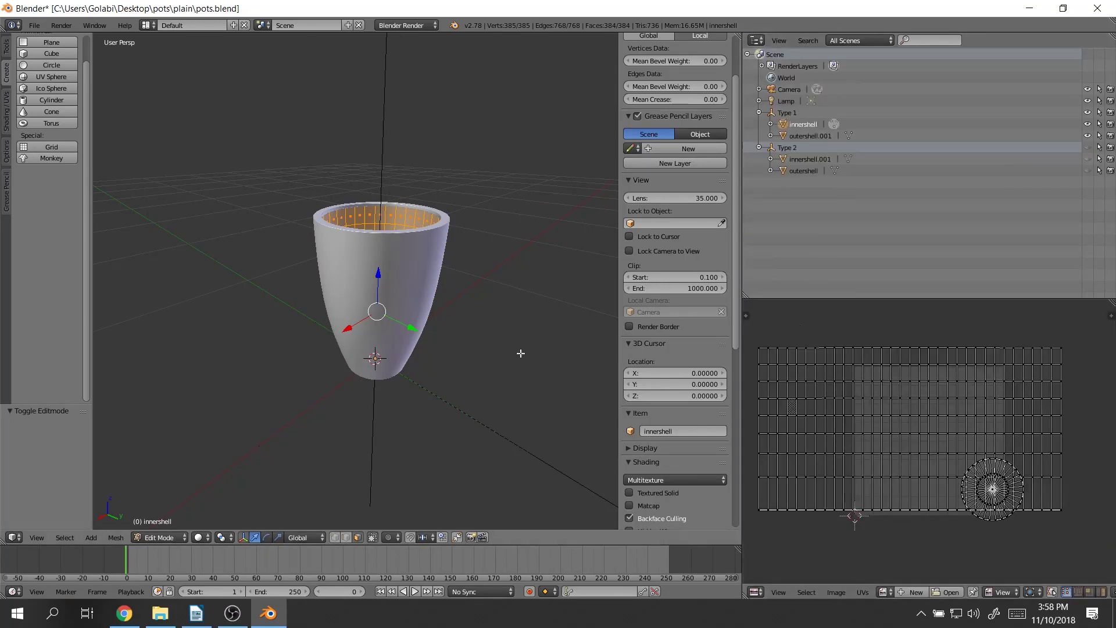
- Examine the complete UV layout of Type 1's outer shell with all its faces selected
{"action": "key", "text": "Tab"}
{"action": "right_click", "coordinate": [414, 275]}
{"action": "right_click_drag", "start_coordinate": [429, 280], "coordinate": [464, 282]}
{"action": "key", "text": "ctrl+z"}
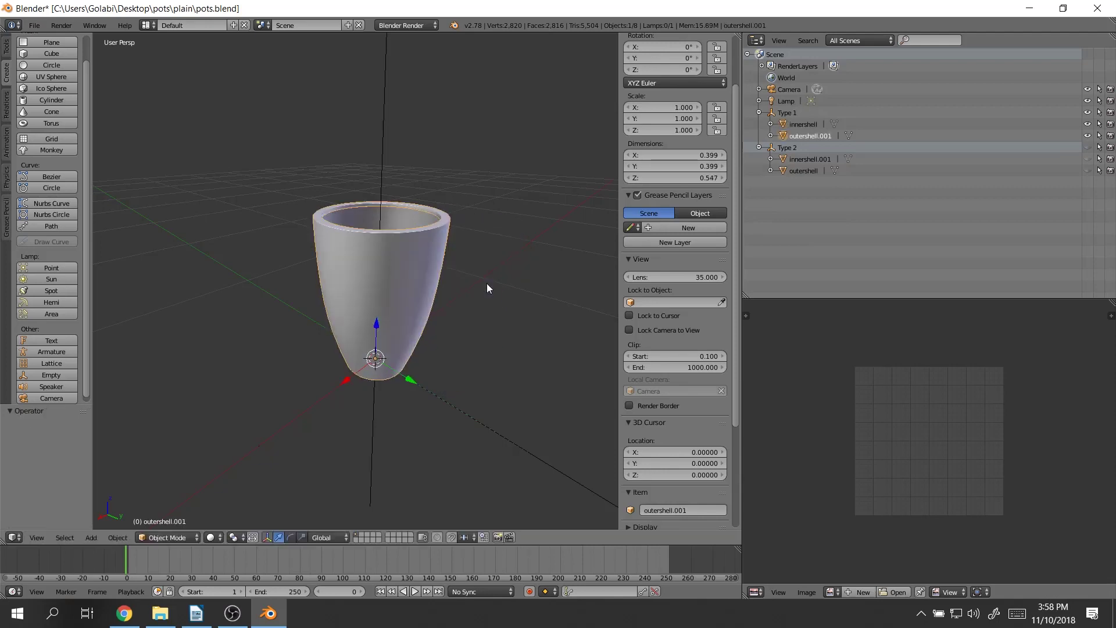
{"action": "key", "text": "Tab"}
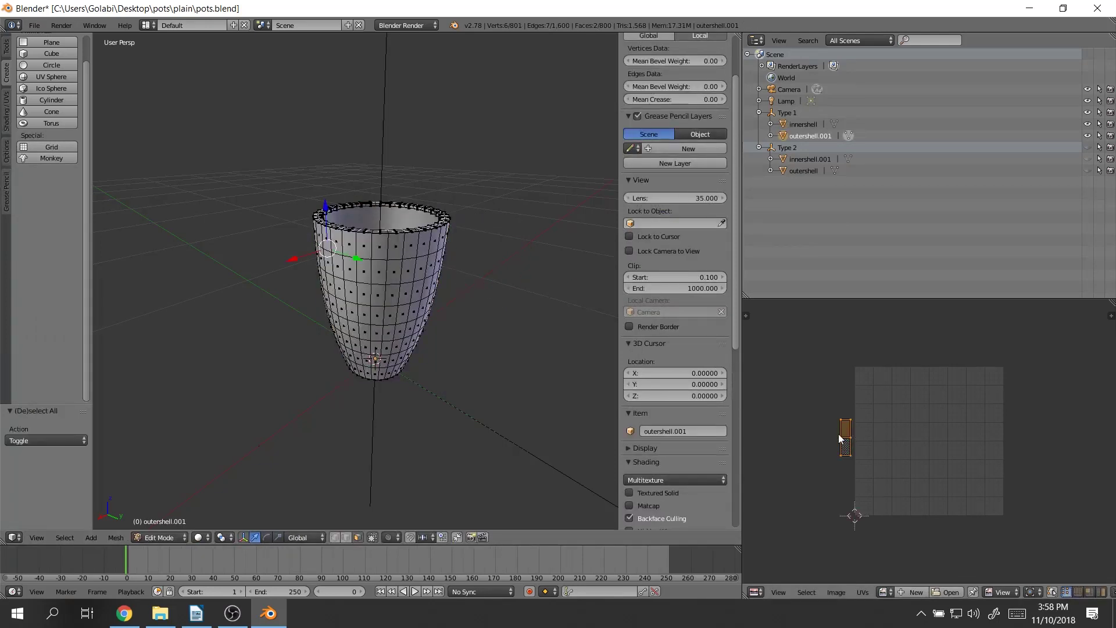
{"action": "key", "text": "a"}
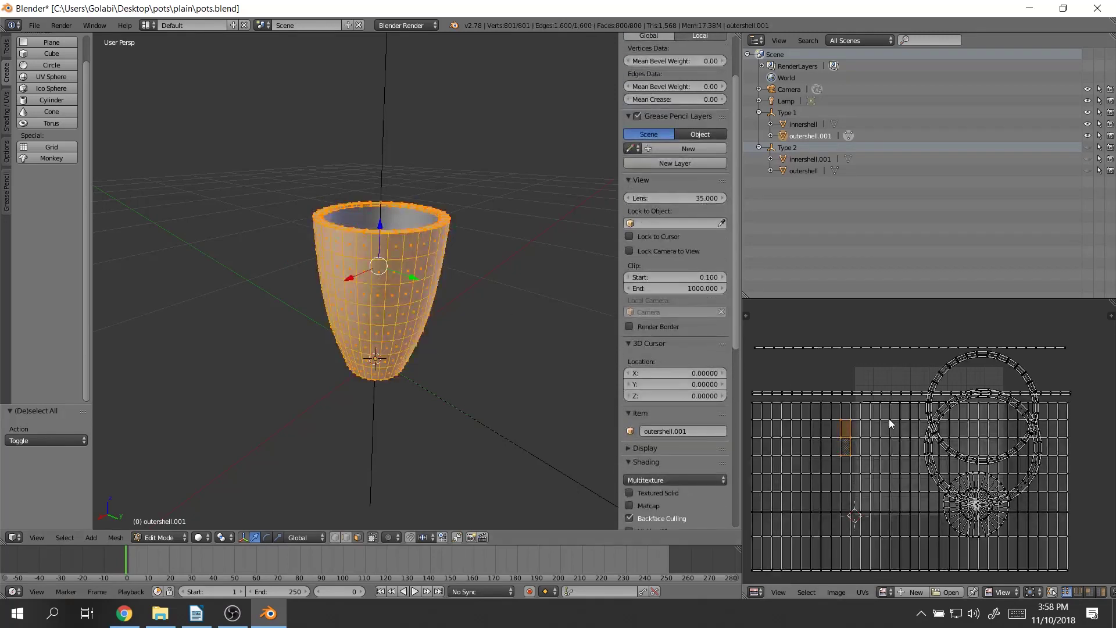
{"action": "scroll", "coordinate": [888, 419], "scroll_direction": "down", "scroll_amount": 2}
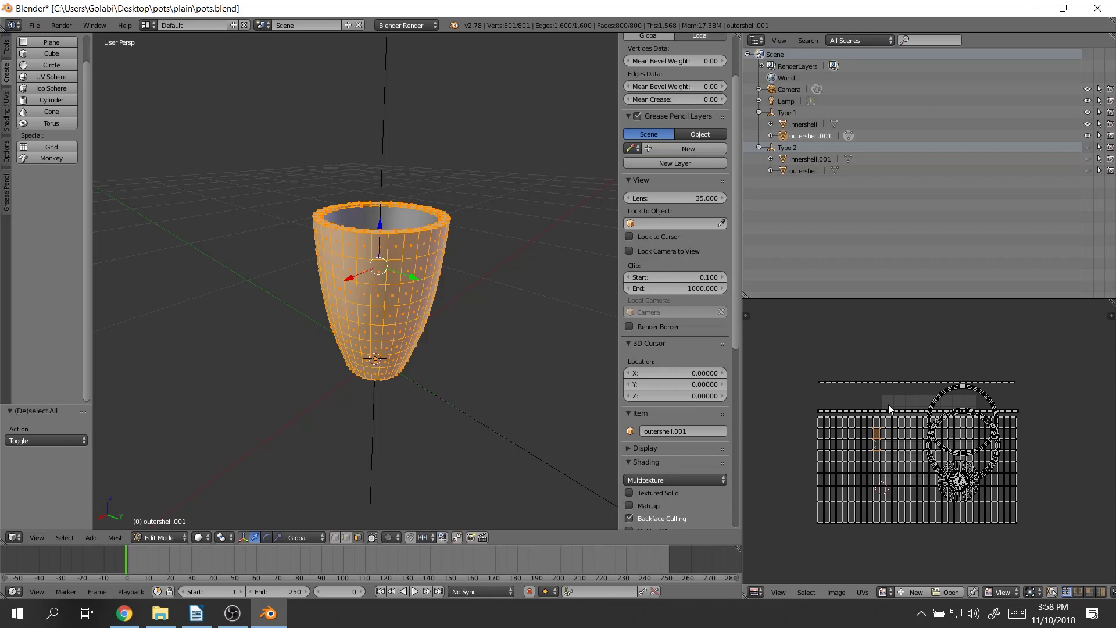
- Switch the UV editor back to Properties, deselect the outer shell's mesh and return to Object Mode
{"action": "left_click", "coordinate": [758, 592]}
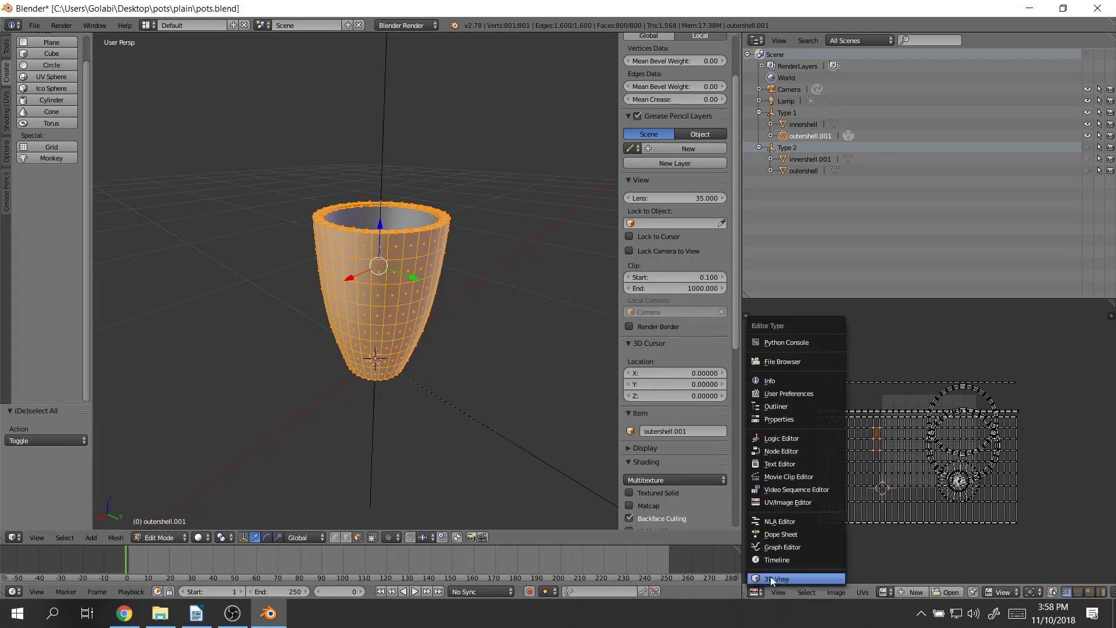
{"action": "left_click", "coordinate": [821, 418]}
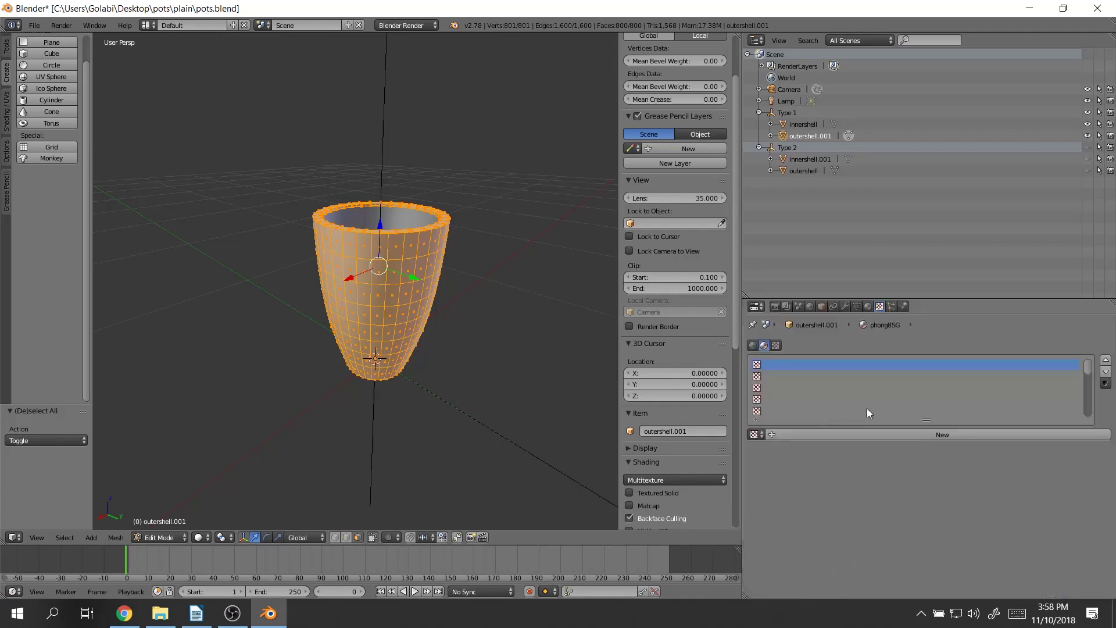
{"action": "key", "text": "a"}
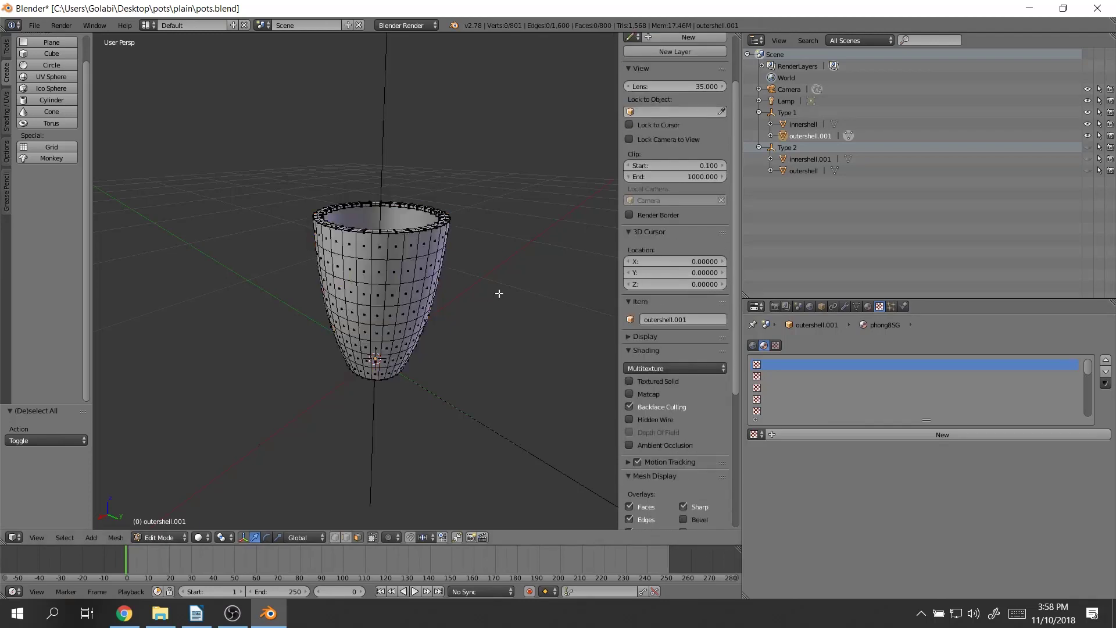
{"action": "key", "text": "Tab"}
{"action": "middle_click_drag", "start_coordinate": [527, 250], "coordinate": [518, 281]}
- Import the FBX file pots.fbx from the plain folder into the scene
{"action": "left_click", "coordinate": [34, 29]}
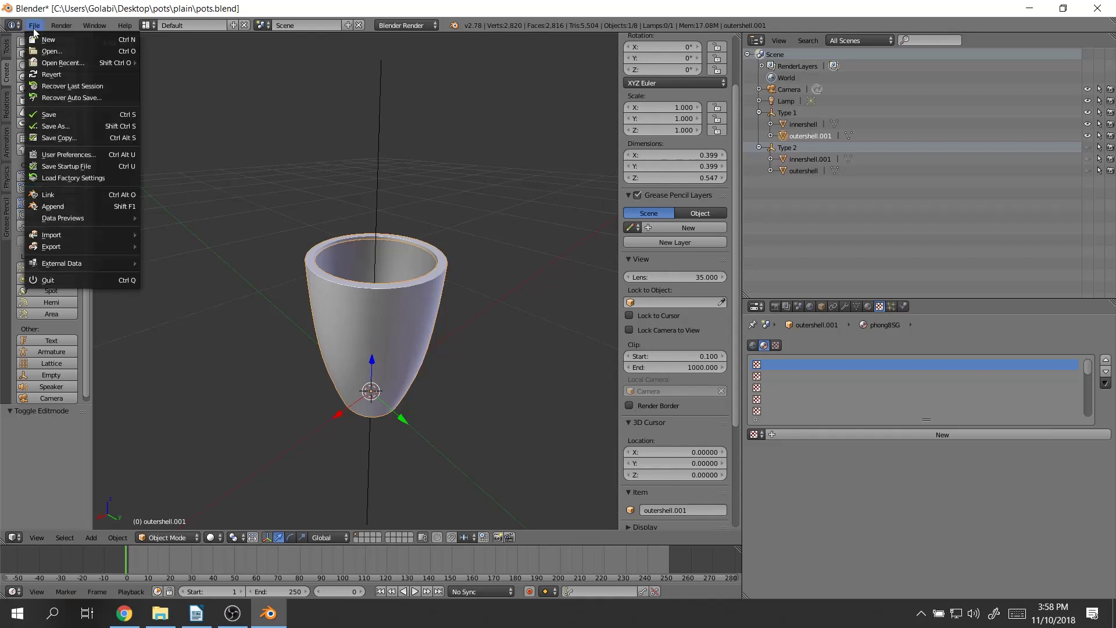
{"action": "mouse_move", "coordinate": [104, 233]}
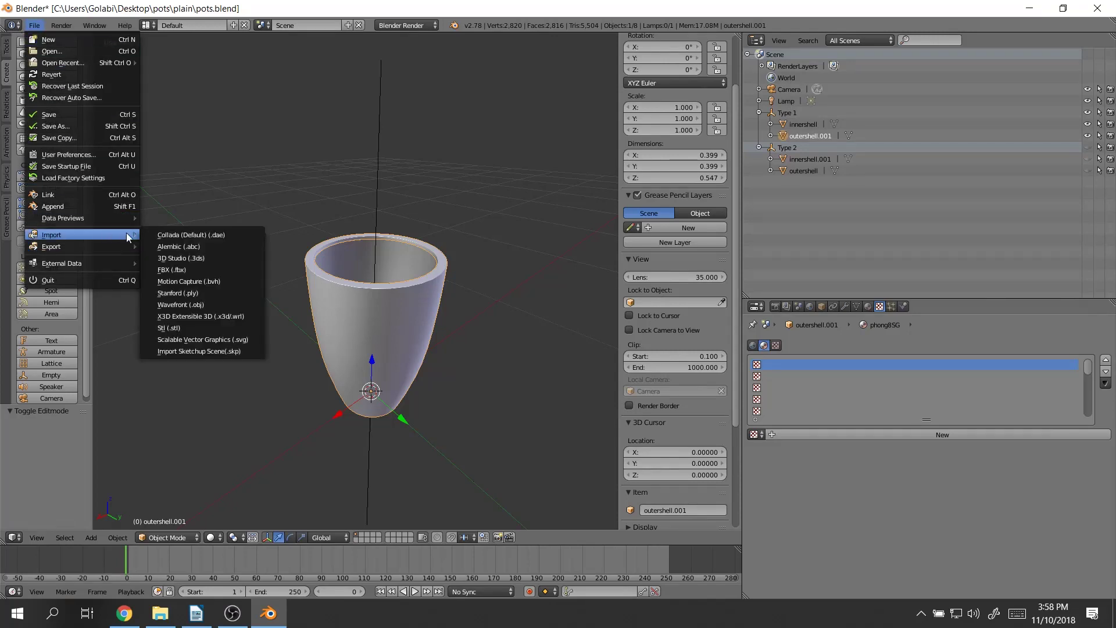
{"action": "left_click", "coordinate": [222, 269]}
{"action": "left_click", "coordinate": [201, 95]}
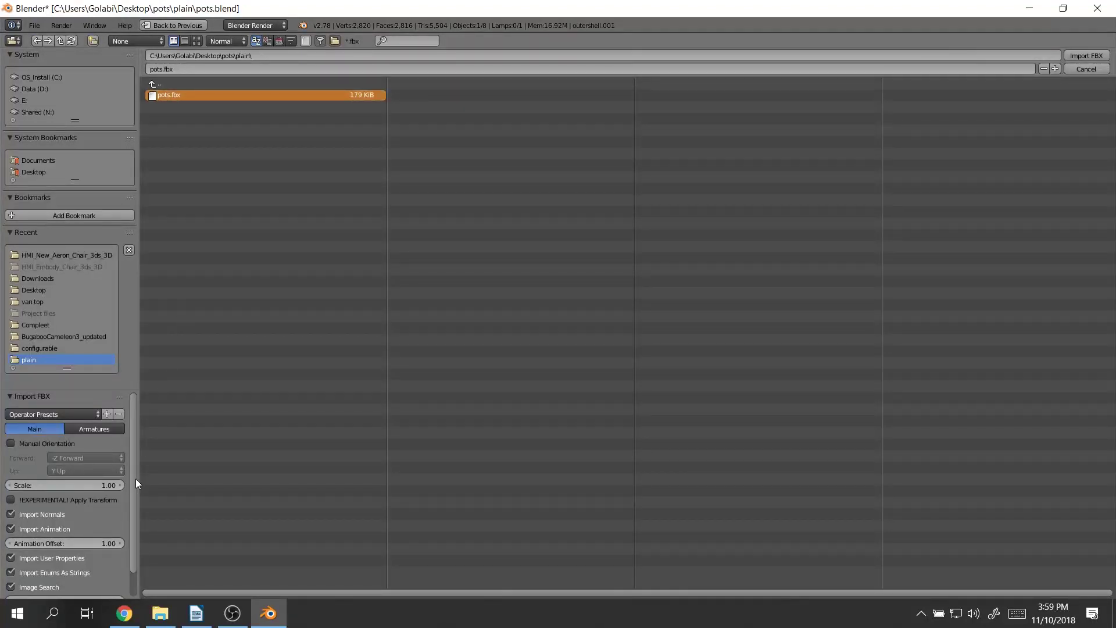
{"action": "scroll", "coordinate": [137, 483], "scroll_direction": "down", "scroll_amount": 2}
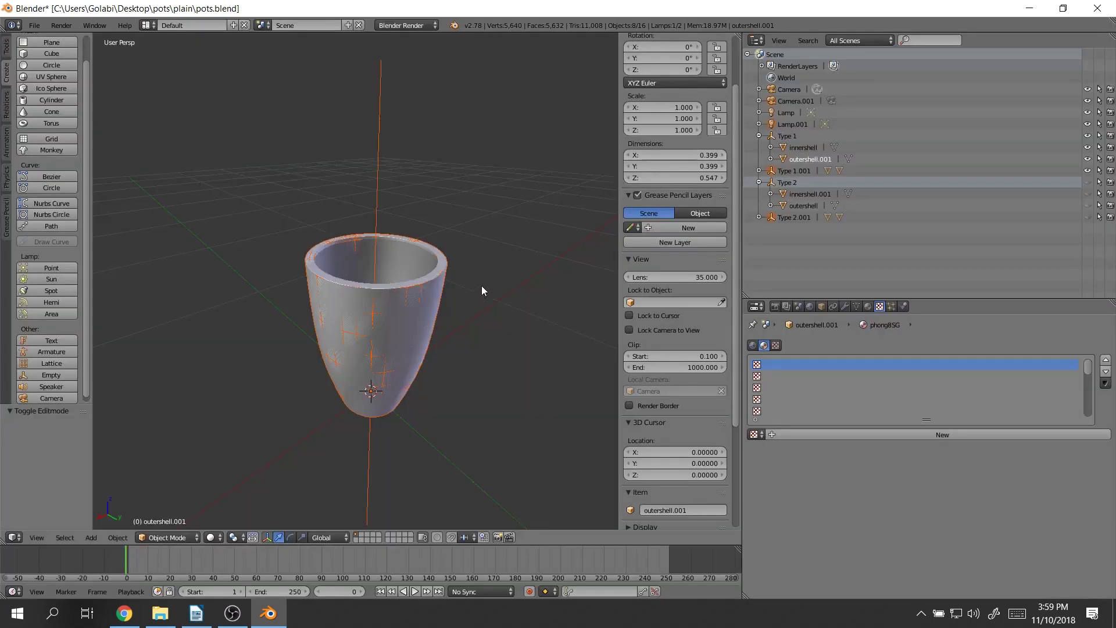
{"action": "middle_click_drag", "start_coordinate": [482, 287], "coordinate": [486, 274]}
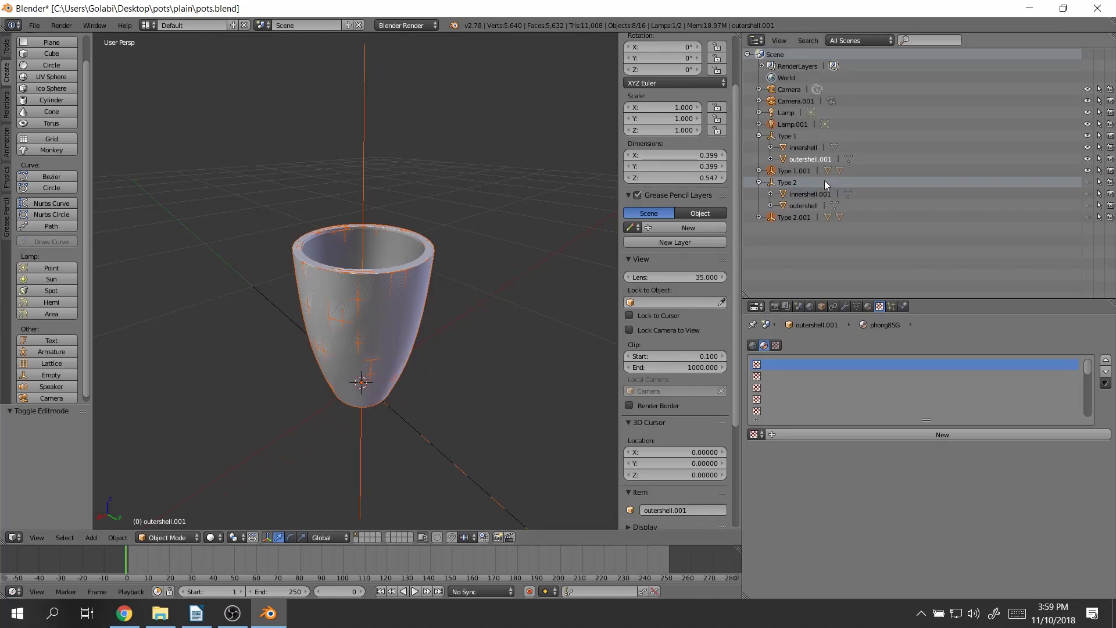
- Undo the FBX import and export the scene as FBX, overwriting pots.fbx in the plain folder
{"action": "left_click", "coordinate": [806, 175]}
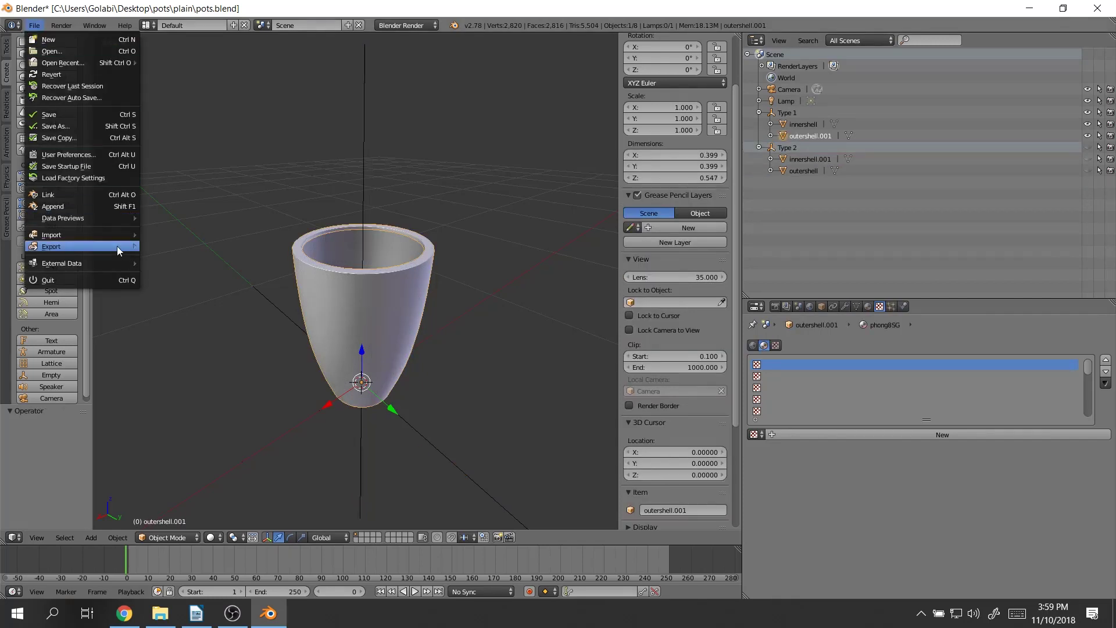
{"action": "mouse_move", "coordinate": [123, 245]}
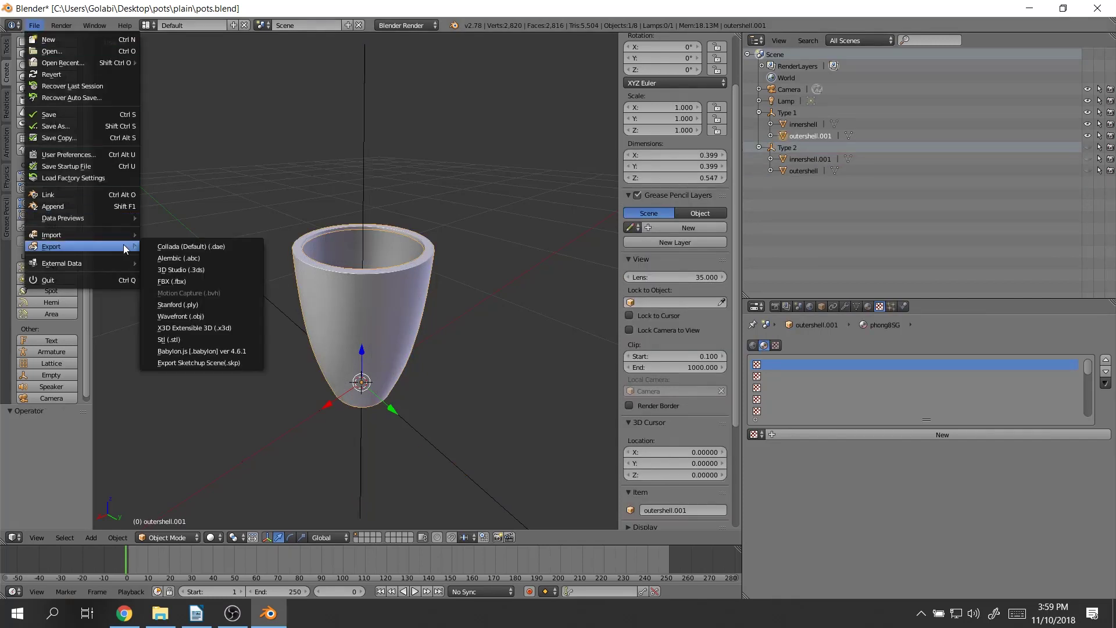
{"action": "left_click", "coordinate": [236, 269]}
{"action": "key", "text": "Escape"}
{"action": "left_click", "coordinate": [34, 25]}
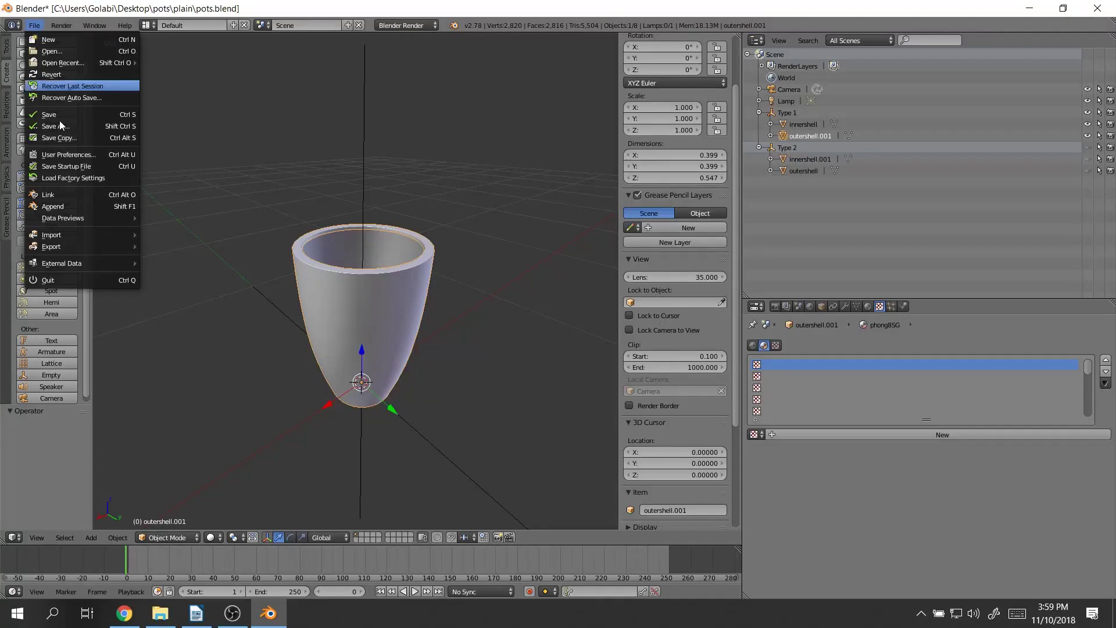
{"action": "mouse_move", "coordinate": [107, 245]}
{"action": "left_click", "coordinate": [250, 282]}
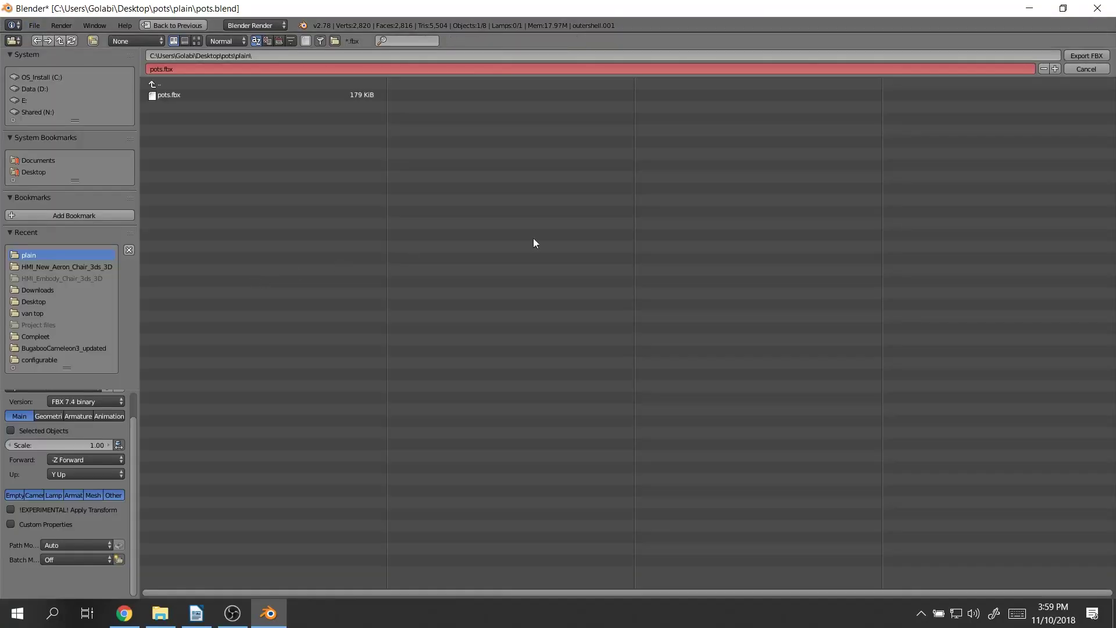
{"action": "left_click", "coordinate": [201, 96]}
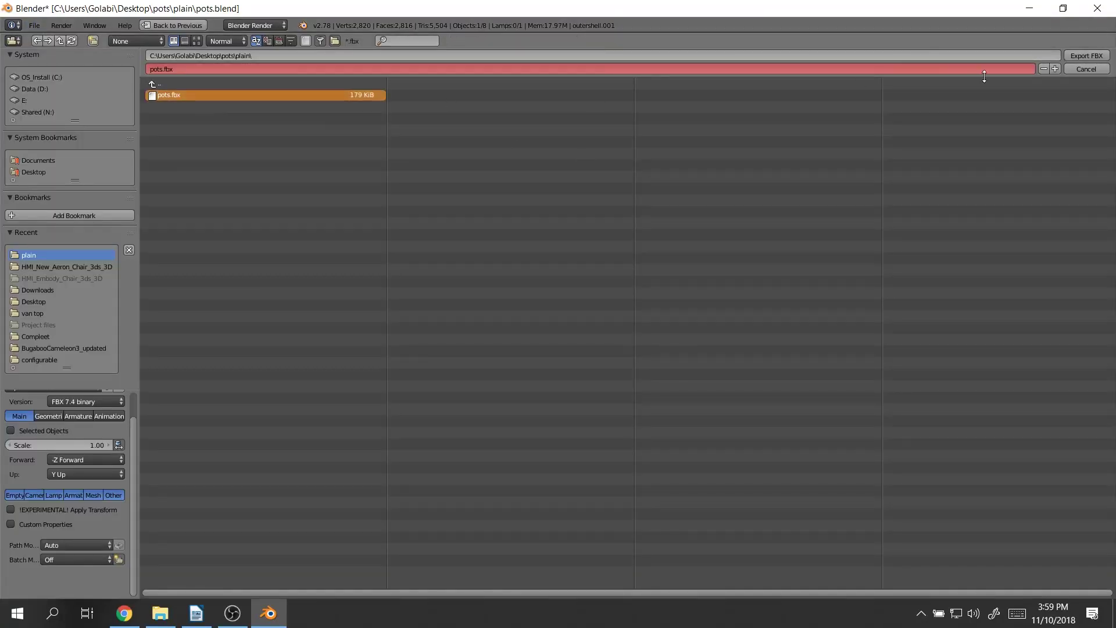
{"action": "left_click", "coordinate": [1083, 56]}
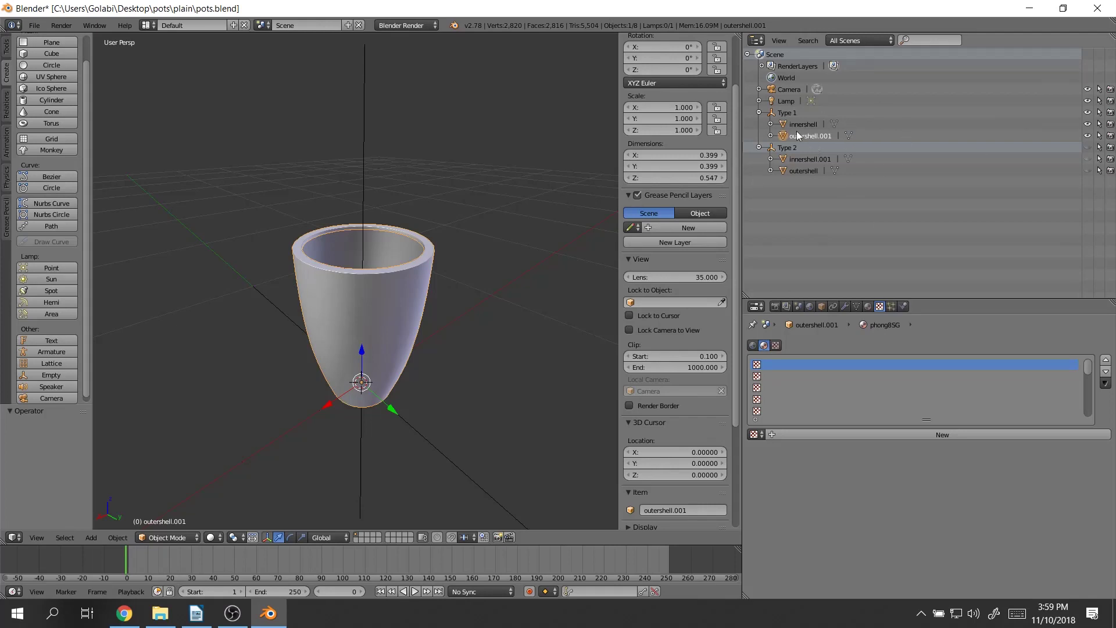
- Review the pot hierarchy by selecting the Type 1 parent and the individual shells
{"action": "left_click", "coordinate": [786, 113]}
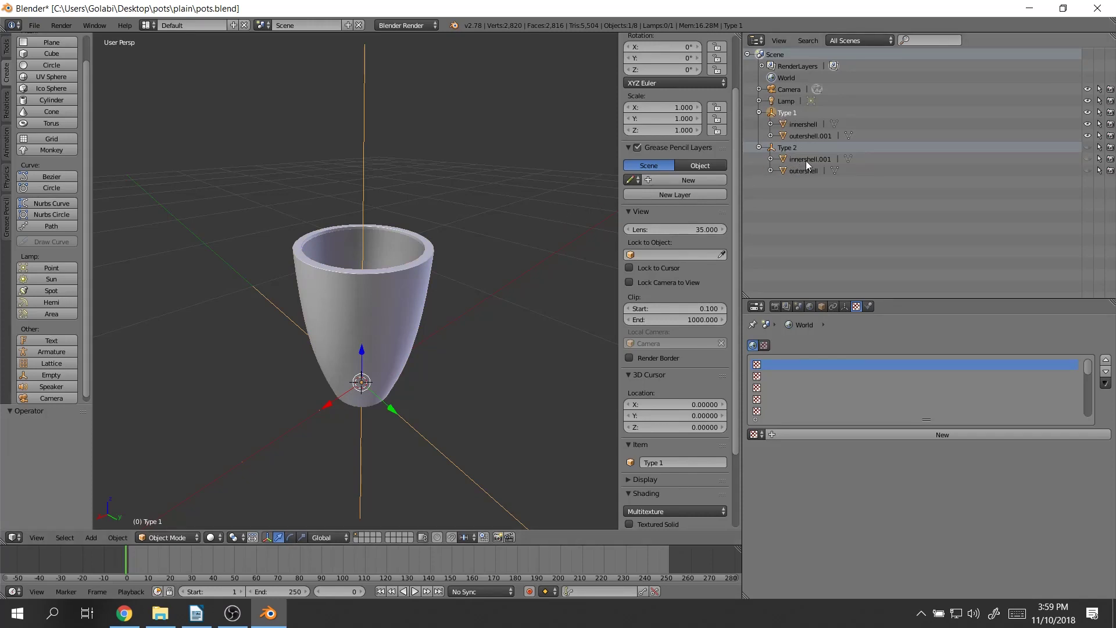
{"action": "left_click", "coordinate": [810, 136]}
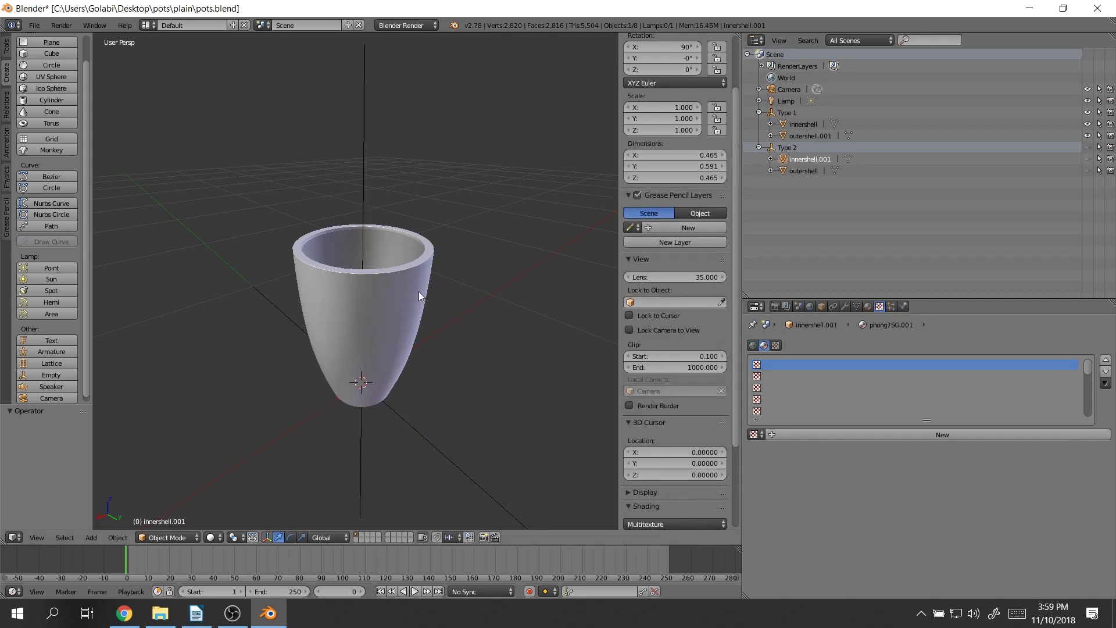
{"action": "mouse_move", "coordinate": [488, 302]}
{"action": "middle_mouse_down"}
{"action": "mouse_move", "coordinate": [491, 271]}
{"action": "mouse_move", "coordinate": [472, 306]}
{"action": "middle_mouse_up"}
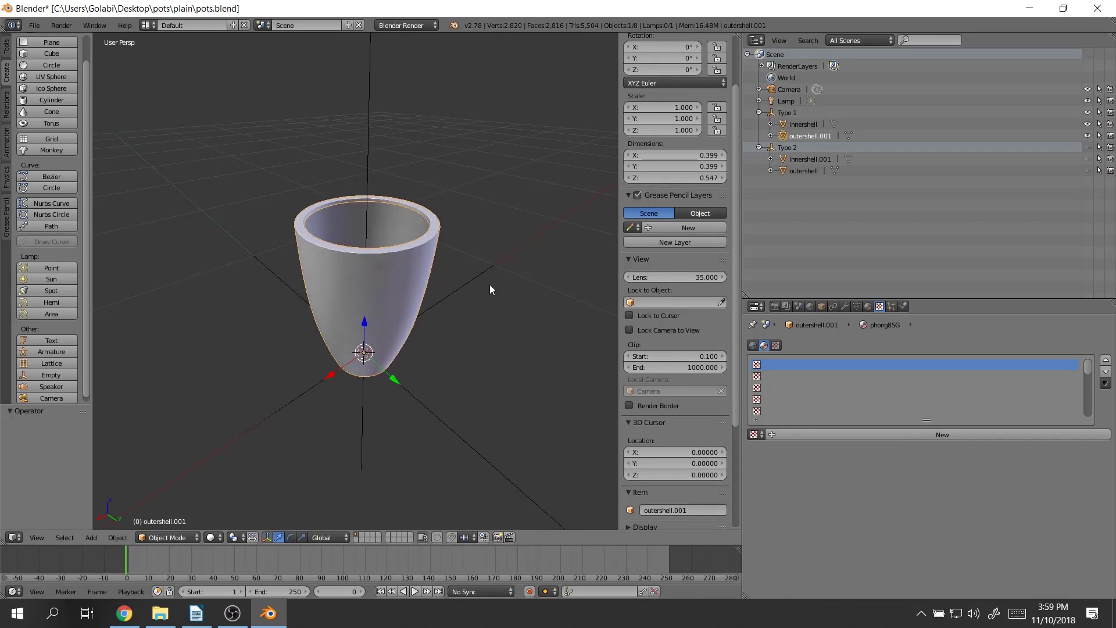
- Minimize Blender and open the plain folder inside the desktop's pots folder in File Explorer
{"action": "left_click", "coordinate": [1029, 8]}
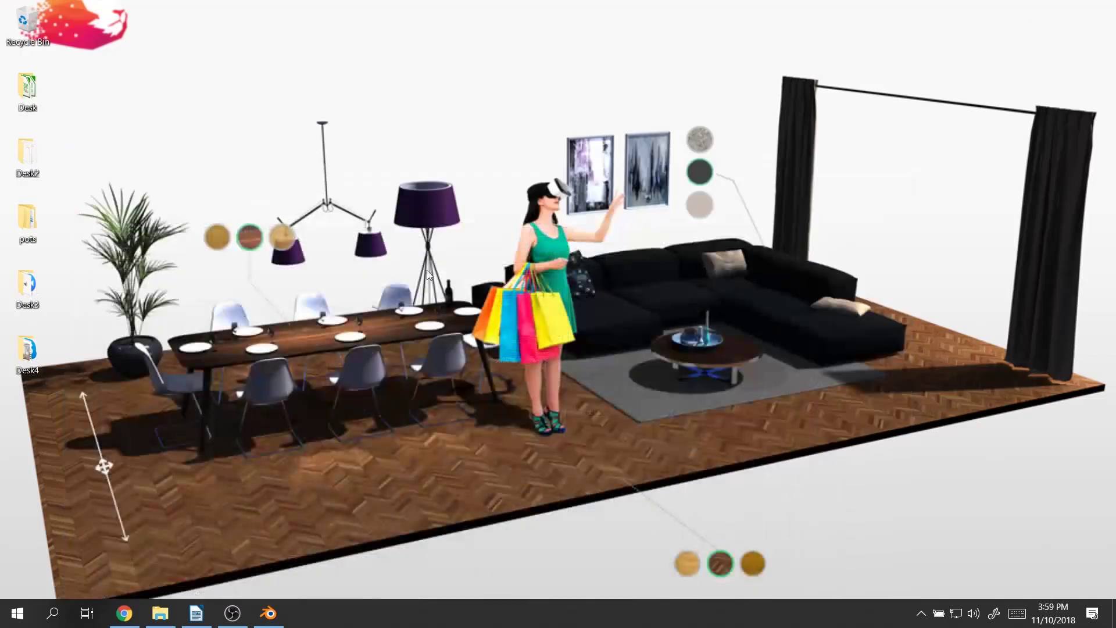
{"action": "double_click", "coordinate": [36, 215]}
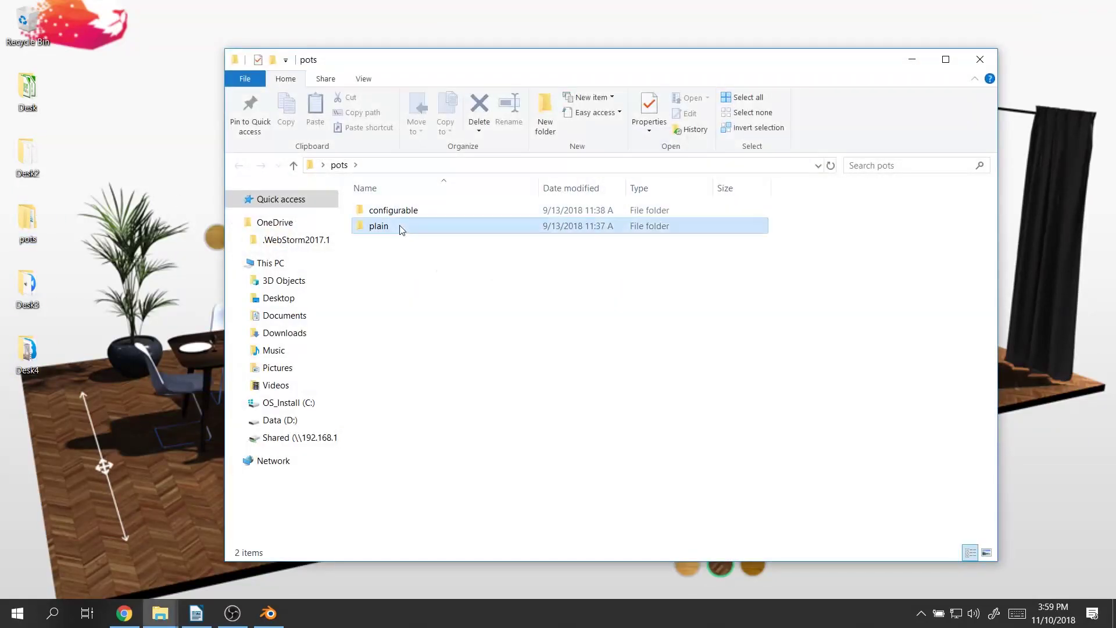
{"action": "double_click", "coordinate": [387, 223]}
{"action": "left_click_drag", "start_coordinate": [487, 52], "coordinate": [443, 38]}
{"action": "left_click", "coordinate": [456, 18]}
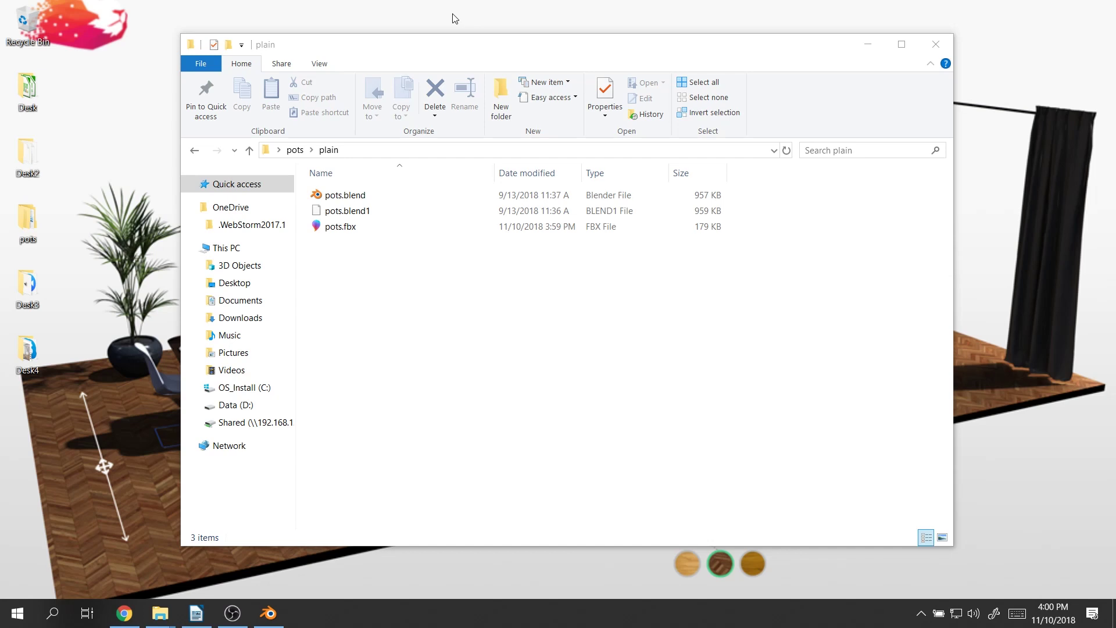
- Switch to the Expivi admin site in Chrome and add a new configurable product named Pottery
{"action": "left_click", "coordinate": [123, 613]}
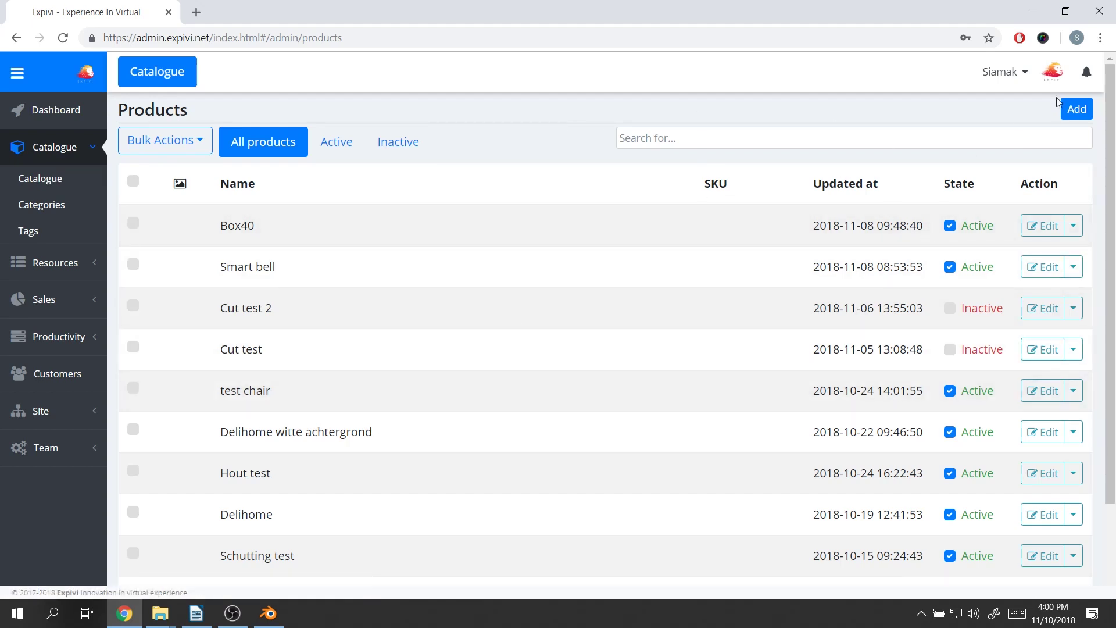
{"action": "left_click", "coordinate": [1077, 109]}
{"action": "left_click", "coordinate": [378, 235]}
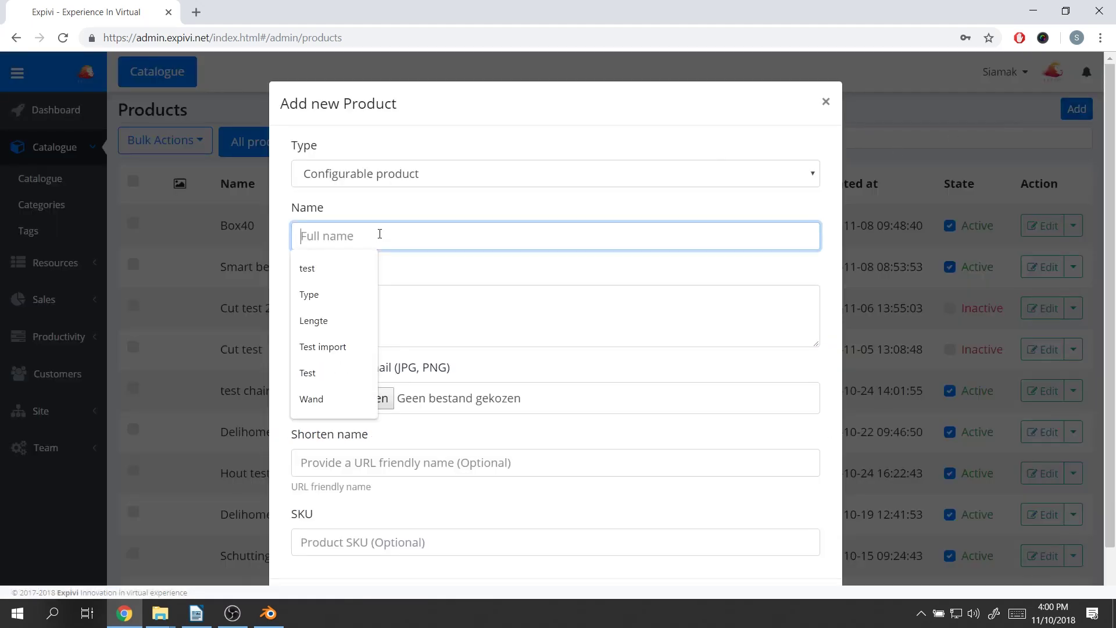
{"action": "type", "text": "Potter"}
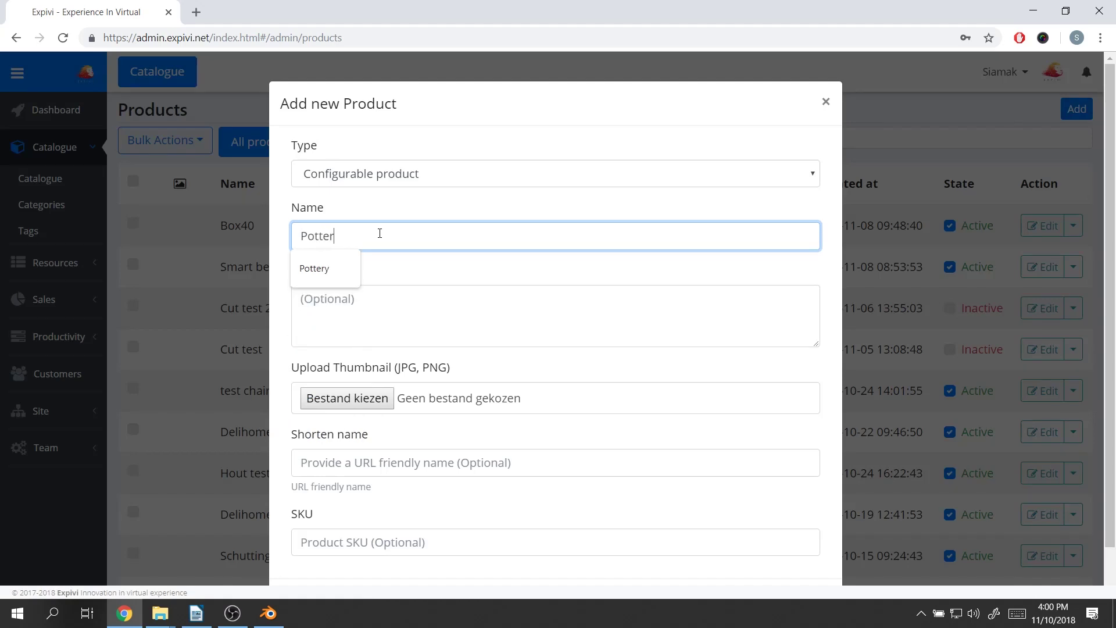
{"action": "type", "text": "y"}
{"action": "left_click", "coordinate": [549, 273]}
{"action": "scroll", "coordinate": [656, 364], "scroll_direction": "down", "scroll_amount": 2}
{"action": "left_click", "coordinate": [761, 556]}
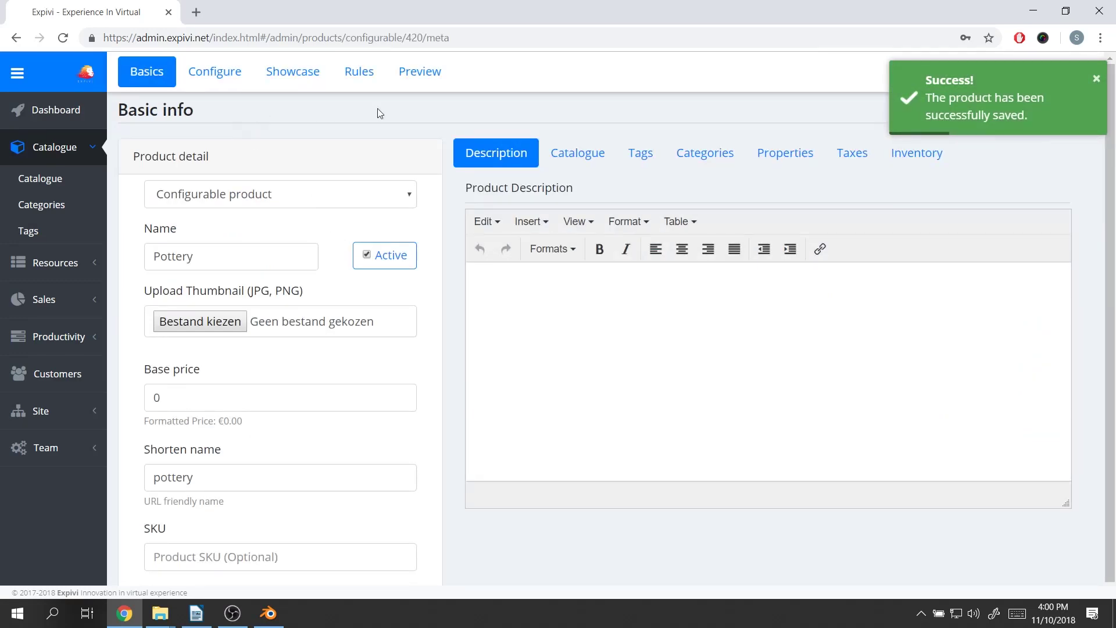
- Open the model import wizard in the product's configuration and add pots.fbx from the plain folder to the upload queue
{"action": "left_click", "coordinate": [219, 78]}
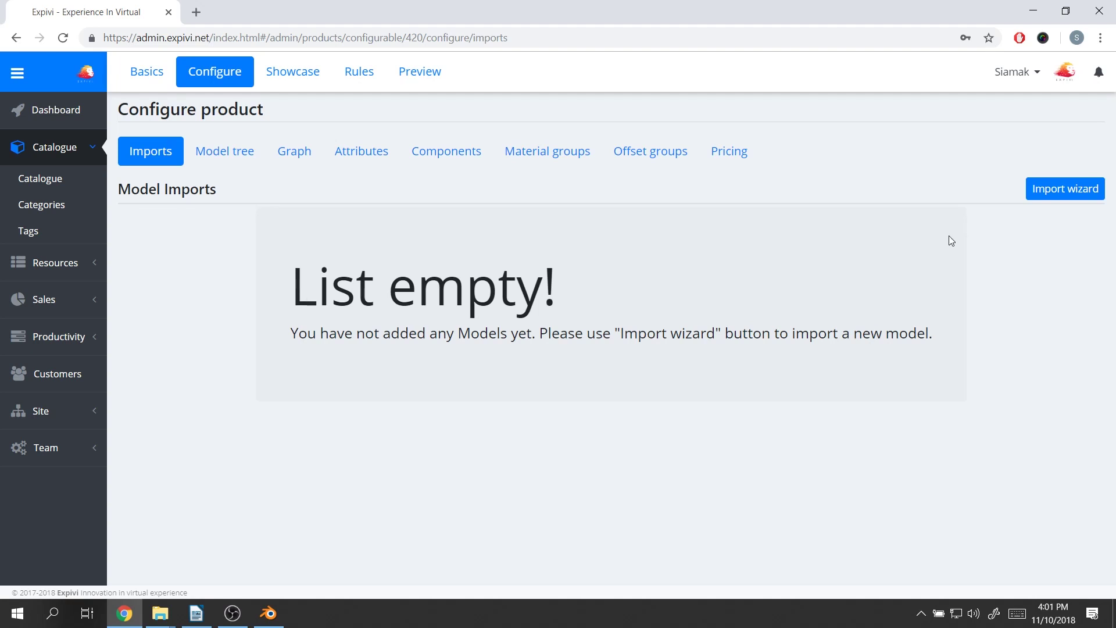
{"action": "left_click", "coordinate": [1067, 192]}
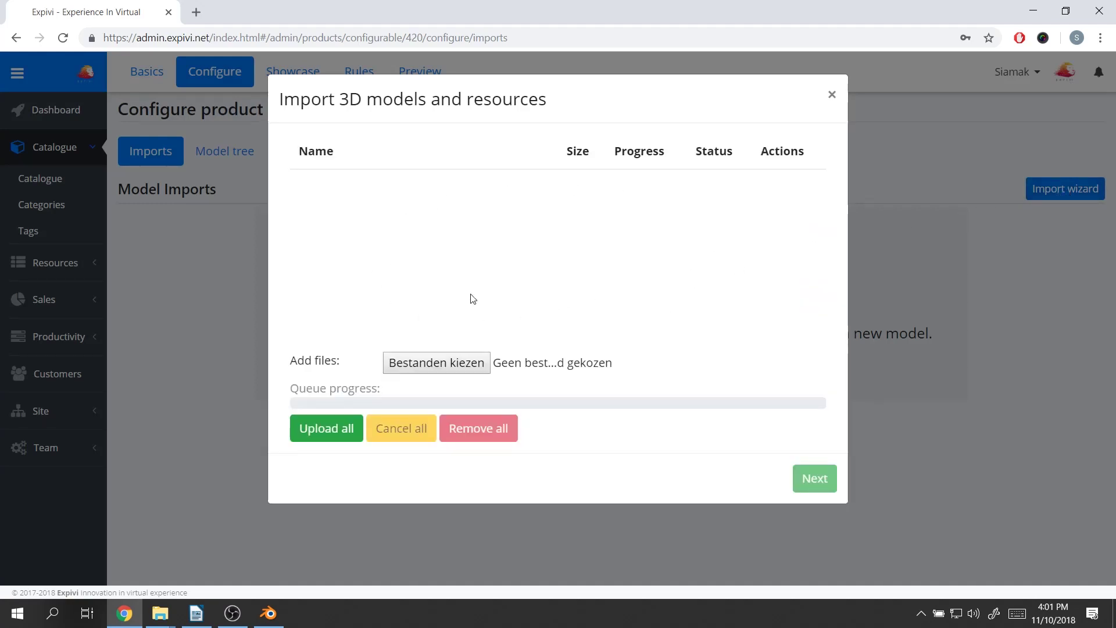
{"action": "mouse_move", "coordinate": [164, 624]}
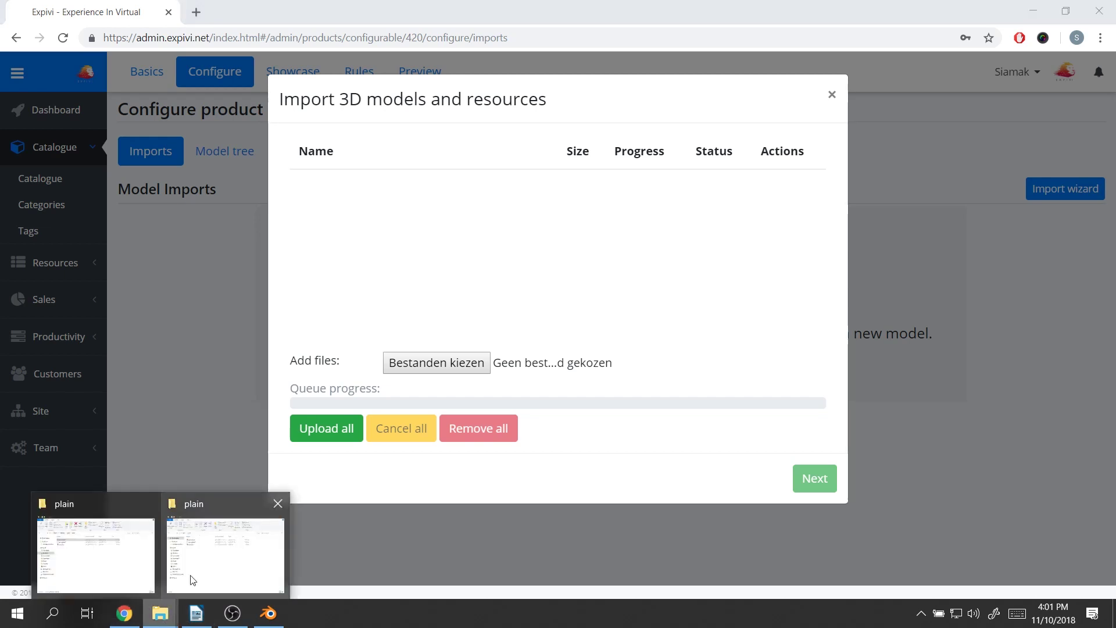
{"action": "left_click", "coordinate": [261, 549]}
{"action": "left_click_drag", "start_coordinate": [430, 57], "coordinate": [886, 111]}
{"action": "left_click_drag", "start_coordinate": [786, 289], "coordinate": [459, 268]}
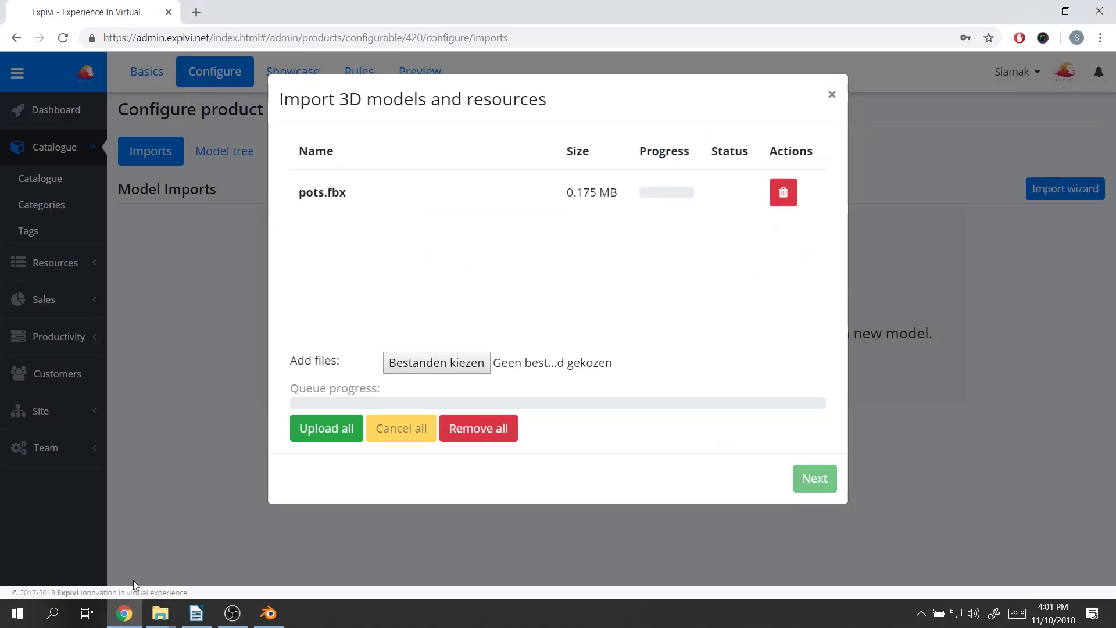
- Review the files in the plain folder beside the import wizard and return to the wizard
{"action": "mouse_move", "coordinate": [160, 615]}
{"action": "left_click", "coordinate": [247, 564]}
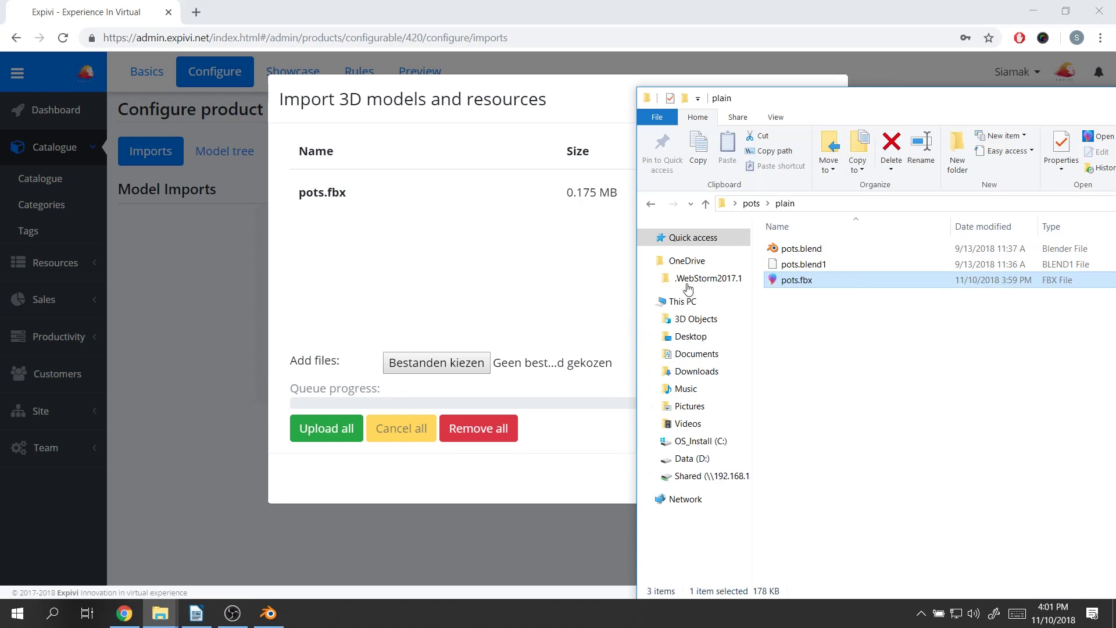
{"action": "left_click_drag", "start_coordinate": [906, 100], "coordinate": [869, 87]}
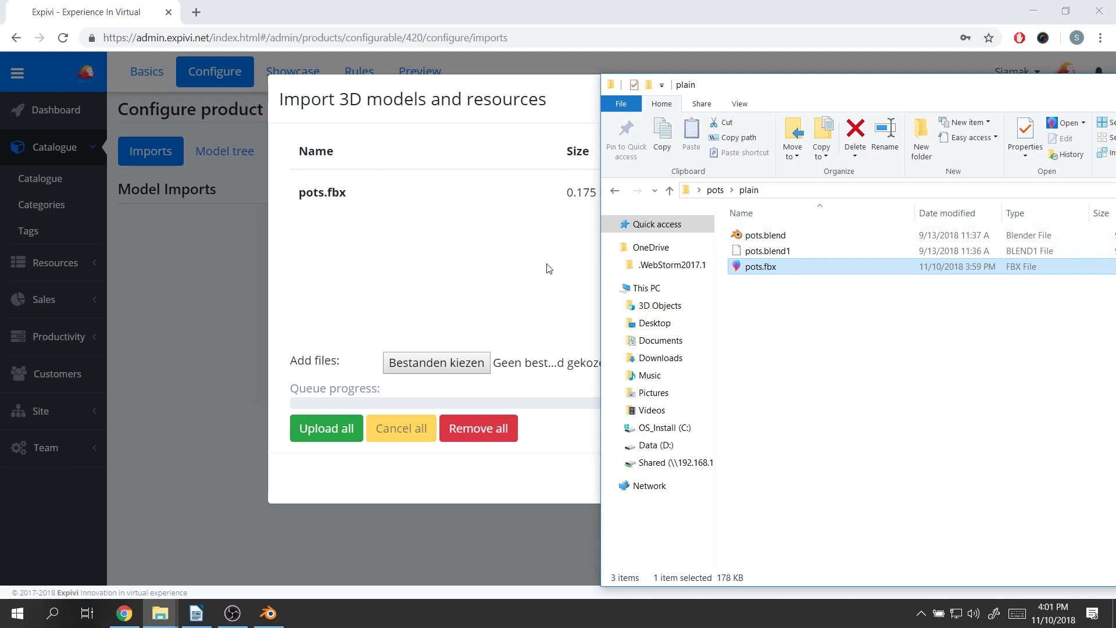
{"action": "left_click", "coordinate": [814, 319]}
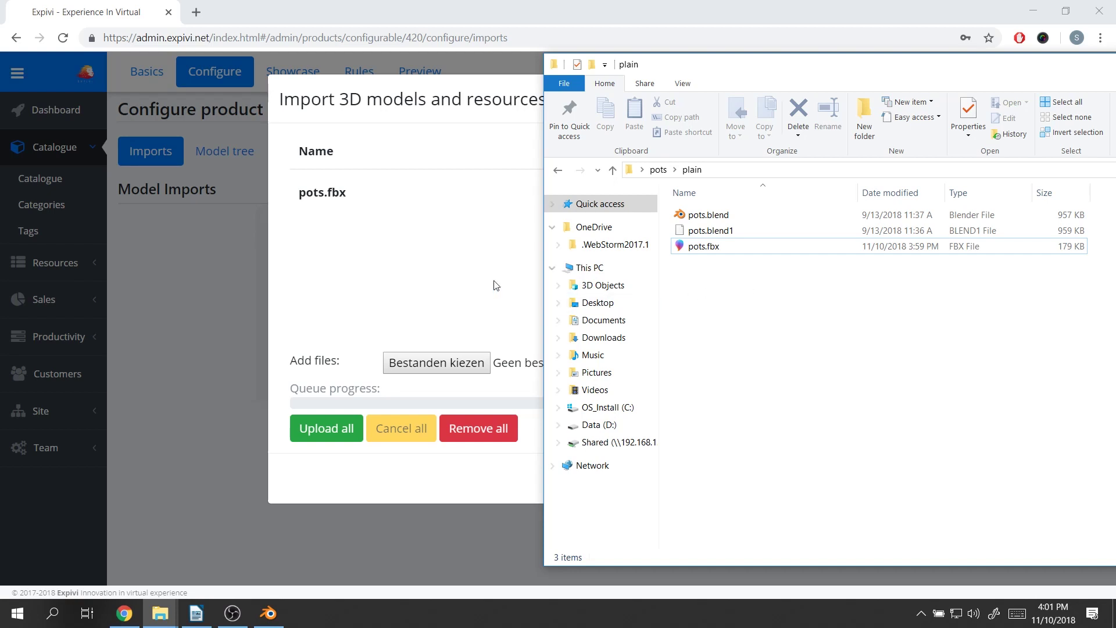
{"action": "left_click", "coordinate": [411, 253]}
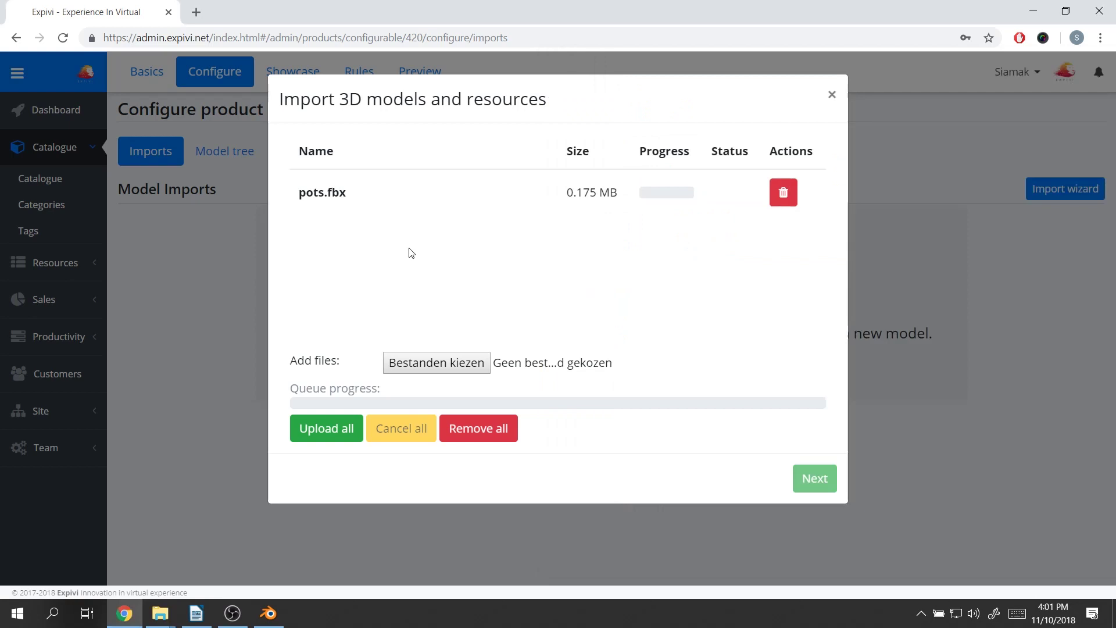
- Upload the queued pots.fbx and choose Import as Plain Model as its import type
{"action": "left_click", "coordinate": [331, 431]}
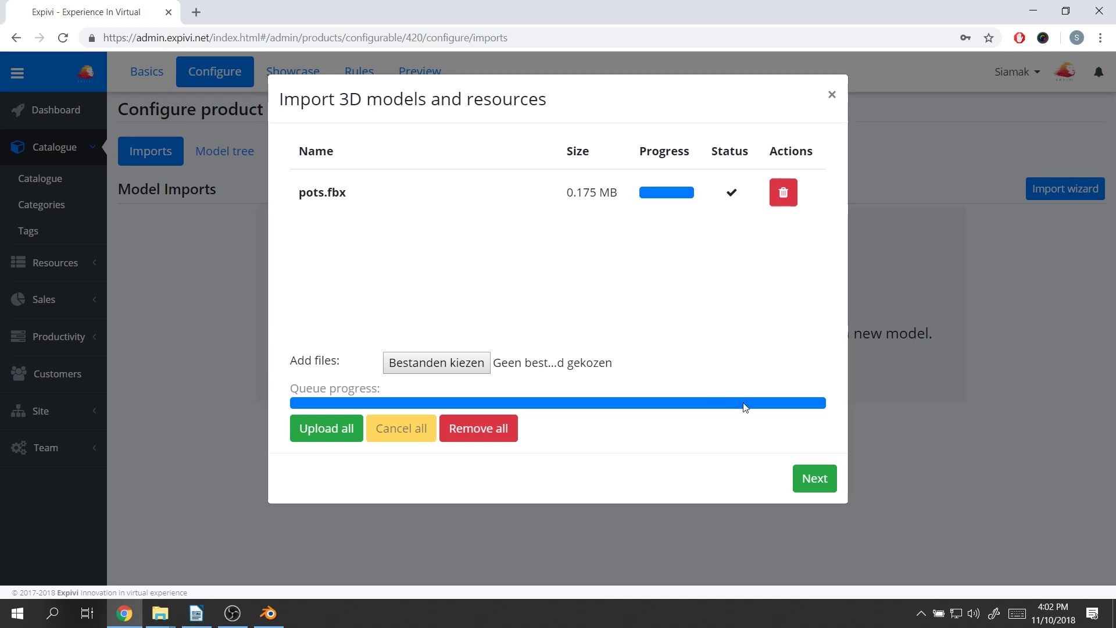
{"action": "left_click", "coordinate": [815, 477]}
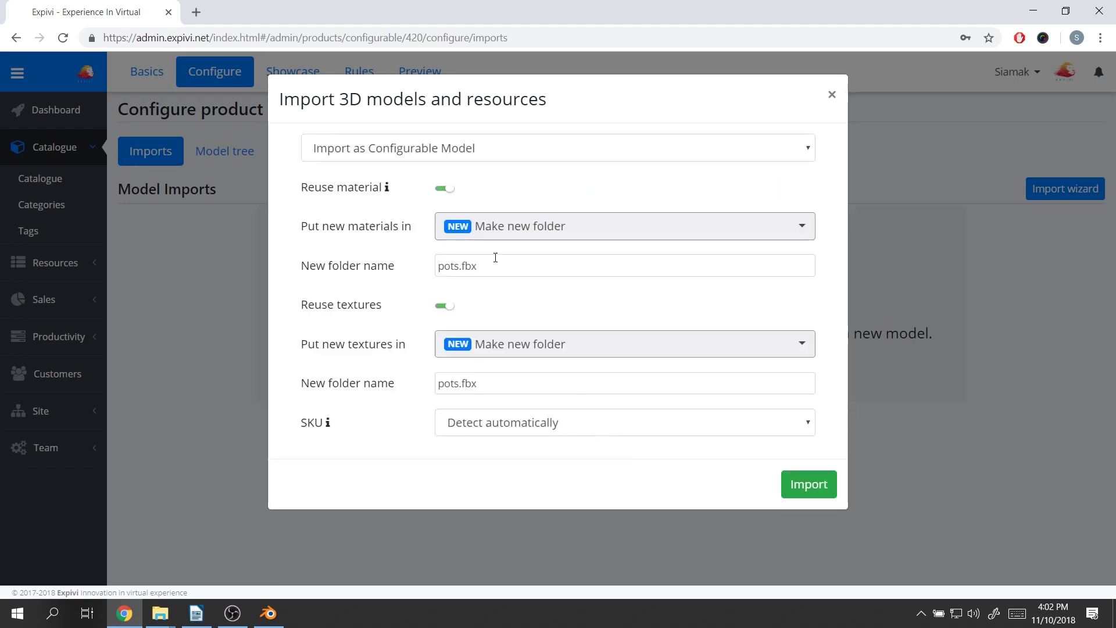
{"action": "left_click", "coordinate": [456, 153]}
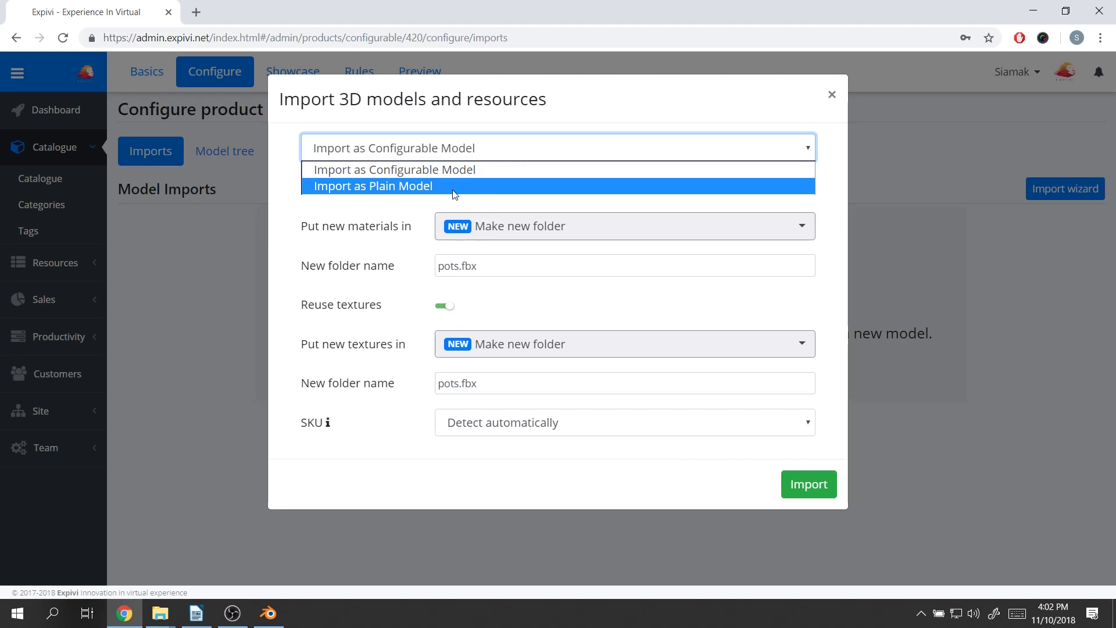
{"action": "left_click", "coordinate": [458, 149]}
{"action": "left_click", "coordinate": [465, 150]}
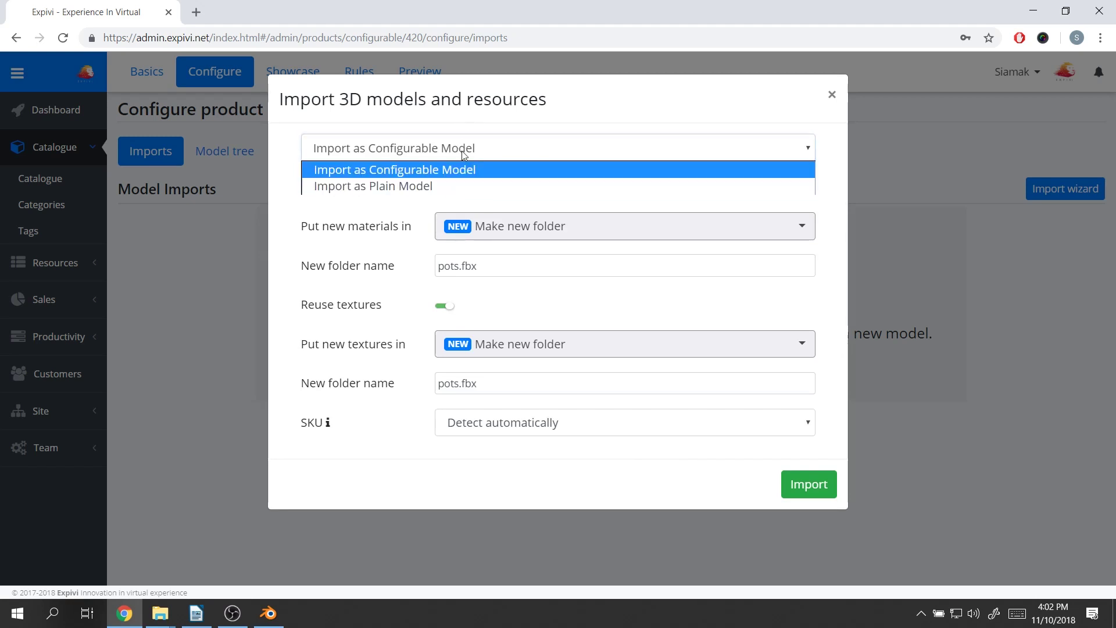
{"action": "left_click", "coordinate": [463, 186]}
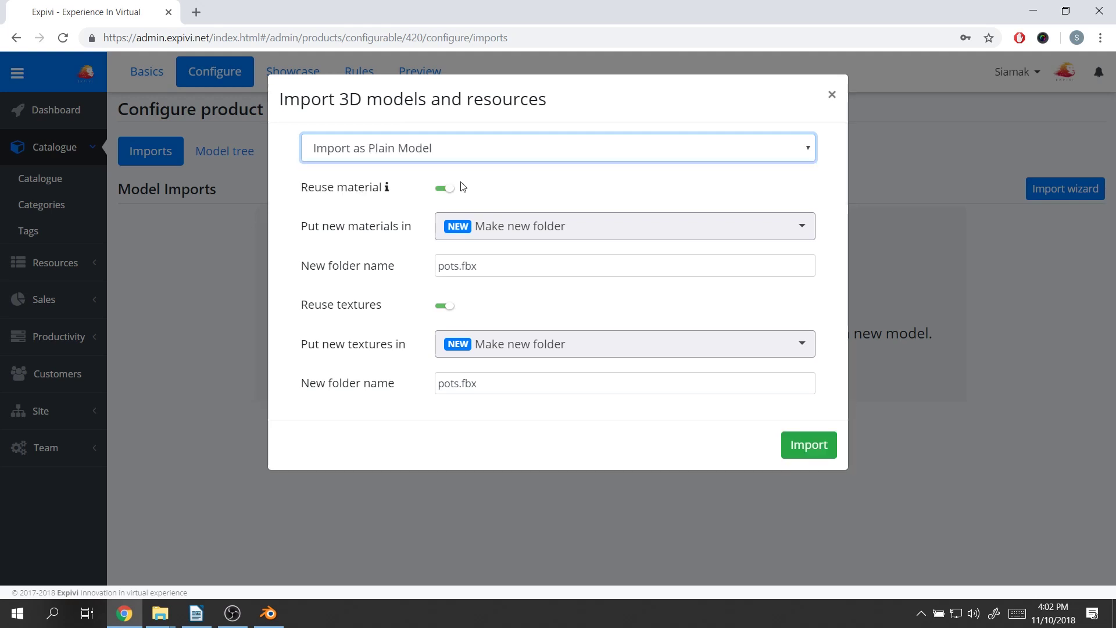
{"action": "left_click", "coordinate": [425, 151]}
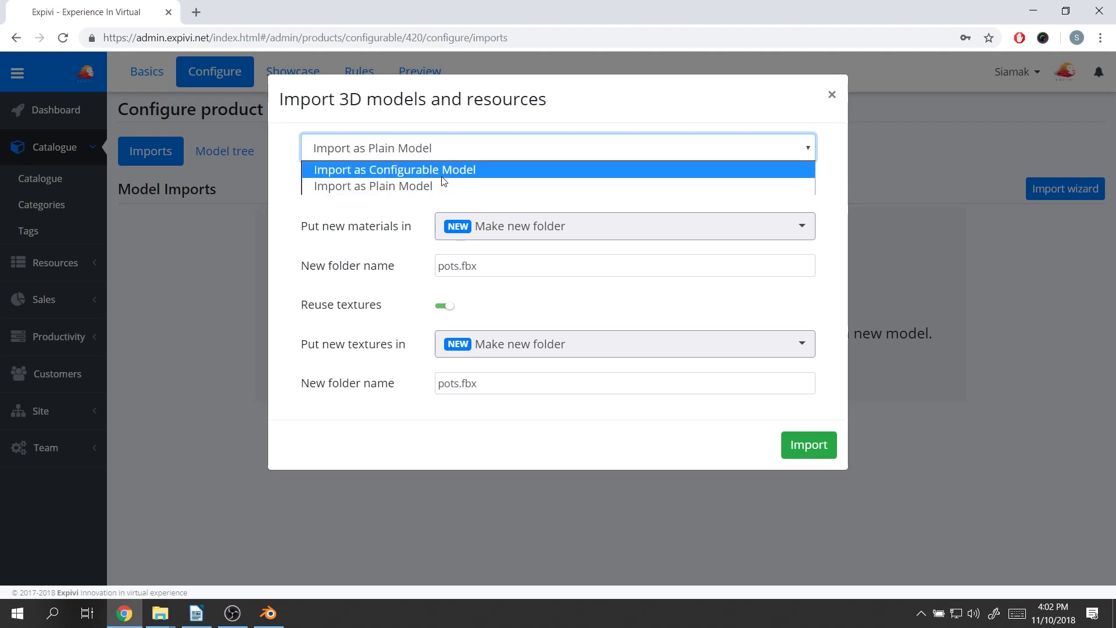
{"action": "left_click", "coordinate": [389, 186]}
{"action": "left_click", "coordinate": [401, 149]}
{"action": "left_click", "coordinate": [405, 187]}
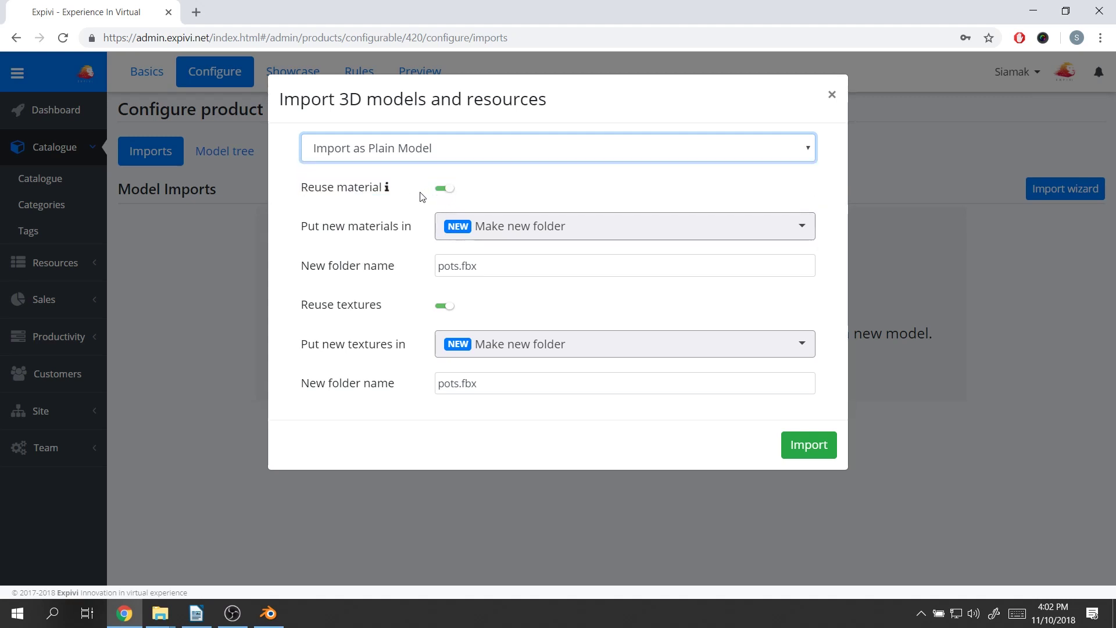
- Check the material reuse option and the list of folders available for new materials, keeping the defaults
{"action": "mouse_move", "coordinate": [388, 191]}
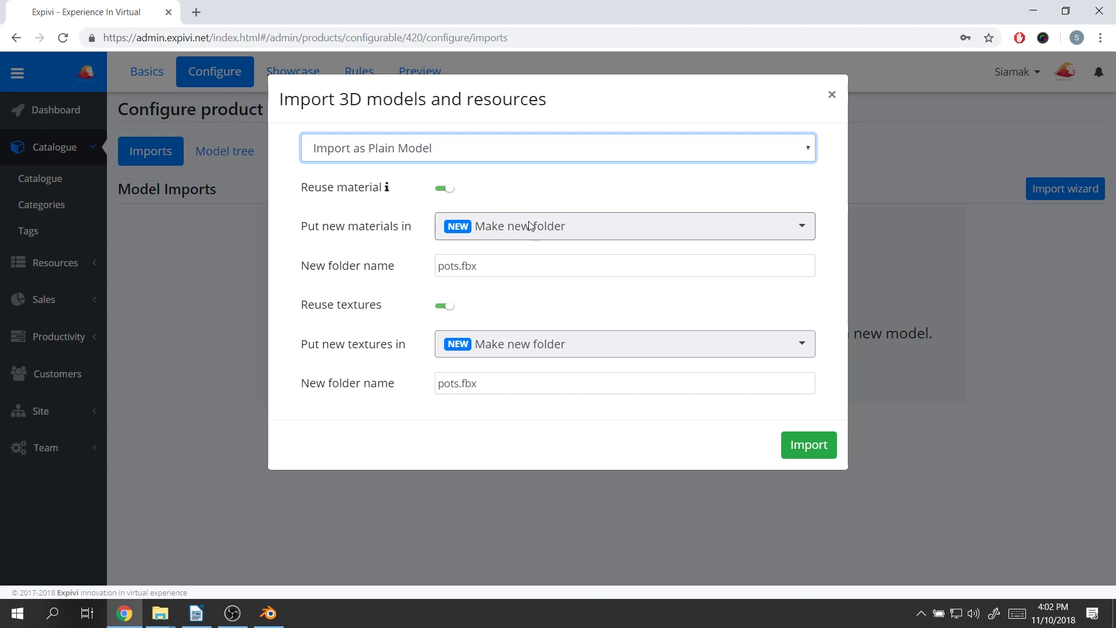
{"action": "left_click", "coordinate": [448, 189]}
{"action": "left_click", "coordinate": [445, 190]}
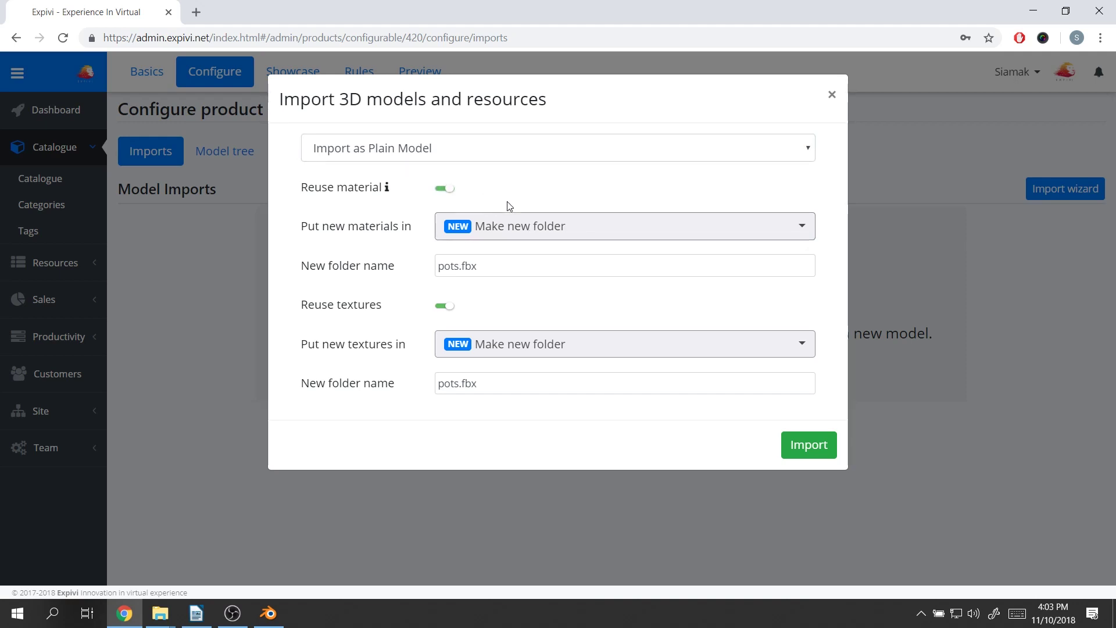
{"action": "left_click", "coordinate": [537, 230]}
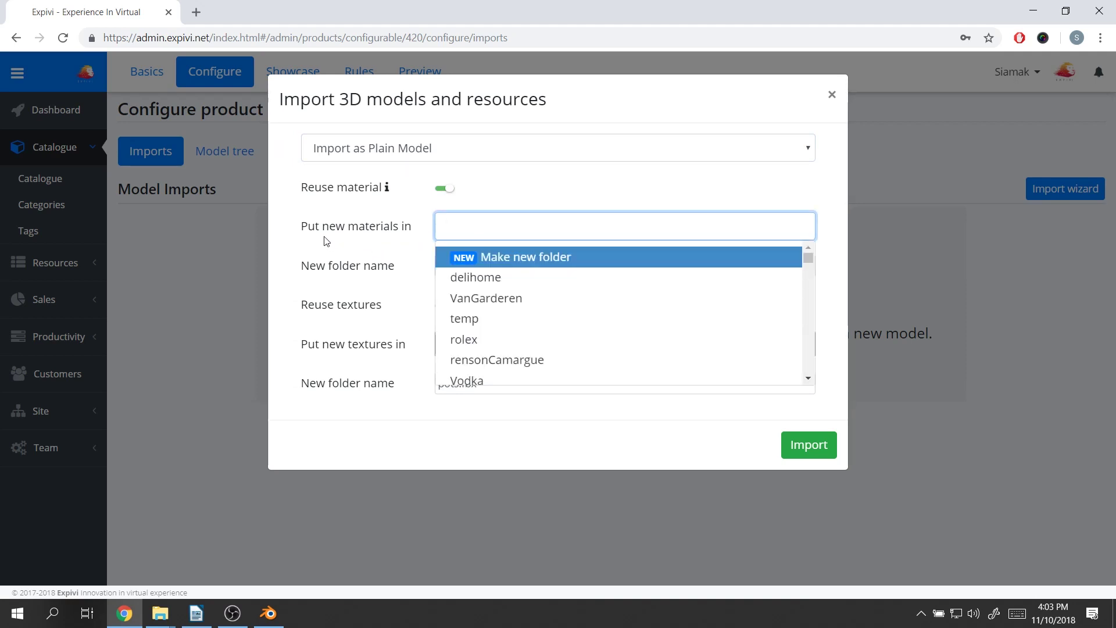
{"action": "left_click", "coordinate": [374, 239]}
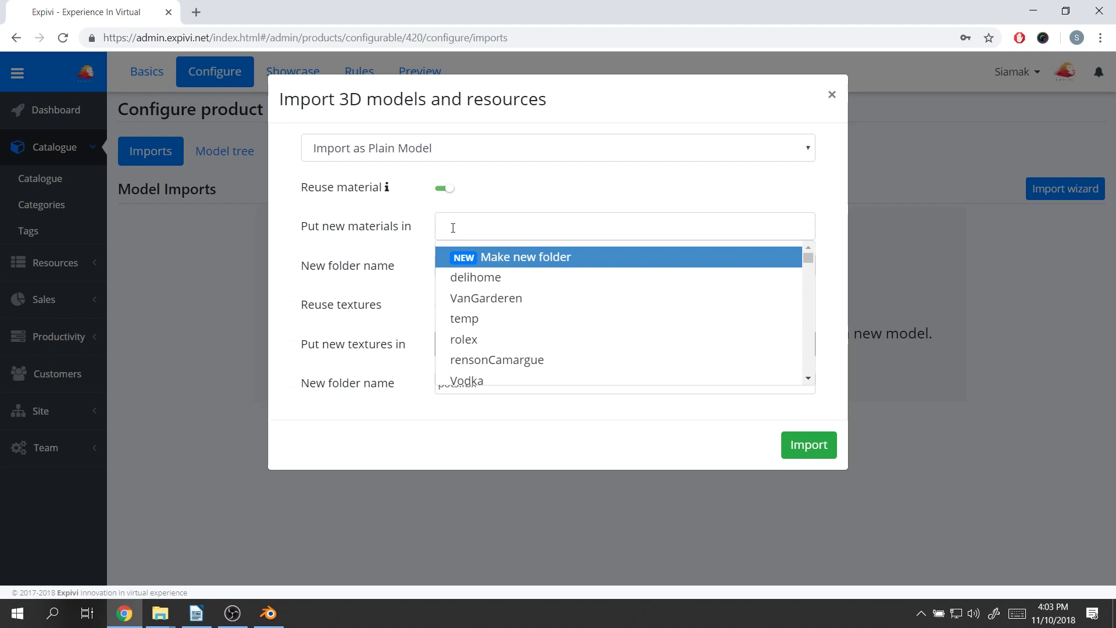
{"action": "left_click", "coordinate": [515, 220]}
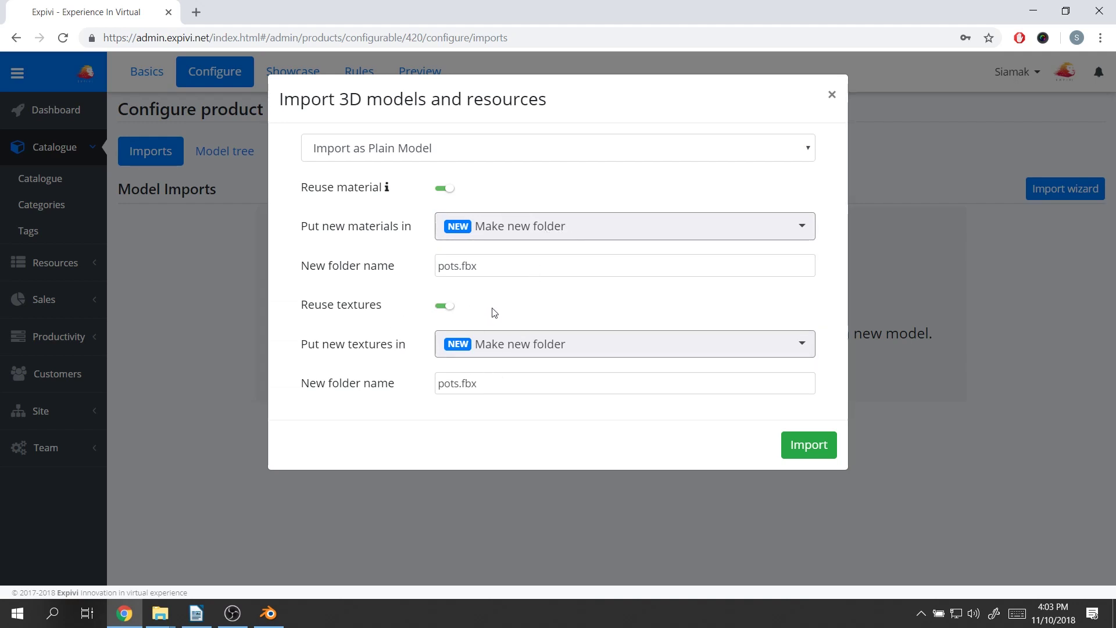
- Name the new material and texture folders Pottery and import the model, closing the wizard when done
{"action": "triple_click", "coordinate": [507, 265]}
{"action": "type", "text": "Pottery"}
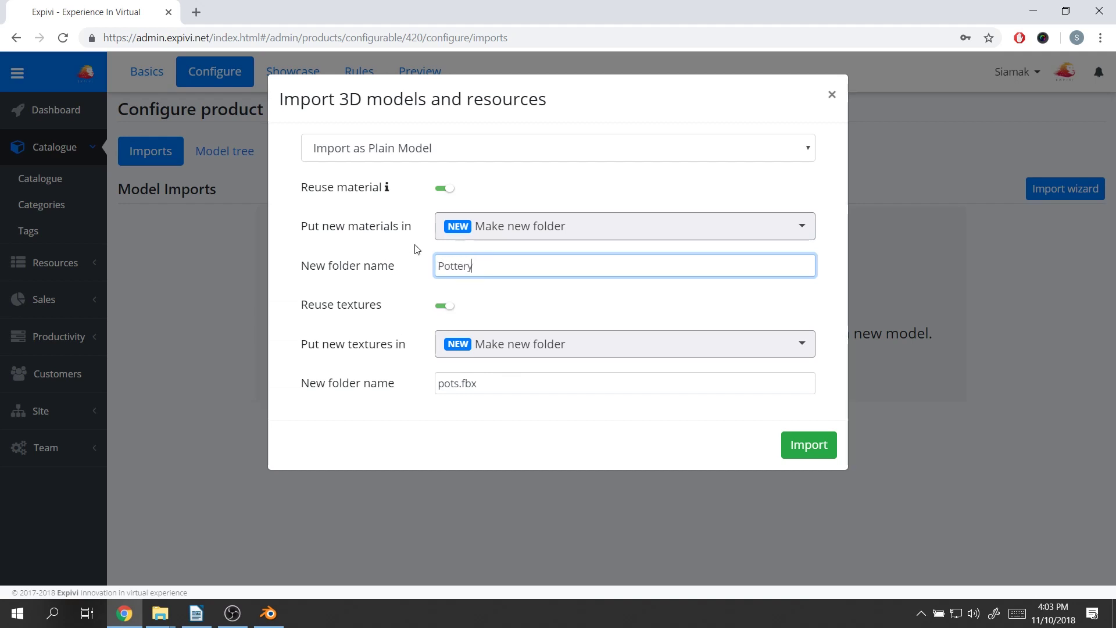
{"action": "key", "text": "ctrl+a"}
{"action": "left_click", "coordinate": [539, 385]}
{"action": "type", "text": "Pottery"}
{"action": "left_click", "coordinate": [495, 435]}
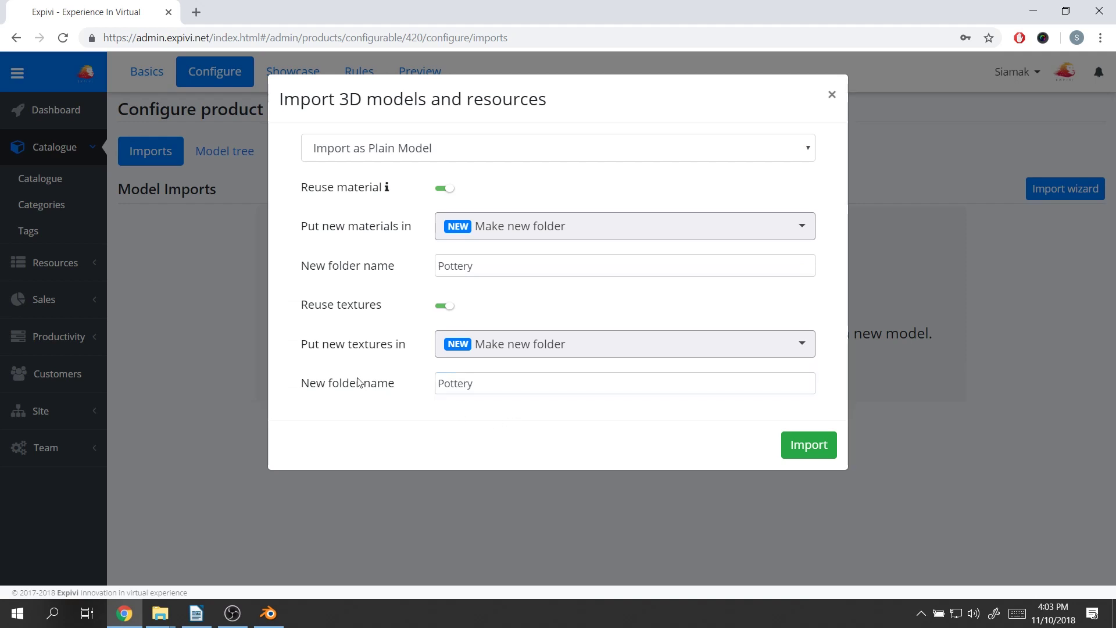
{"action": "left_click", "coordinate": [810, 447]}
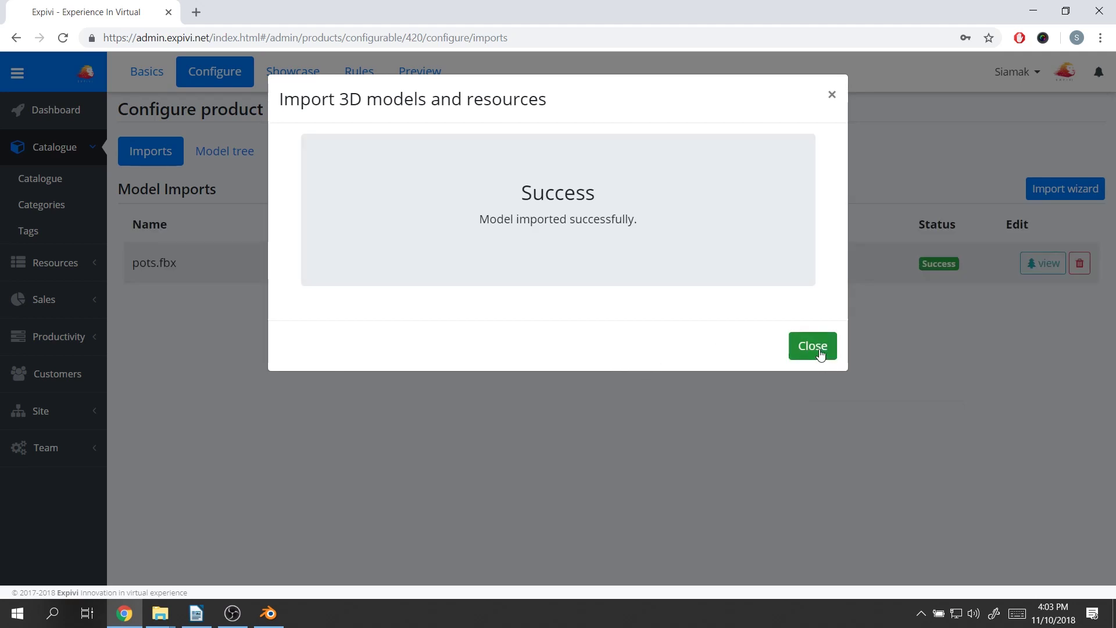
{"action": "left_click", "coordinate": [822, 352]}
- Examine the node hierarchy of the imported pots.fbx and close it
{"action": "left_click", "coordinate": [1043, 264]}
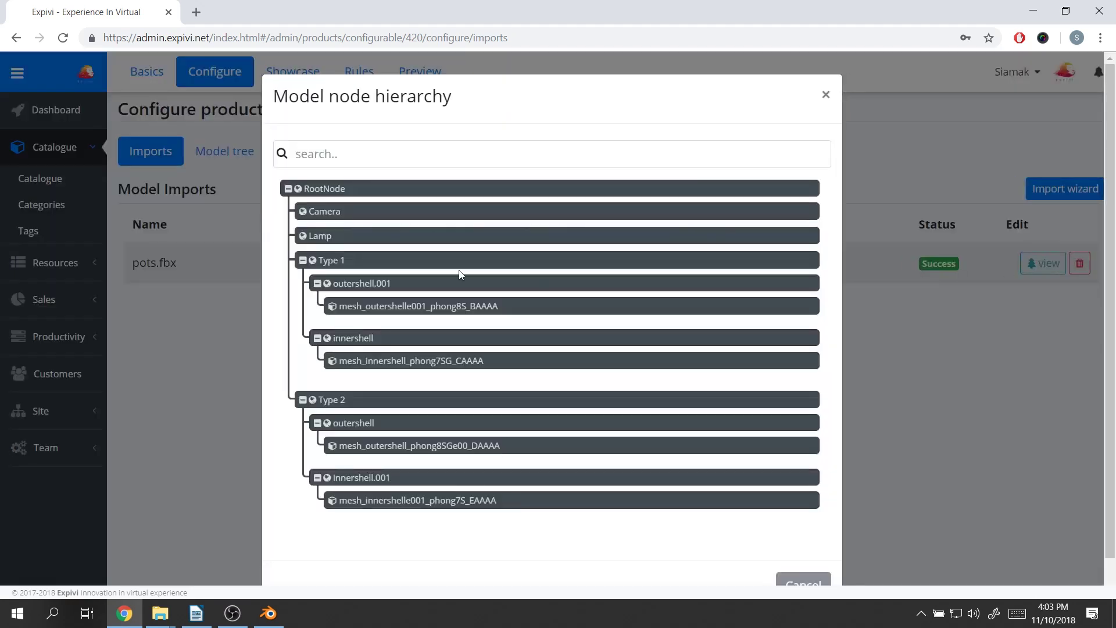
{"action": "left_click", "coordinate": [942, 299]}
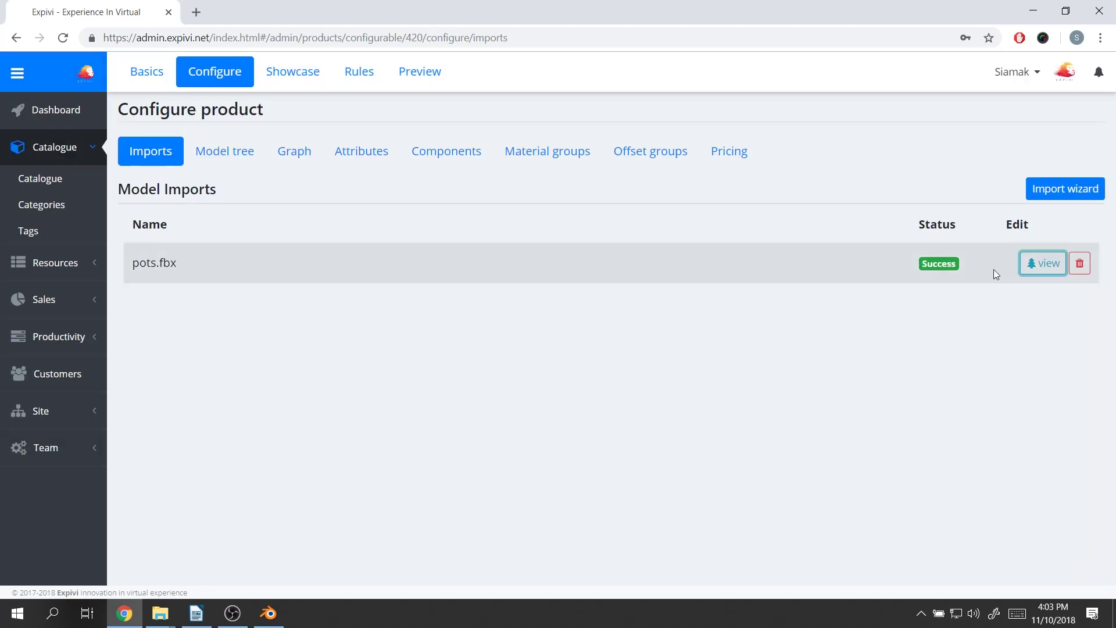
{"action": "left_click", "coordinate": [1044, 265]}
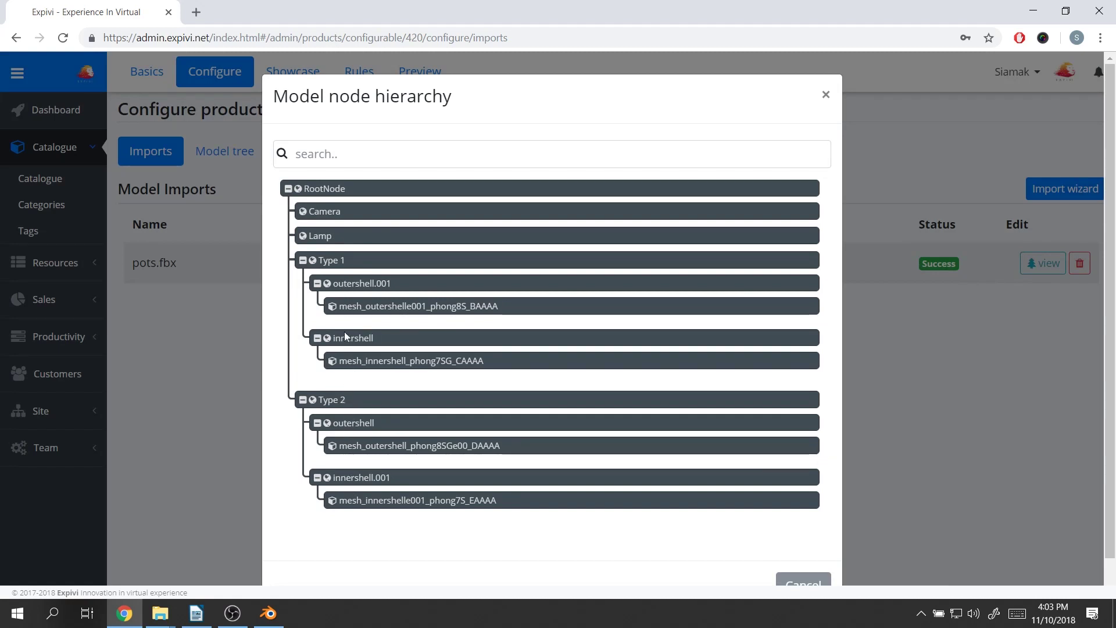
{"action": "scroll", "coordinate": [811, 112], "scroll_direction": "down", "scroll_amount": 1}
{"action": "scroll", "coordinate": [822, 90], "scroll_direction": "up", "scroll_amount": 1}
{"action": "left_click", "coordinate": [825, 93]}
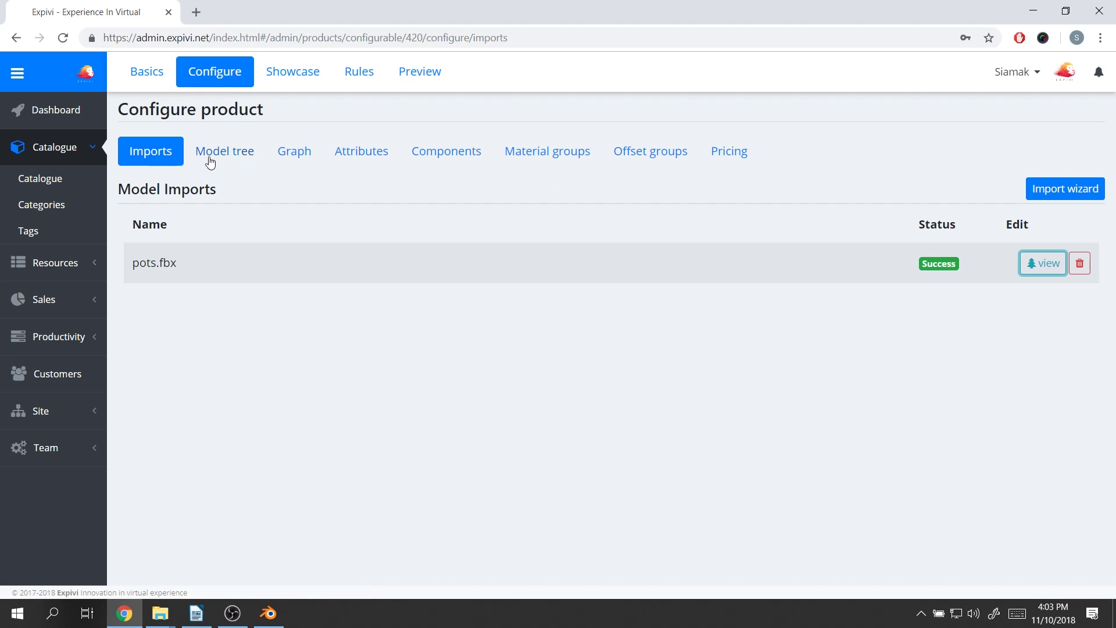
- Open the product's model tree and expand RootNode to show its child nodes beside the 3D pot
{"action": "left_click", "coordinate": [228, 155]}
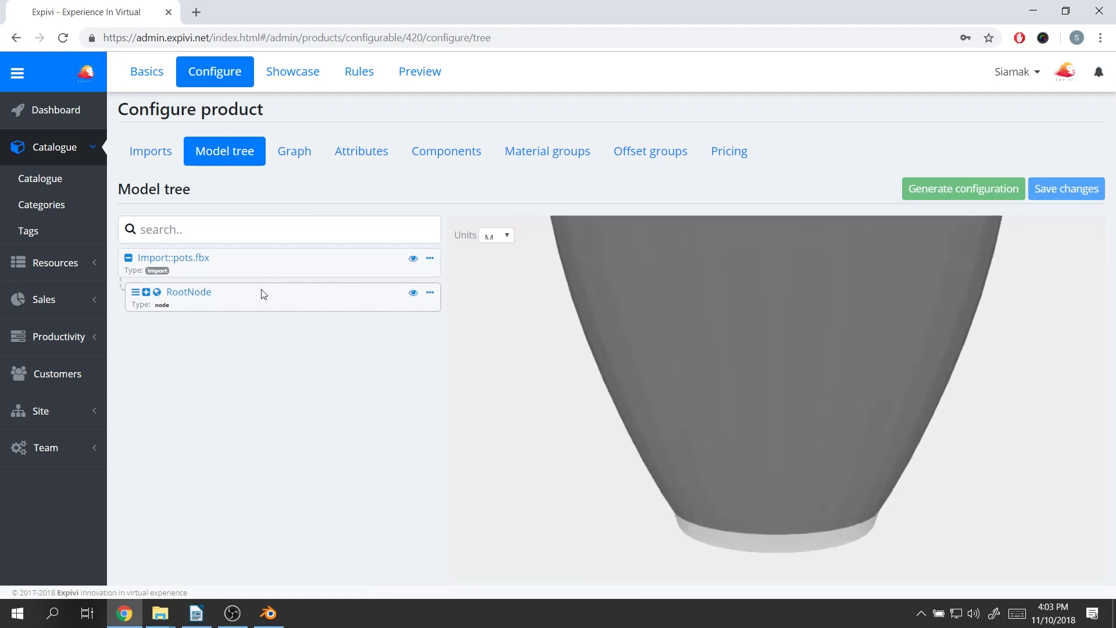
{"action": "left_click_drag", "start_coordinate": [713, 358], "coordinate": [801, 401]}
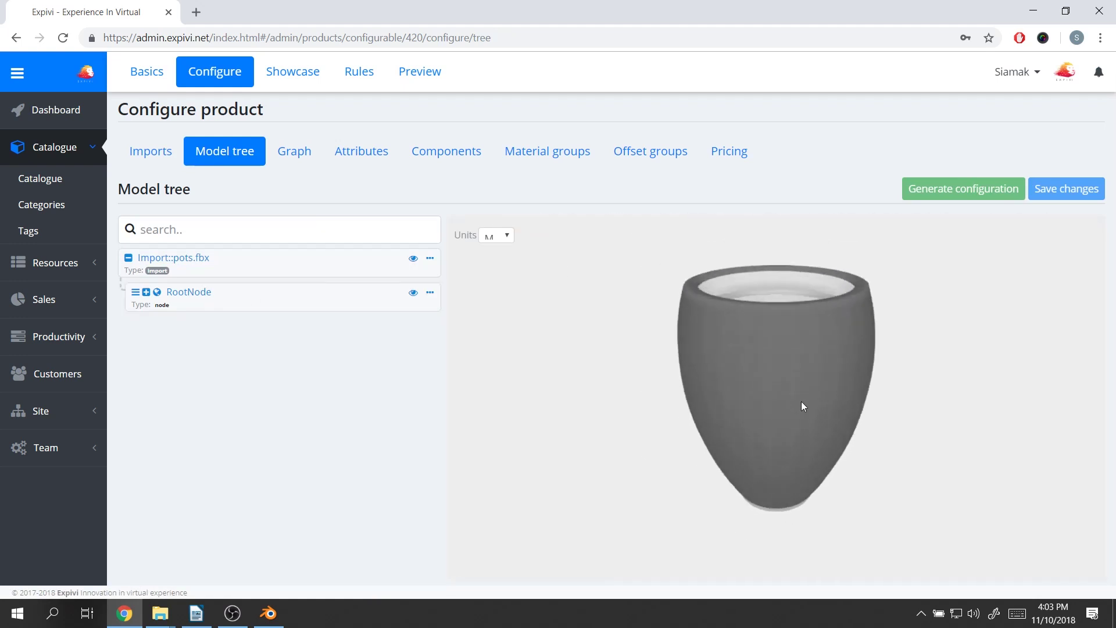
{"action": "scroll", "coordinate": [799, 407], "scroll_direction": "up", "scroll_amount": 3}
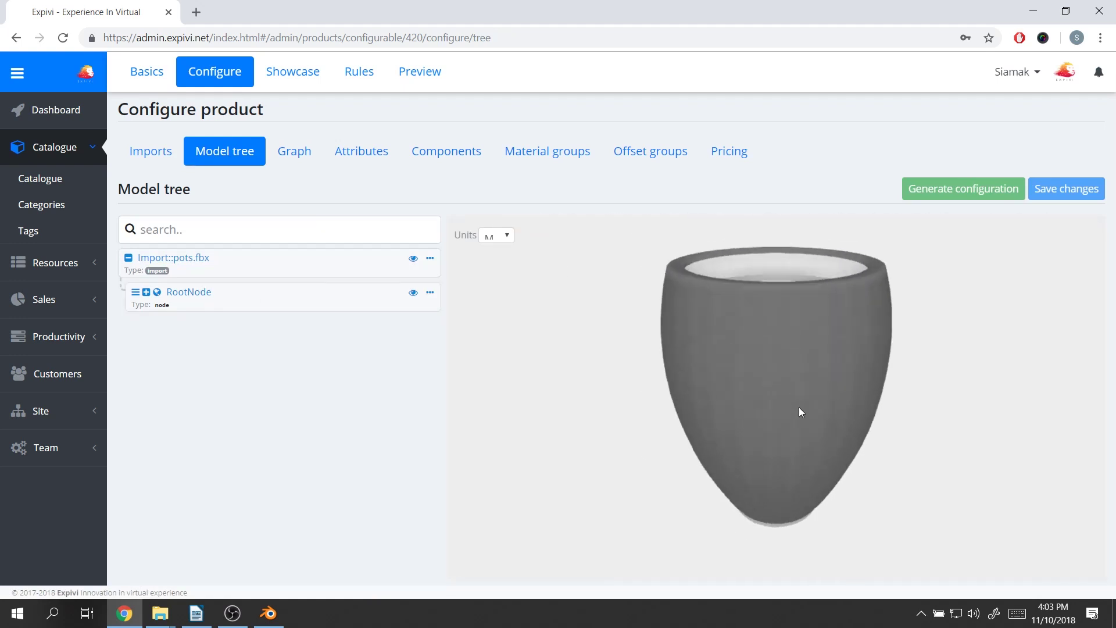
{"action": "left_click", "coordinate": [146, 292]}
{"action": "left_click_drag", "start_coordinate": [823, 357], "coordinate": [724, 349]}
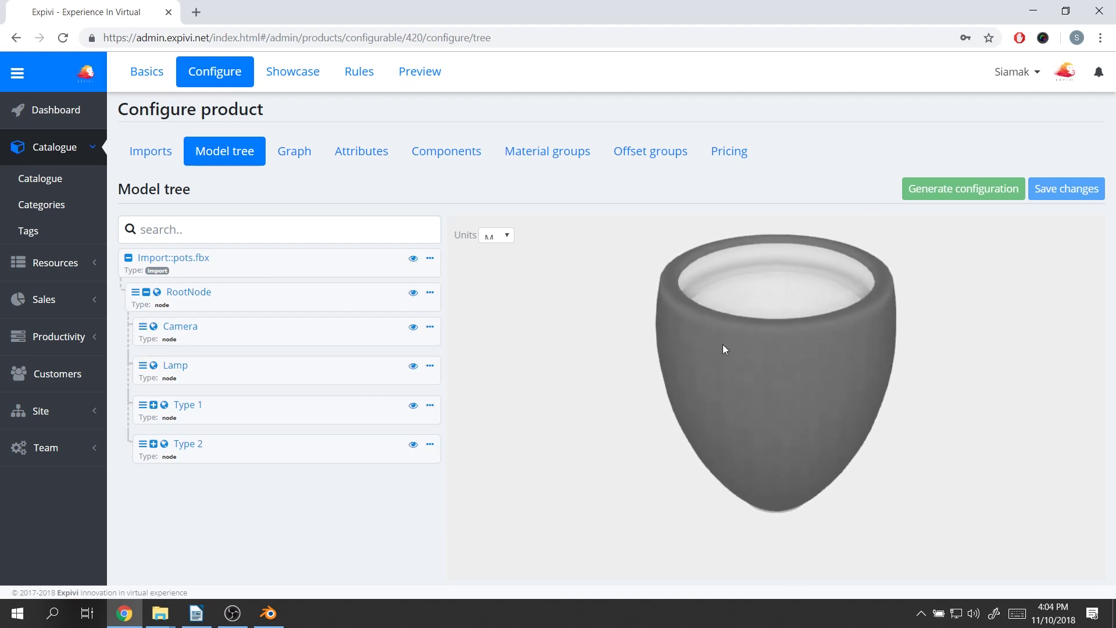
- Try CM as the model's units and switch them back to M
{"action": "left_click", "coordinate": [508, 240]}
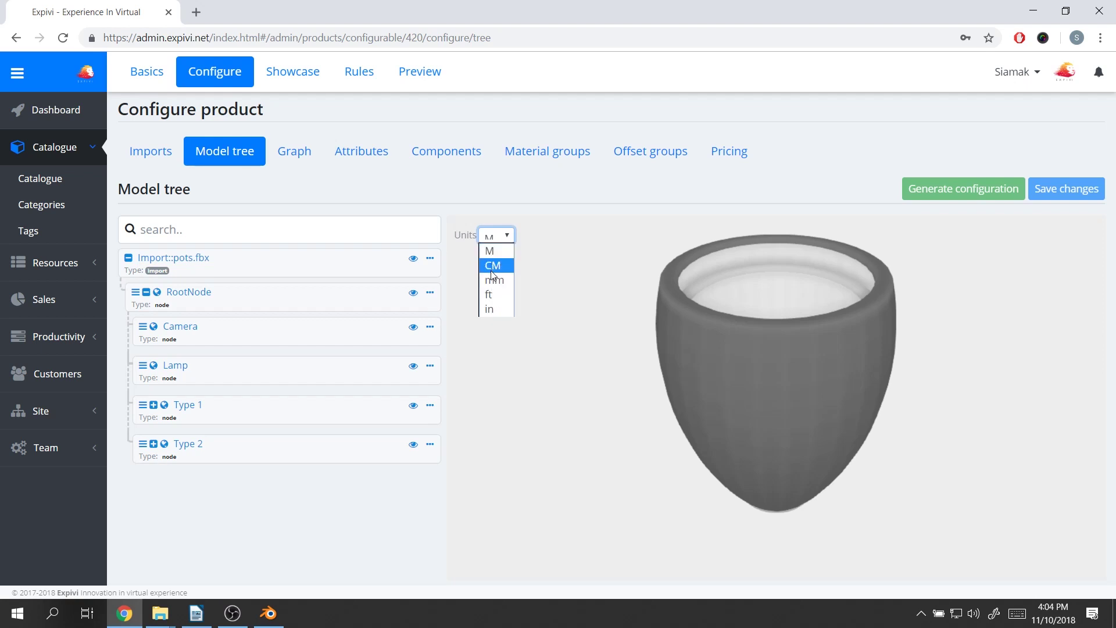
{"action": "left_click", "coordinate": [497, 266]}
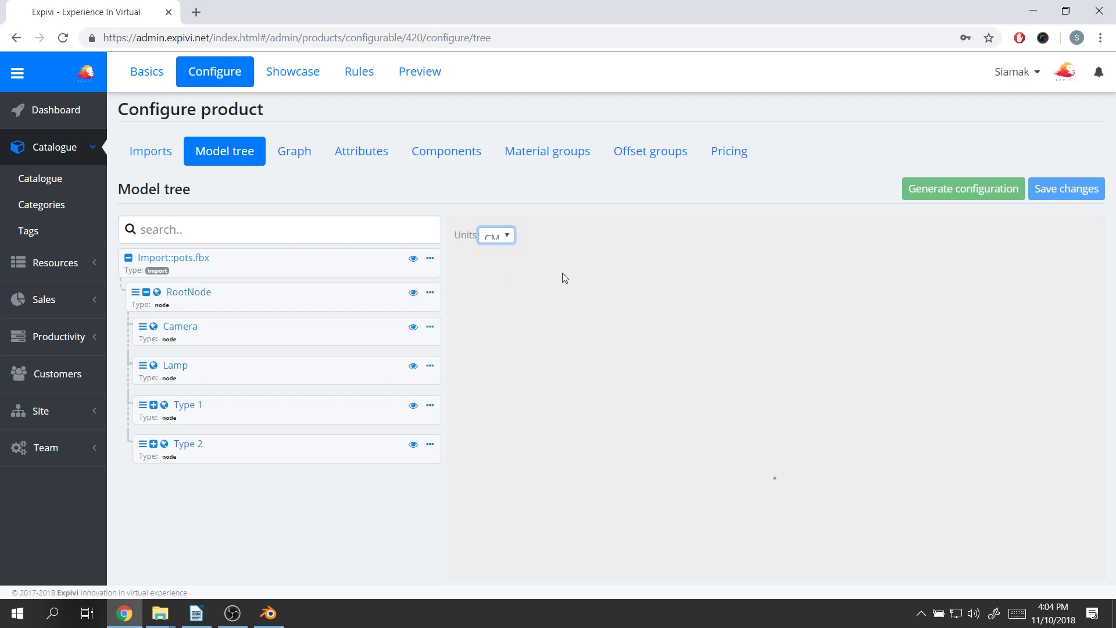
{"action": "left_click", "coordinate": [498, 239]}
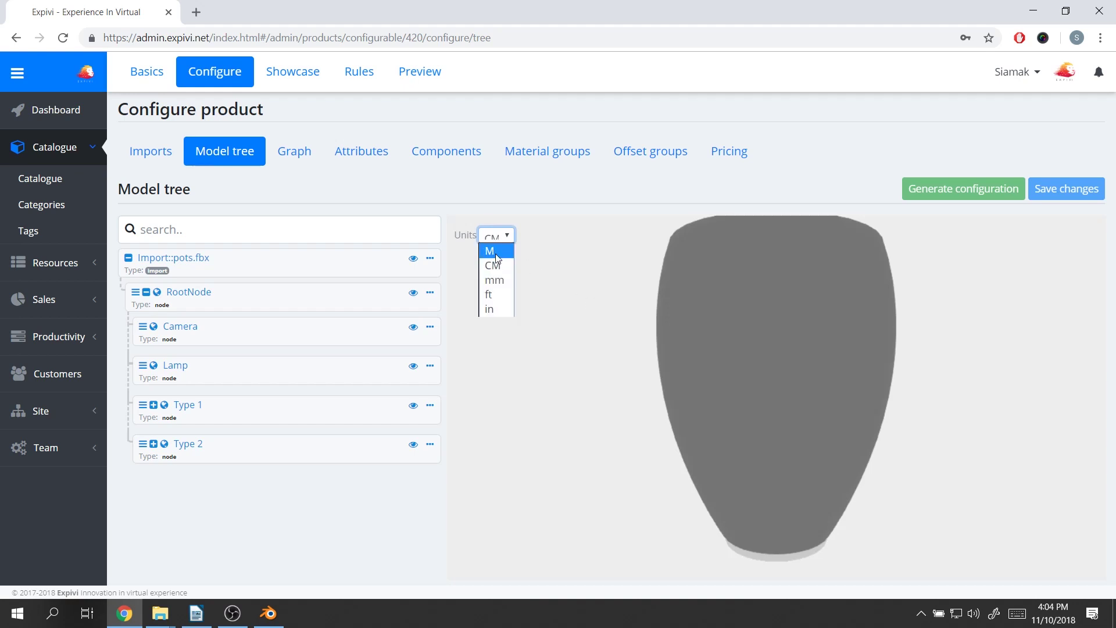
{"action": "left_click", "coordinate": [494, 249]}
{"action": "left_click_drag", "start_coordinate": [560, 254], "coordinate": [851, 352]}
{"action": "left_click_drag", "start_coordinate": [828, 285], "coordinate": [870, 419]}
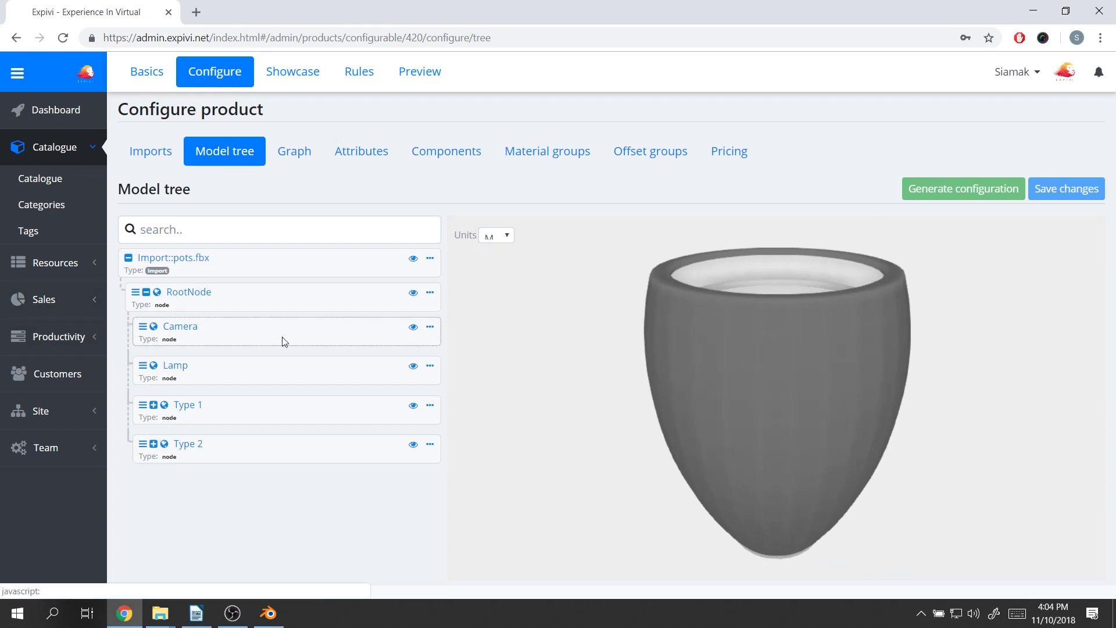
- Expand the Type 1 and Type 2 nodes and select Type 1 to locate its pot in the preview
{"action": "left_click", "coordinate": [154, 405]}
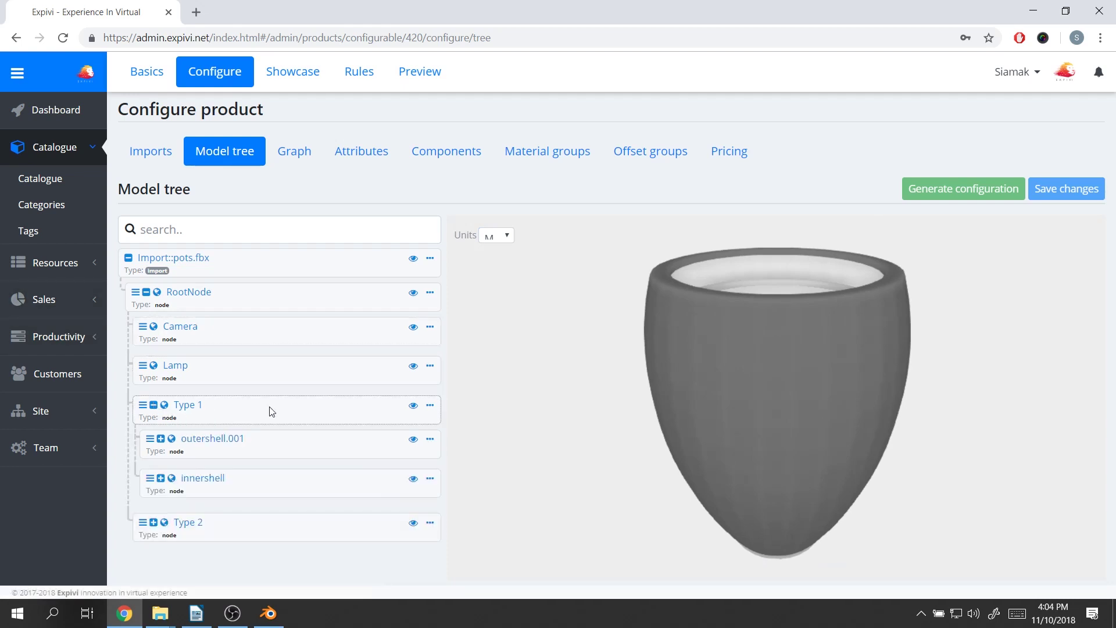
{"action": "left_click", "coordinate": [154, 525]}
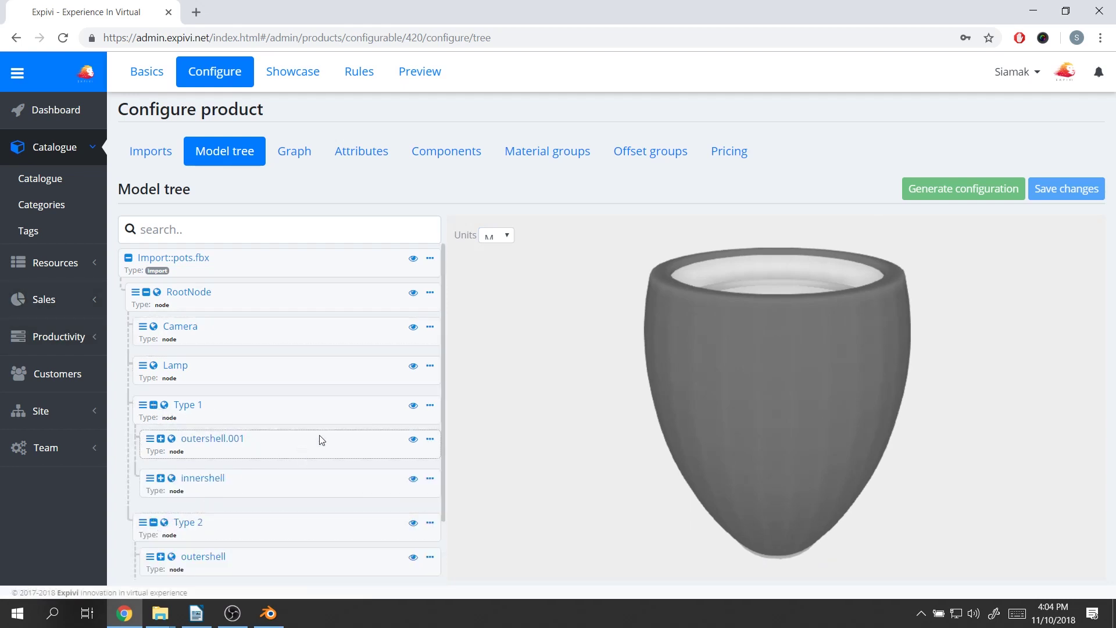
{"action": "left_click", "coordinate": [334, 407]}
{"action": "scroll", "coordinate": [797, 356], "scroll_direction": "down", "scroll_amount": 3}
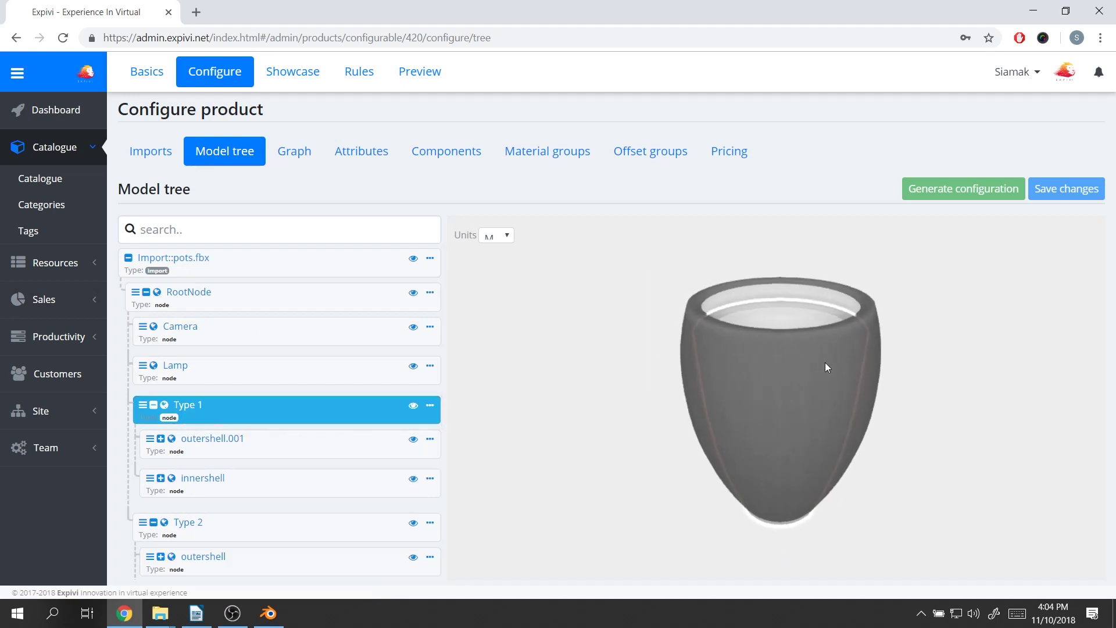
{"action": "scroll", "coordinate": [431, 437], "scroll_direction": "down", "scroll_amount": 2}
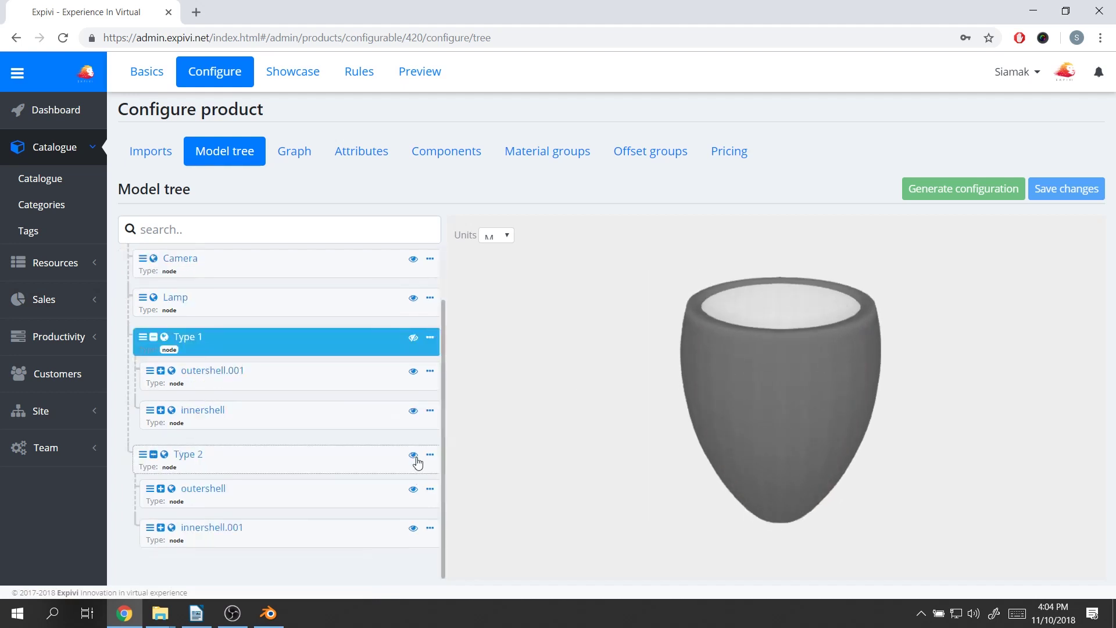
- Toggle the visibility of Type 1 and Type 2 to compare the two pots, leaving both shown
{"action": "left_click", "coordinate": [413, 456]}
{"action": "left_click", "coordinate": [414, 340]}
{"action": "left_click", "coordinate": [414, 340]}
{"action": "left_click", "coordinate": [412, 456]}
{"action": "left_click", "coordinate": [414, 455]}
{"action": "left_click", "coordinate": [413, 339]}
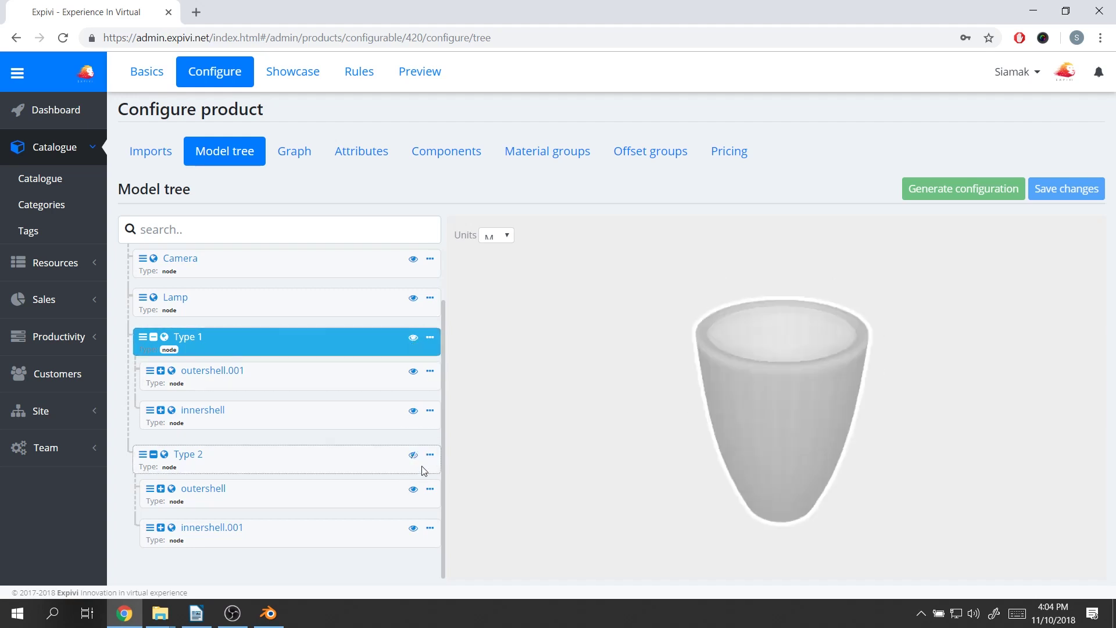
{"action": "left_click", "coordinate": [413, 455]}
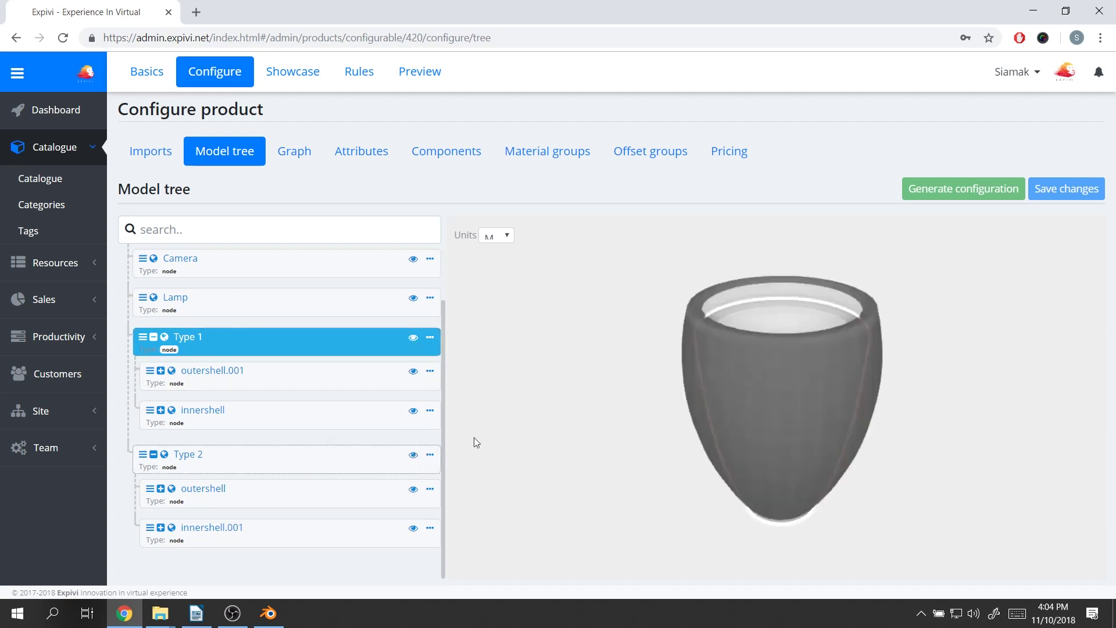
- Pick the outer and inner shell meshes in the 3D preview to examine where they sit in the tree
{"action": "left_click", "coordinate": [808, 368]}
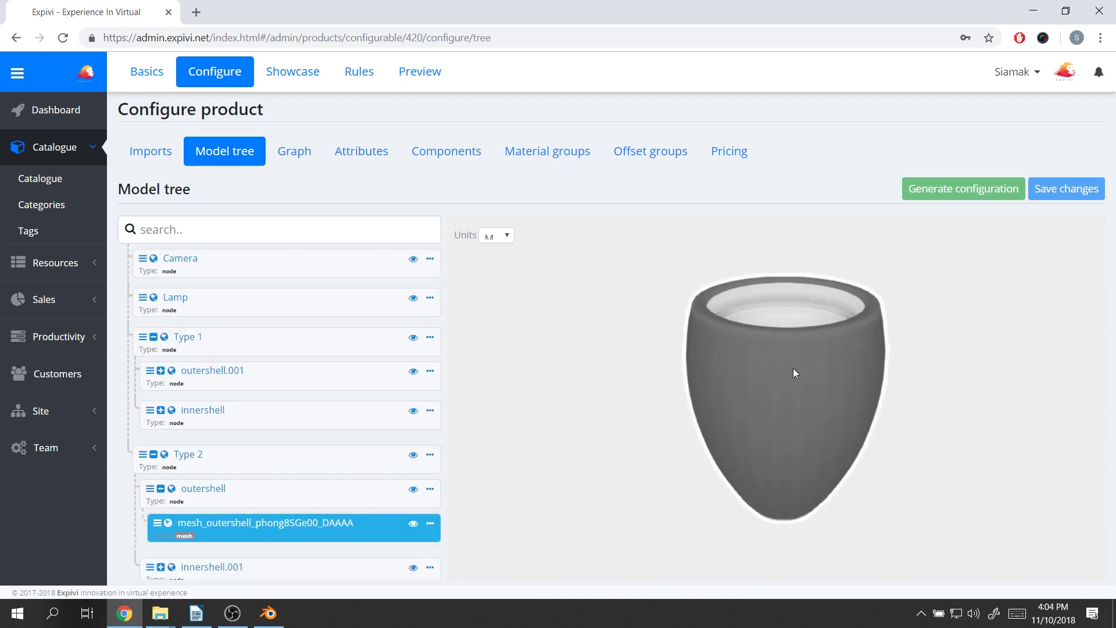
{"action": "left_click", "coordinate": [771, 303]}
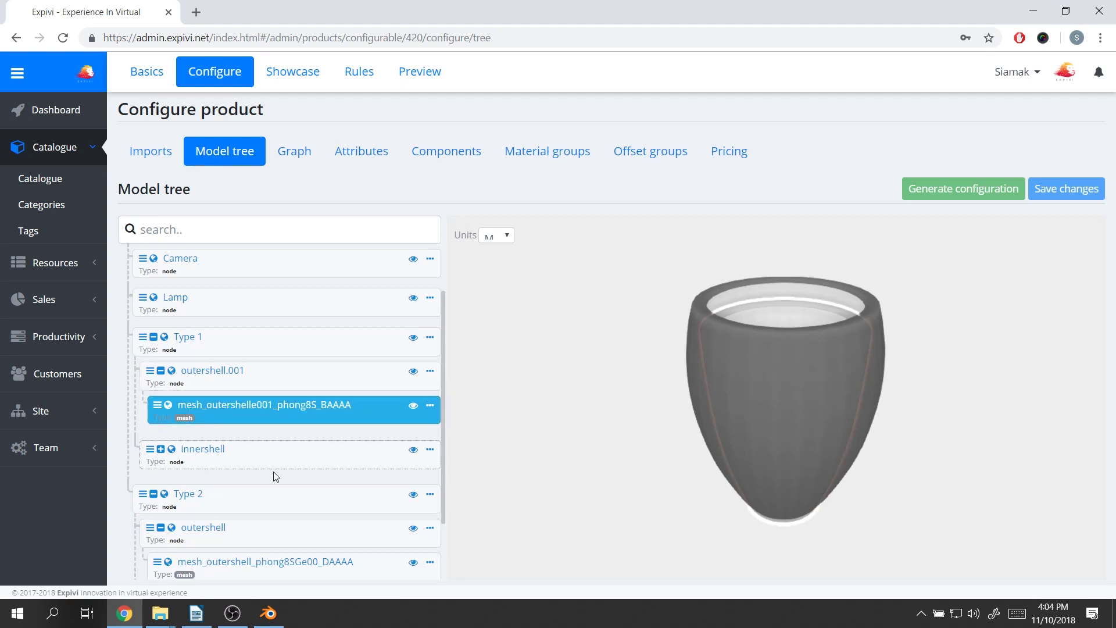
{"action": "left_click", "coordinate": [811, 318]}
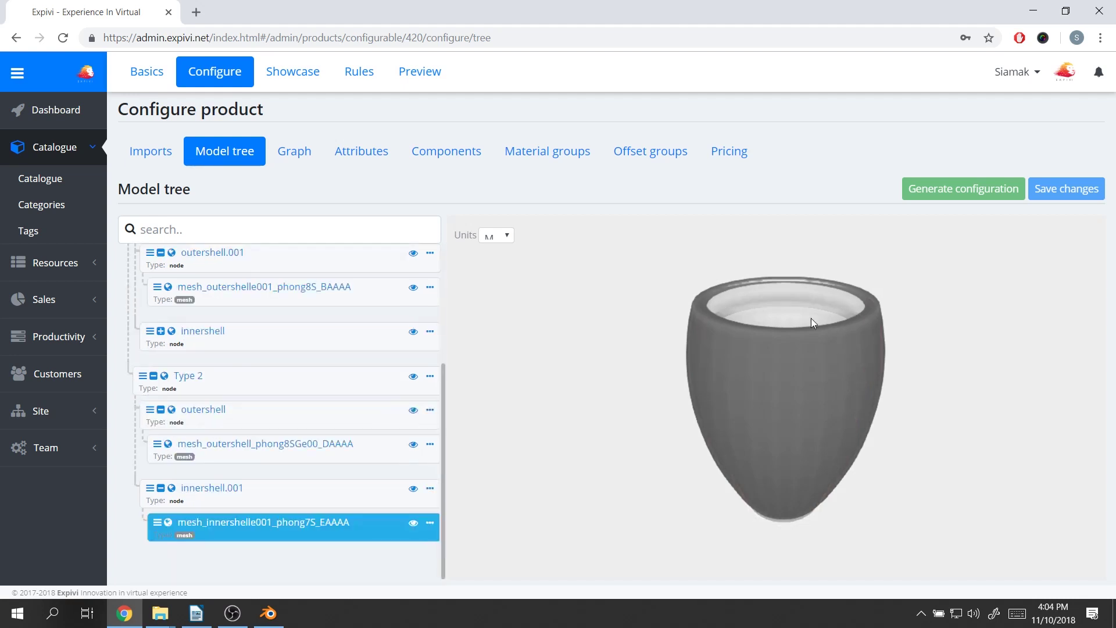
{"action": "scroll", "coordinate": [299, 438], "scroll_direction": "up", "scroll_amount": 3}
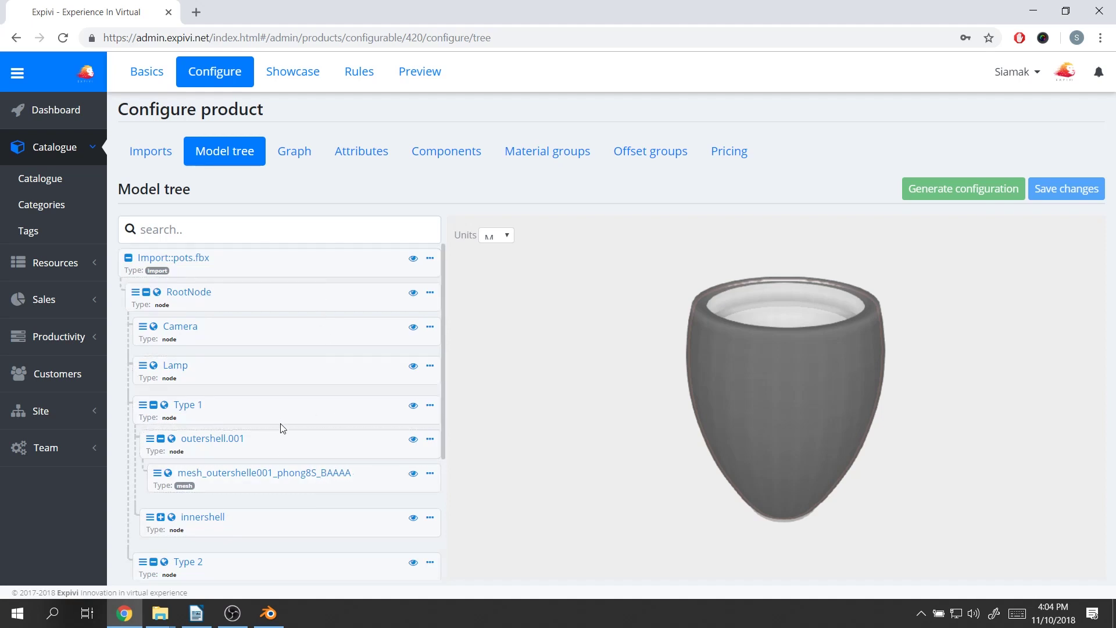
{"action": "scroll", "coordinate": [282, 422], "scroll_direction": "down", "scroll_amount": 3}
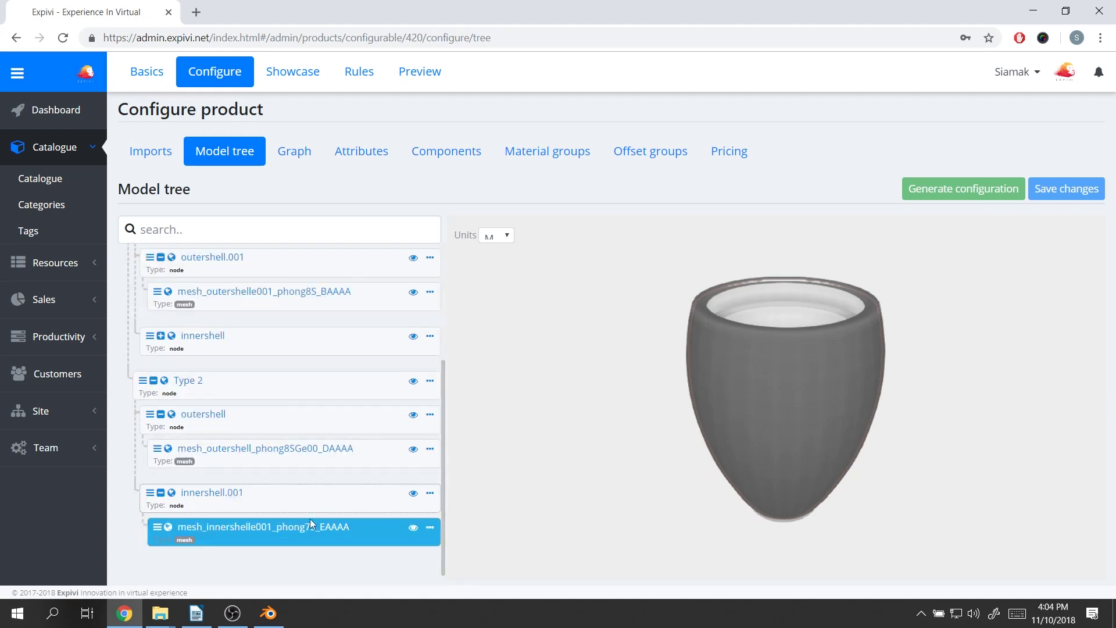
- Collapse the Type 1 and Type 2 nodes in the model tree
{"action": "left_click", "coordinate": [279, 618]}
{"action": "left_click_drag", "start_coordinate": [440, 389], "coordinate": [444, 281]}
{"action": "left_click", "coordinate": [154, 375]}
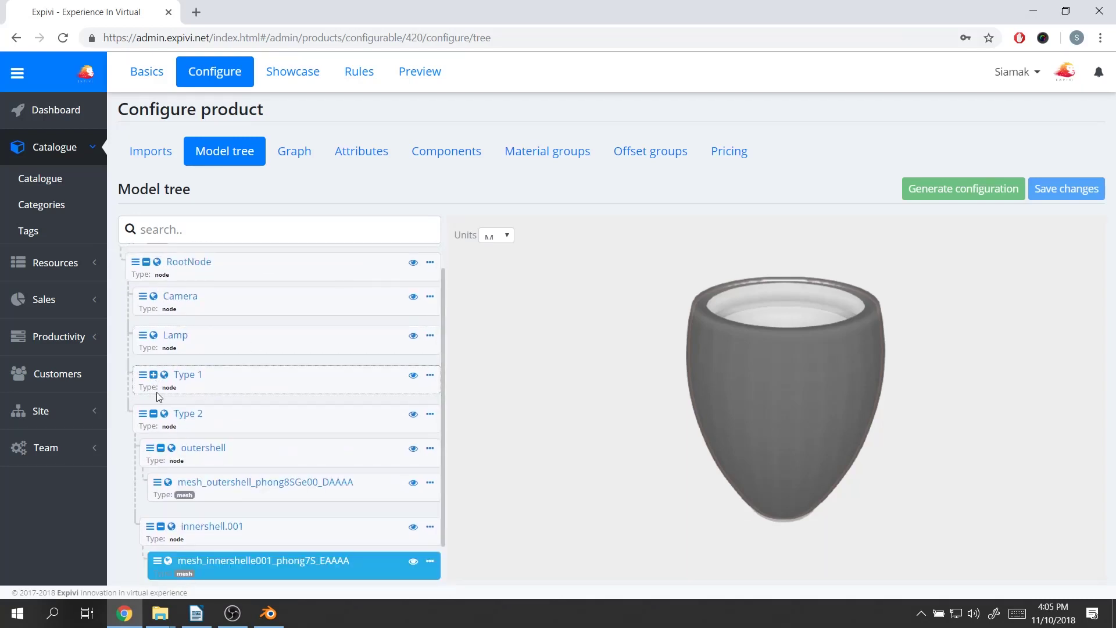
{"action": "left_click", "coordinate": [153, 412]}
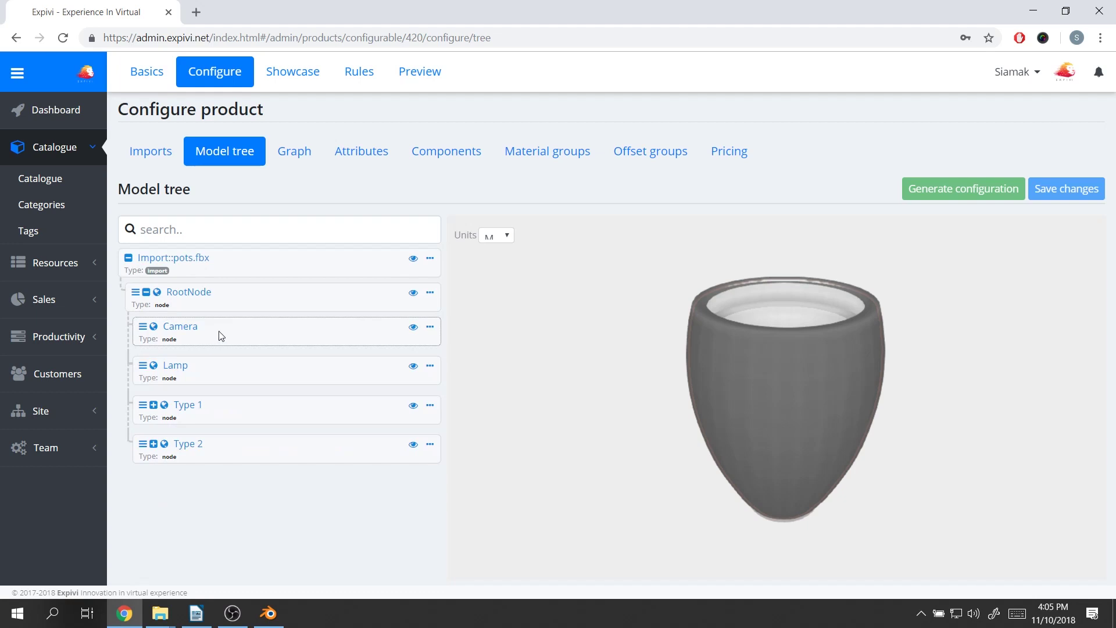
- Delete the unneeded Camera and Lamp nodes from under RootNode
{"action": "left_click", "coordinate": [235, 337]}
{"action": "left_click", "coordinate": [222, 375]}
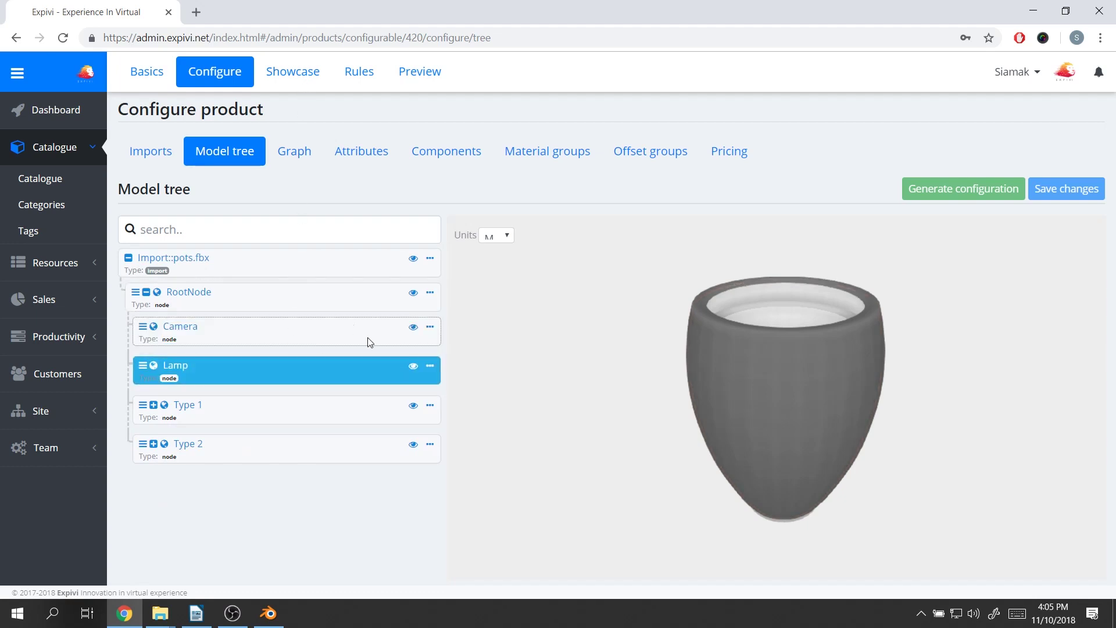
{"action": "left_click", "coordinate": [430, 327]}
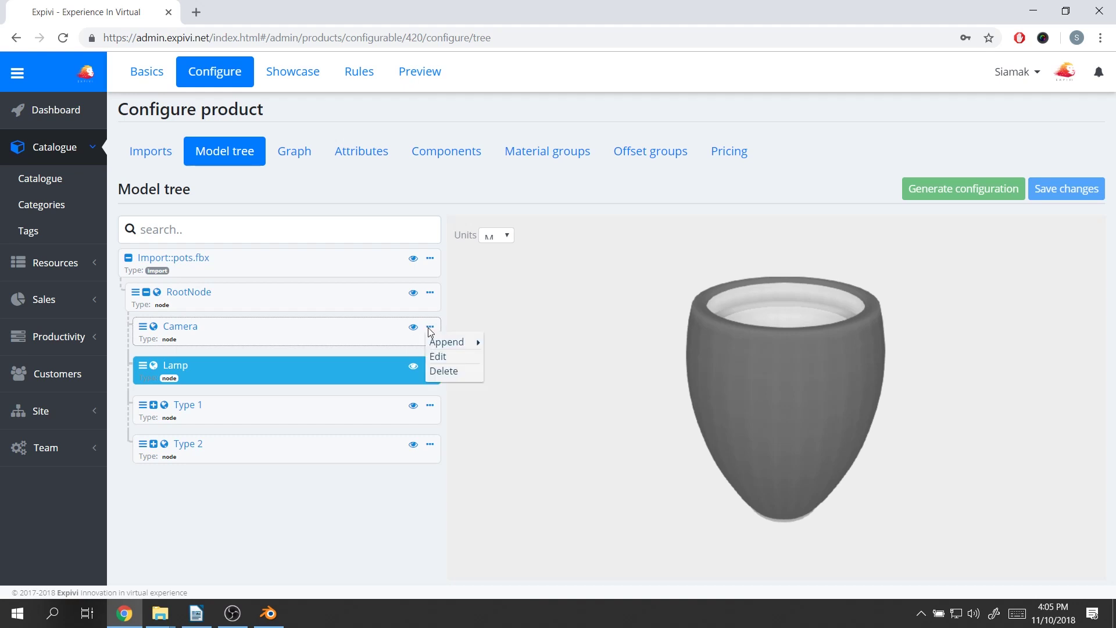
{"action": "left_click", "coordinate": [457, 371]}
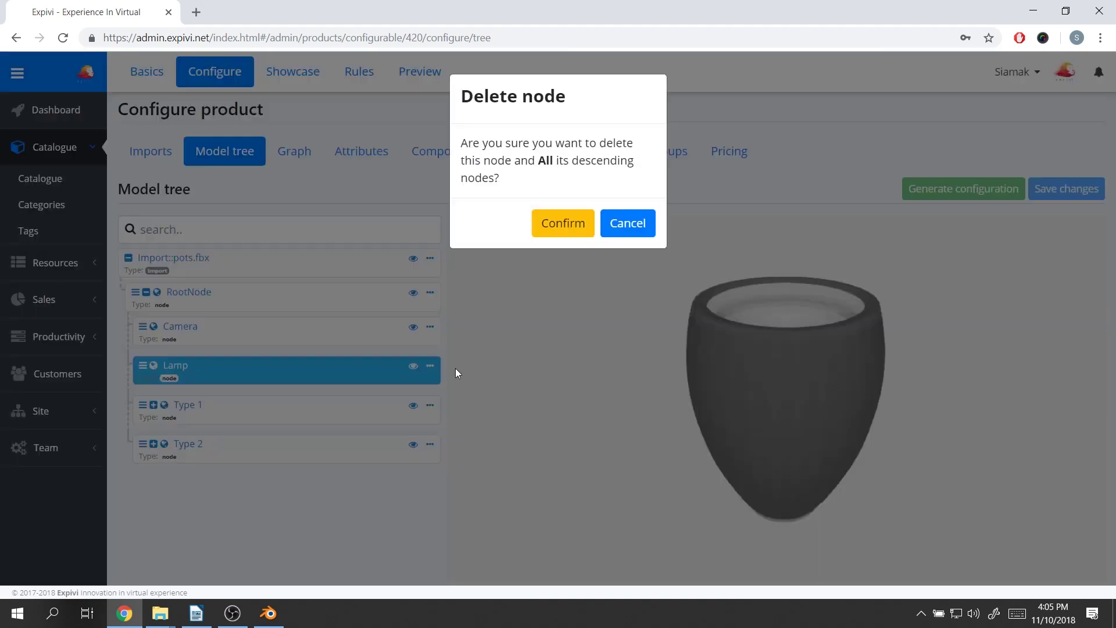
{"action": "left_click", "coordinate": [587, 226]}
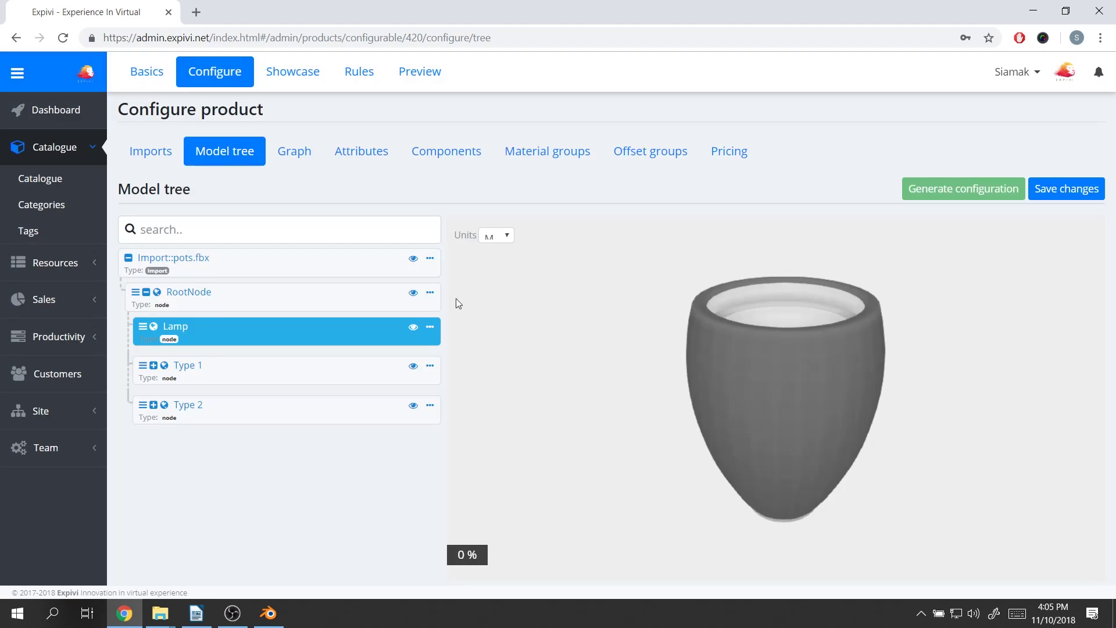
{"action": "left_click", "coordinate": [429, 328]}
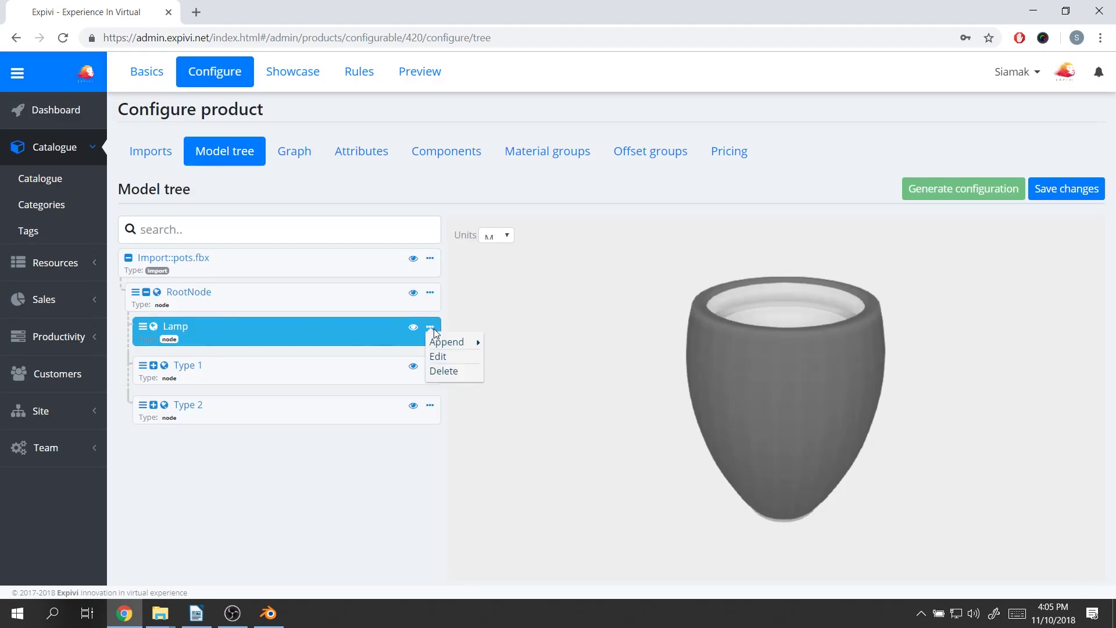
{"action": "left_click", "coordinate": [448, 371]}
{"action": "left_click", "coordinate": [567, 227]}
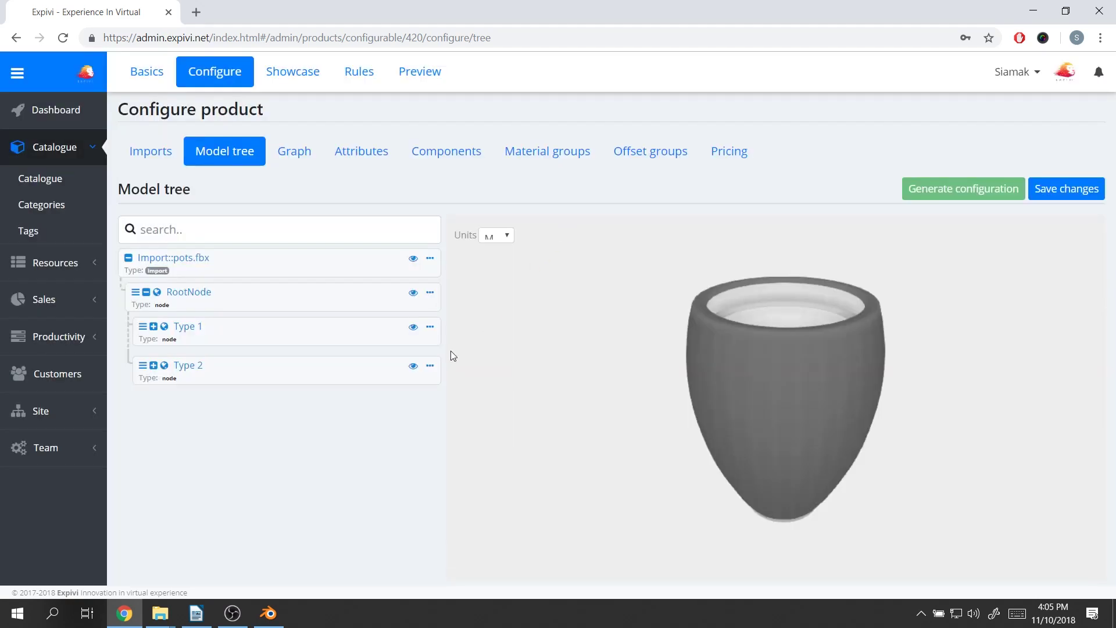
- Examine the child nodes of Type 1 and toggle pot visibility, leaving both pots shown and Type 1 collapsed
{"action": "left_click", "coordinate": [430, 328]}
{"action": "left_click", "coordinate": [154, 326]}
{"action": "left_click", "coordinate": [233, 329]}
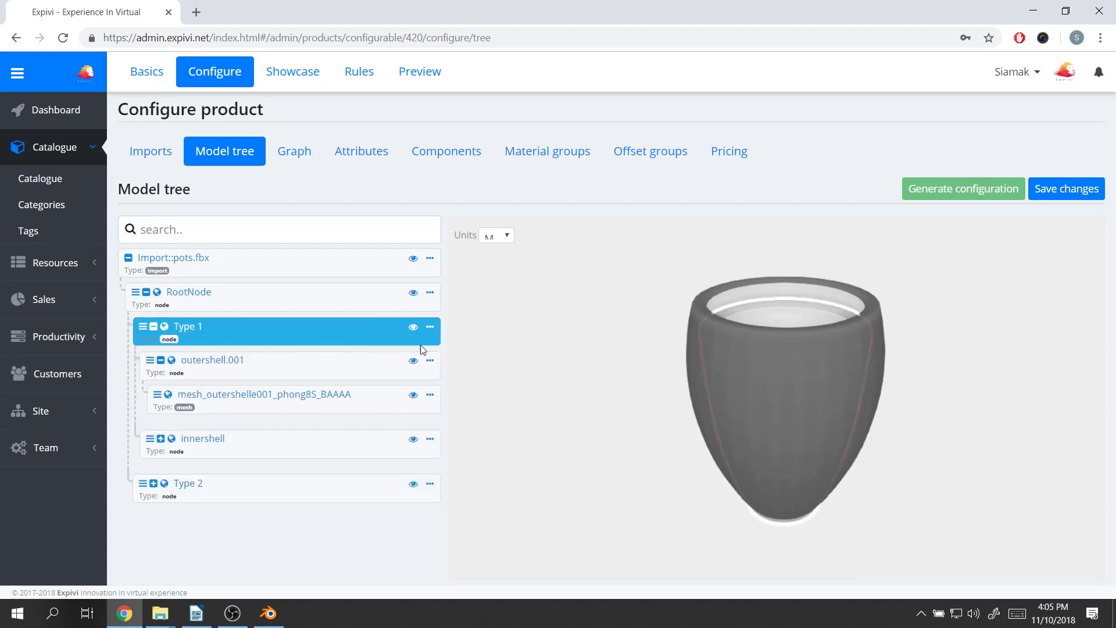
{"action": "left_click", "coordinate": [412, 484]}
{"action": "left_click", "coordinate": [413, 485]}
{"action": "left_click", "coordinate": [414, 329]}
{"action": "left_click", "coordinate": [154, 328]}
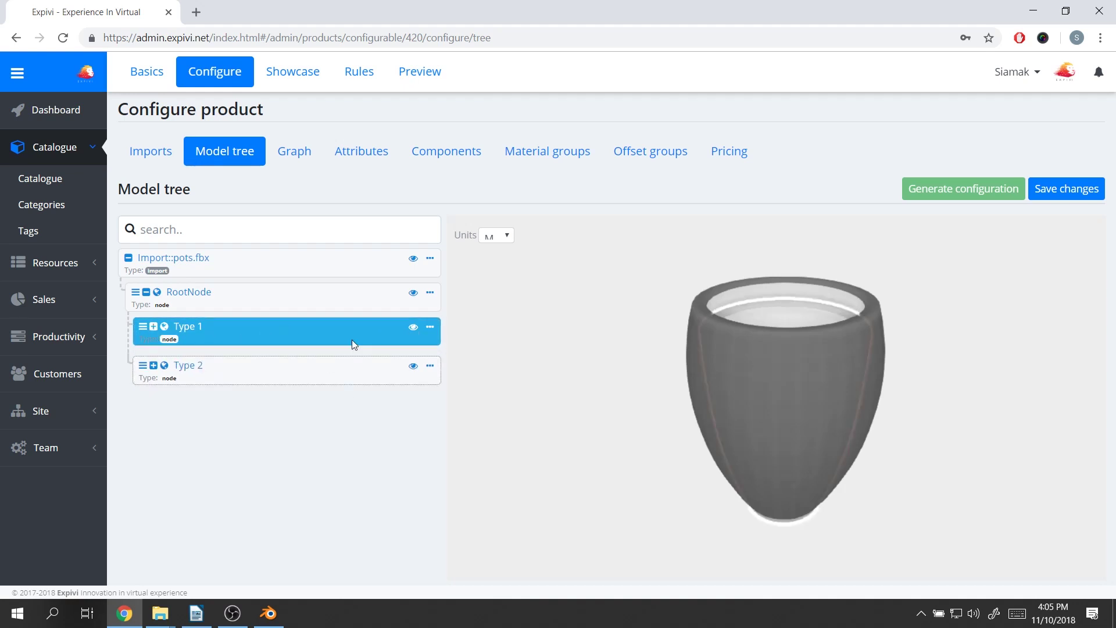
- Append a question to RootNode as a new item with the node ID Pot type
{"action": "left_click", "coordinate": [431, 294]}
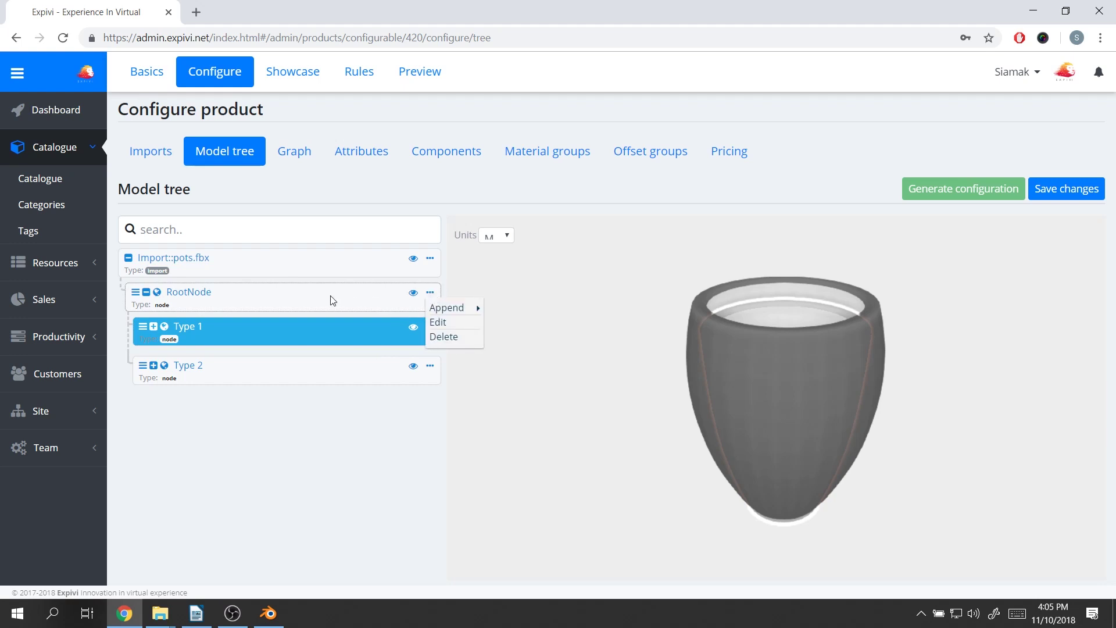
{"action": "left_click", "coordinate": [186, 300]}
{"action": "left_click", "coordinate": [430, 292]}
{"action": "mouse_move", "coordinate": [445, 309]}
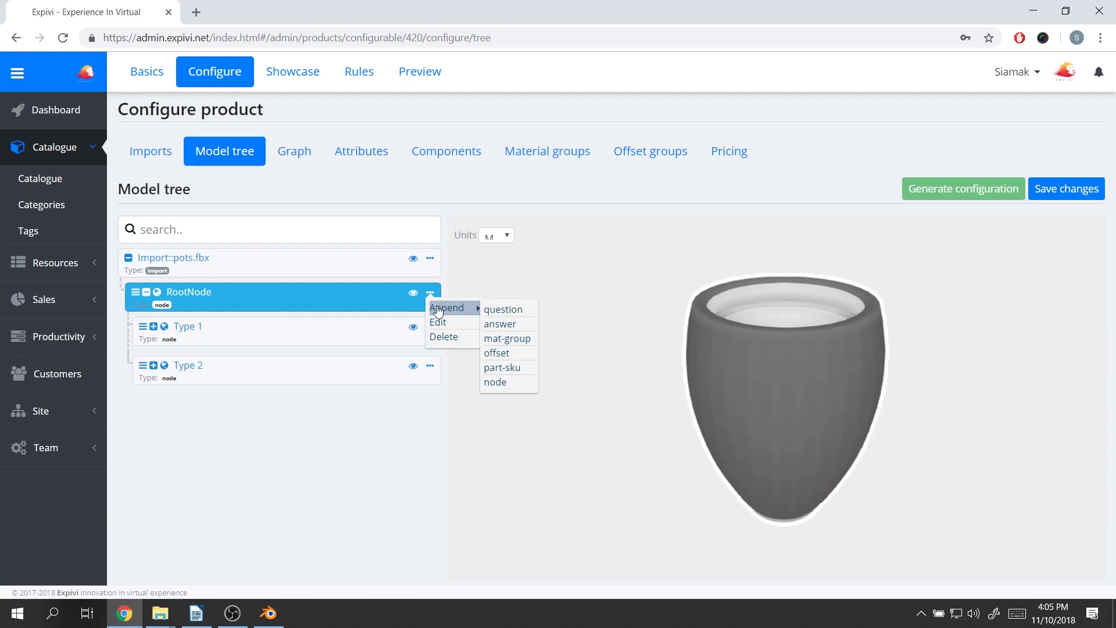
{"action": "left_click", "coordinate": [427, 299]}
{"action": "left_click", "coordinate": [431, 294]}
{"action": "left_click", "coordinate": [431, 294]}
{"action": "mouse_move", "coordinate": [445, 308]}
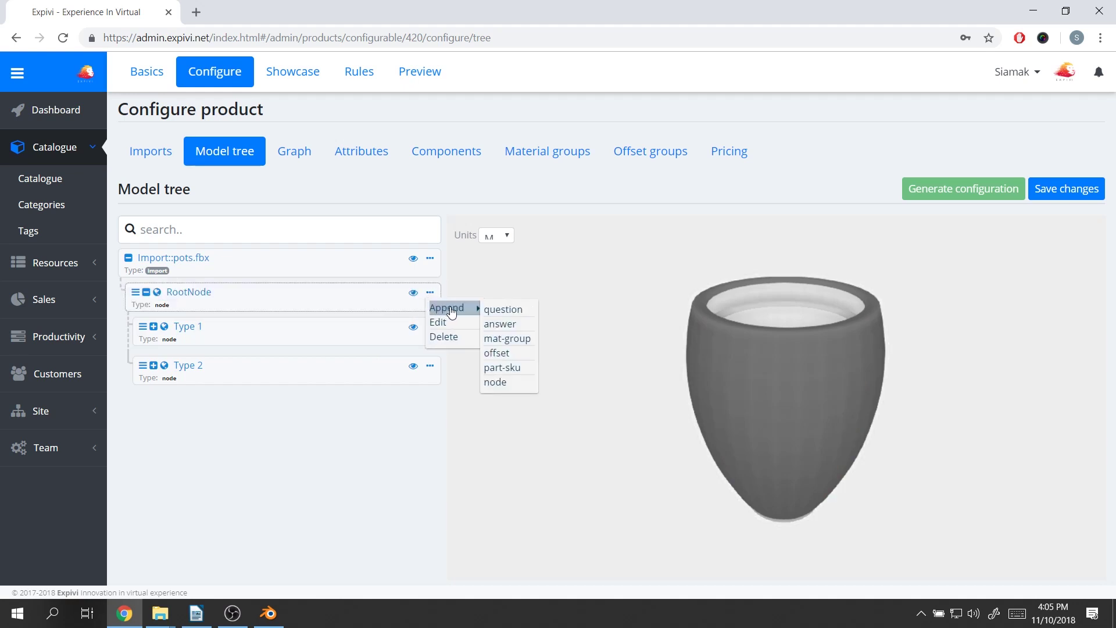
{"action": "left_click", "coordinate": [504, 310]}
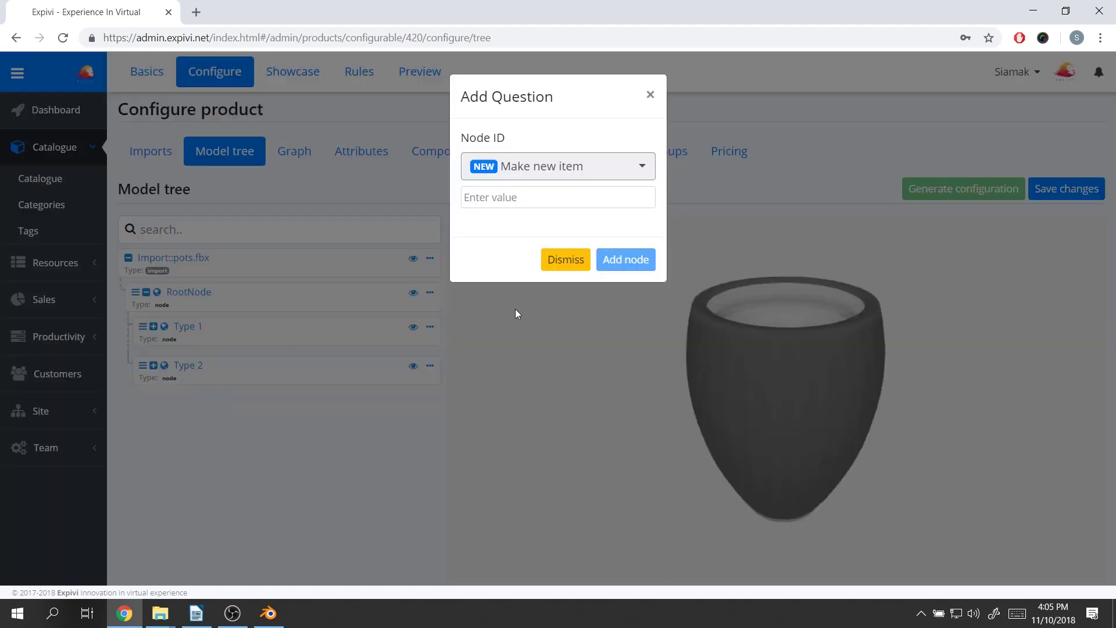
{"action": "left_click", "coordinate": [509, 169]}
{"action": "left_click", "coordinate": [560, 133]}
{"action": "left_click", "coordinate": [548, 198]}
{"action": "type", "text": "Pot type"}
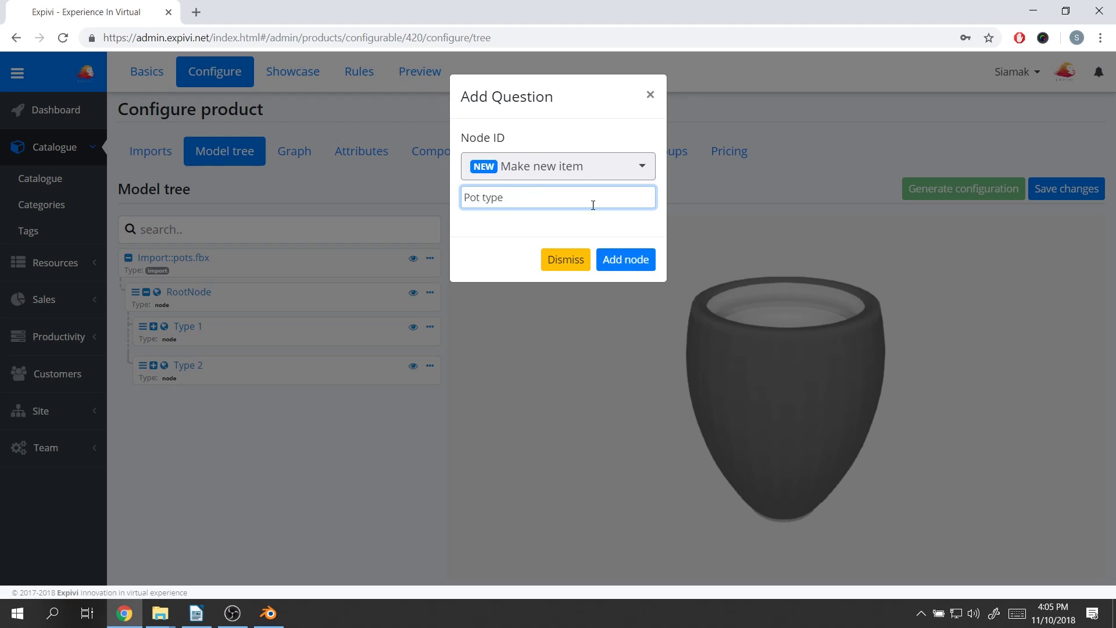
{"action": "left_click", "coordinate": [627, 261]}
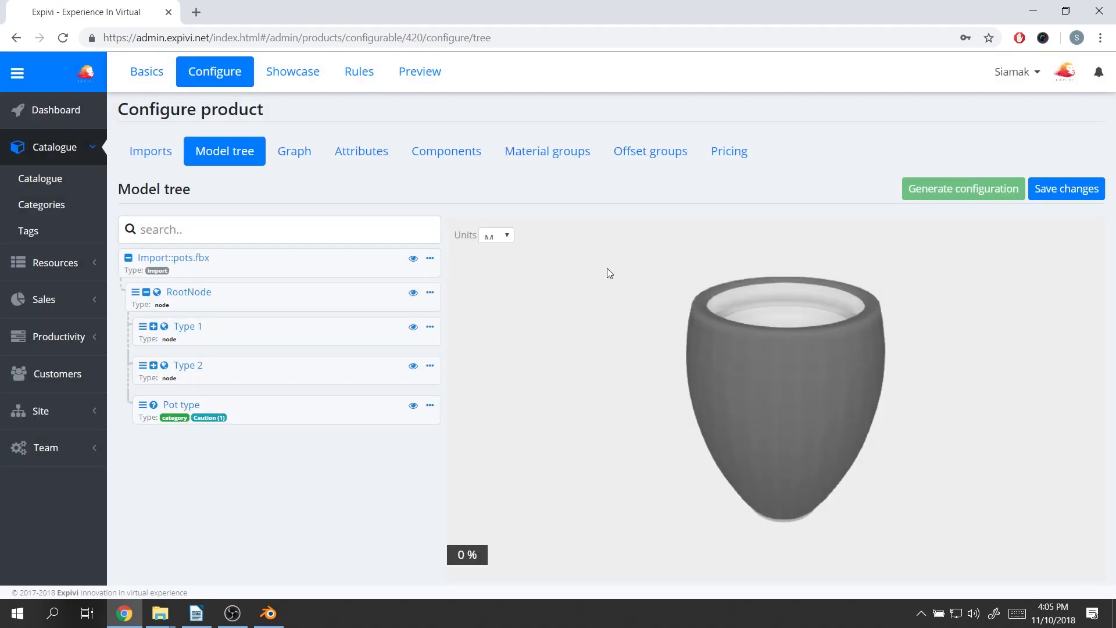
- Select the Pot type, Type 2 and Type 1 nodes in turn to compare what they cover in the preview
{"action": "left_click", "coordinate": [298, 419]}
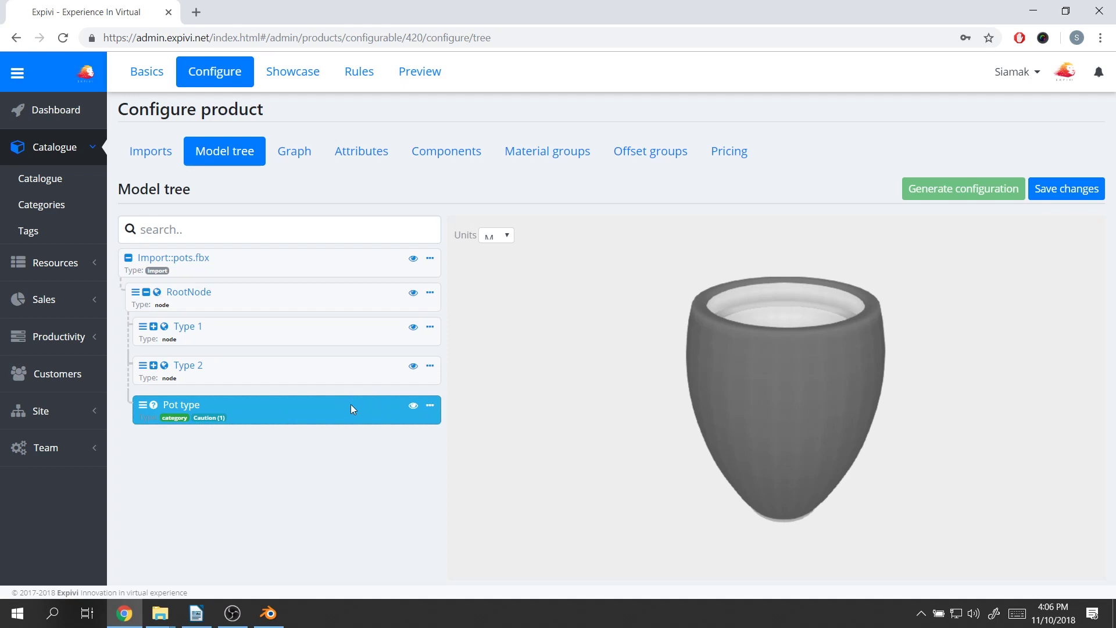
{"action": "left_click", "coordinate": [324, 375]}
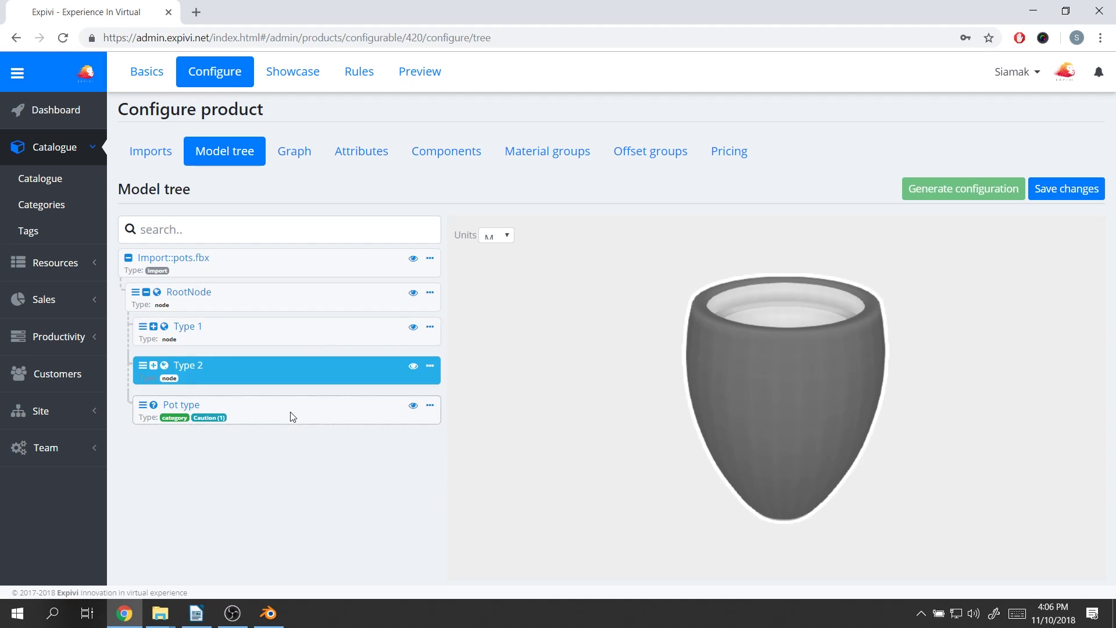
{"action": "left_click", "coordinate": [360, 343]}
{"action": "left_click", "coordinate": [389, 367]}
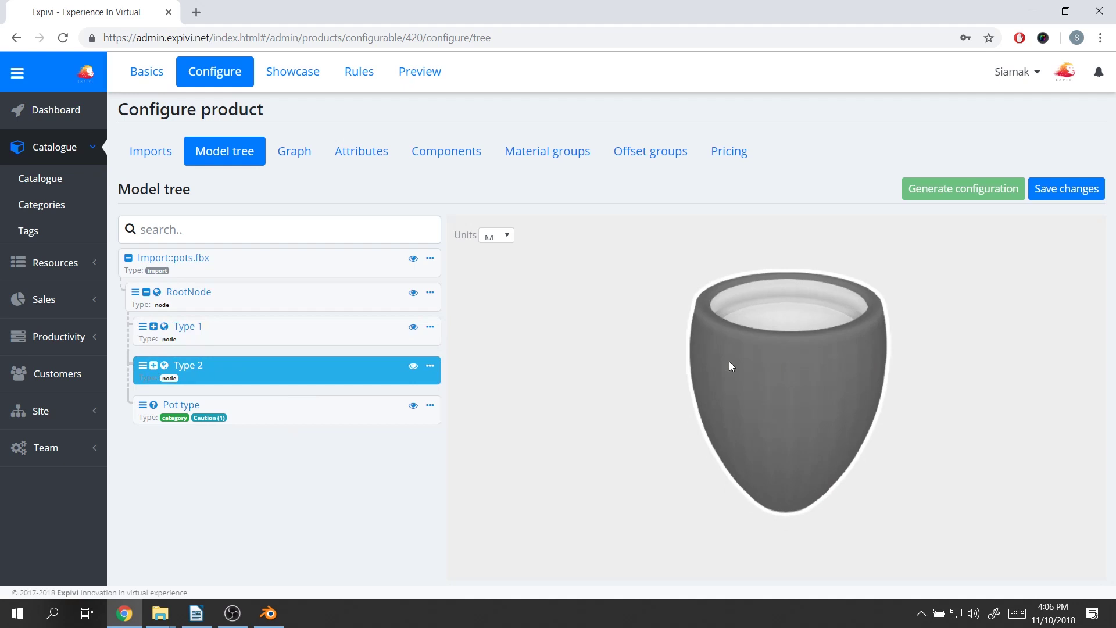
{"action": "left_click", "coordinate": [312, 337]}
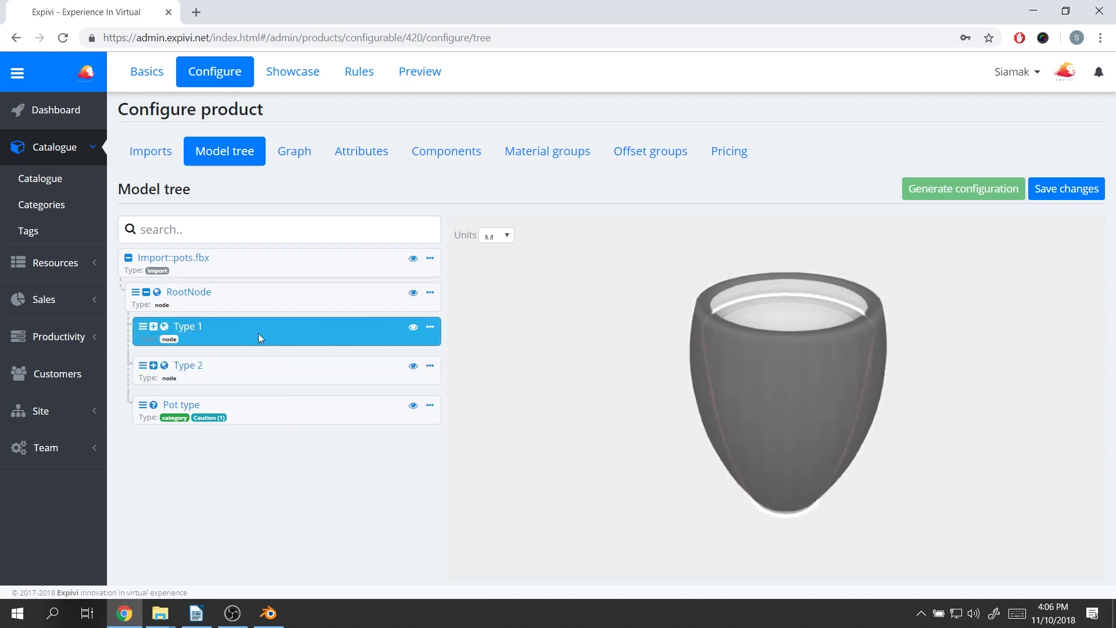
- Move the Type 1 and Type 2 nodes together into the Pot type question
{"action": "left_click", "coordinate": [294, 366]}
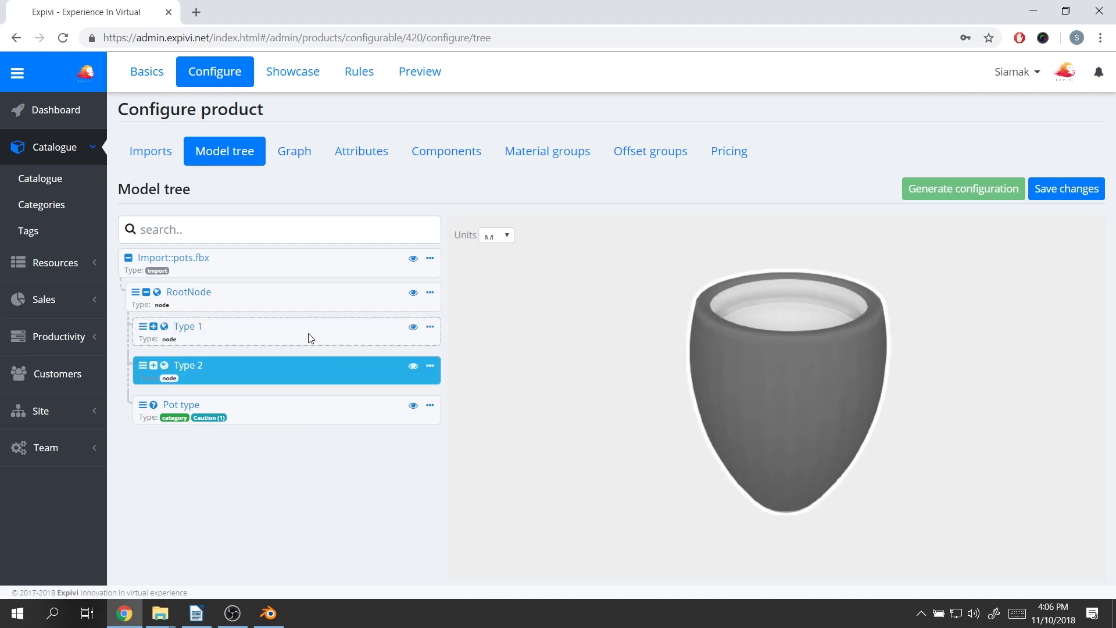
{"action": "left_click", "coordinate": [312, 336], "text": "ctrl"}
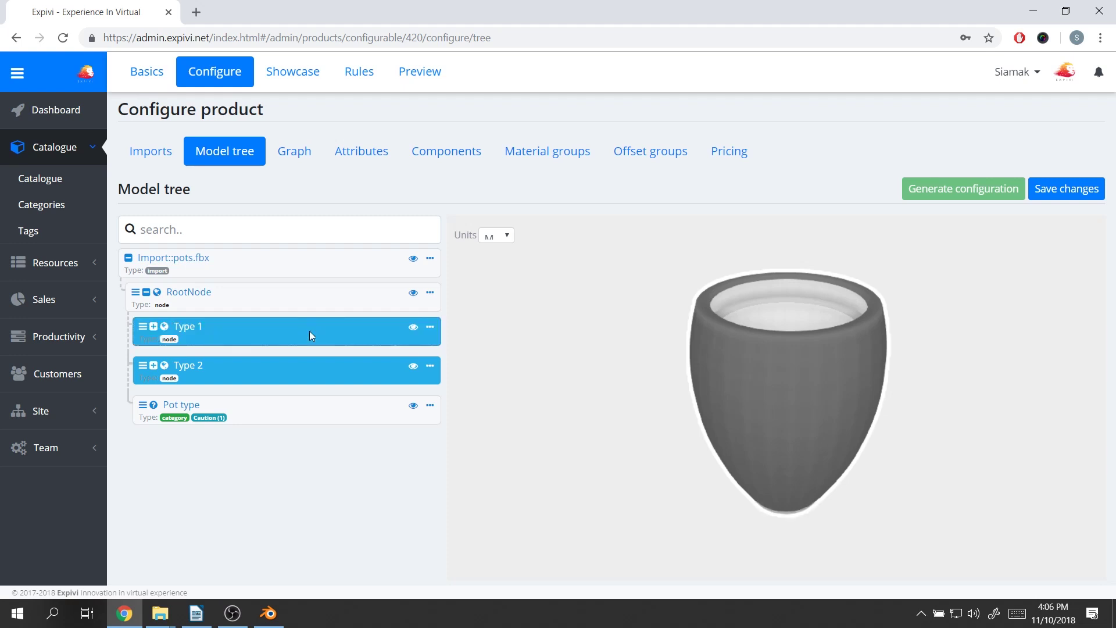
{"action": "left_click", "coordinate": [318, 369]}
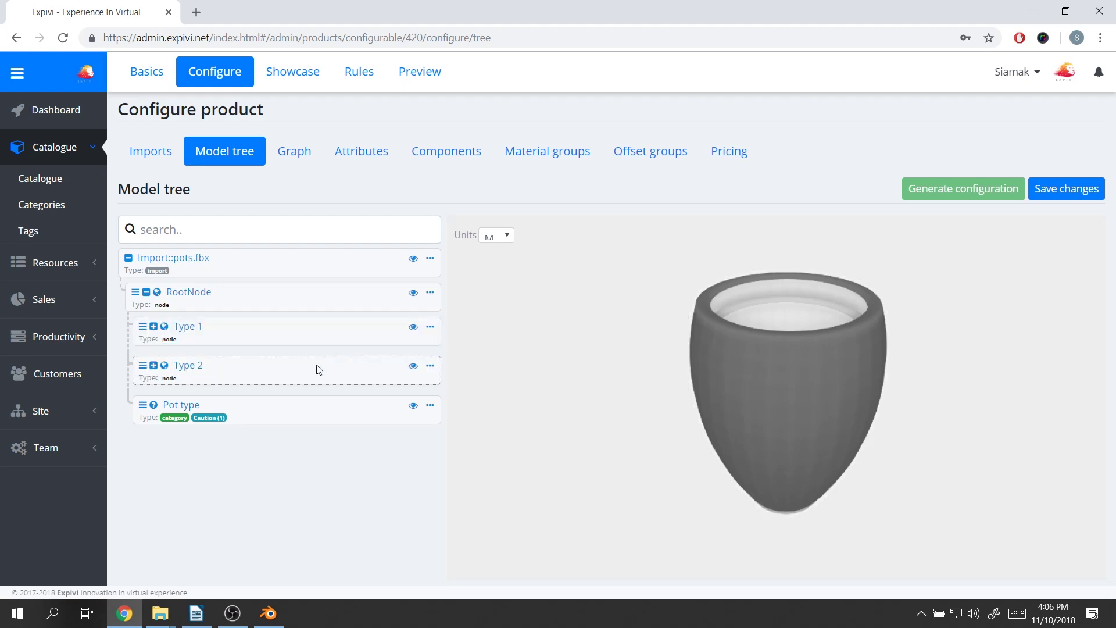
{"action": "left_click", "coordinate": [318, 373]}
{"action": "left_click", "coordinate": [309, 330], "text": "ctrl"}
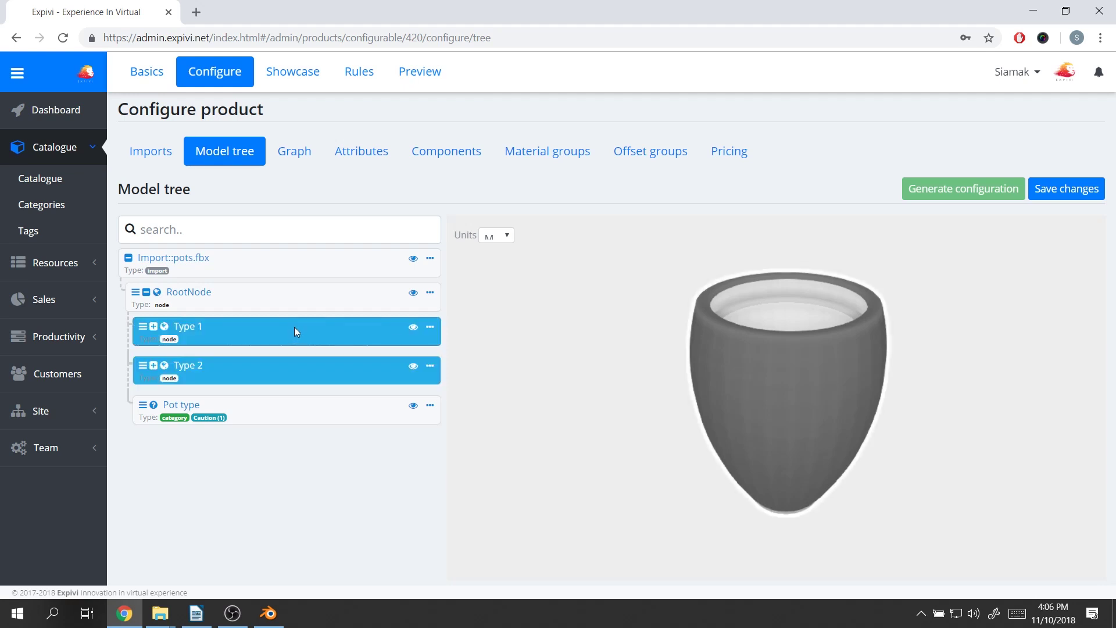
{"action": "left_click_drag", "start_coordinate": [239, 327], "coordinate": [284, 442]}
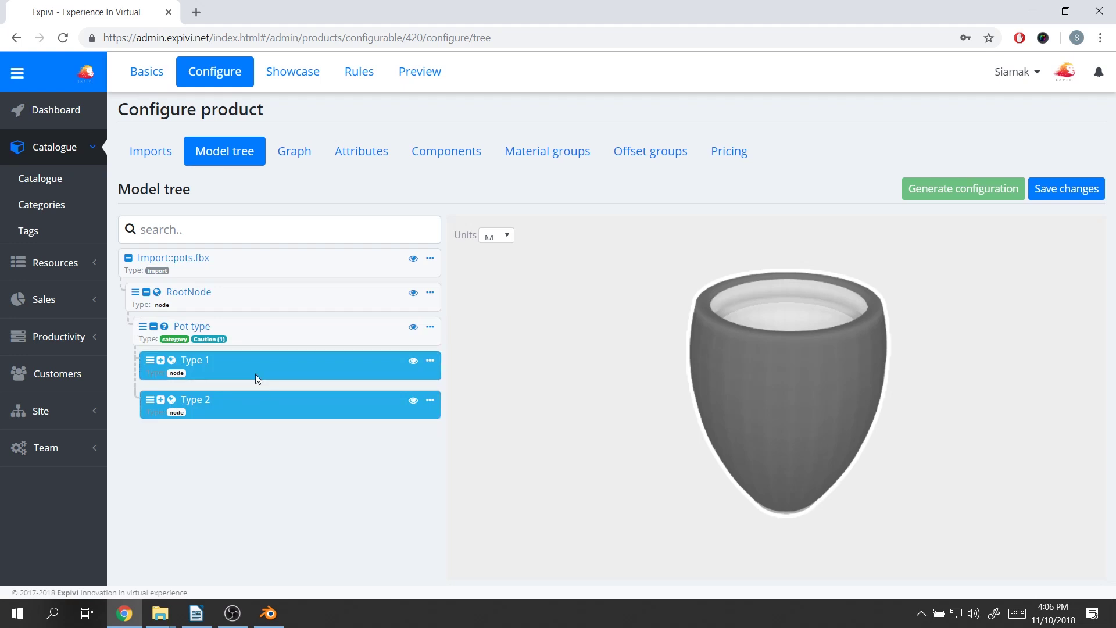
- Check the regrouped pots by toggling Type 1 and Type 2 visibility and inspecting the child nodes of Type 1
{"action": "left_click", "coordinate": [413, 361]}
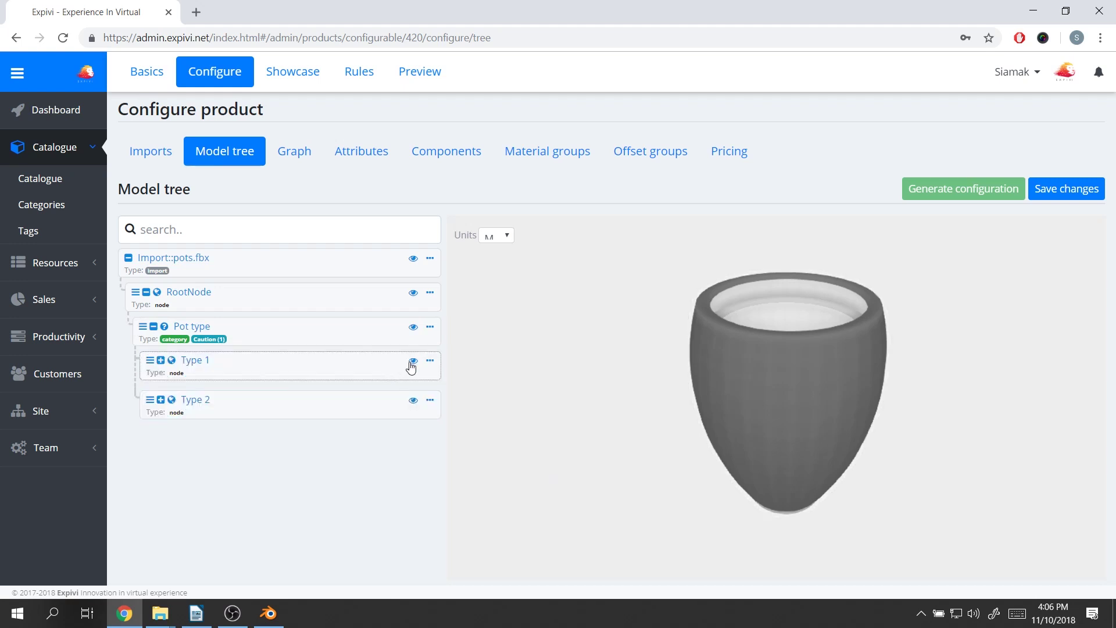
{"action": "left_click", "coordinate": [416, 404]}
{"action": "left_click", "coordinate": [413, 361]}
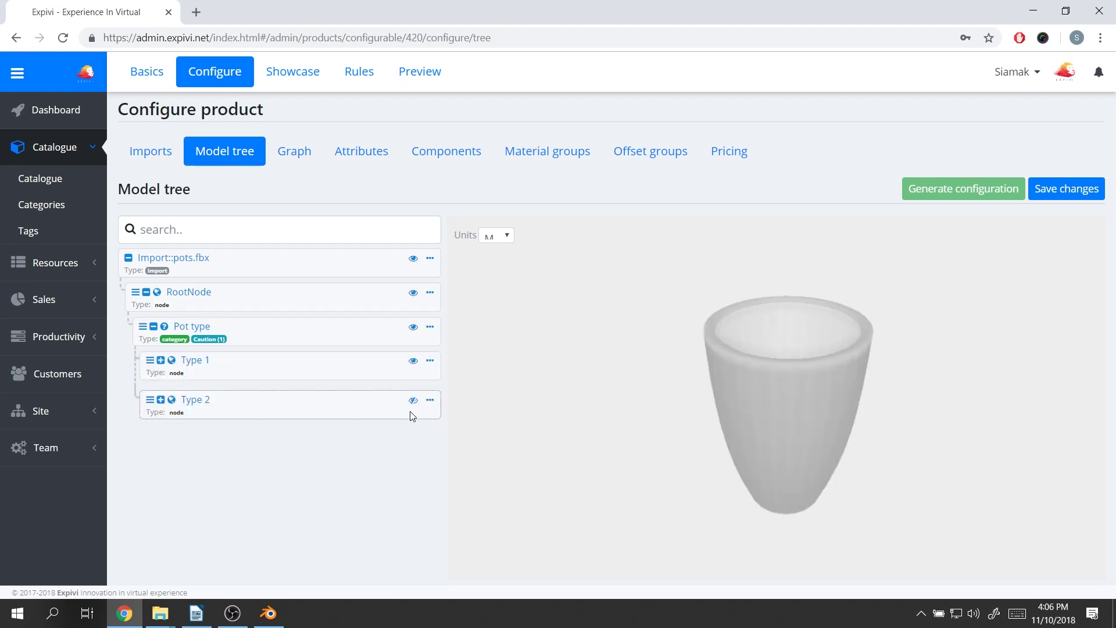
{"action": "left_click", "coordinate": [413, 401]}
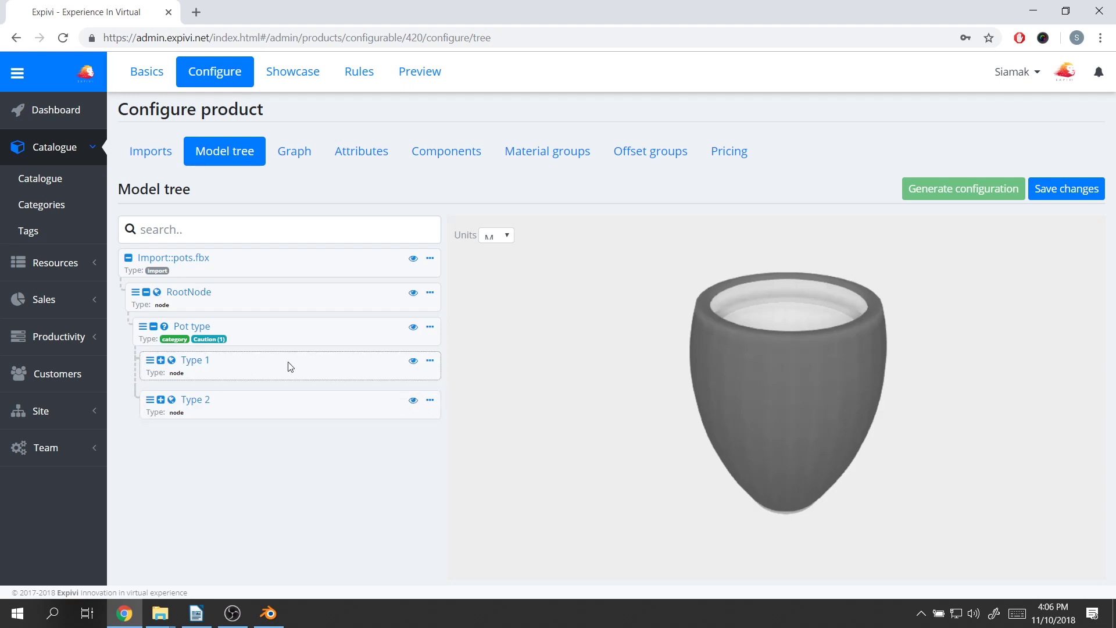
{"action": "left_click", "coordinate": [160, 360]}
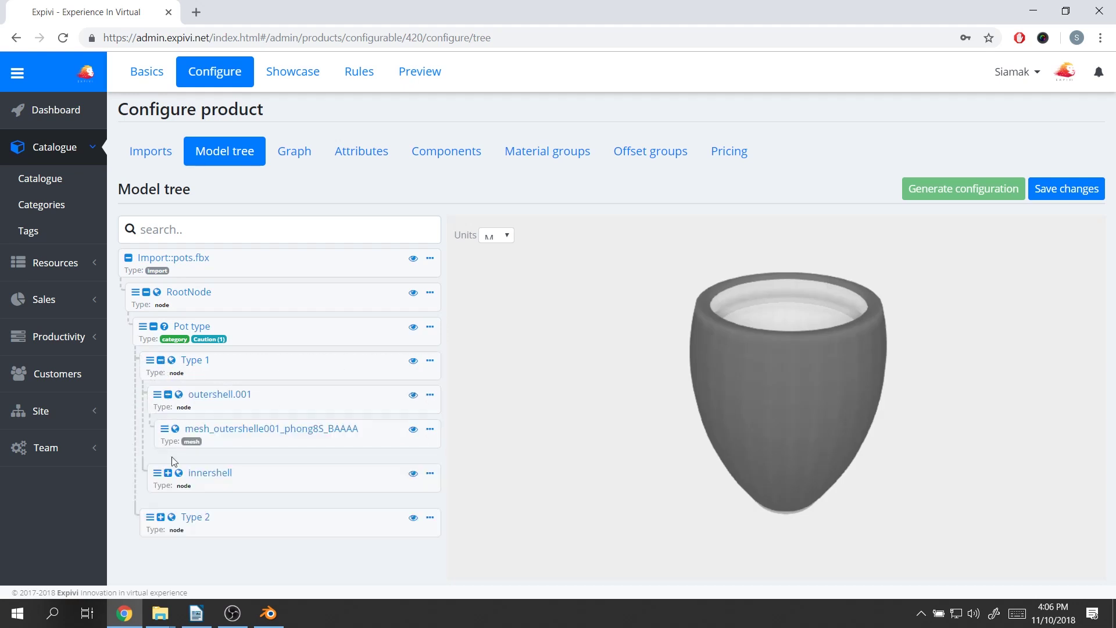
{"action": "left_click", "coordinate": [160, 360]}
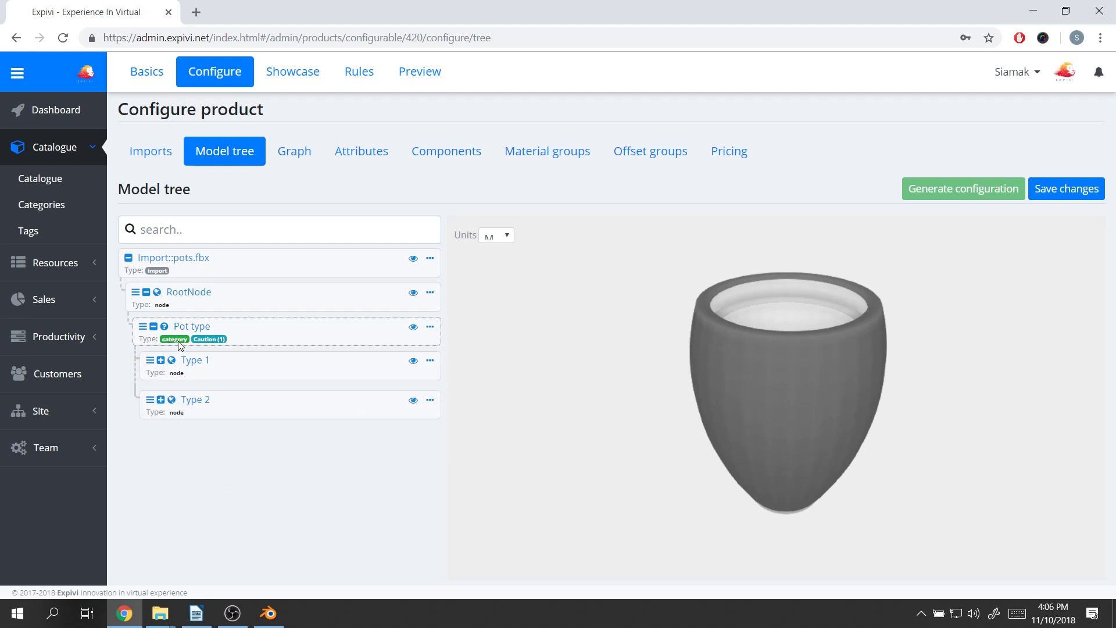
{"action": "mouse_move", "coordinate": [208, 343]}
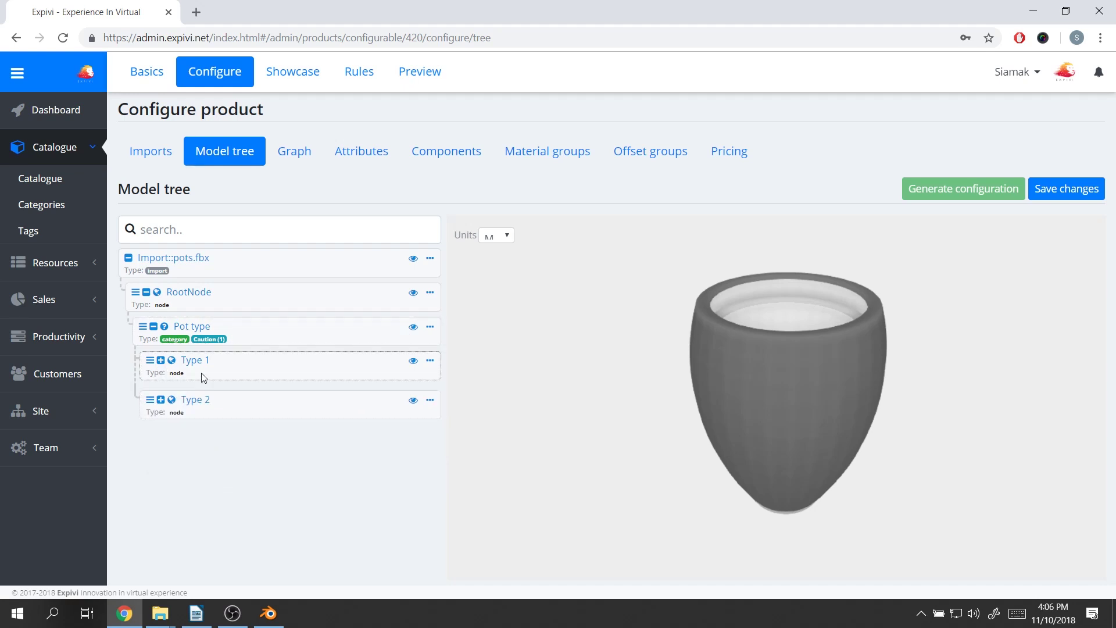
{"action": "left_click_drag", "start_coordinate": [748, 366], "coordinate": [647, 358]}
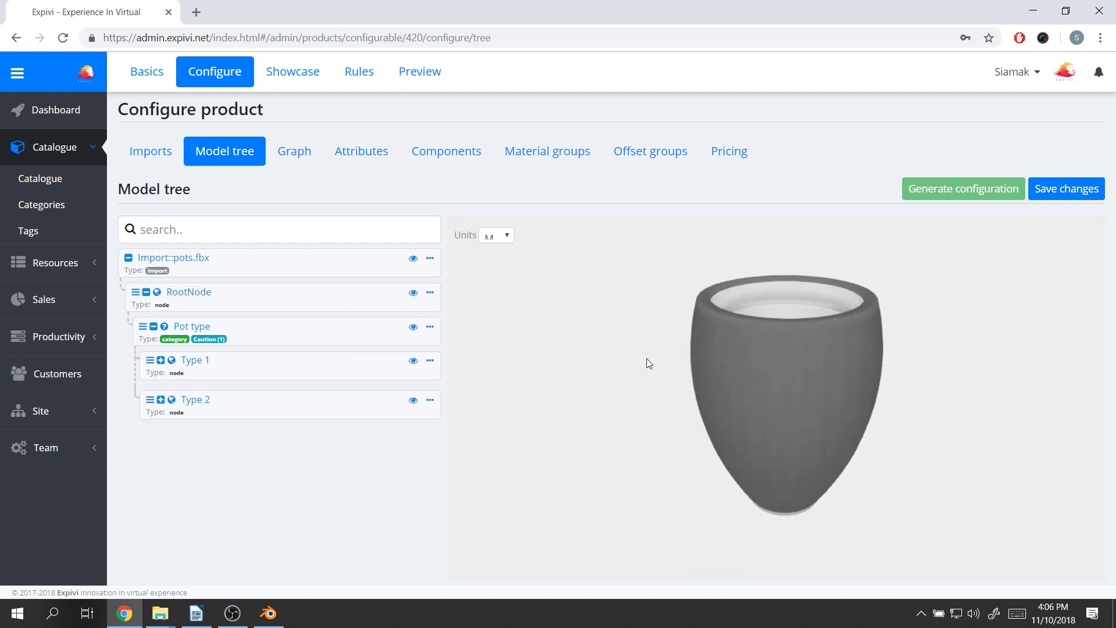
- Review which node kinds can be appended under the Pot type question
{"action": "left_click", "coordinate": [358, 366]}
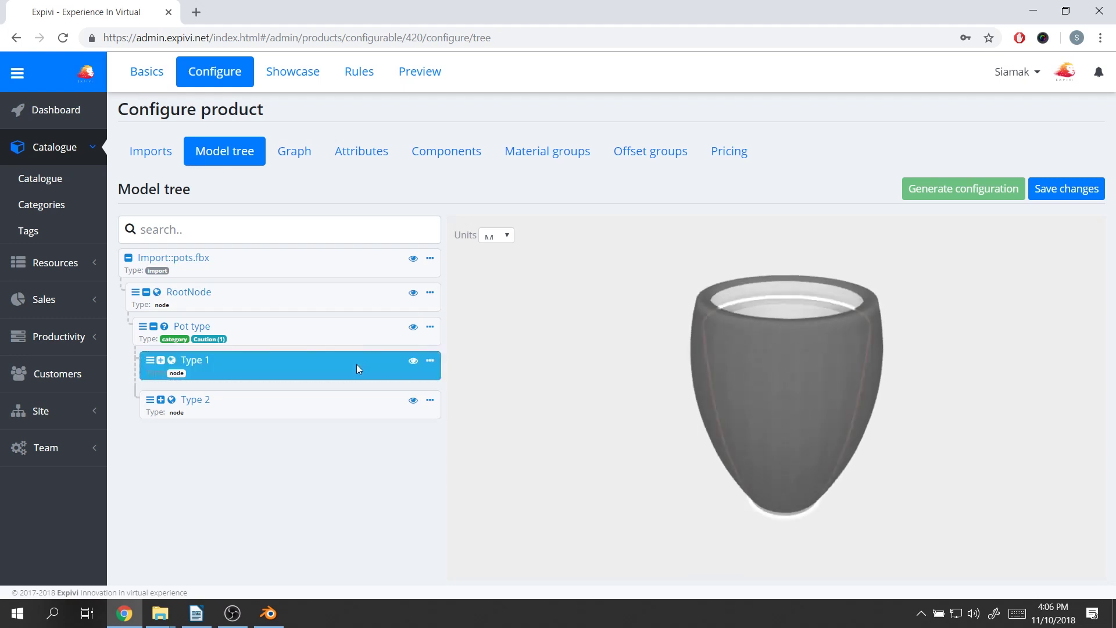
{"action": "left_click", "coordinate": [430, 328]}
{"action": "mouse_move", "coordinate": [448, 342]}
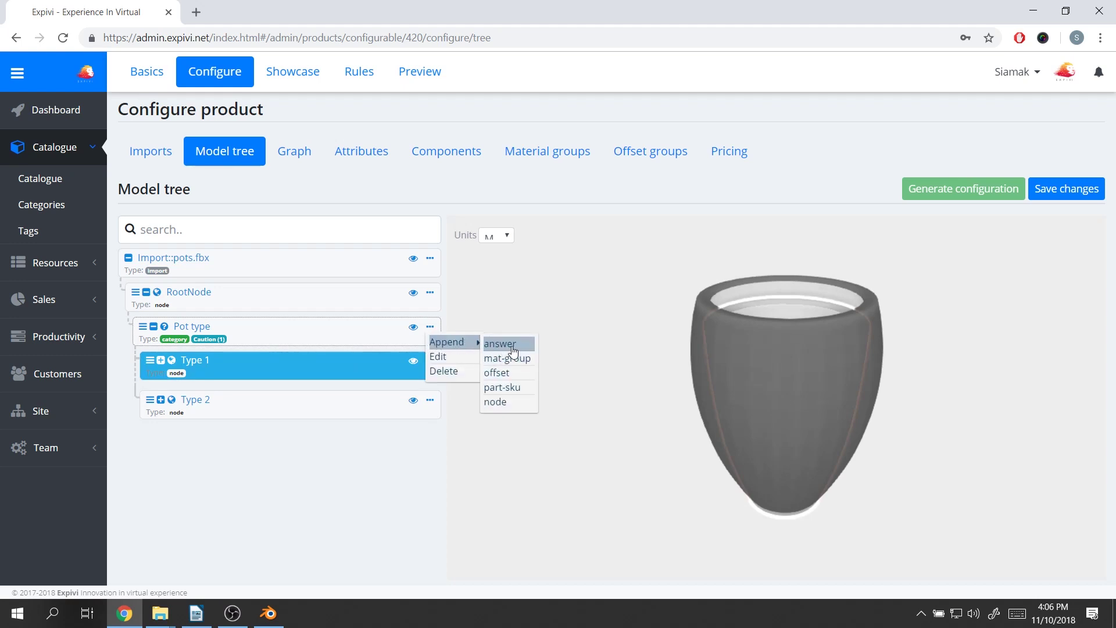
{"action": "left_click", "coordinate": [231, 371]}
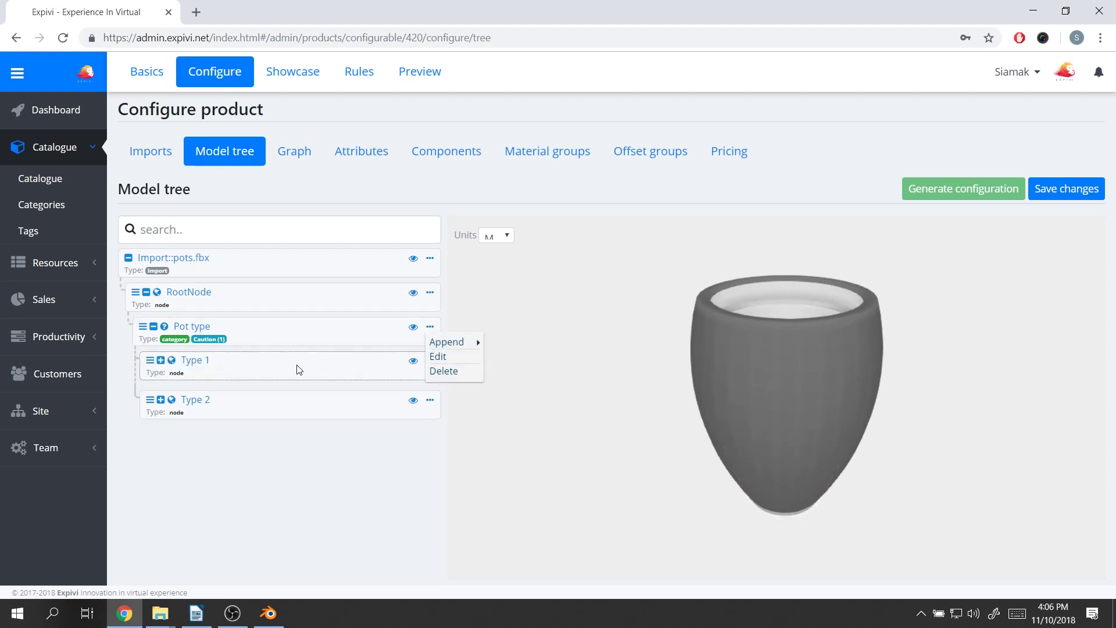
- Change the Type 1 node under the Pot type question into an Answer, making a new item with the value Type 1
{"action": "left_click", "coordinate": [380, 370]}
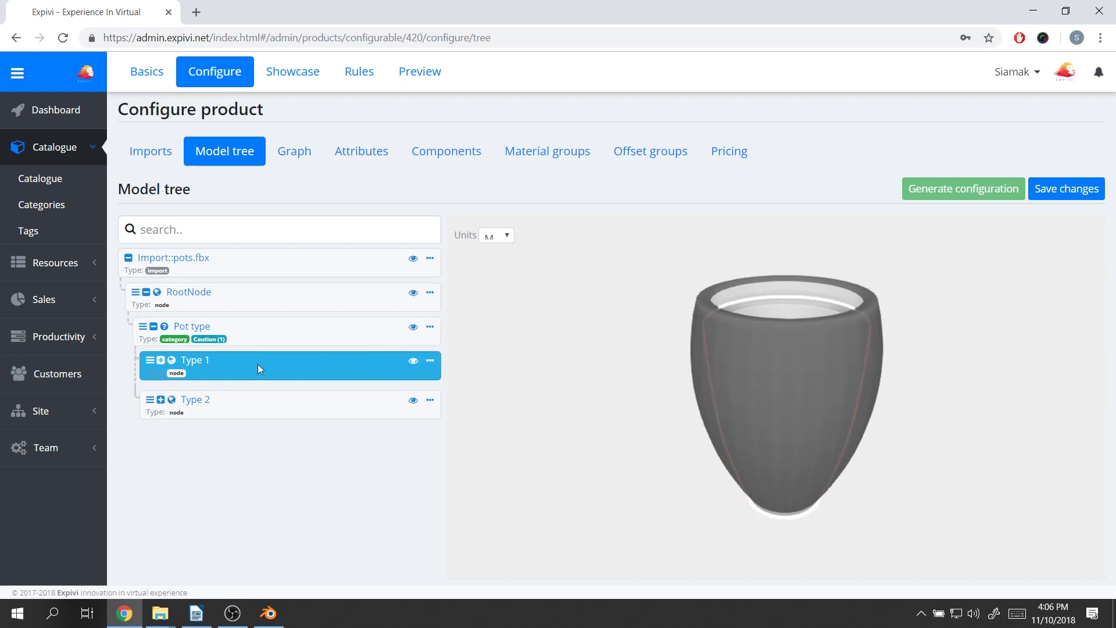
{"action": "left_click", "coordinate": [430, 361]}
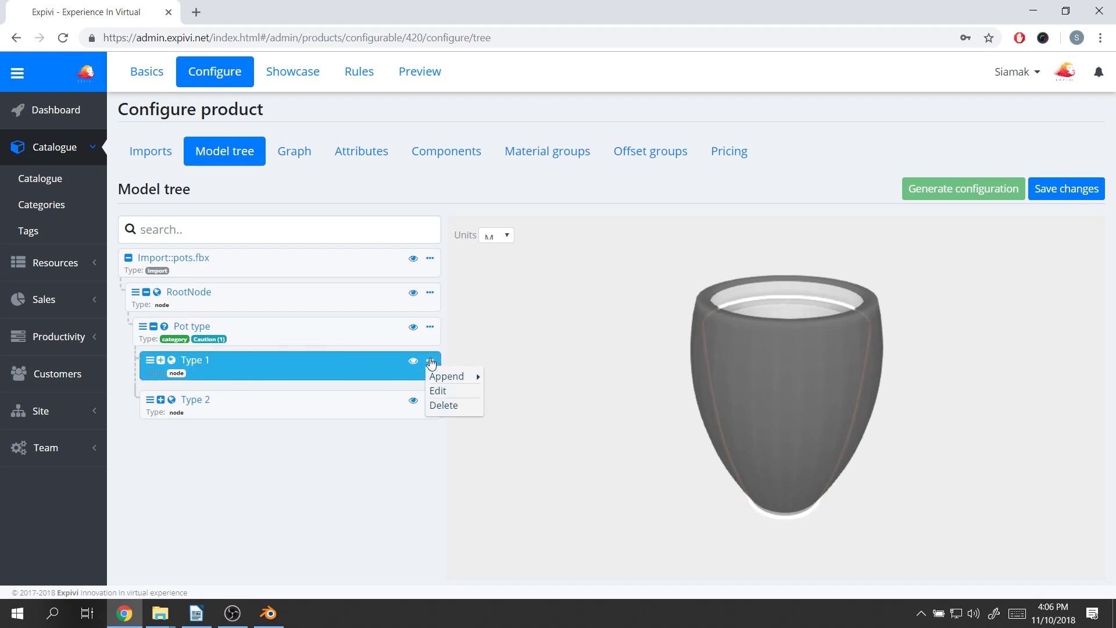
{"action": "left_click", "coordinate": [438, 394]}
{"action": "left_click", "coordinate": [522, 164]}
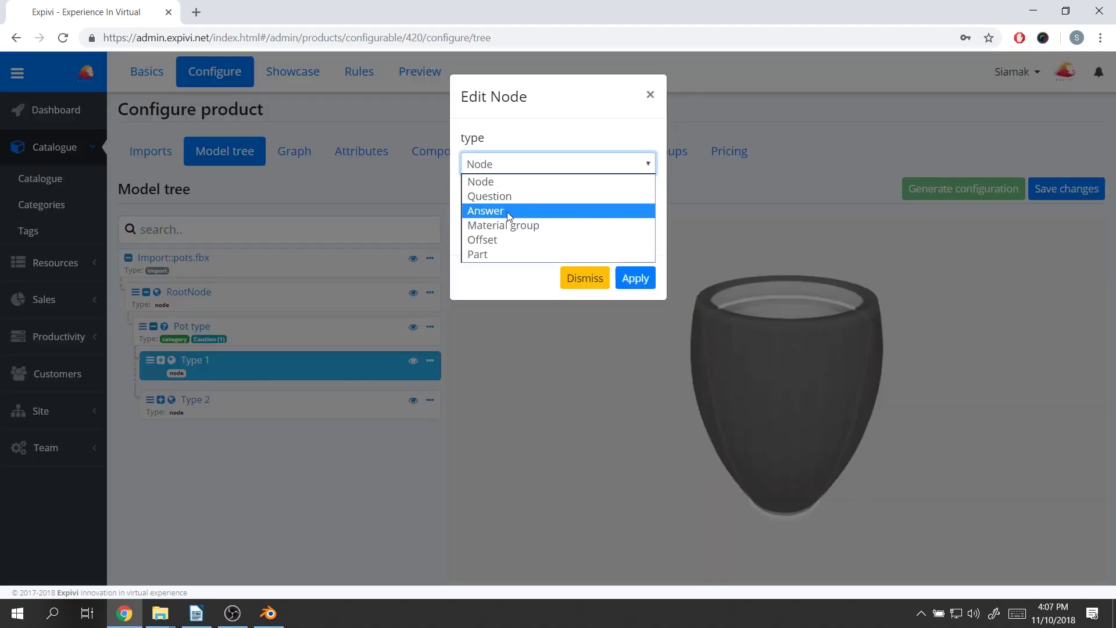
{"action": "left_click", "coordinate": [507, 211]}
{"action": "left_click", "coordinate": [537, 251]}
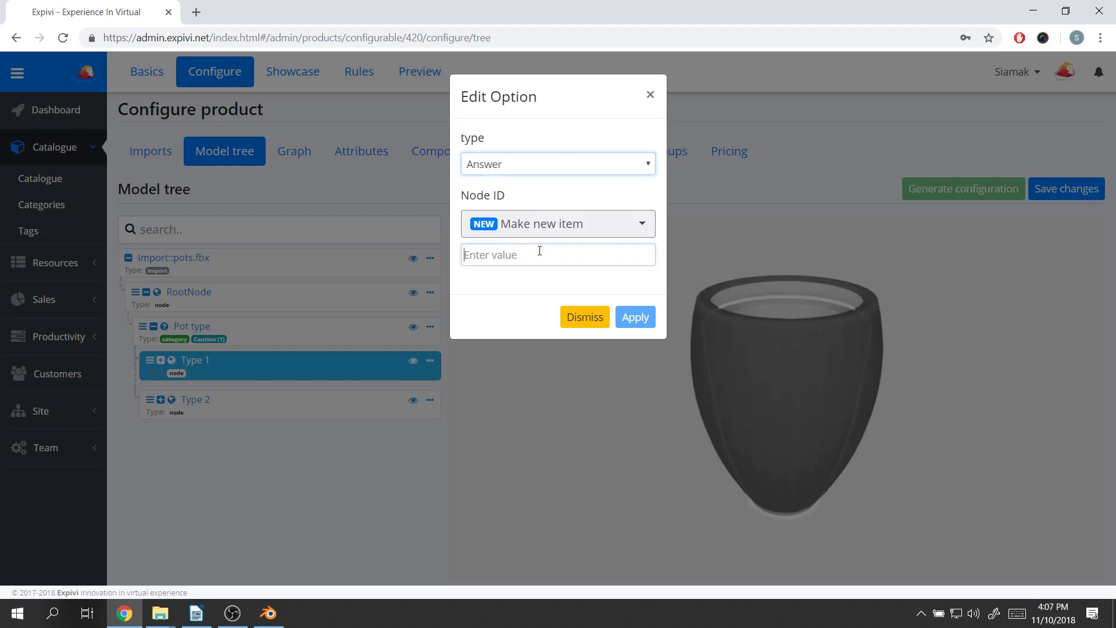
{"action": "type", "text": "Type 1"}
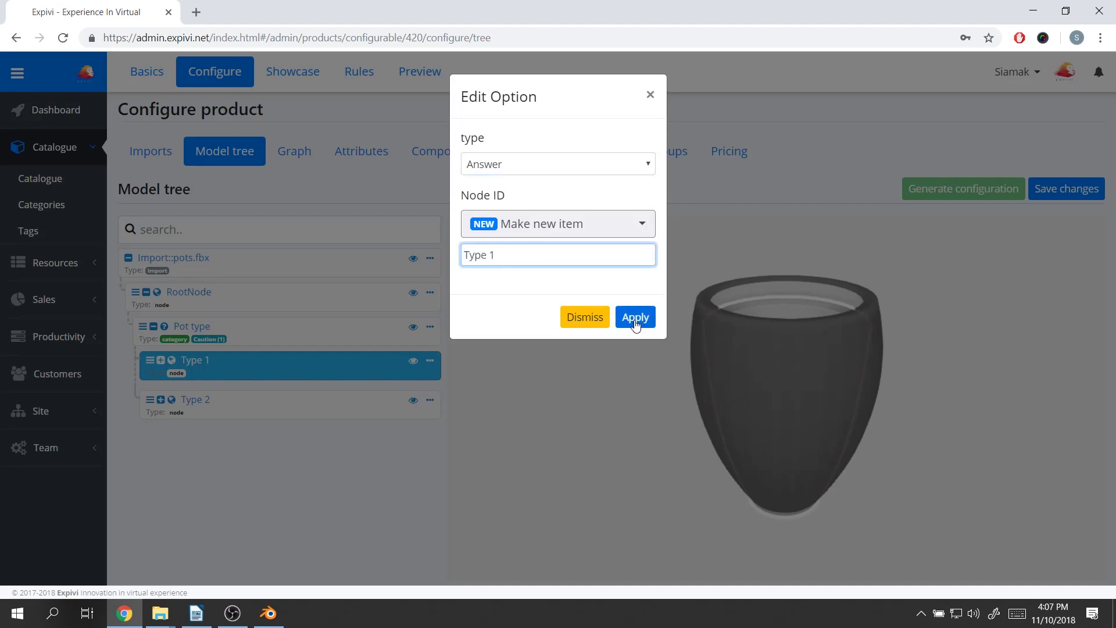
{"action": "left_click", "coordinate": [635, 318]}
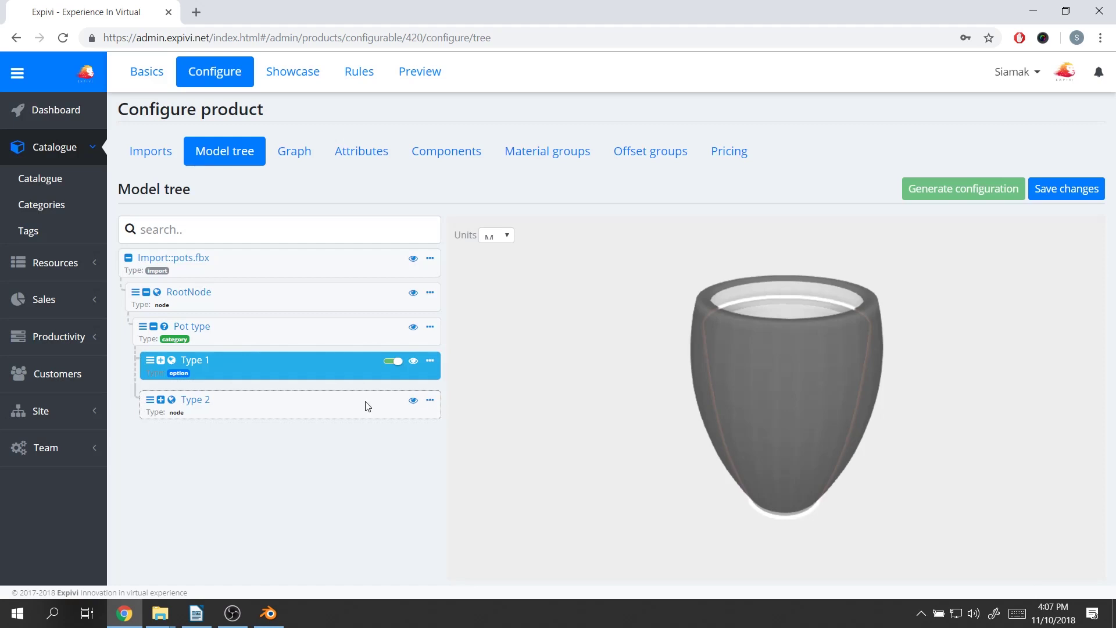
- Change the Type 2 node under the Pot type question into an Answer, making a new item with the value Type 2
{"action": "left_click", "coordinate": [265, 406]}
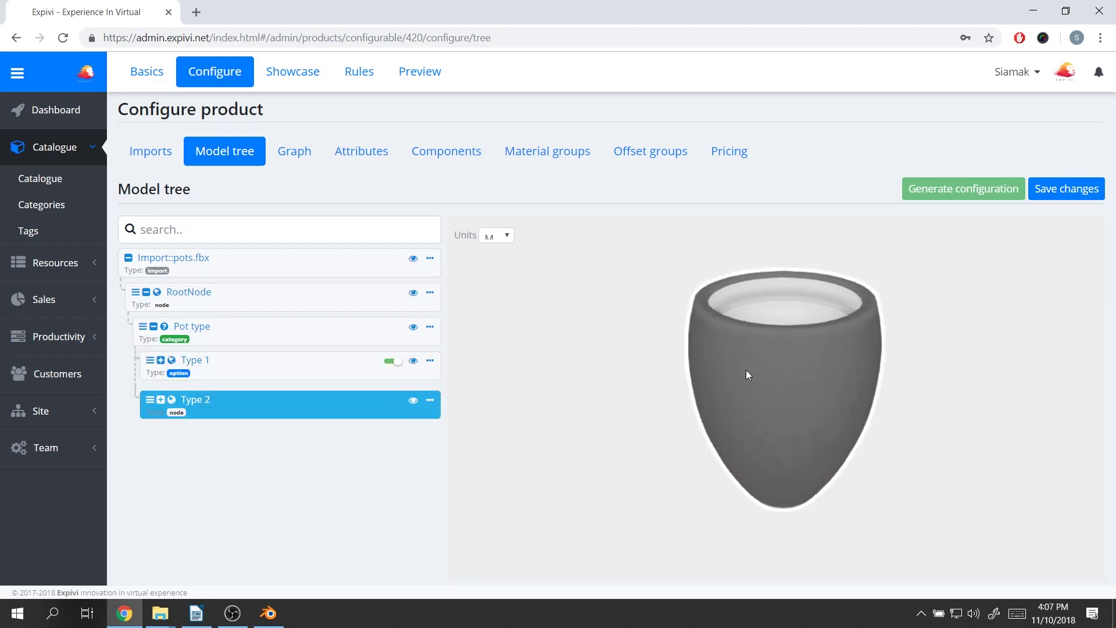
{"action": "left_click", "coordinate": [430, 401]}
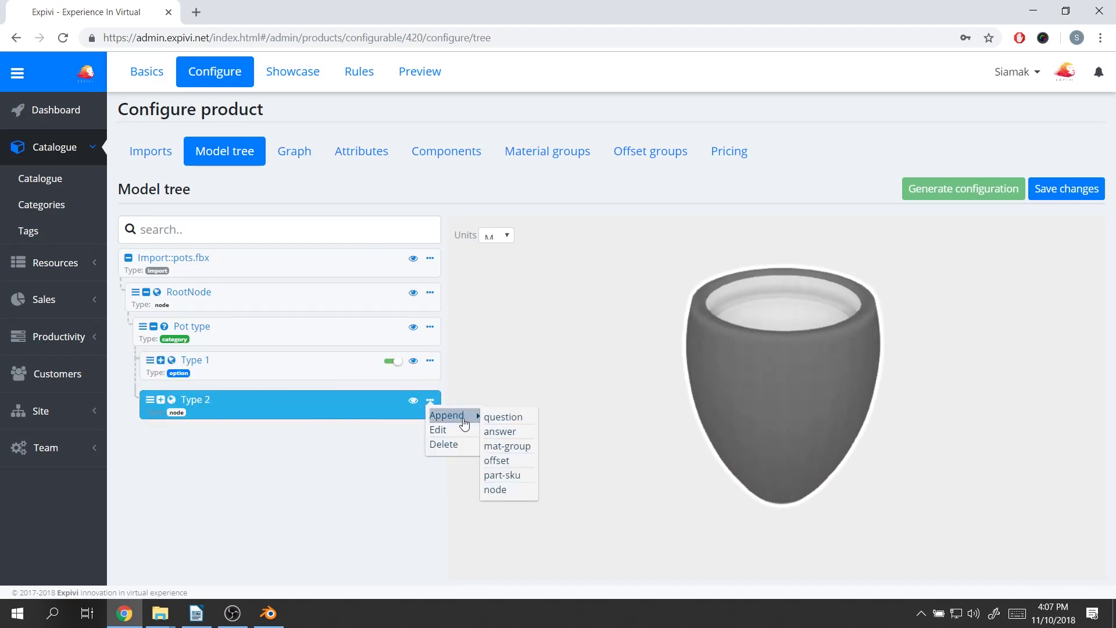
{"action": "left_click", "coordinate": [458, 431]}
{"action": "left_click", "coordinate": [545, 169]}
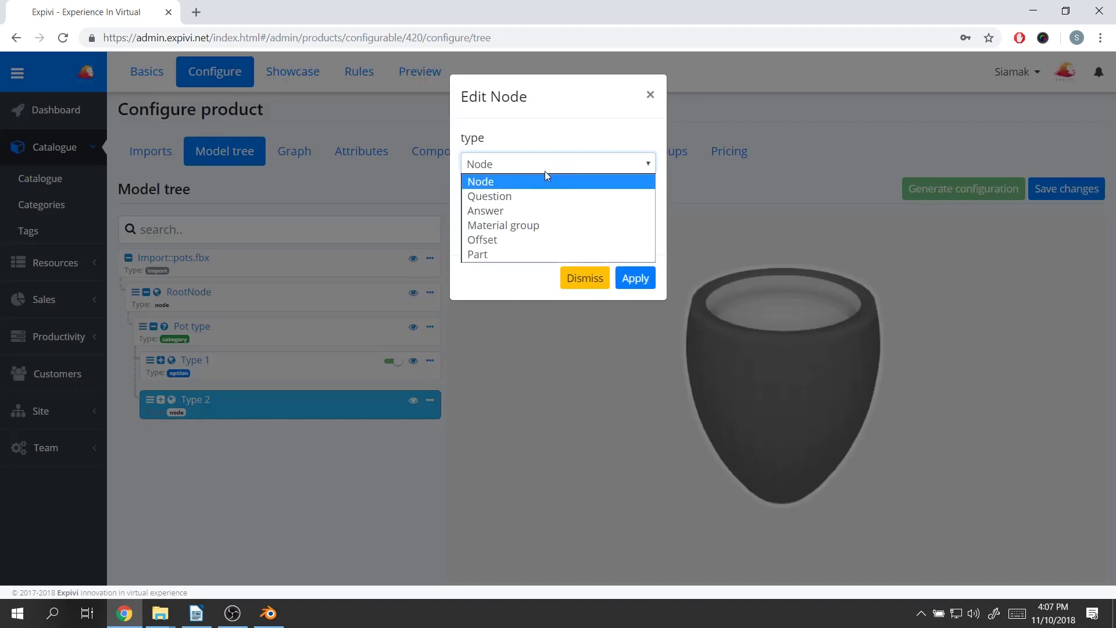
{"action": "left_click", "coordinate": [532, 210]}
{"action": "left_click", "coordinate": [518, 263]}
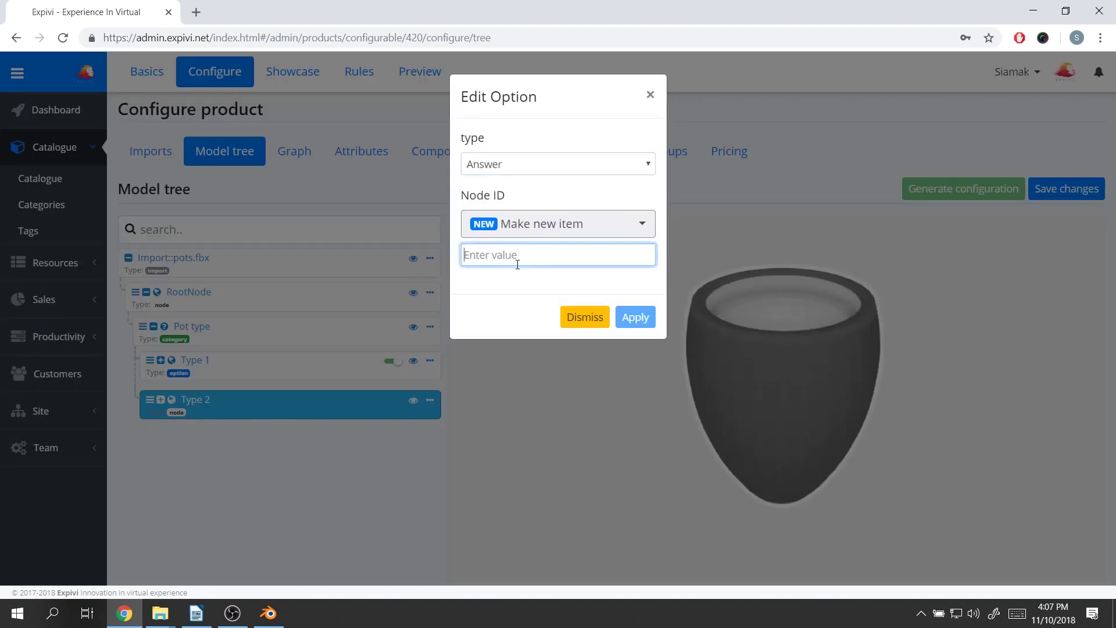
{"action": "type", "text": "Type "}
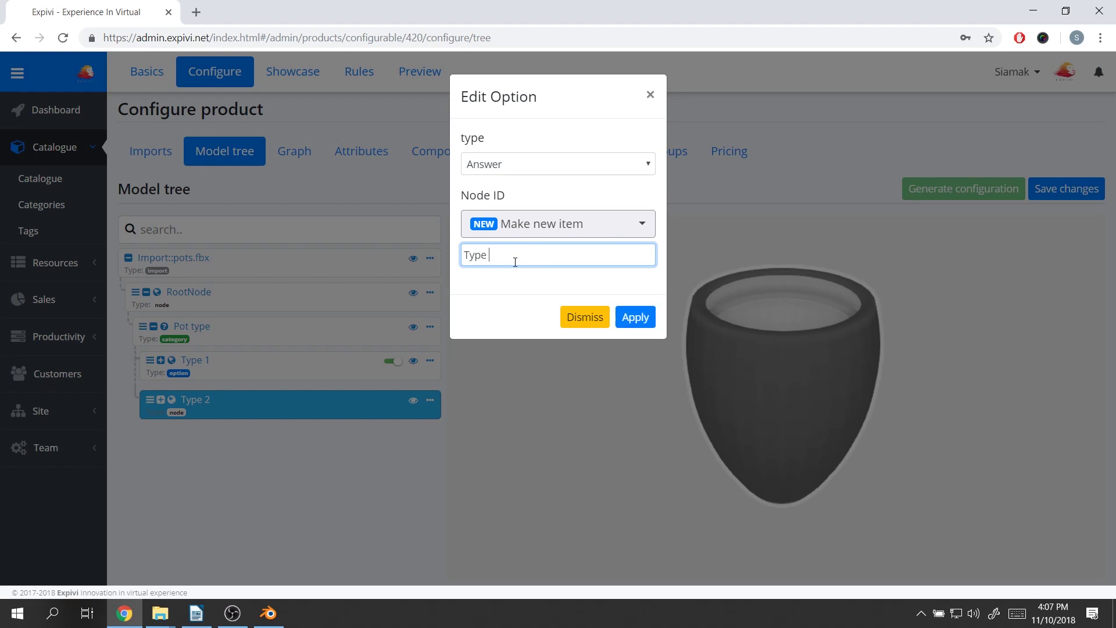
{"action": "type", "text": "2"}
{"action": "left_click", "coordinate": [623, 318]}
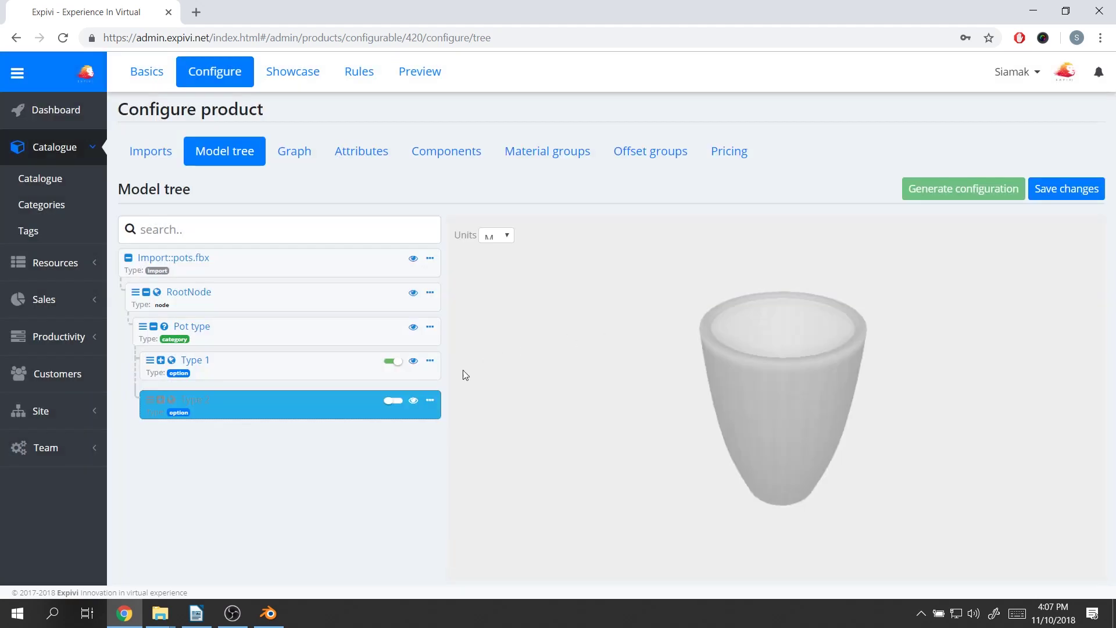
- Check the Pot type answers by switching back and forth between Type 2 and Type 1 in the preview, ending on Type 1
{"action": "left_click_drag", "start_coordinate": [780, 367], "coordinate": [780, 344]}
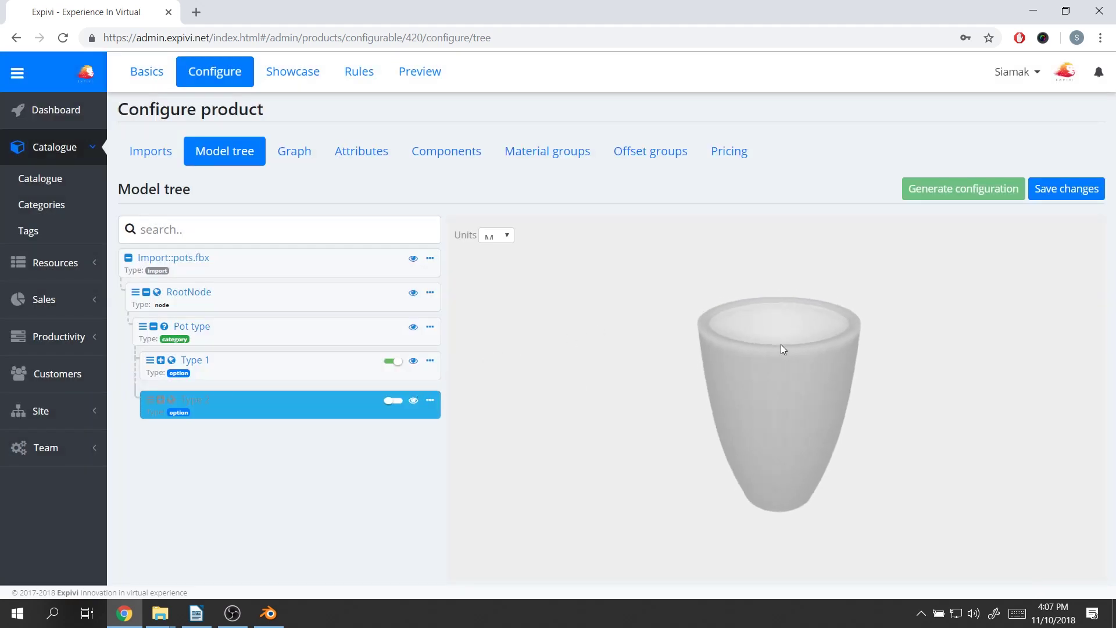
{"action": "left_click", "coordinate": [393, 402]}
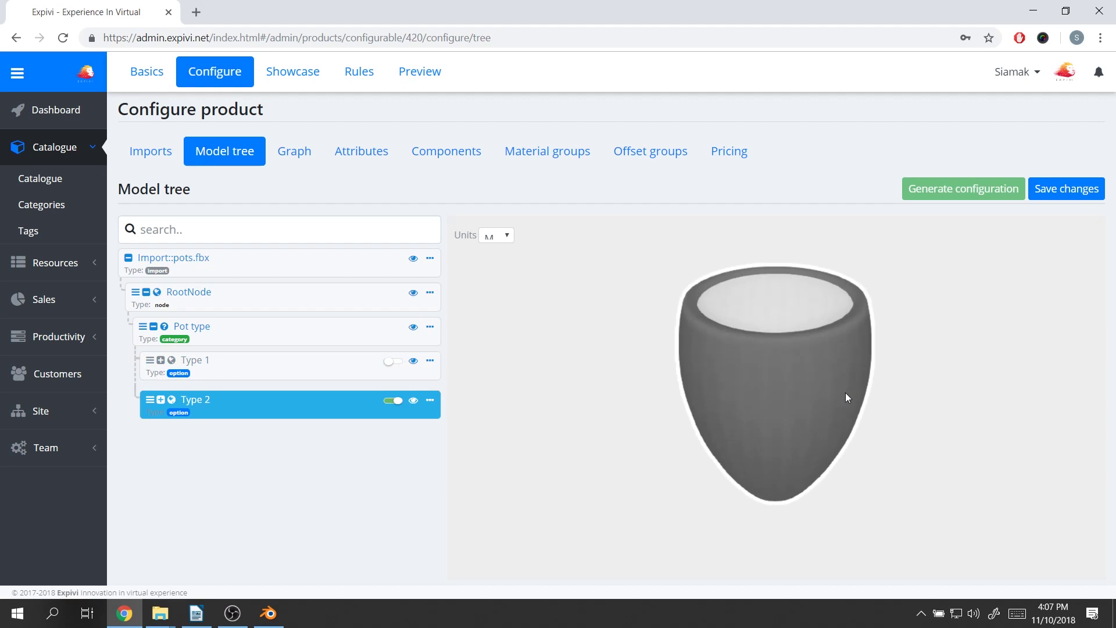
{"action": "left_click", "coordinate": [394, 363]}
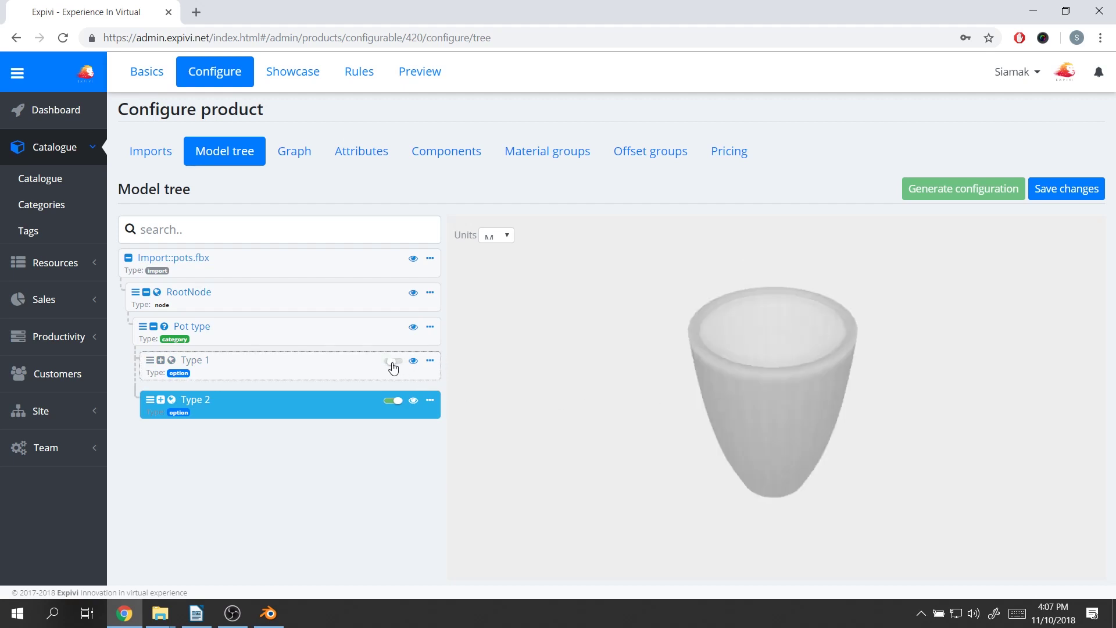
{"action": "left_click", "coordinate": [393, 402]}
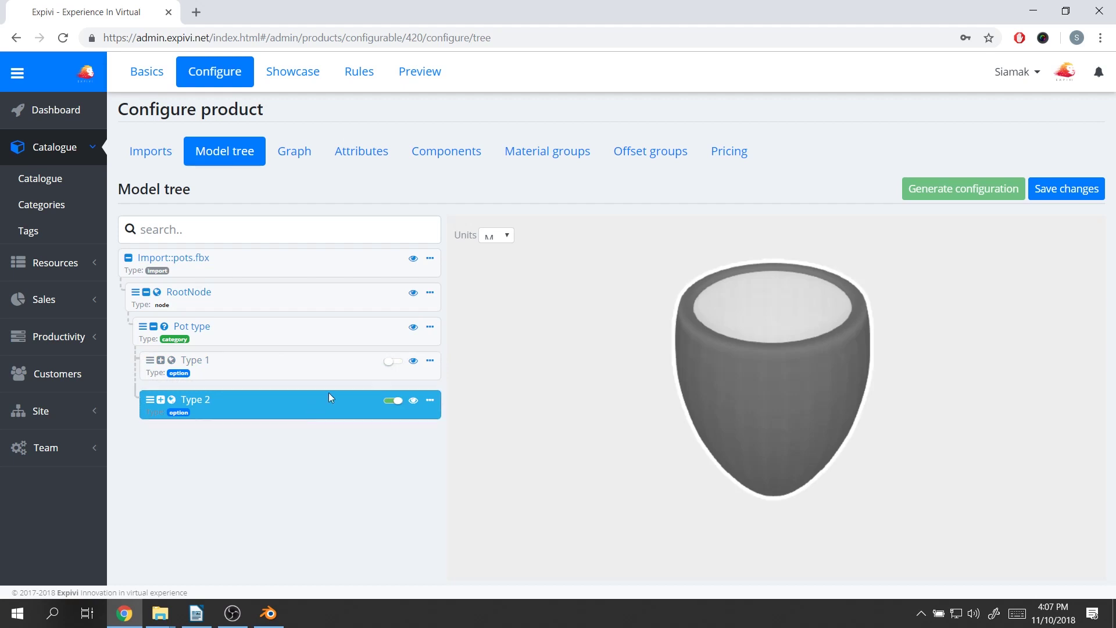
{"action": "left_click", "coordinate": [393, 361]}
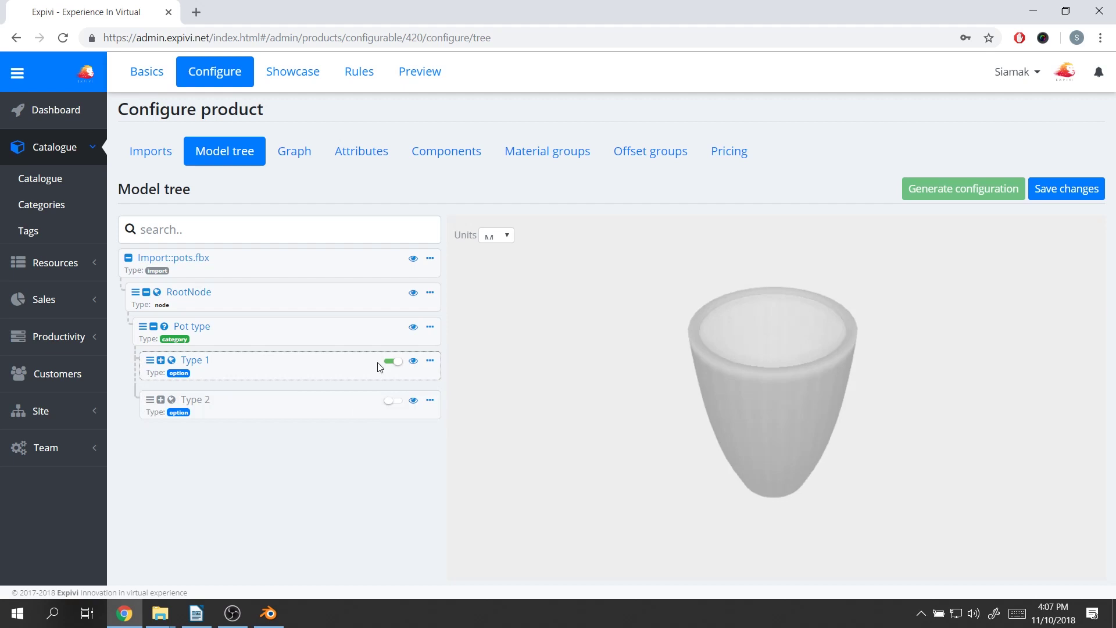
{"action": "left_click", "coordinate": [389, 404]}
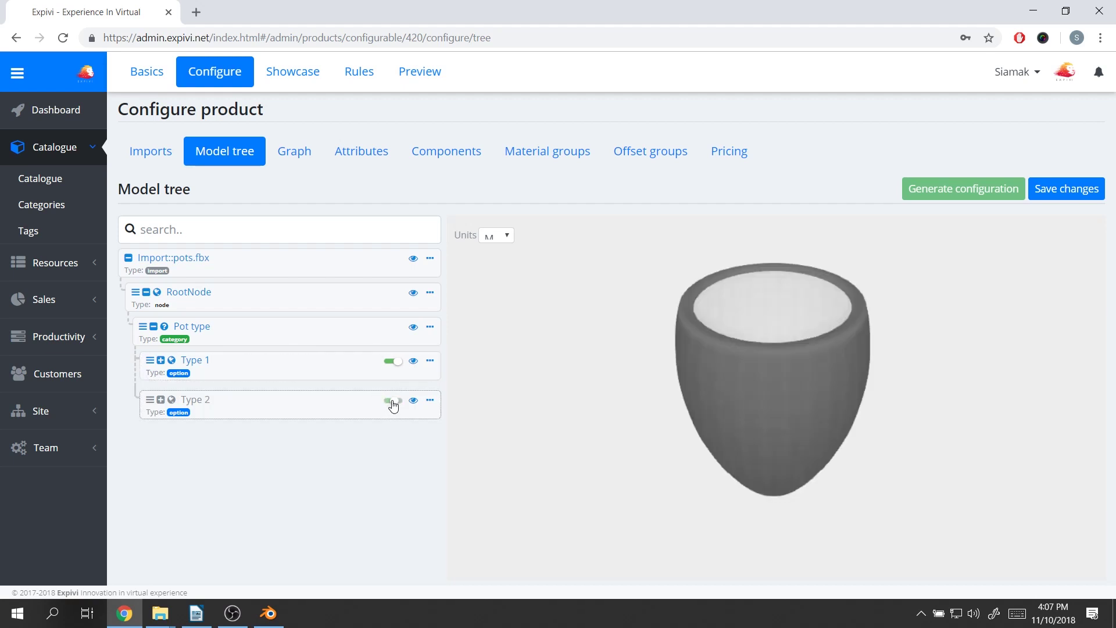
{"action": "left_click", "coordinate": [397, 365]}
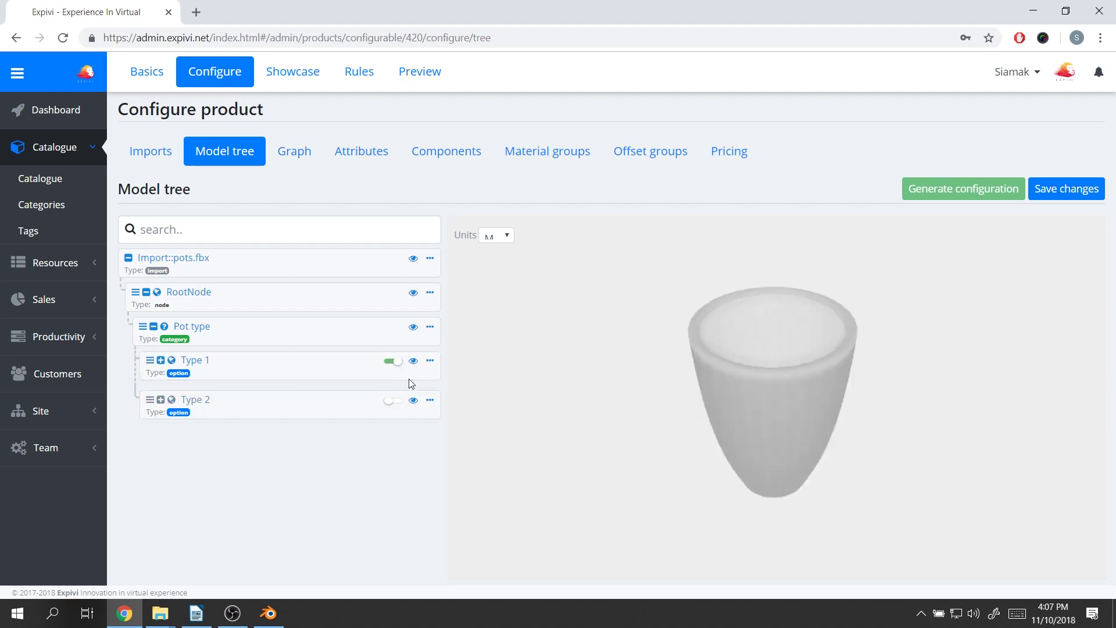
{"action": "left_click_drag", "start_coordinate": [659, 359], "coordinate": [744, 347]}
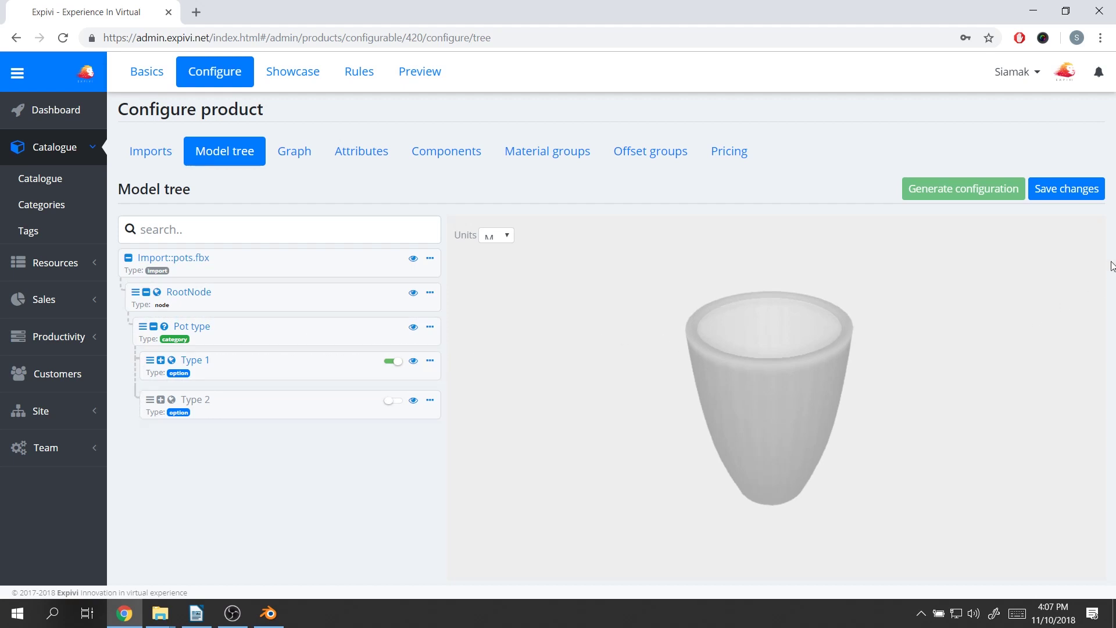
- Save the model tree changes and generate the configuration from them
{"action": "left_click", "coordinate": [1089, 194]}
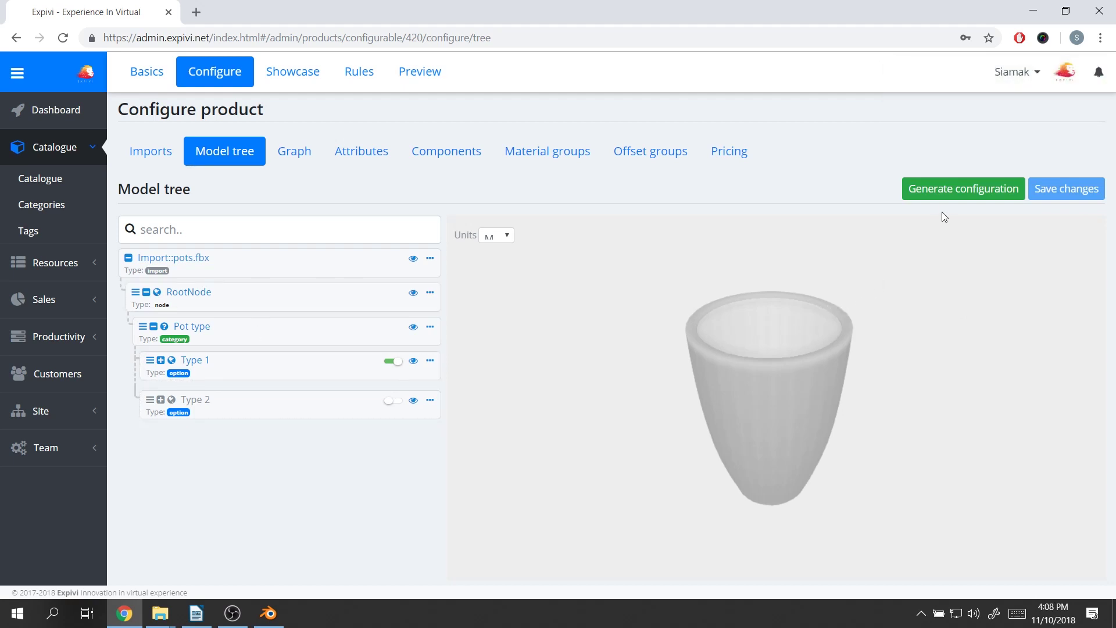
{"action": "left_click", "coordinate": [970, 195]}
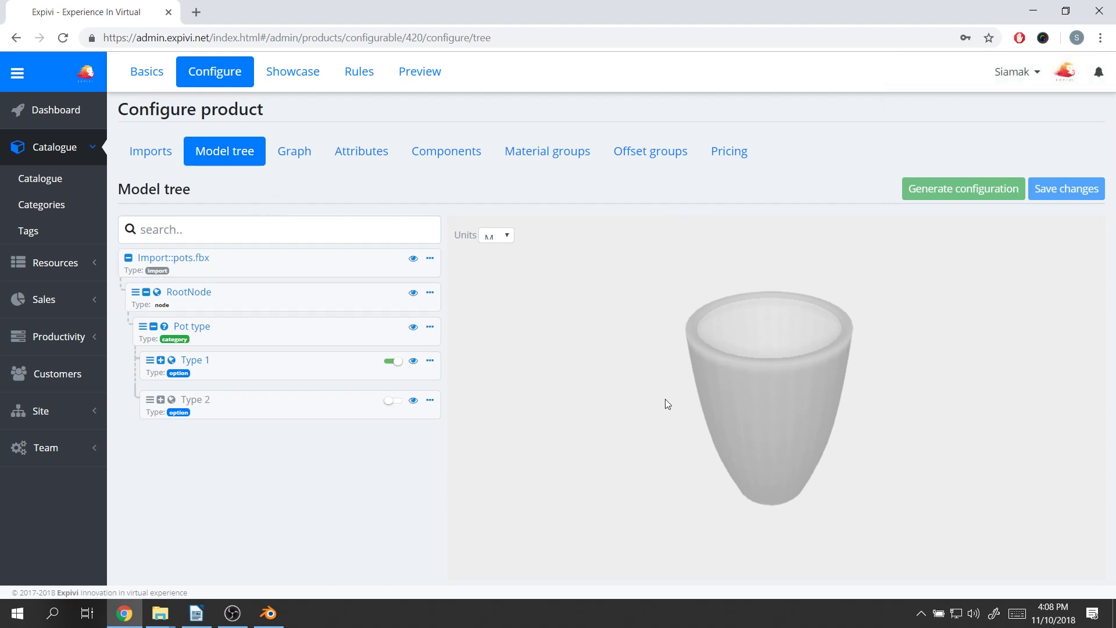
{"action": "left_click_drag", "start_coordinate": [706, 361], "coordinate": [738, 372]}
{"action": "scroll", "coordinate": [761, 399], "scroll_direction": "up", "scroll_amount": 7}
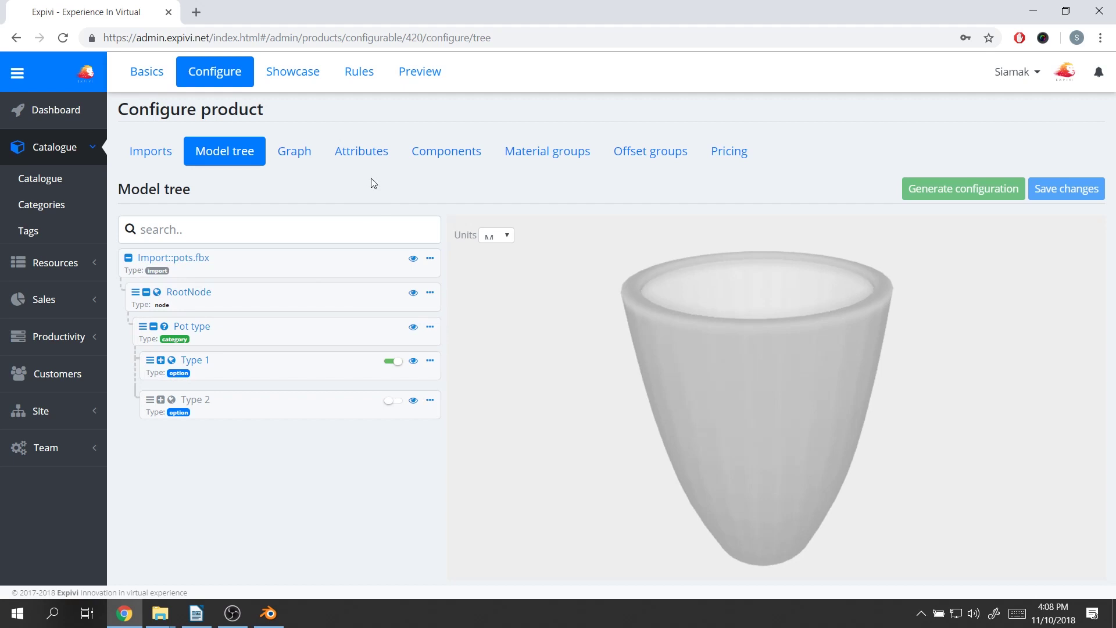
- Compare the product's generated attributes with the expanded Pot type question in the model tree
{"action": "left_click", "coordinate": [372, 154]}
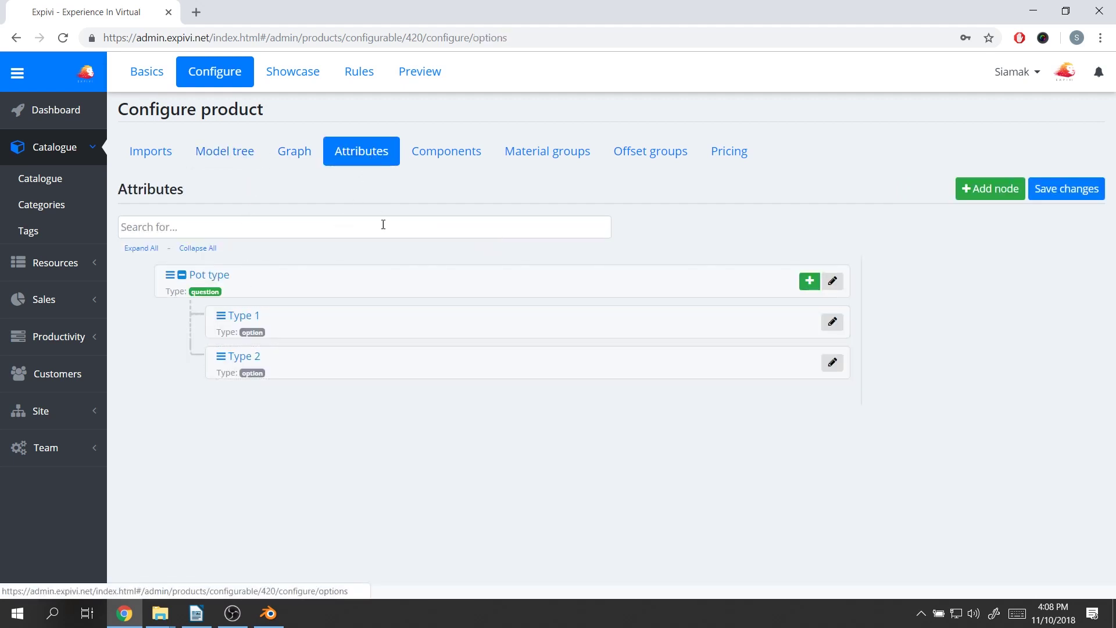
{"action": "left_click", "coordinate": [234, 157]}
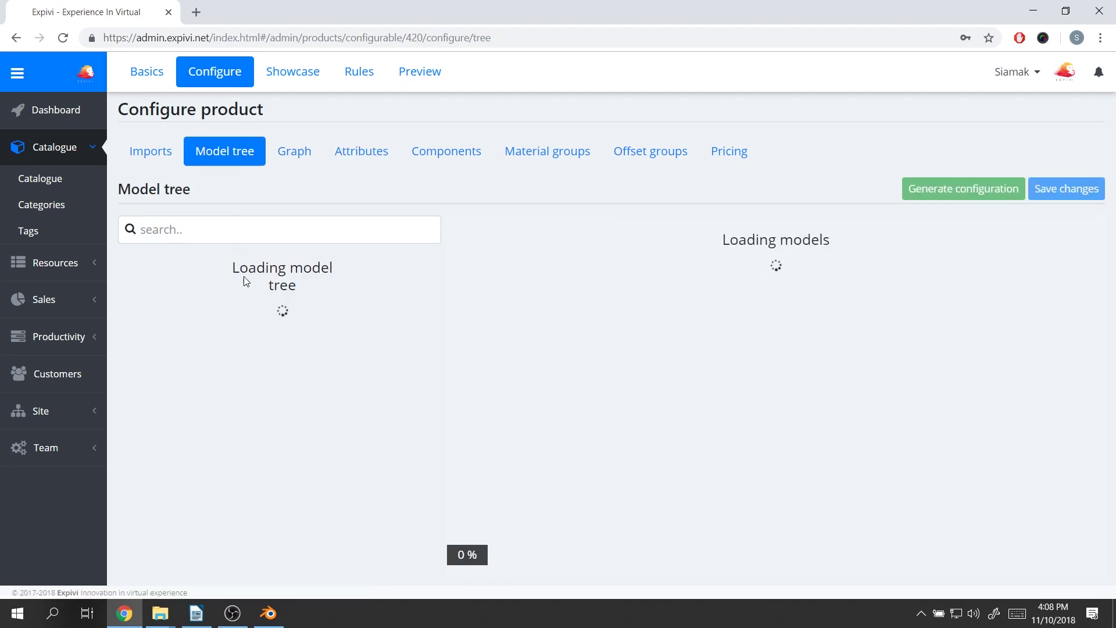
{"action": "left_click", "coordinate": [146, 292]}
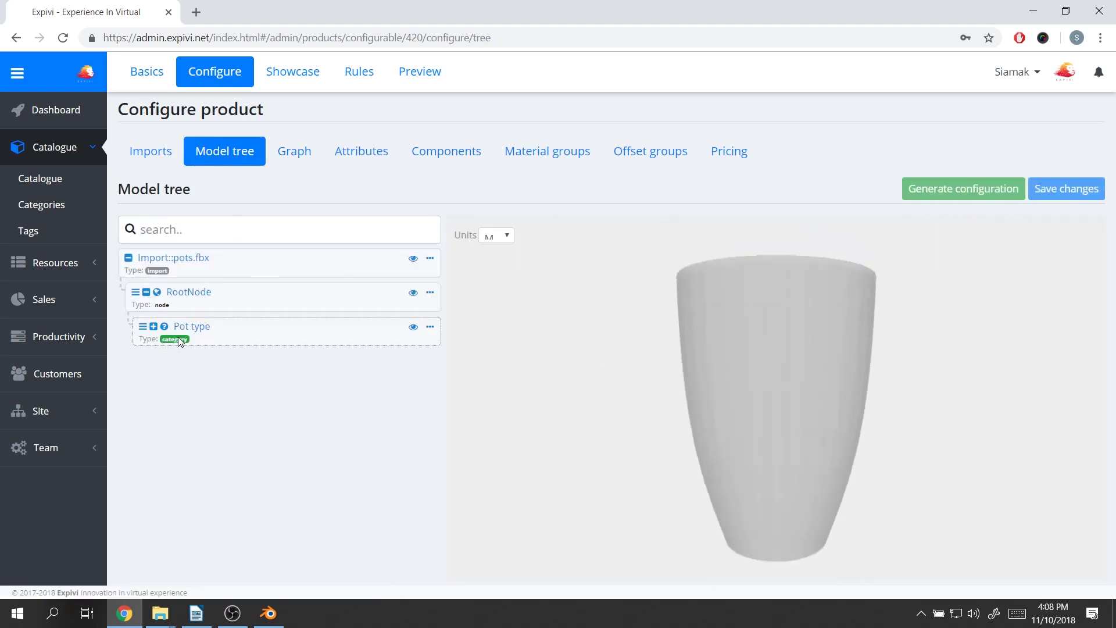
{"action": "left_click", "coordinate": [153, 327]}
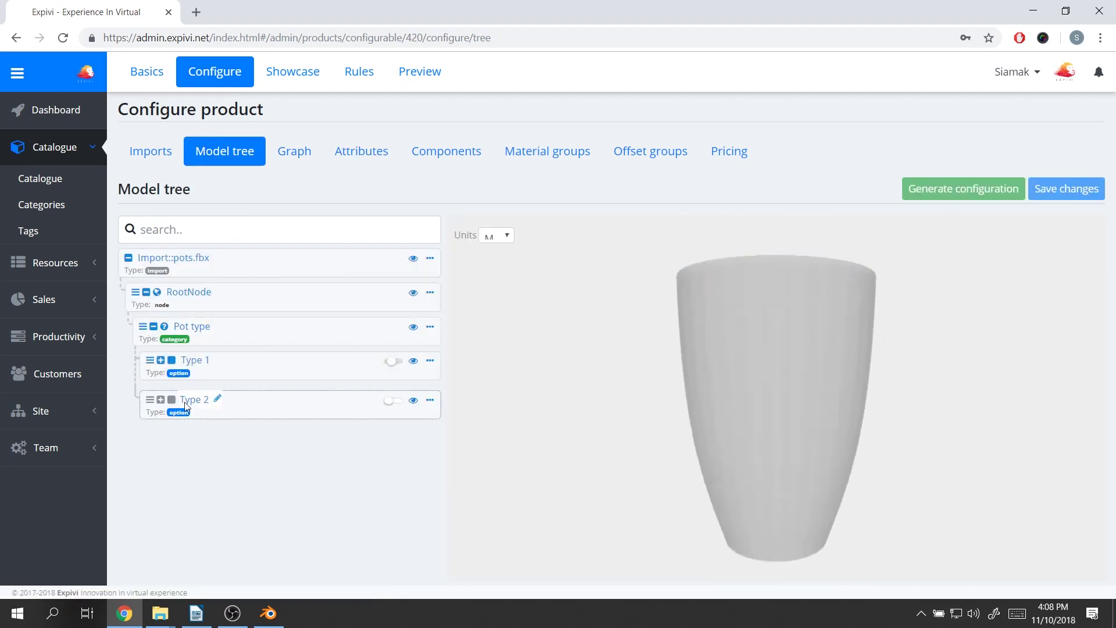
- Review the properties of the Type 1 and Type 2 options in the product's attributes
{"action": "left_click", "coordinate": [364, 152]}
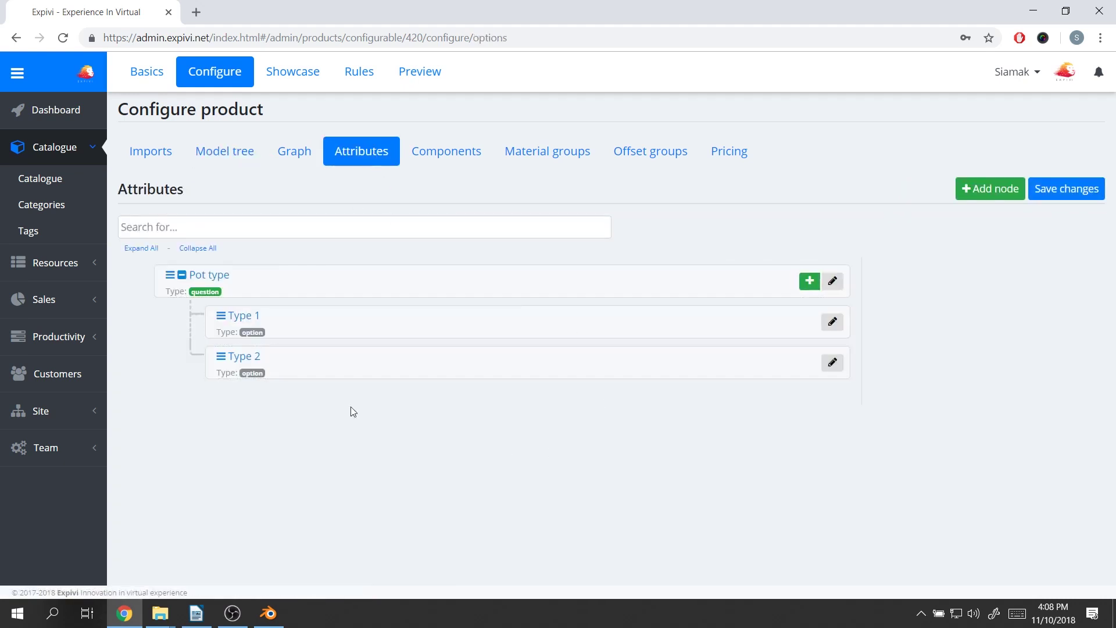
{"action": "left_click", "coordinate": [832, 321]}
{"action": "left_click", "coordinate": [485, 368]}
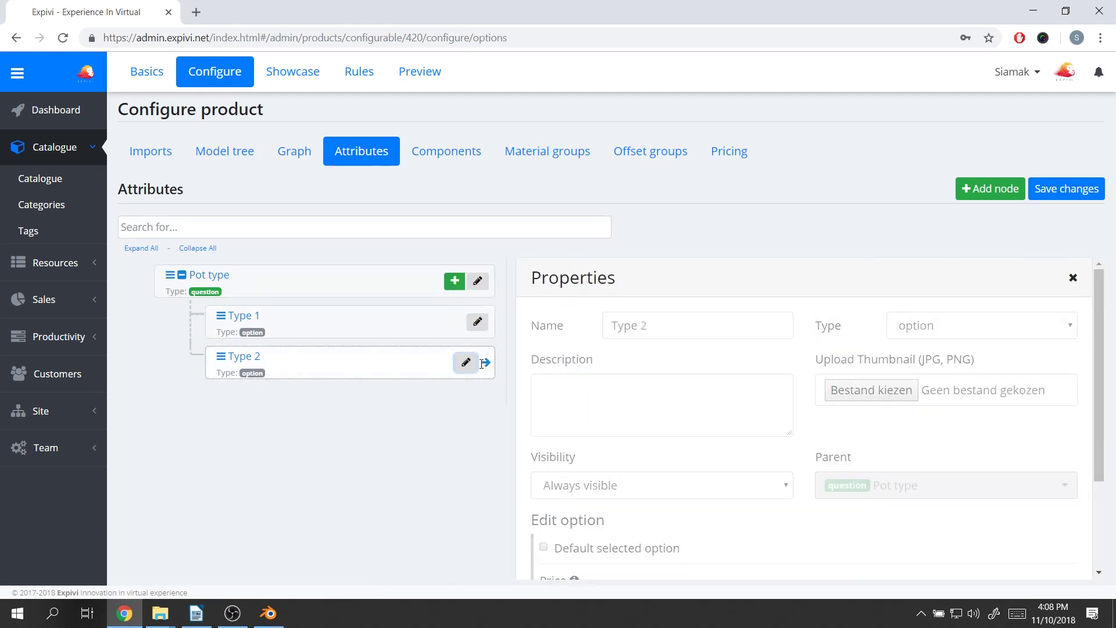
{"action": "scroll", "coordinate": [626, 373], "scroll_direction": "down", "scroll_amount": 2}
{"action": "scroll", "coordinate": [553, 347], "scroll_direction": "up", "scroll_amount": 2}
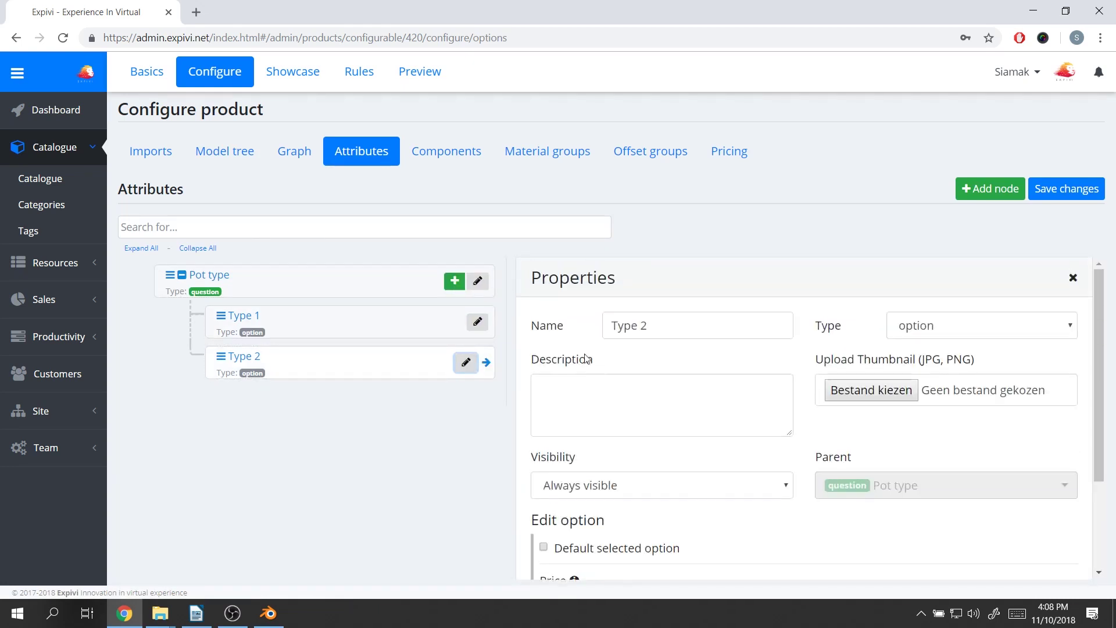
- Review the general properties and variations of the Type 1 and Type 2 pot components, and close the component details
{"action": "left_click", "coordinate": [457, 154]}
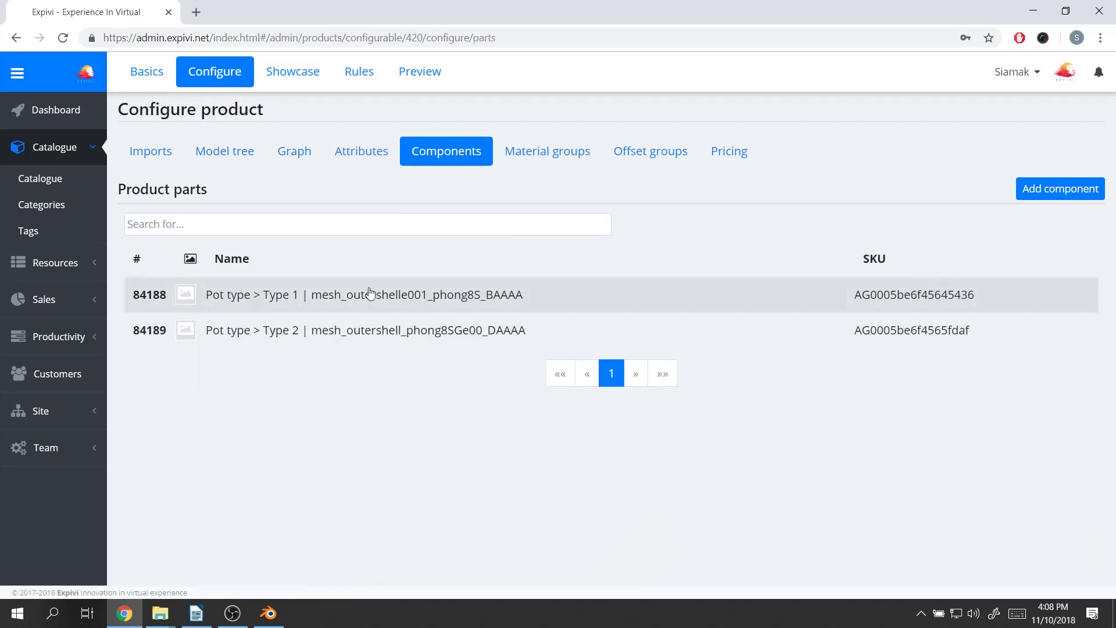
{"action": "left_click", "coordinate": [349, 303]}
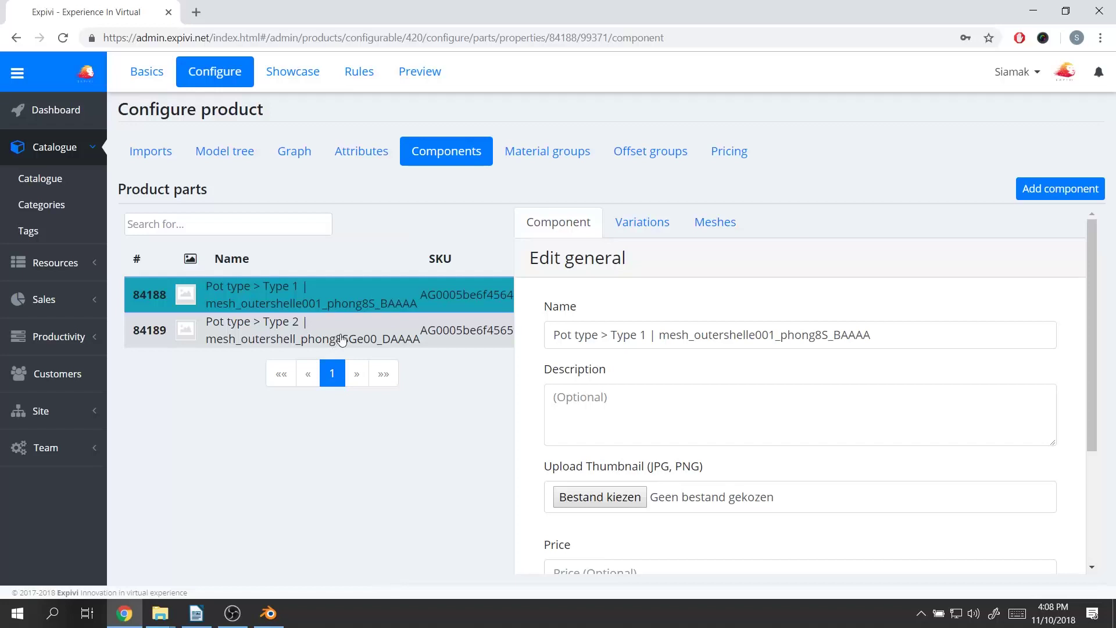
{"action": "left_click", "coordinate": [354, 333]}
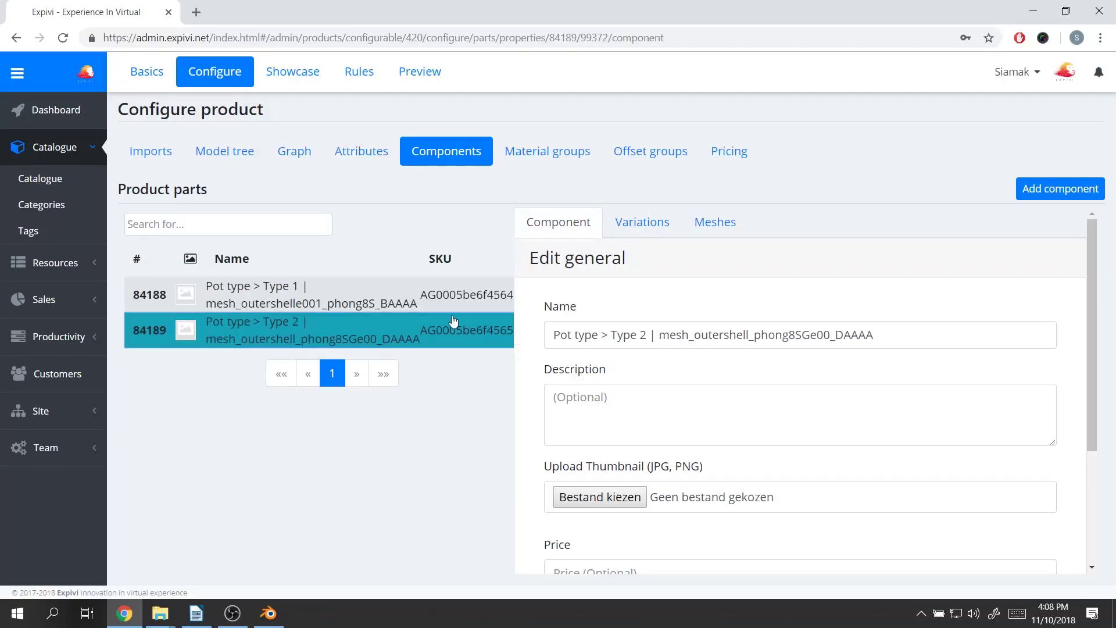
{"action": "left_click", "coordinate": [654, 227]}
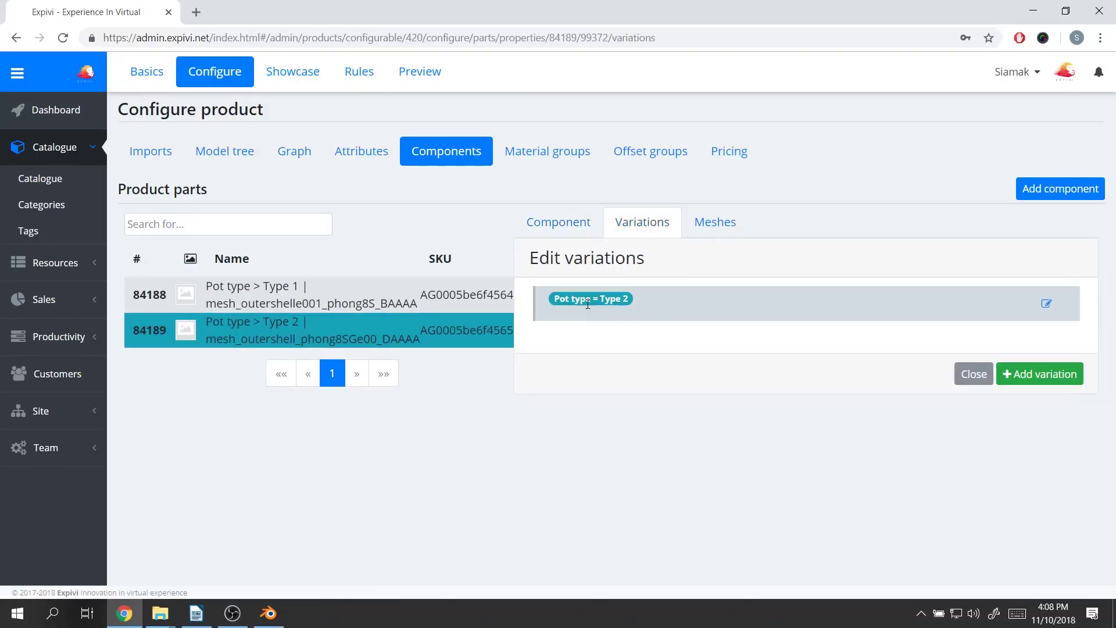
{"action": "left_click", "coordinate": [437, 298]}
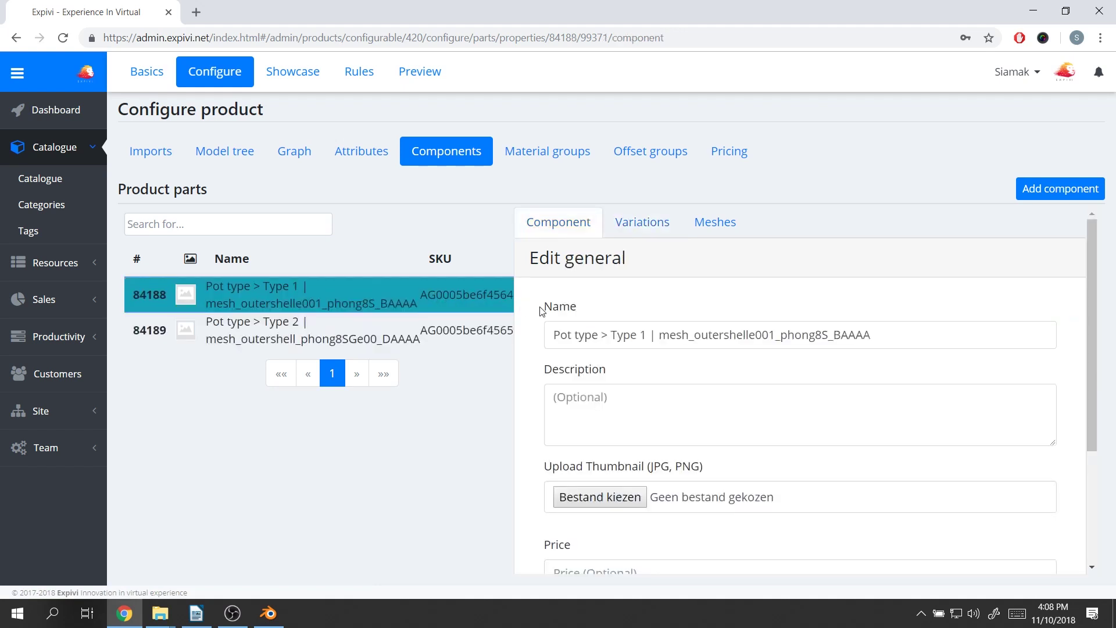
{"action": "left_click", "coordinate": [636, 221]}
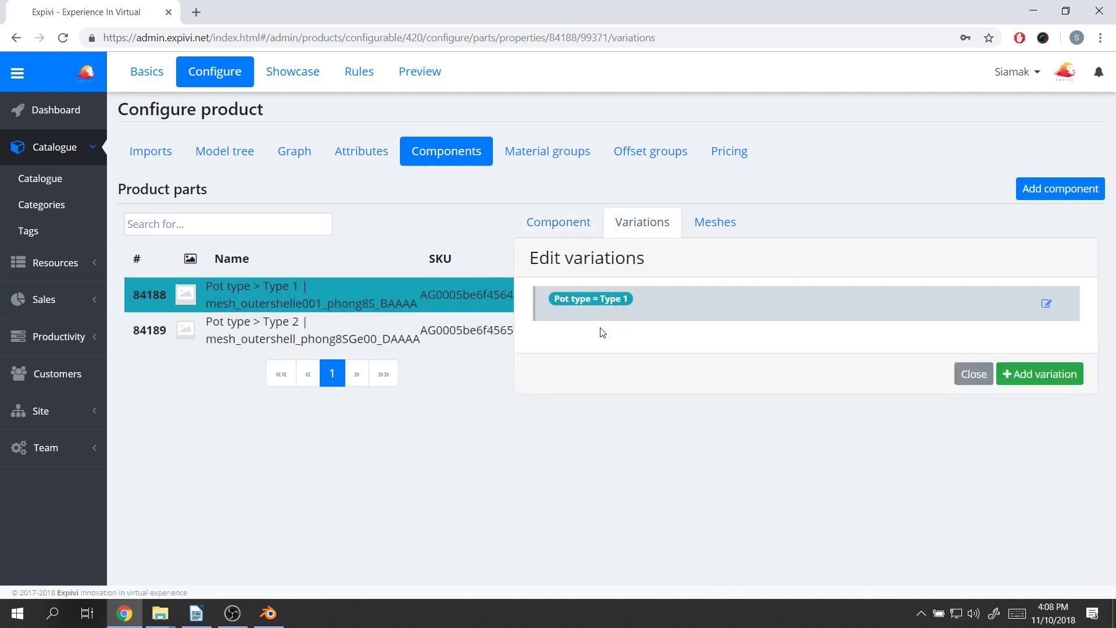
{"action": "left_click", "coordinate": [470, 336]}
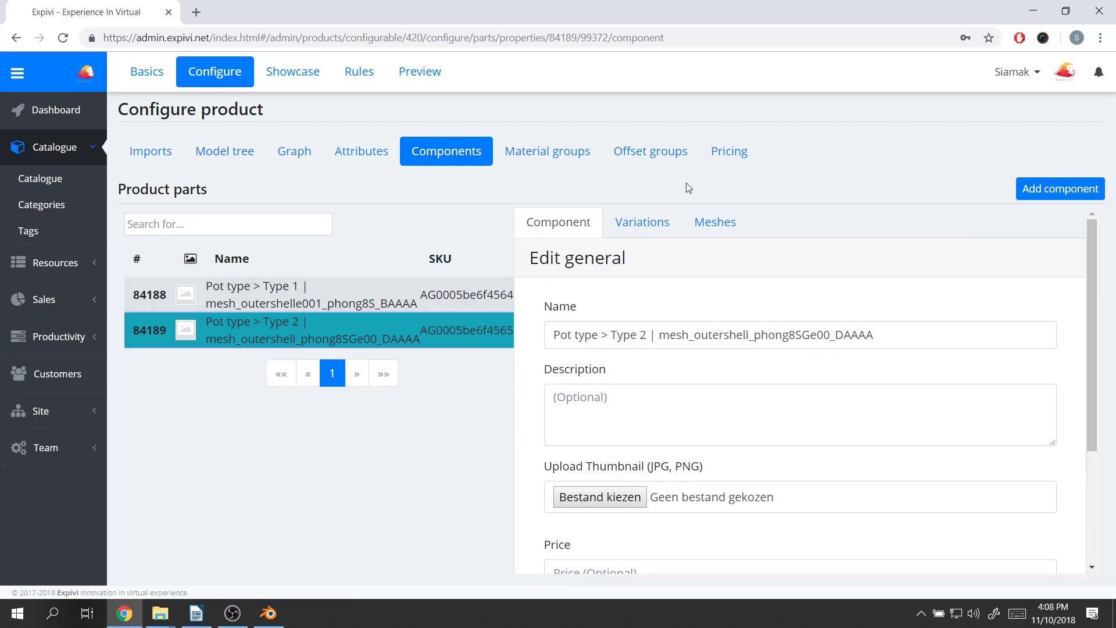
{"action": "scroll", "coordinate": [917, 446], "scroll_direction": "down", "scroll_amount": 3}
{"action": "left_click", "coordinate": [952, 553]}
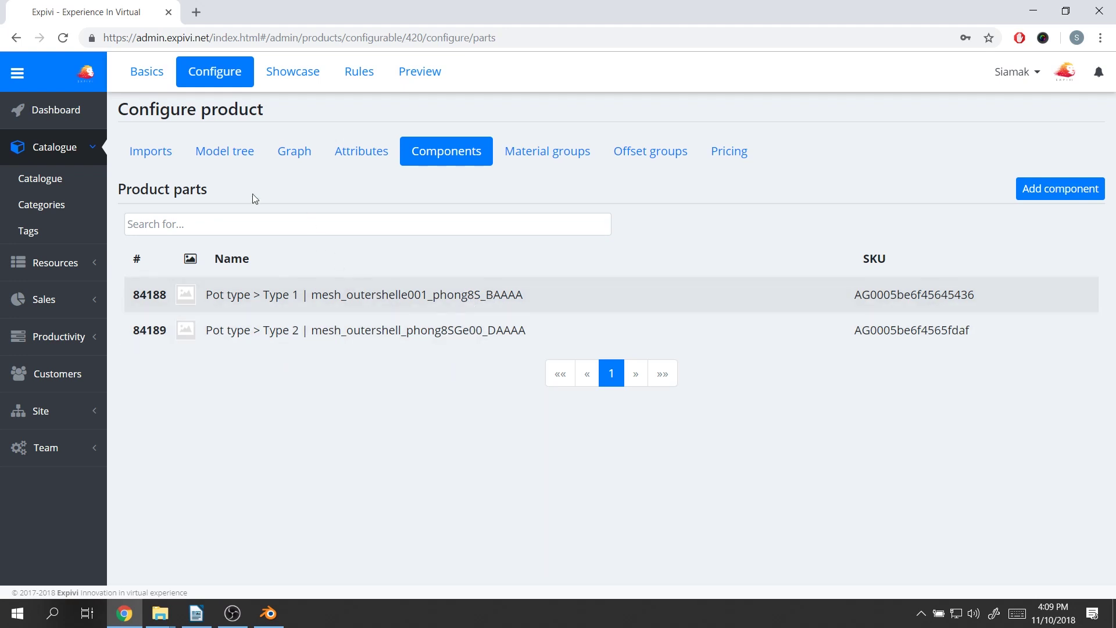
- Look over the pot in the model tree and the overall structure of the product's configurable graph
{"action": "left_click", "coordinate": [225, 151]}
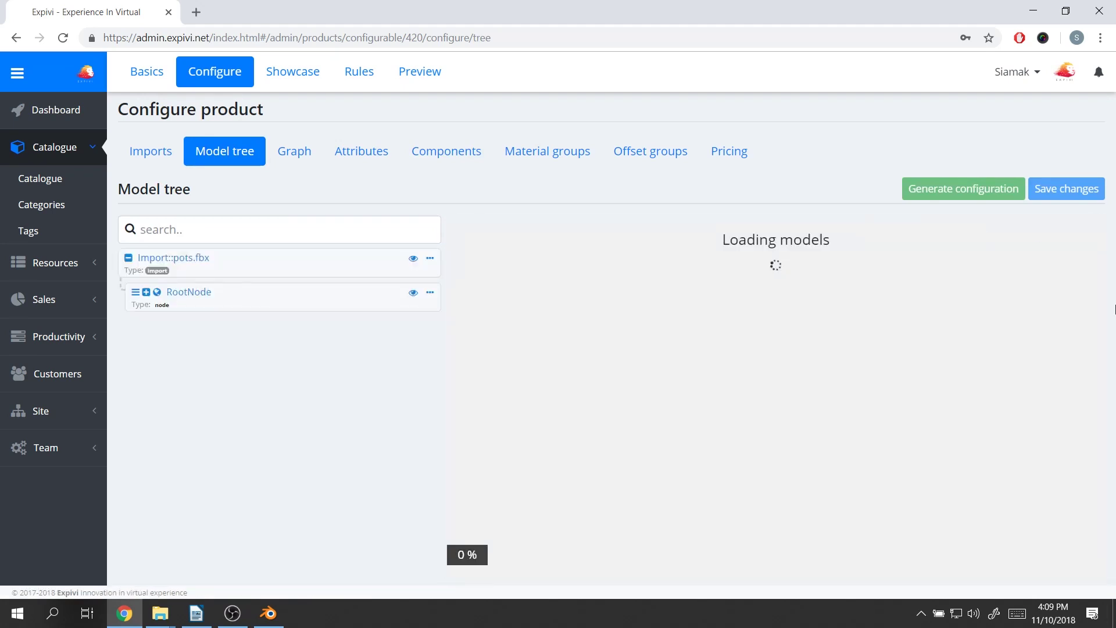
{"action": "left_click_drag", "start_coordinate": [777, 314], "coordinate": [861, 373]}
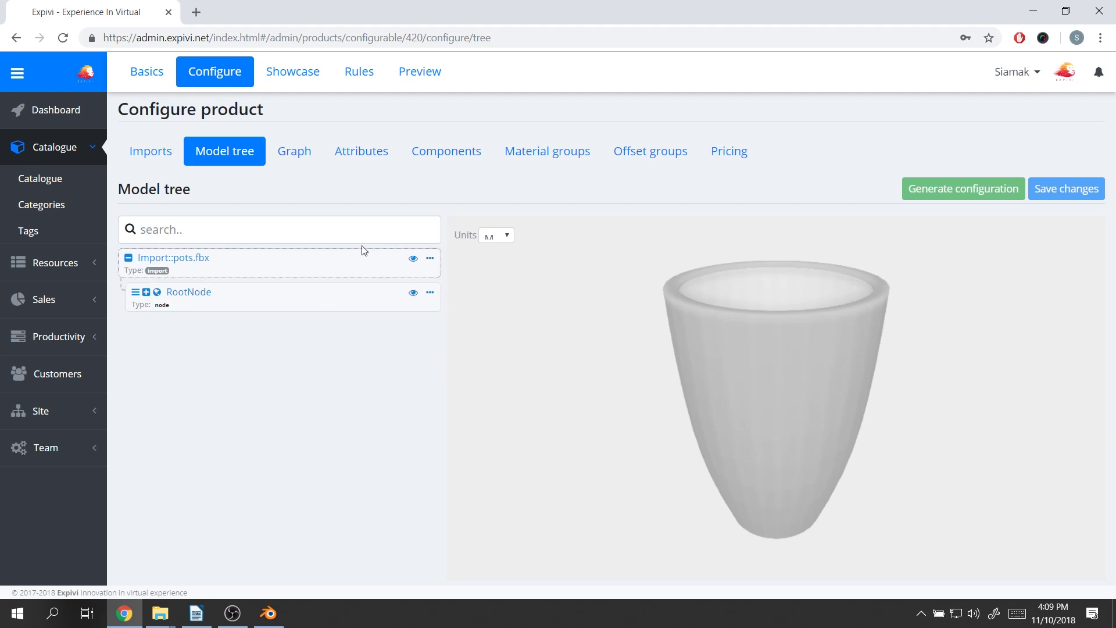
{"action": "left_click", "coordinate": [303, 158]}
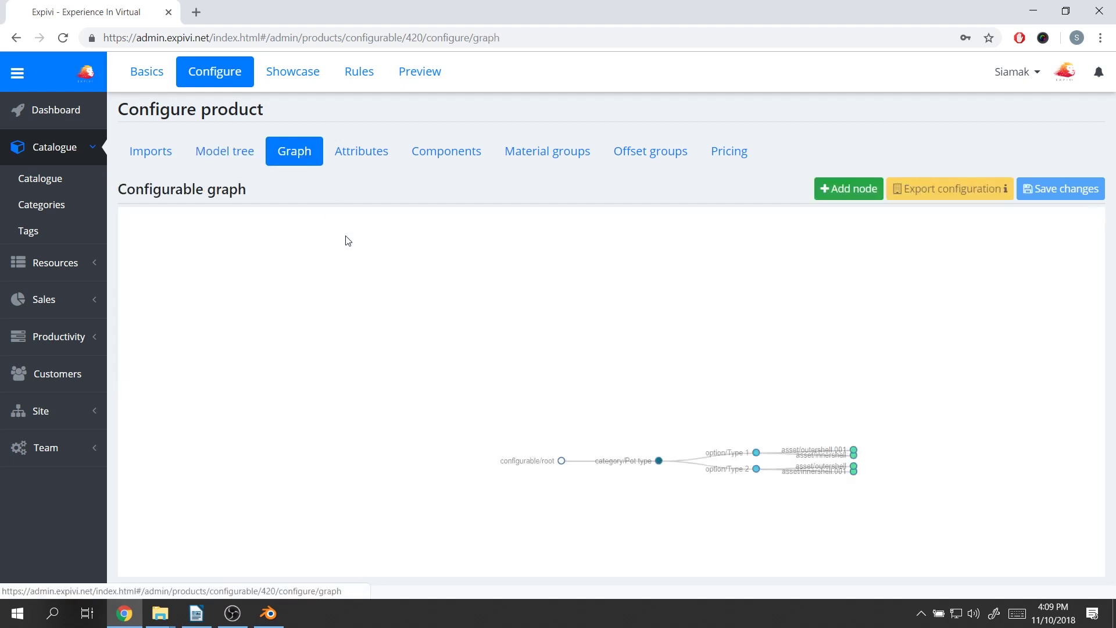
{"action": "left_click_drag", "start_coordinate": [928, 296], "coordinate": [540, 306]}
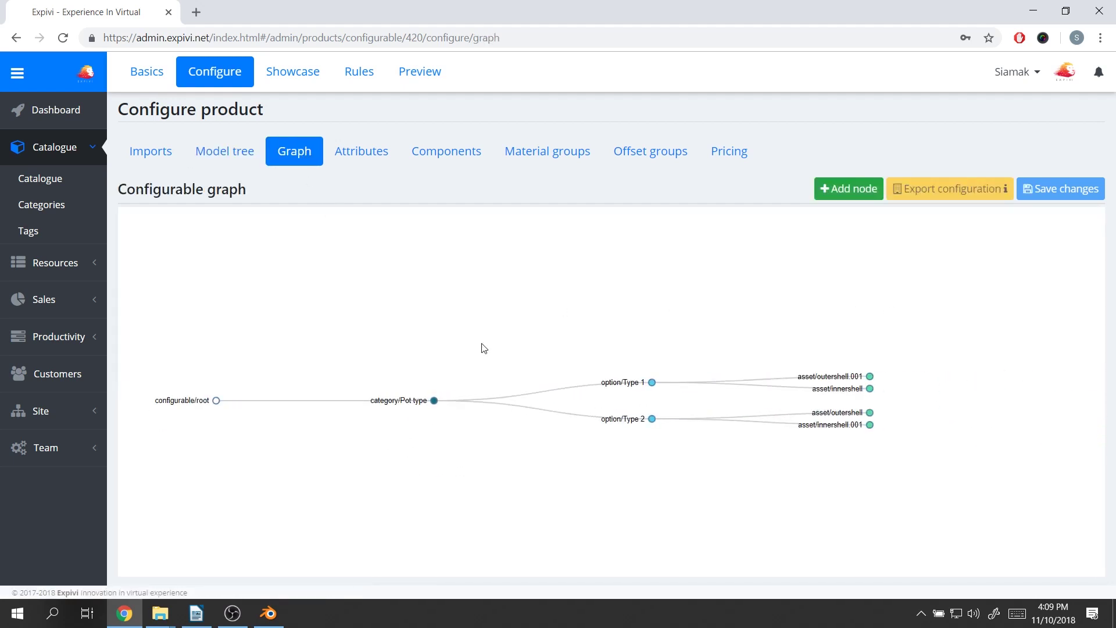
{"action": "scroll", "coordinate": [534, 394], "scroll_direction": "up", "scroll_amount": 1}
{"action": "left_click_drag", "start_coordinate": [578, 357], "coordinate": [510, 351]}
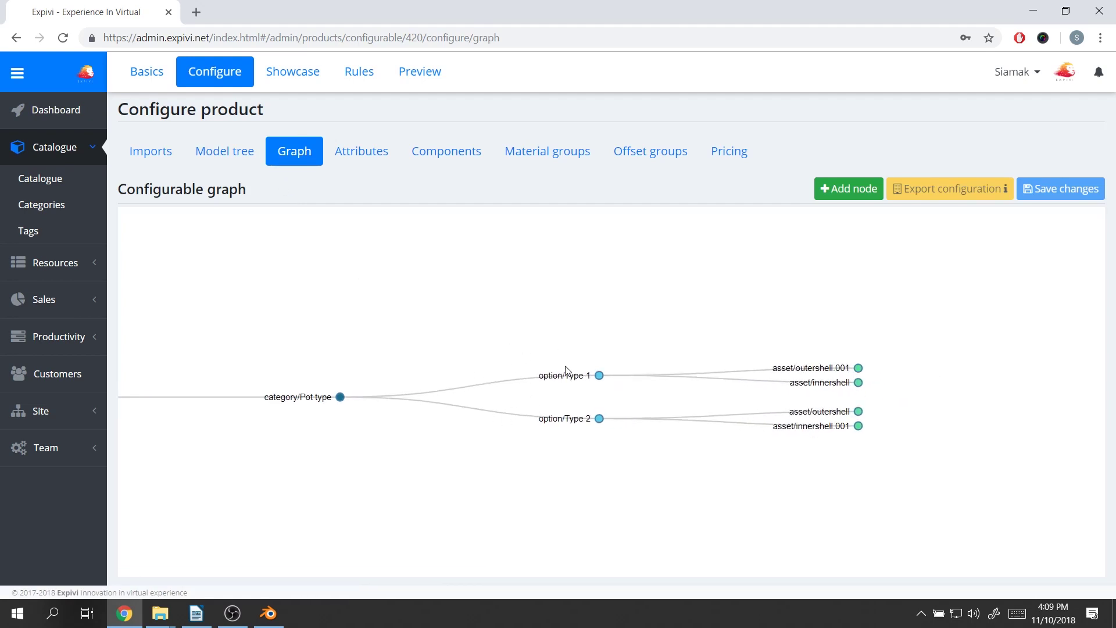
{"action": "left_click_drag", "start_coordinate": [578, 378], "coordinate": [550, 356]}
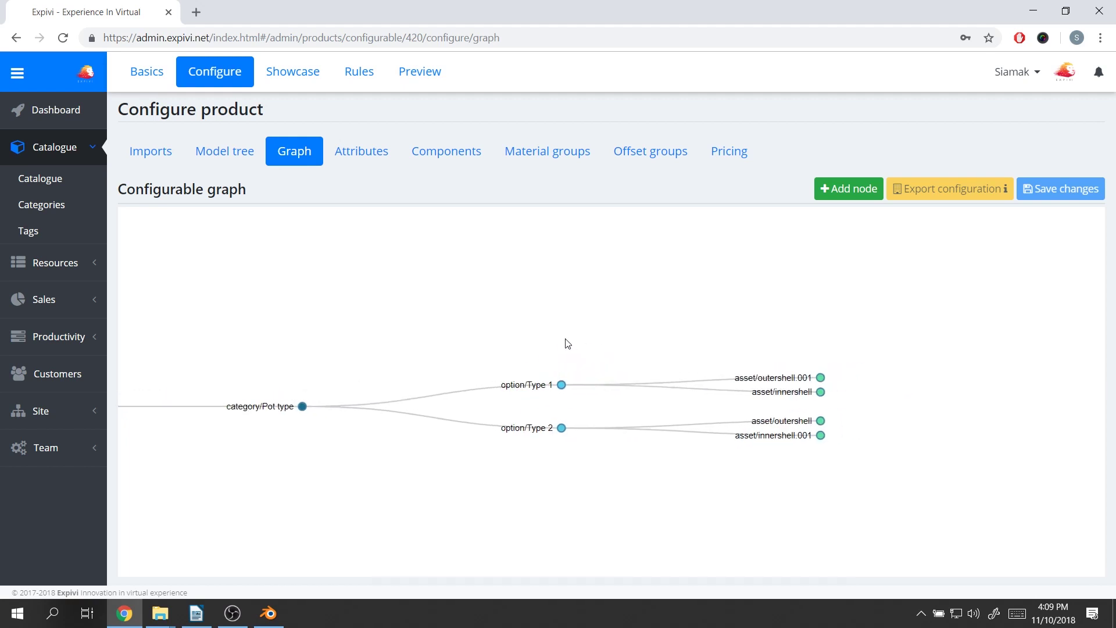
{"action": "scroll", "coordinate": [540, 391], "scroll_direction": "down", "scroll_amount": 2}
{"action": "left_click_drag", "start_coordinate": [570, 378], "coordinate": [480, 318]}
{"action": "scroll", "coordinate": [471, 319], "scroll_direction": "up", "scroll_amount": 1}
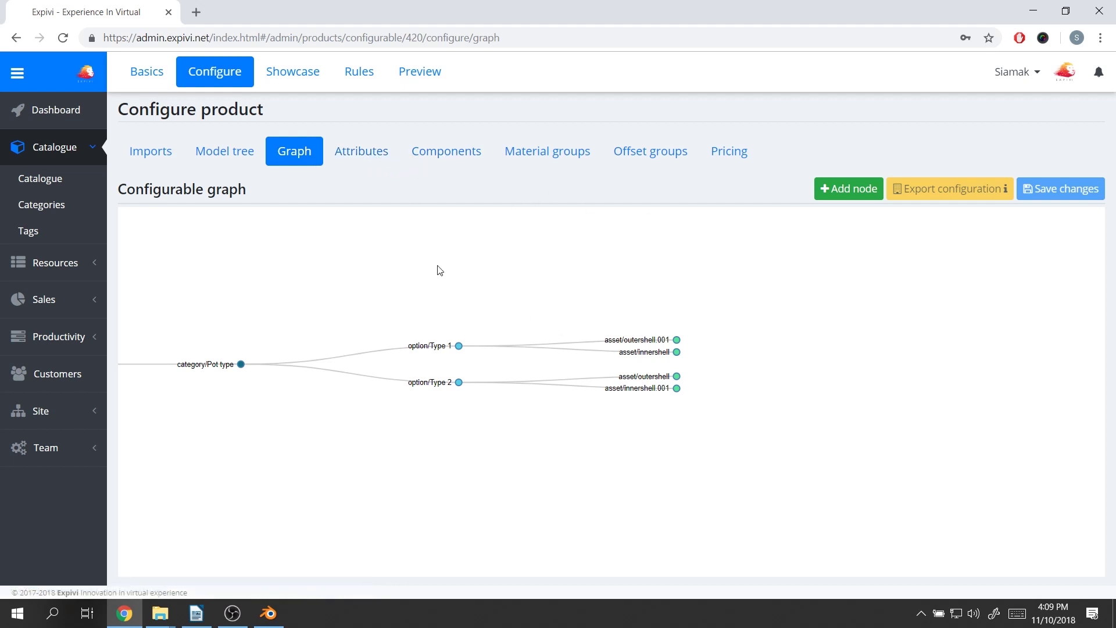
- Trace the graph close up from the configurable root through Pot type to the Type 1 and Type 2 options and their assets
{"action": "left_click_drag", "start_coordinate": [321, 315], "coordinate": [349, 290]}
{"action": "scroll", "coordinate": [312, 287], "scroll_direction": "up", "scroll_amount": 2}
{"action": "left_click_drag", "start_coordinate": [514, 262], "coordinate": [532, 289]}
{"action": "scroll", "coordinate": [457, 336], "scroll_direction": "up", "scroll_amount": 2}
{"action": "left_click_drag", "start_coordinate": [456, 336], "coordinate": [986, 281]}
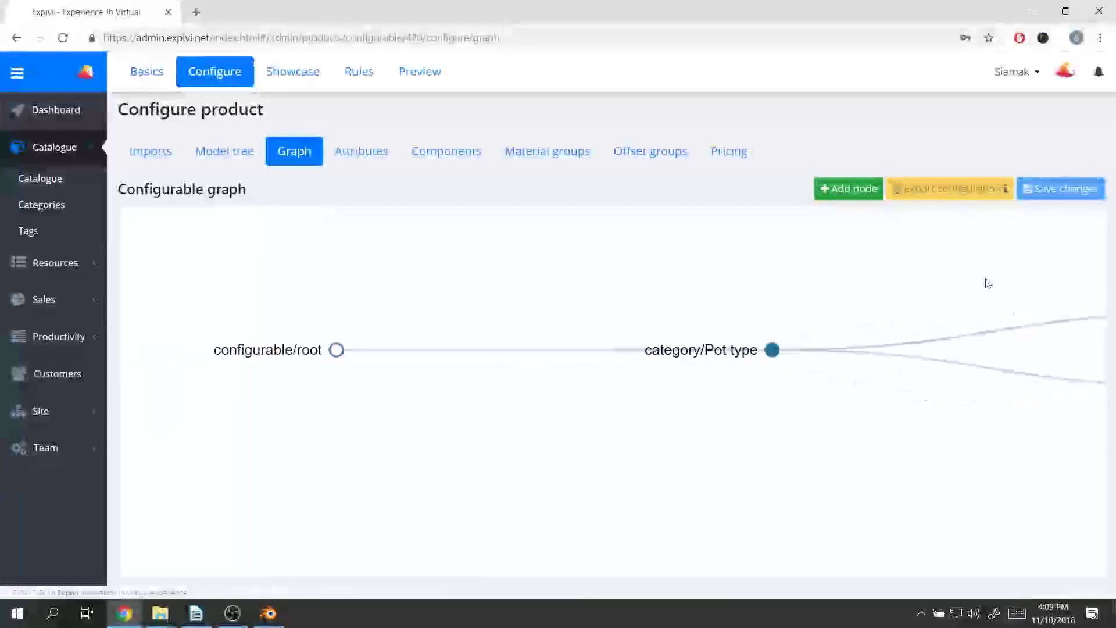
{"action": "left_click_drag", "start_coordinate": [830, 266], "coordinate": [298, 278]}
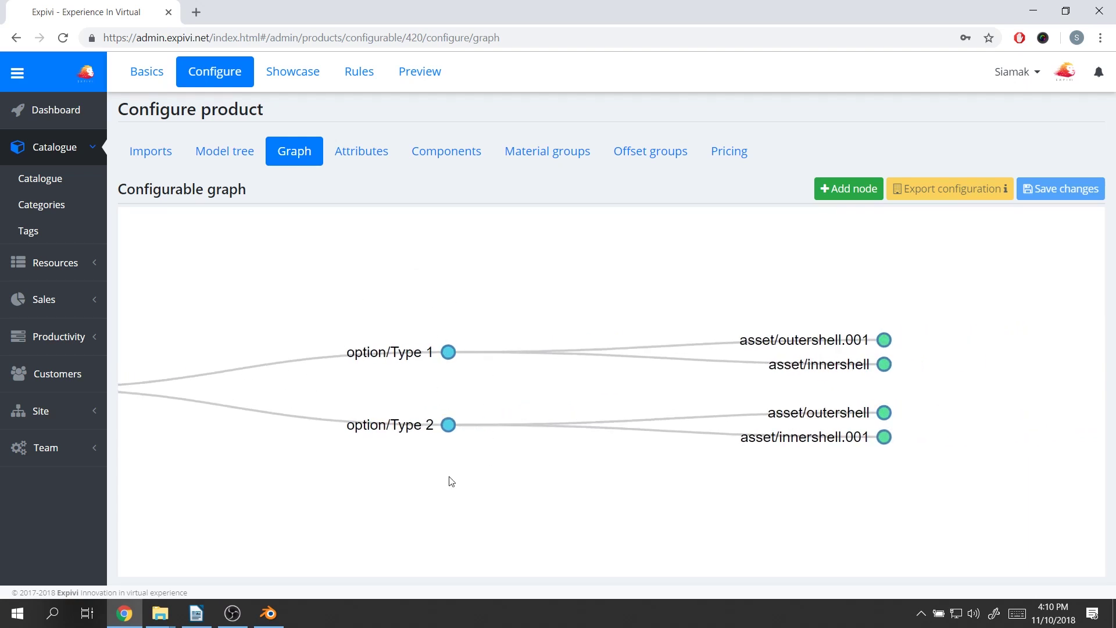
{"action": "left_click_drag", "start_coordinate": [667, 234], "coordinate": [520, 244]}
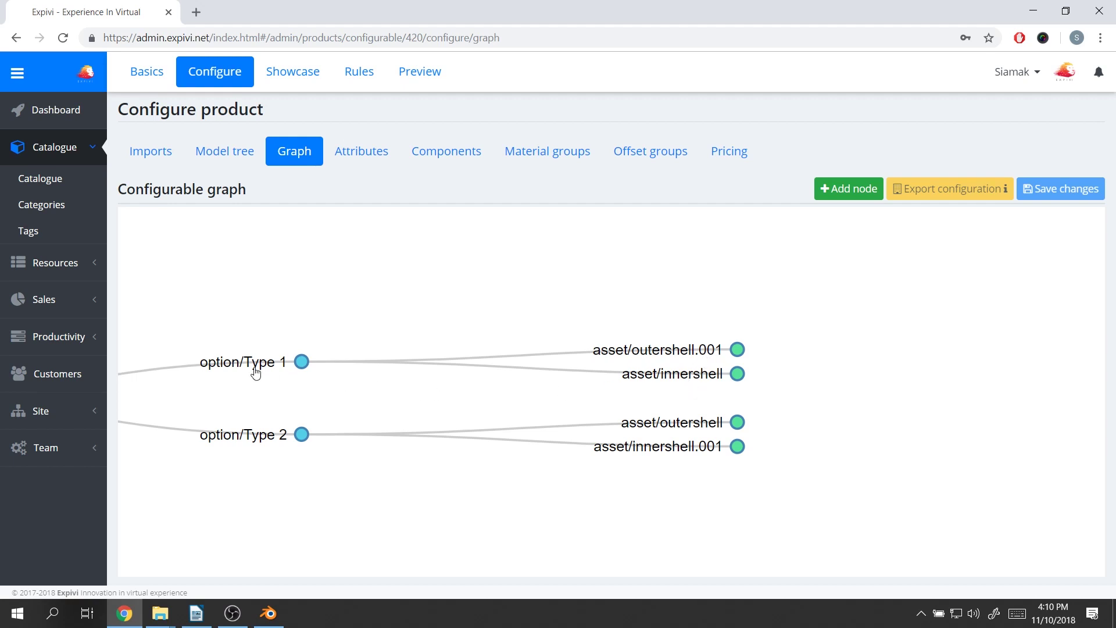
{"action": "left_click_drag", "start_coordinate": [534, 283], "coordinate": [823, 260]}
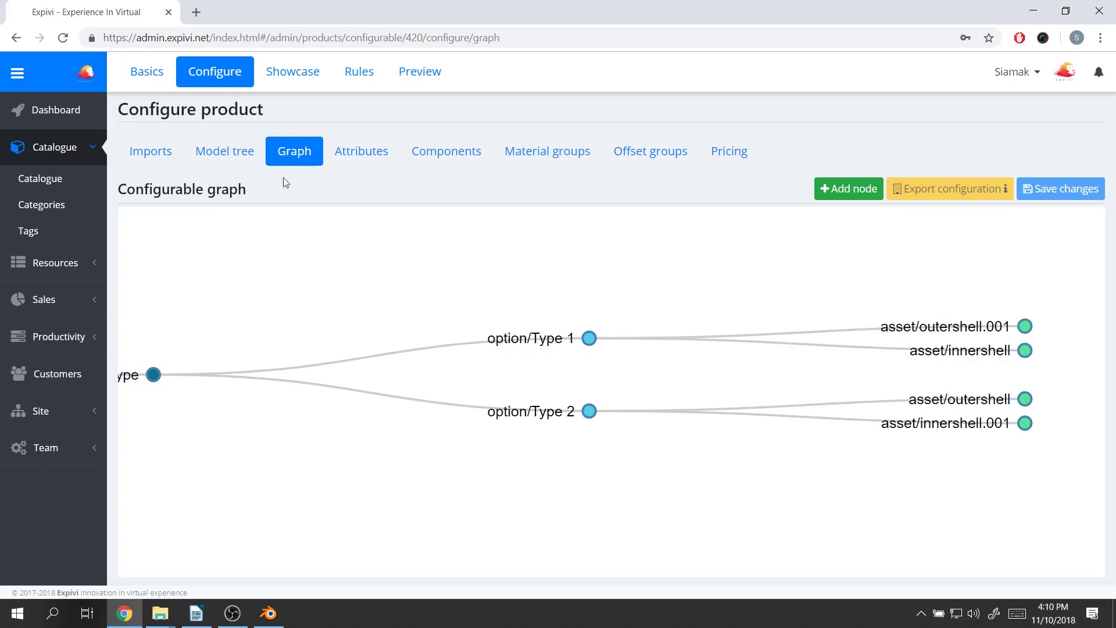
- Inspect the graph node settings of the outershell.001 and innershell assets under Type 1
{"action": "left_click_drag", "start_coordinate": [942, 272], "coordinate": [664, 317]}
{"action": "right_click", "coordinate": [689, 337]}
{"action": "left_click", "coordinate": [737, 343]}
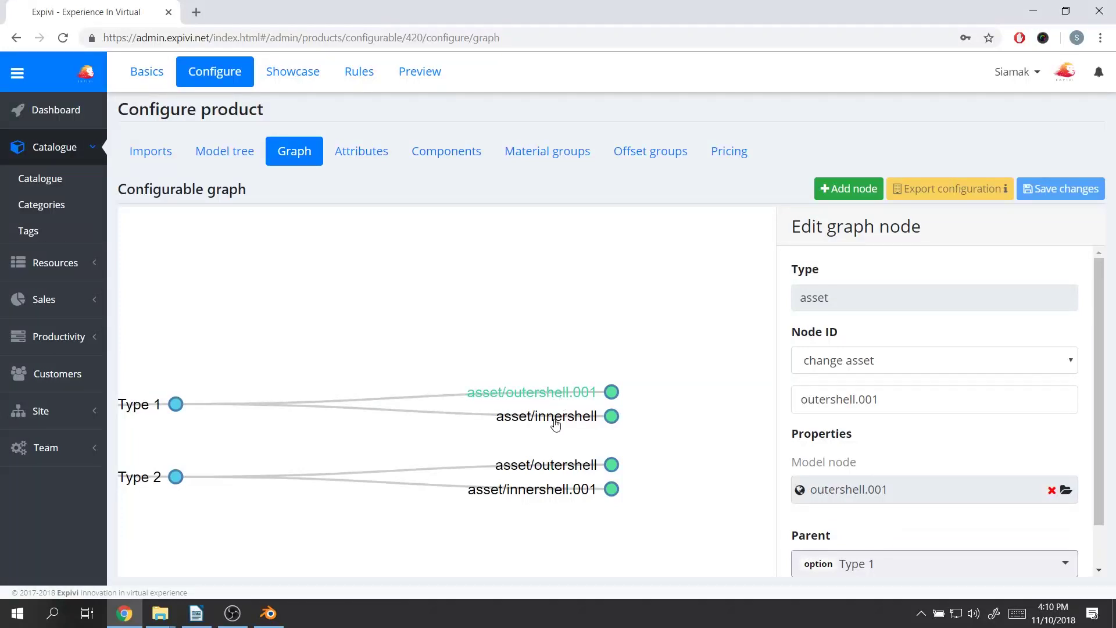
{"action": "right_click", "coordinate": [555, 425]}
{"action": "left_click", "coordinate": [570, 429]}
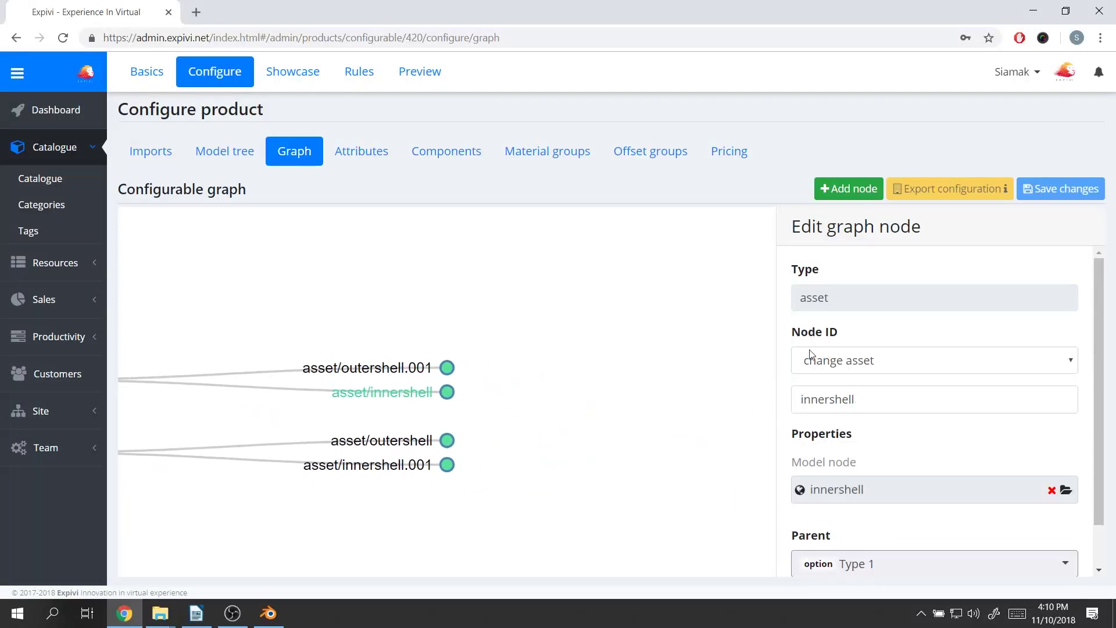
- Check the innershell asset's linked model node in the model node hierarchy without choosing another node
{"action": "scroll", "coordinate": [960, 413], "scroll_direction": "down", "scroll_amount": 1}
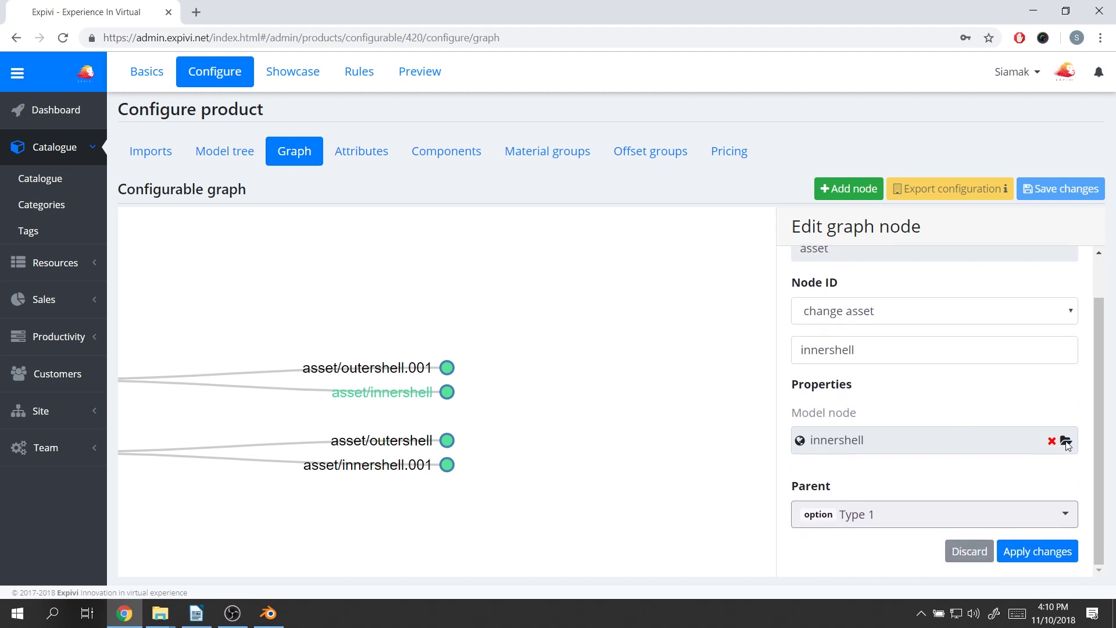
{"action": "left_click", "coordinate": [1067, 443]}
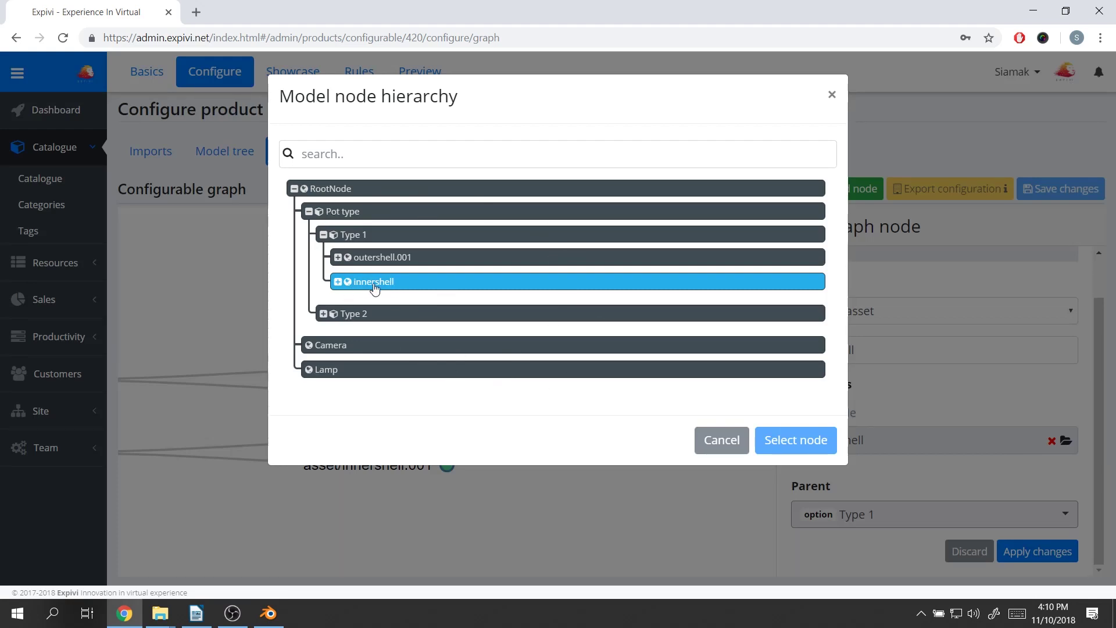
{"action": "left_click", "coordinate": [722, 445]}
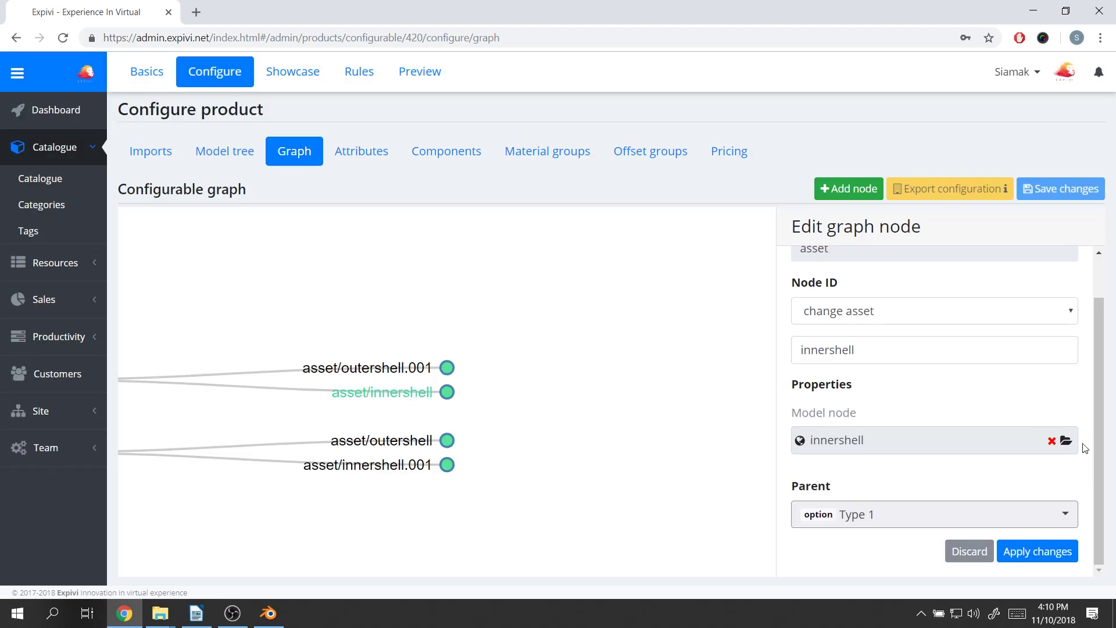
{"action": "left_click", "coordinate": [1067, 441]}
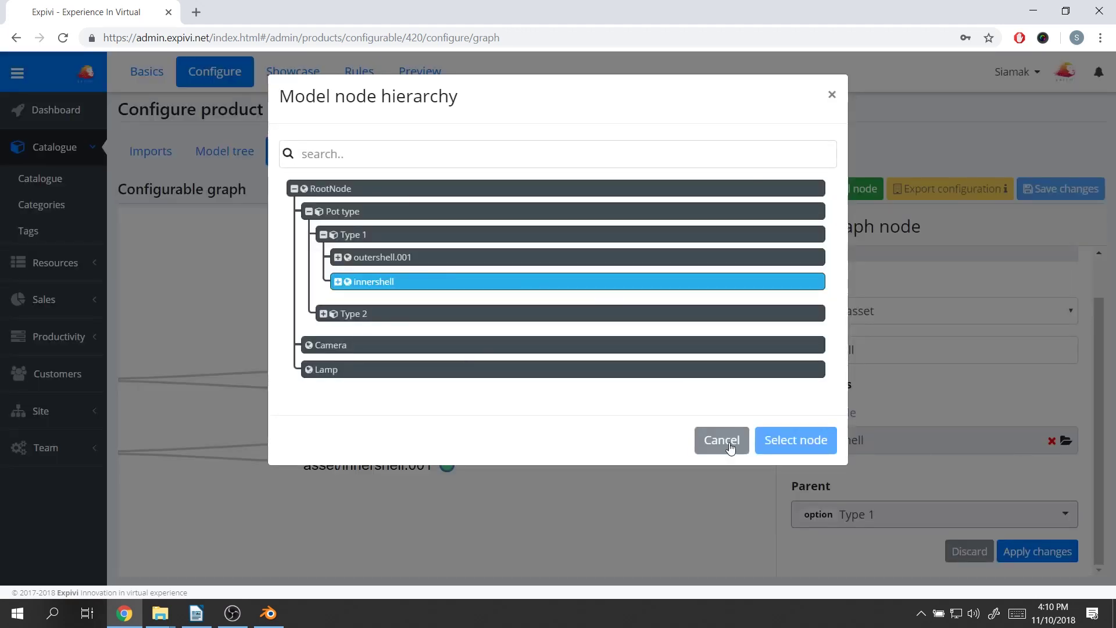
{"action": "left_click", "coordinate": [729, 446]}
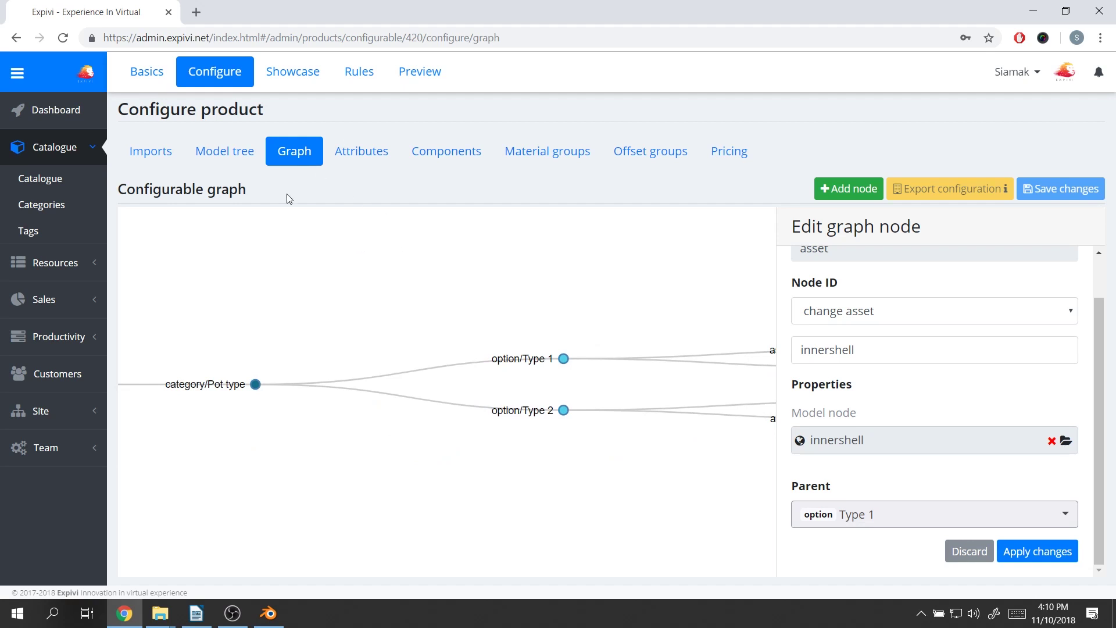
- Expand the model tree down to the Pot type answers and view the node types that can be appended to RootNode
{"action": "left_click", "coordinate": [226, 151]}
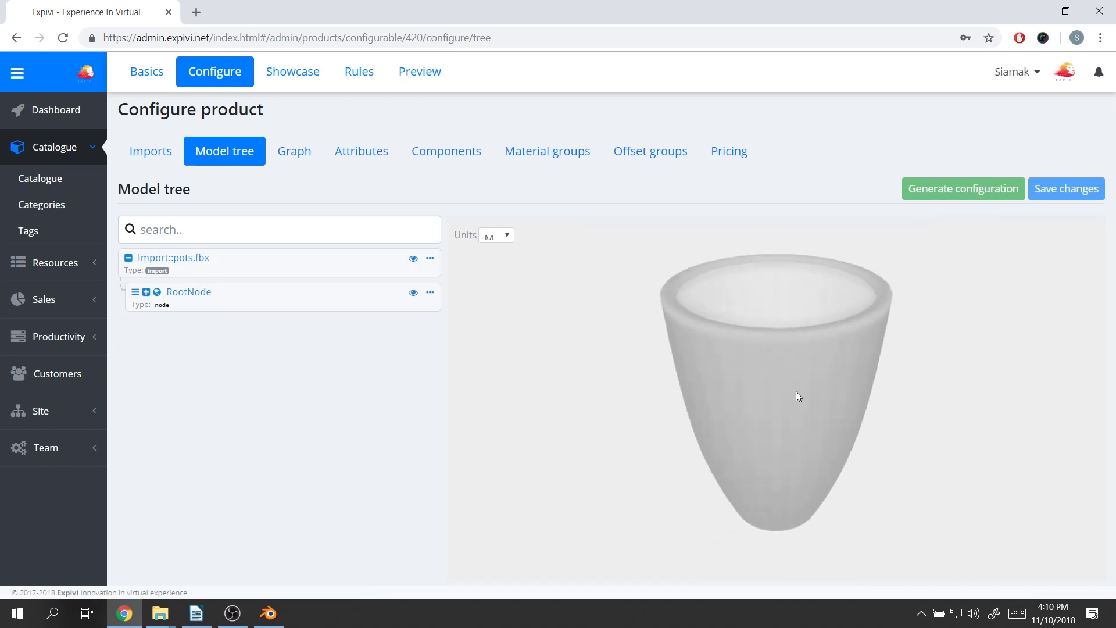
{"action": "left_click", "coordinate": [146, 293]}
{"action": "left_click", "coordinate": [154, 327]}
{"action": "left_click", "coordinate": [320, 410]}
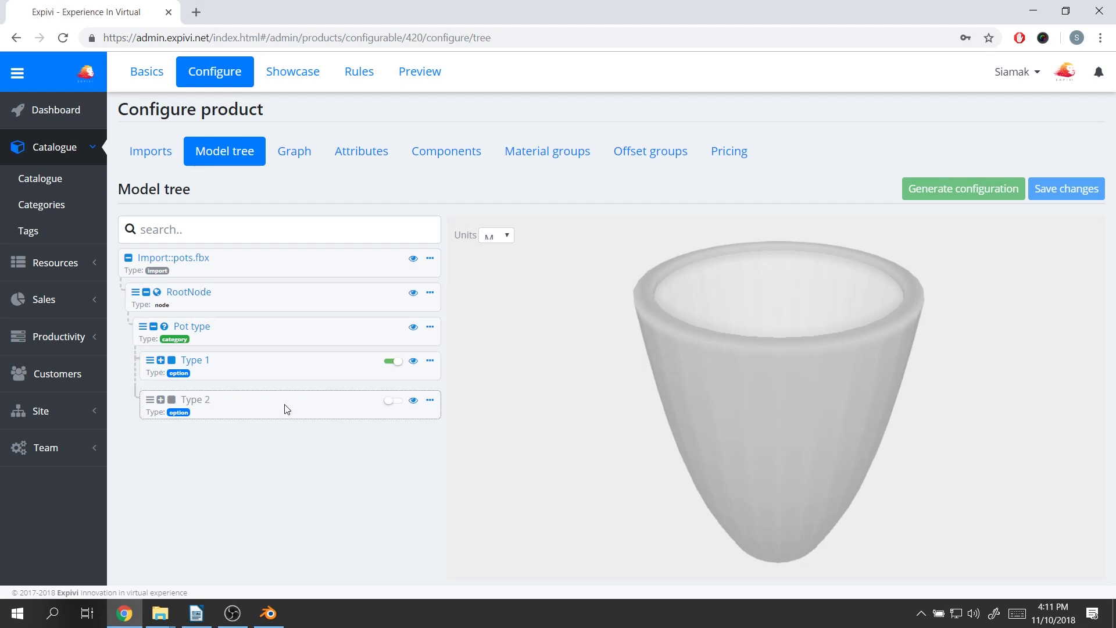
{"action": "left_click", "coordinate": [431, 293]}
{"action": "mouse_move", "coordinate": [456, 307]}
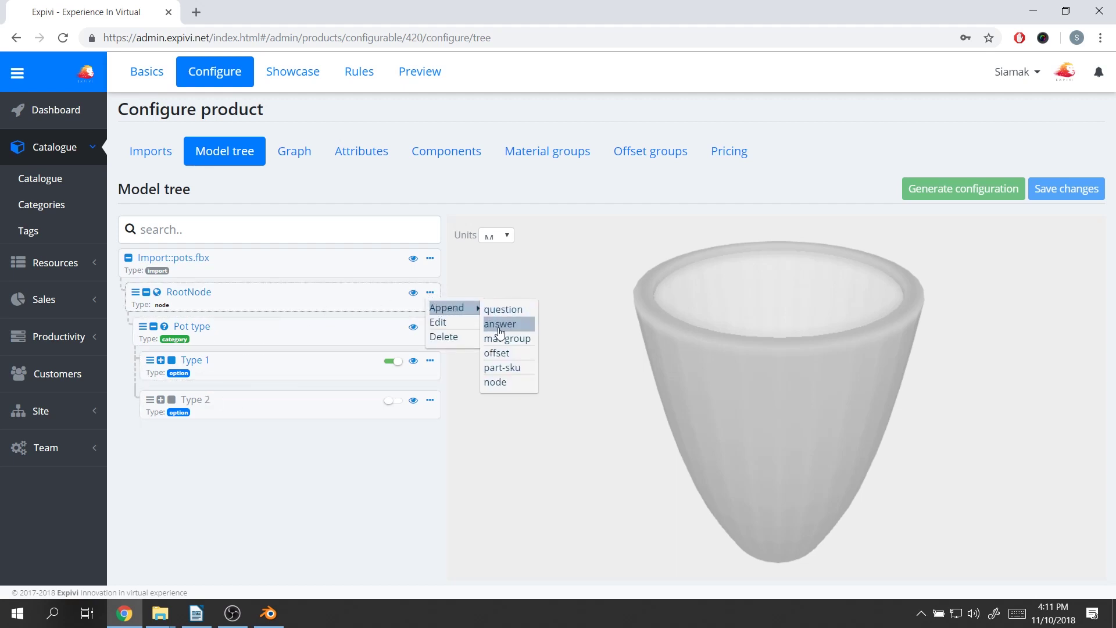
{"action": "left_click", "coordinate": [228, 375]}
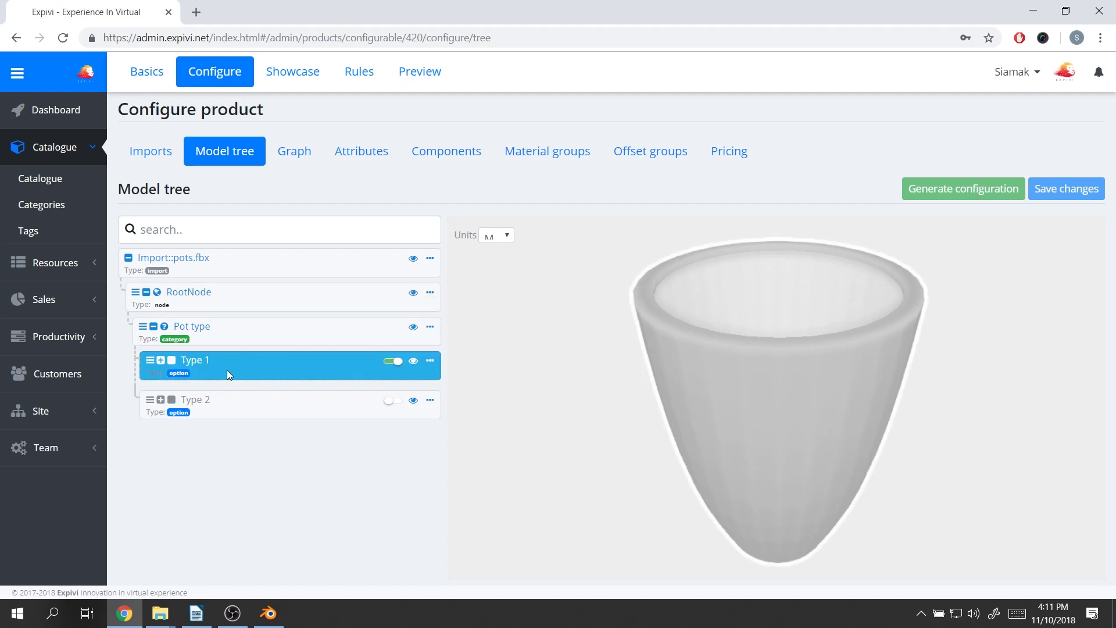
- Examine Type 1's child nodes and available node actions in the model tree, and collapse Type 1 with it selected
{"action": "left_click", "coordinate": [161, 361]}
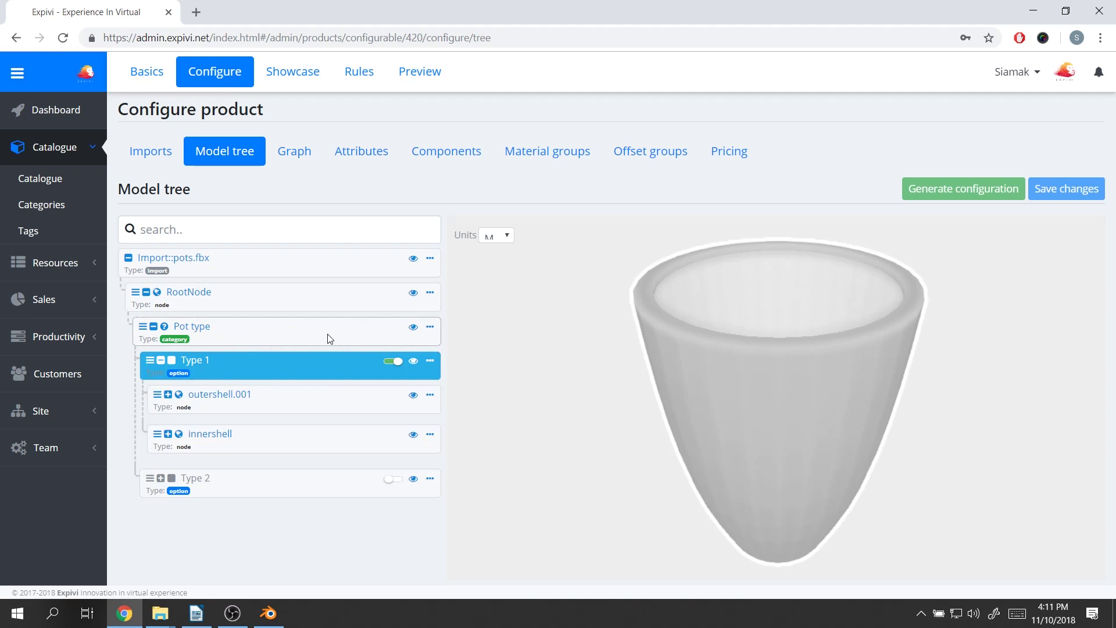
{"action": "left_click", "coordinate": [430, 361]}
{"action": "mouse_move", "coordinate": [459, 377]}
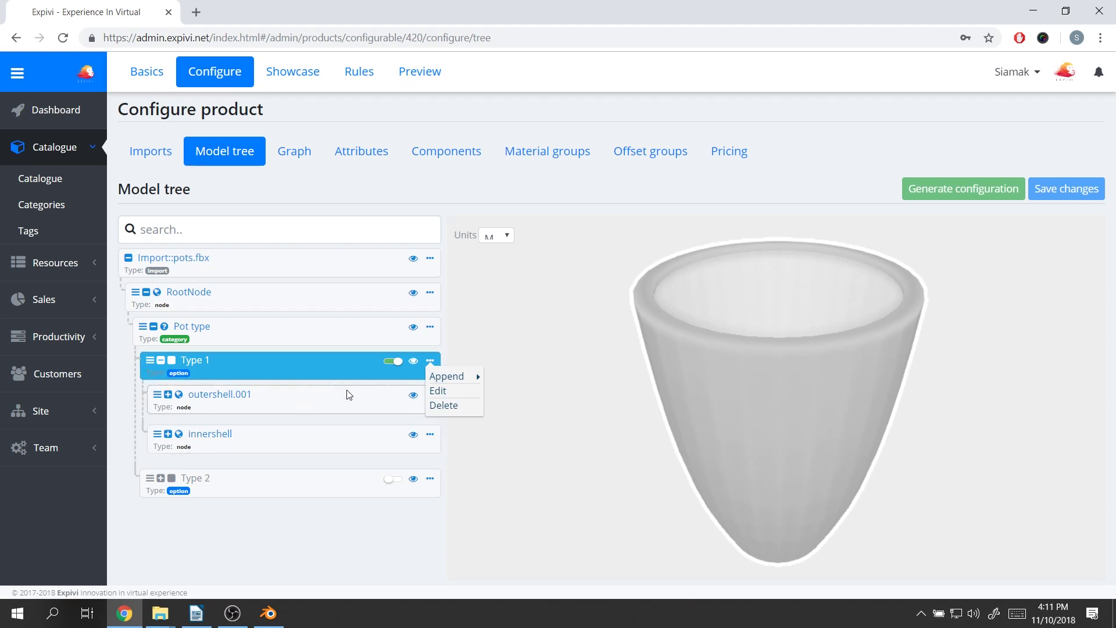
{"action": "left_click", "coordinate": [331, 398]}
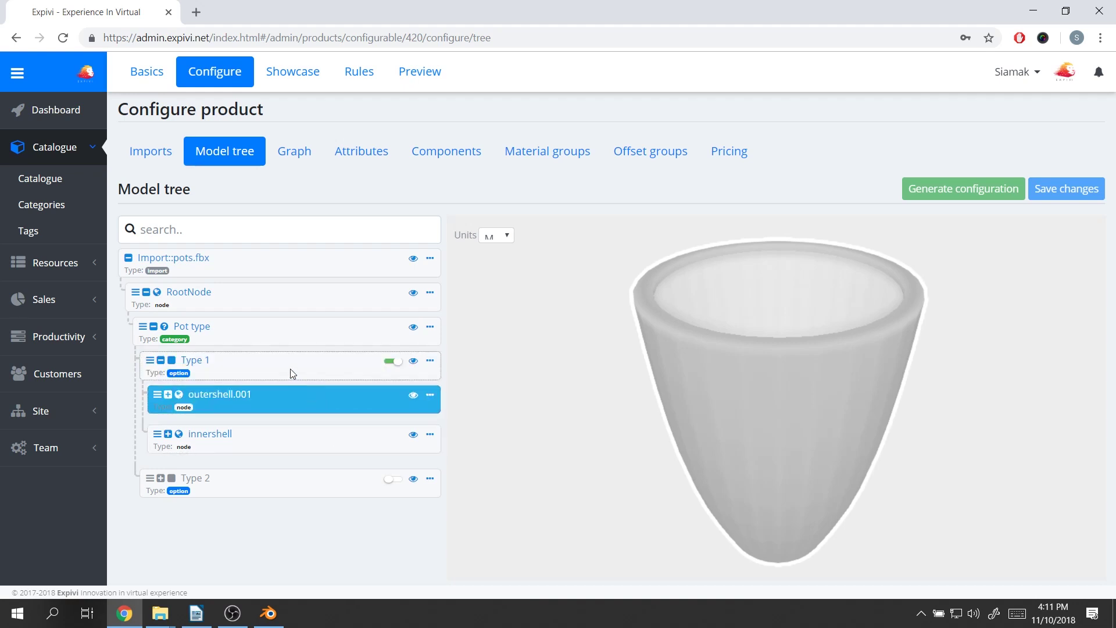
{"action": "left_click", "coordinate": [235, 377]}
{"action": "left_click", "coordinate": [161, 360]}
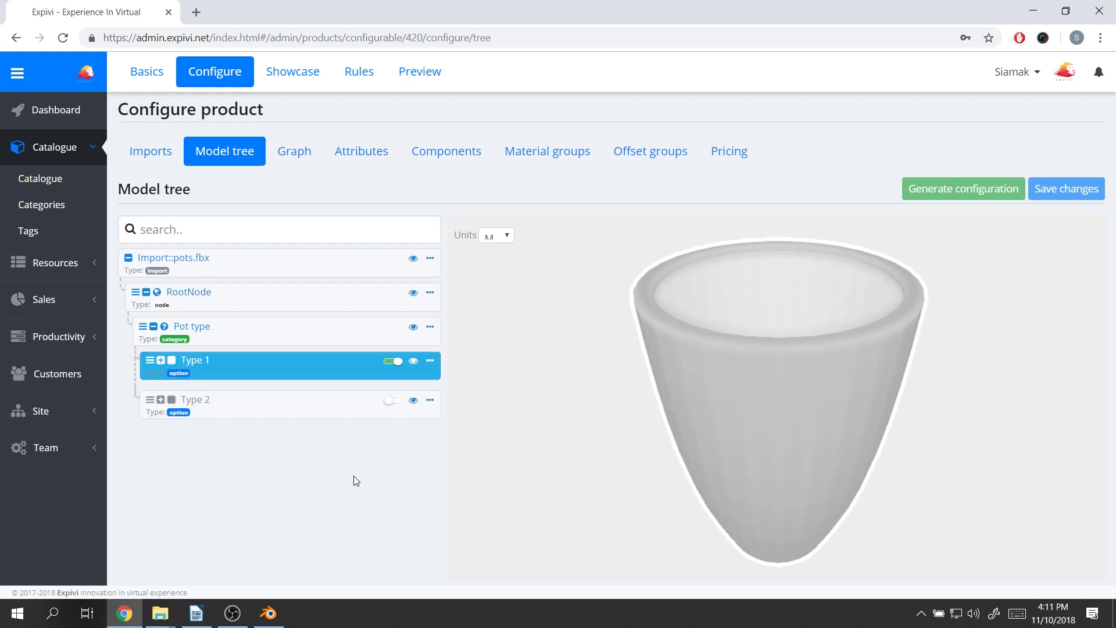
{"action": "mouse_move", "coordinate": [854, 396]}
{"action": "left_mouse_down"}
{"action": "mouse_move", "coordinate": [815, 411]}
{"action": "mouse_move", "coordinate": [842, 386]}
{"action": "left_mouse_up"}
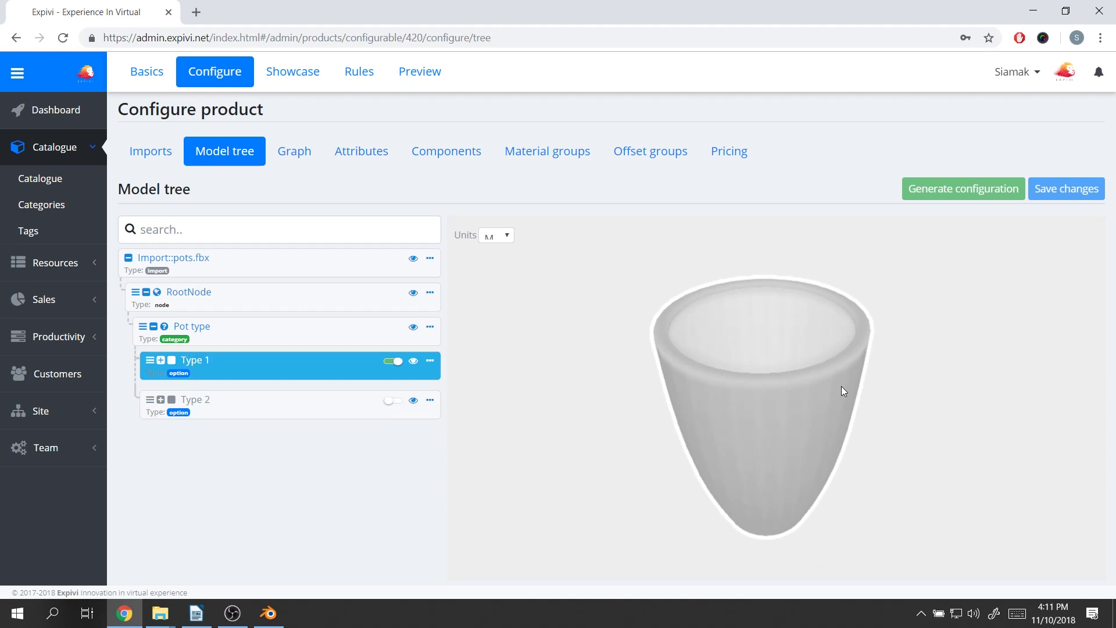
- Open the showcase scene editor and preview the Product Node's Pot type attribute by switching between Type 1 and Type 2
{"action": "left_click", "coordinate": [291, 80]}
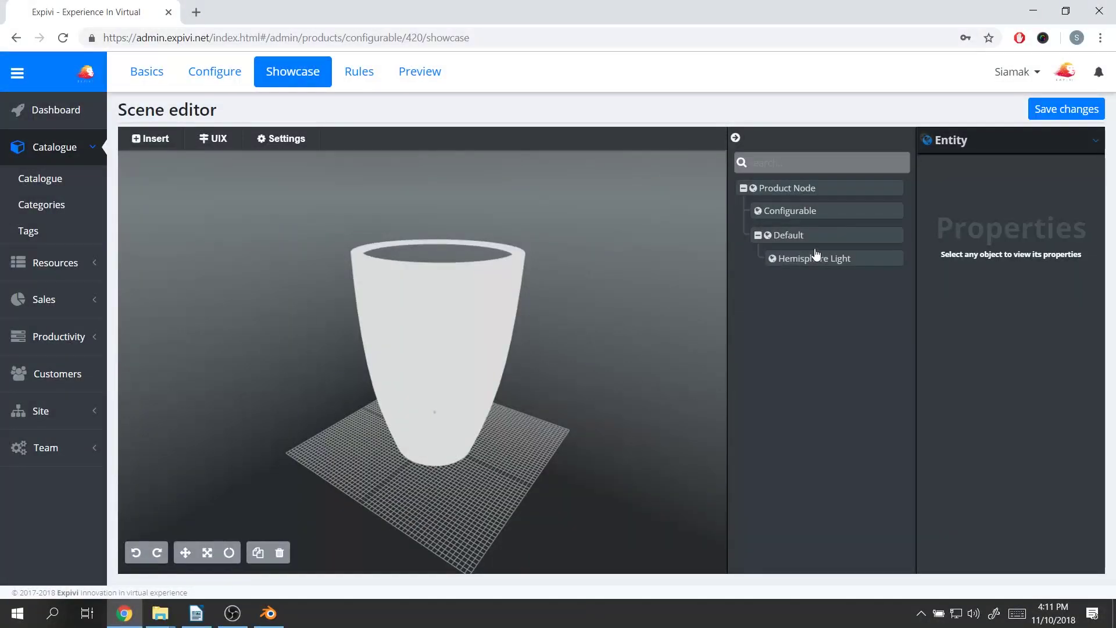
{"action": "left_click", "coordinate": [819, 188]}
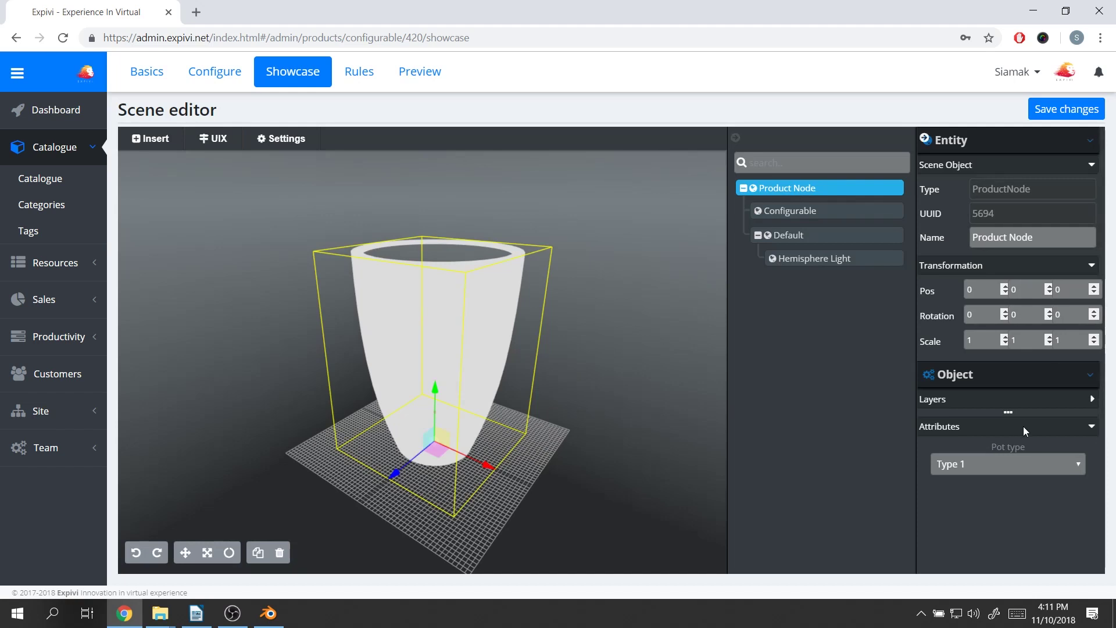
{"action": "left_click", "coordinate": [1027, 400]}
{"action": "left_click", "coordinate": [1018, 470]}
{"action": "left_click", "coordinate": [997, 500]}
{"action": "left_click", "coordinate": [983, 464]}
{"action": "left_click", "coordinate": [981, 482]}
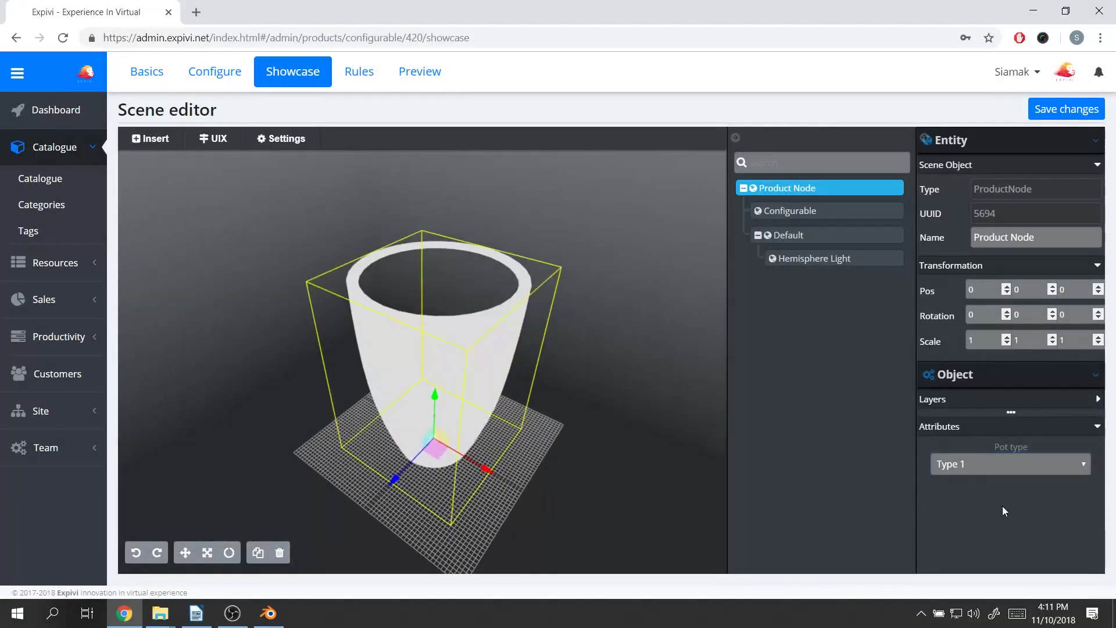
{"action": "left_click", "coordinate": [1012, 464]}
{"action": "left_click", "coordinate": [1009, 493]}
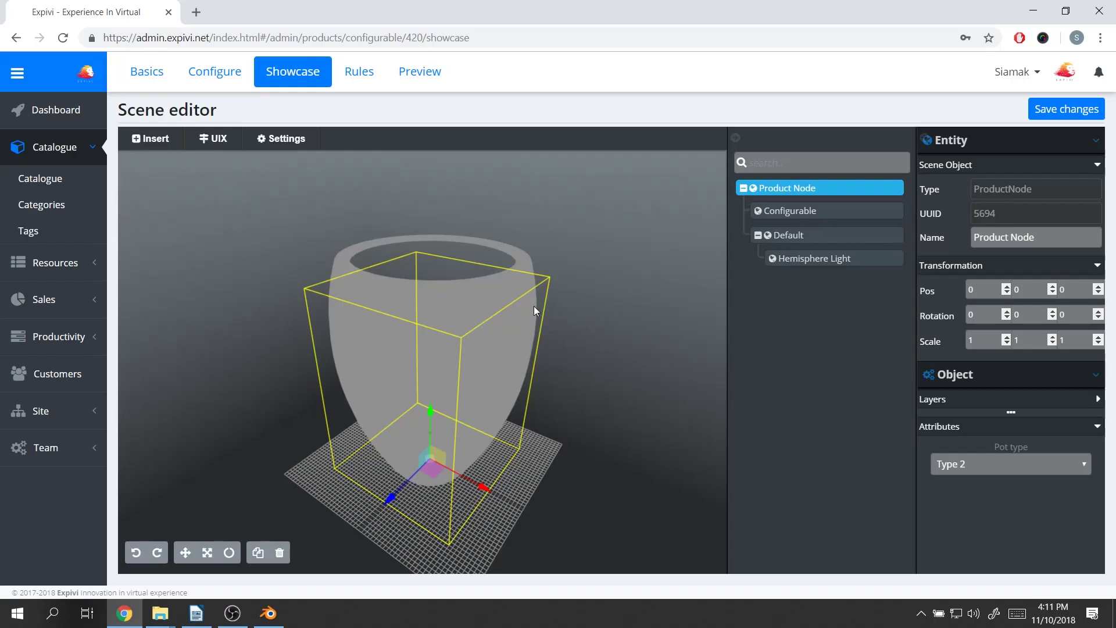
- Delete the pots.fbx import from the product's model imports
{"action": "left_click", "coordinate": [205, 79]}
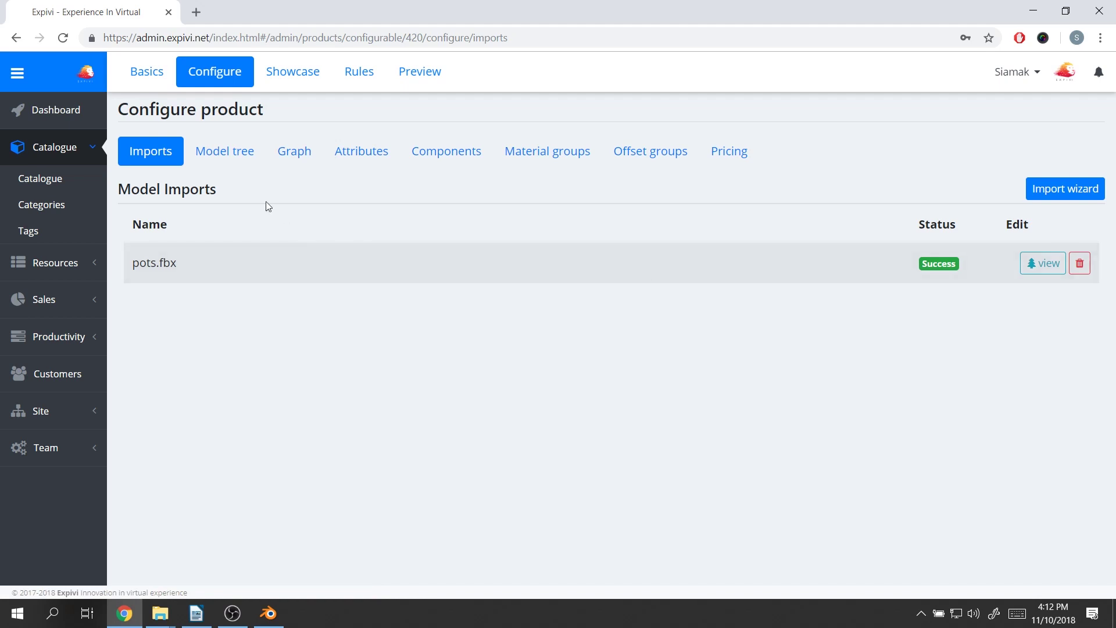
{"action": "left_click", "coordinate": [242, 155]}
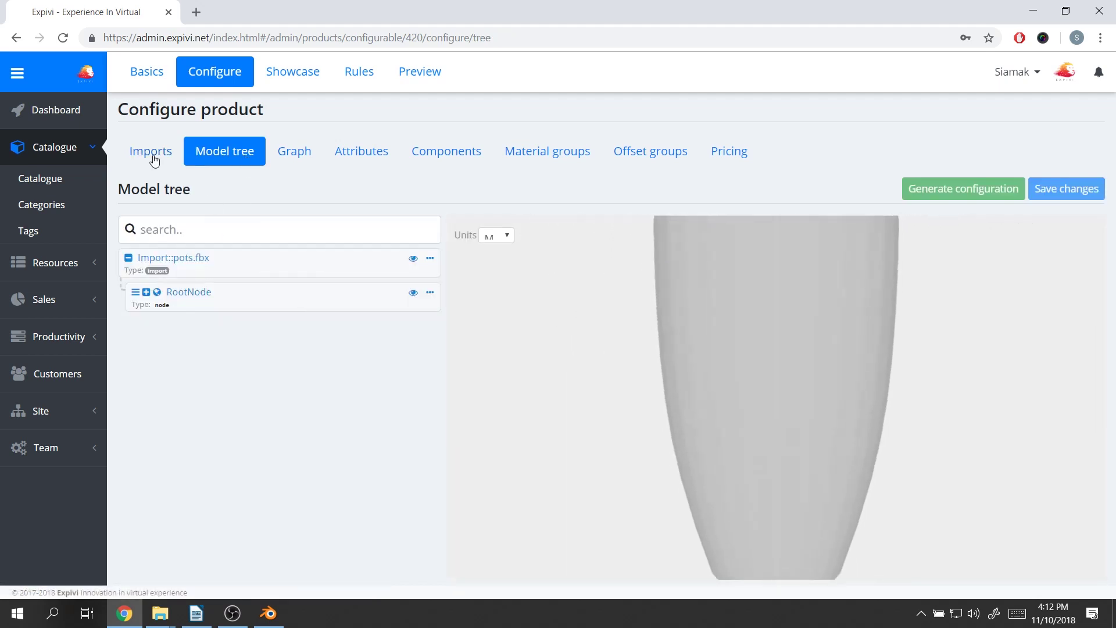
{"action": "left_click", "coordinate": [153, 158]}
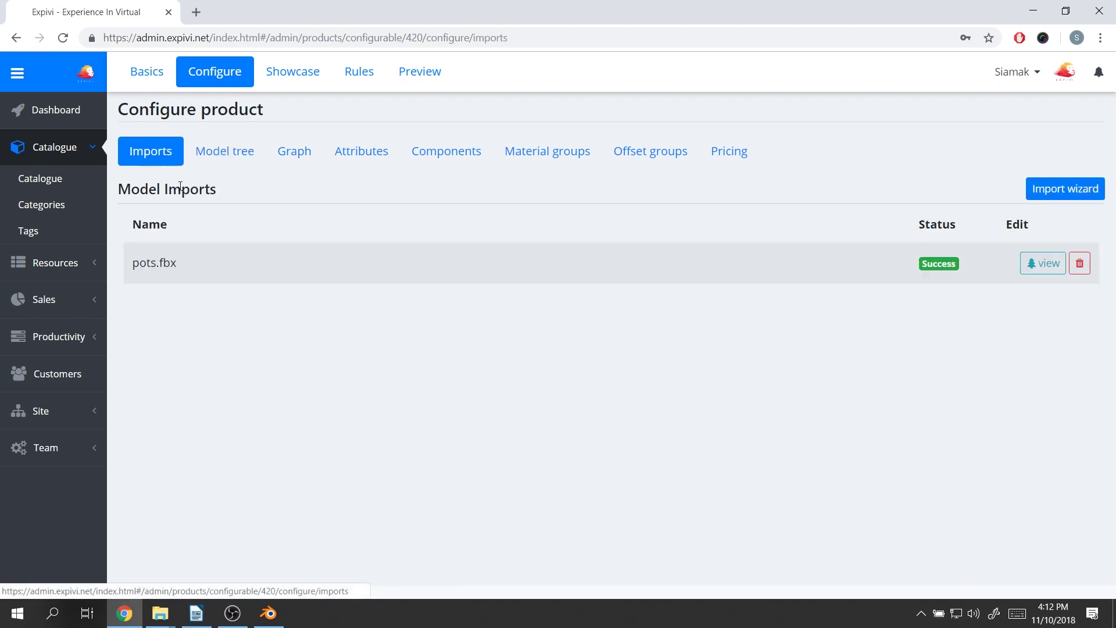
{"action": "left_click", "coordinate": [1080, 263]}
{"action": "left_click", "coordinate": [567, 240]}
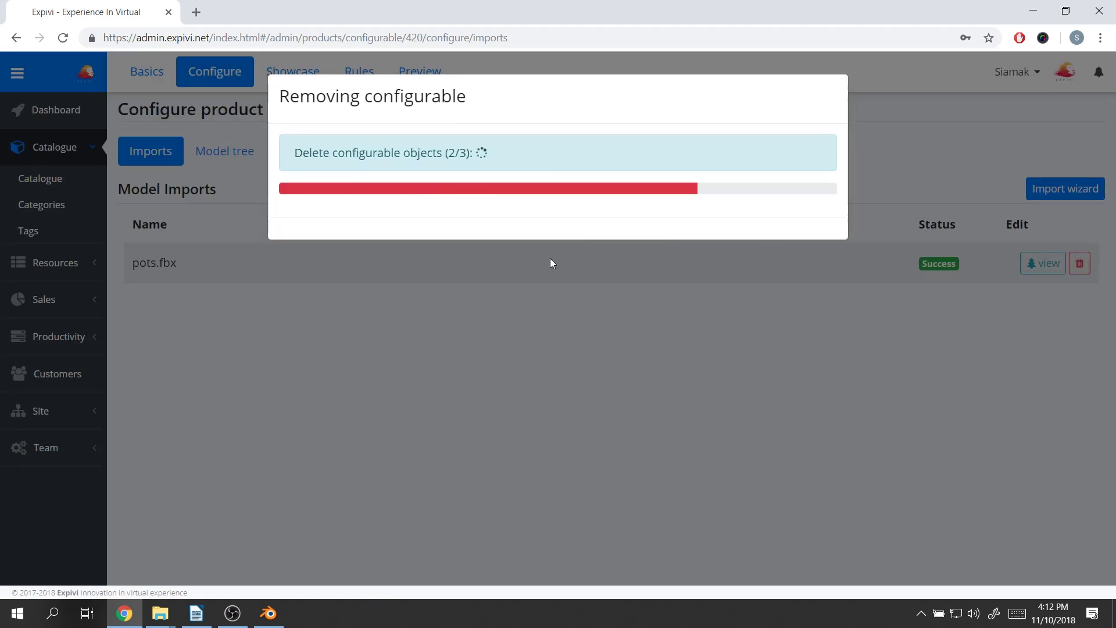
{"action": "left_click", "coordinate": [811, 242]}
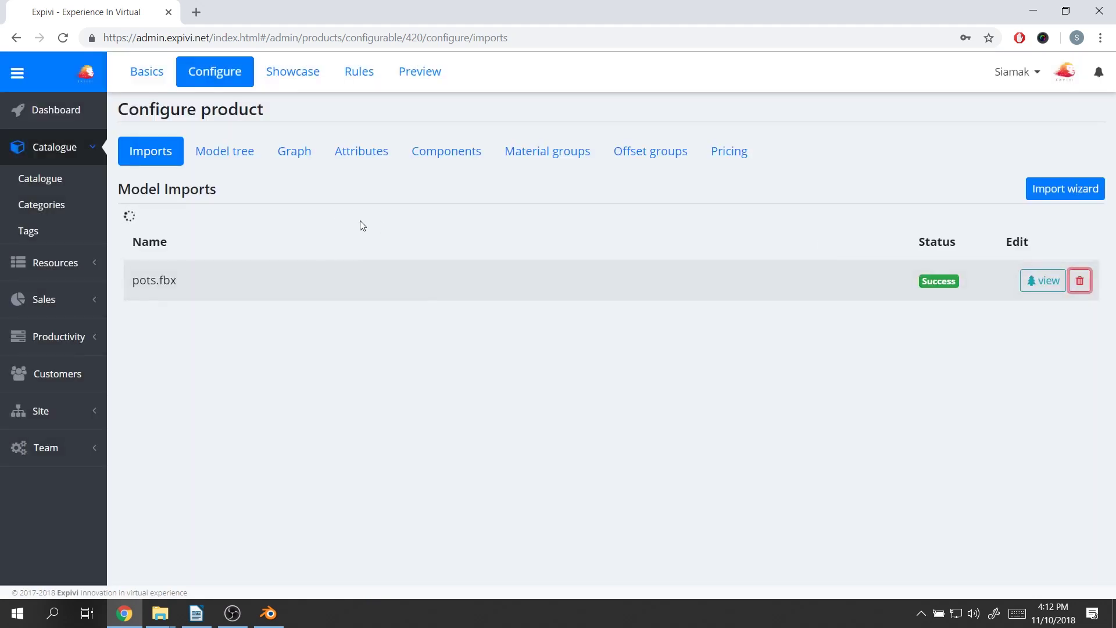
- Check what remains of the product's model tree, graph, attributes, components and imports after the removal
{"action": "left_click", "coordinate": [244, 153]}
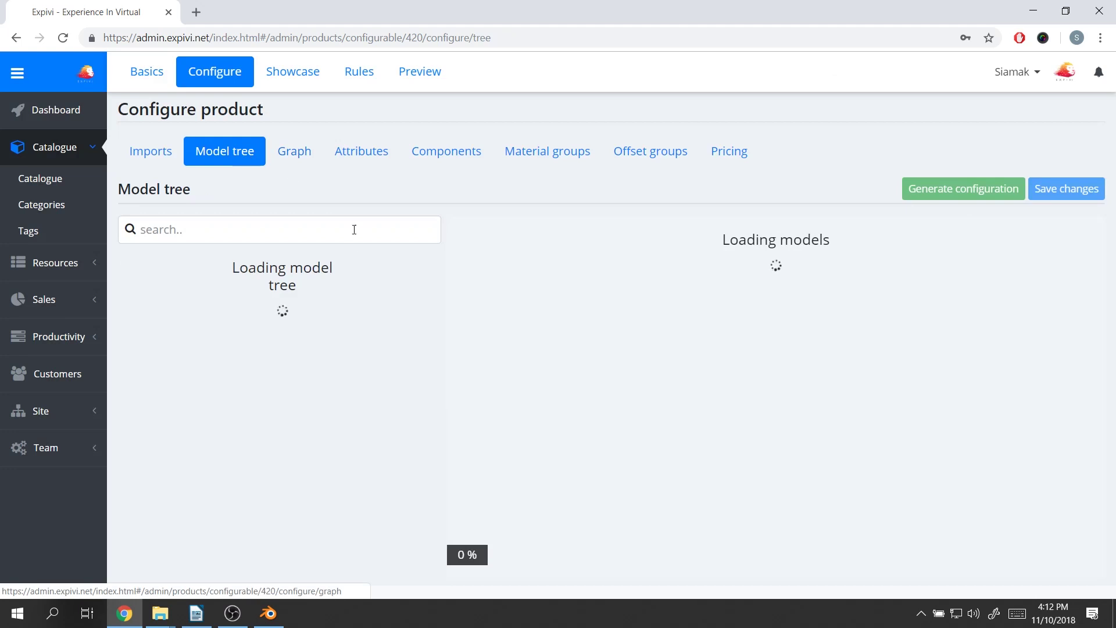
{"action": "left_click", "coordinate": [295, 152]}
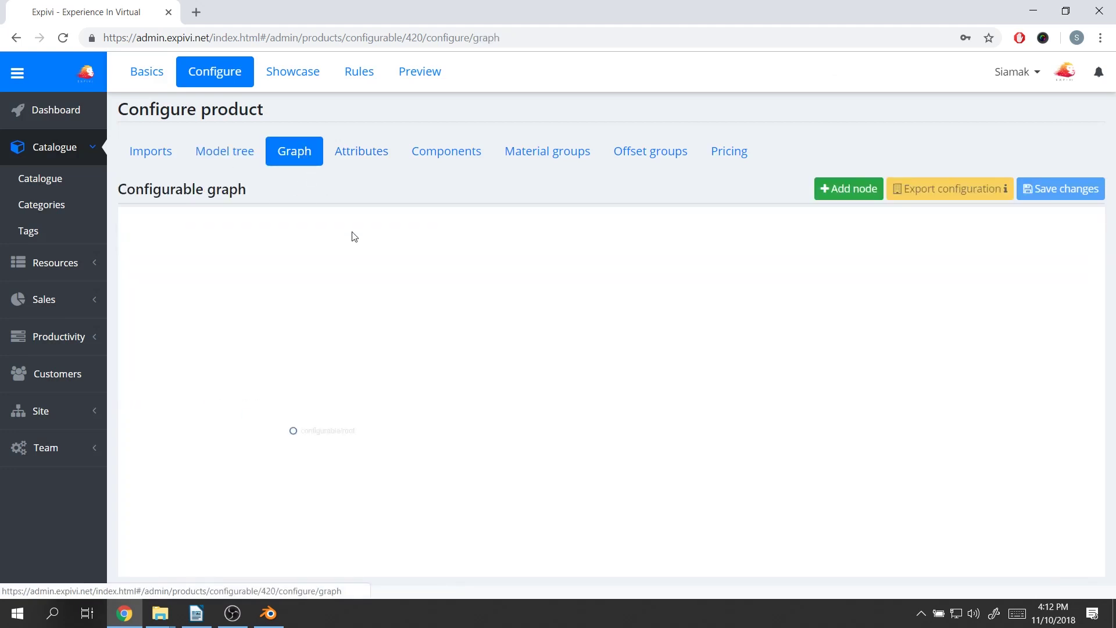
{"action": "left_click", "coordinate": [376, 161]}
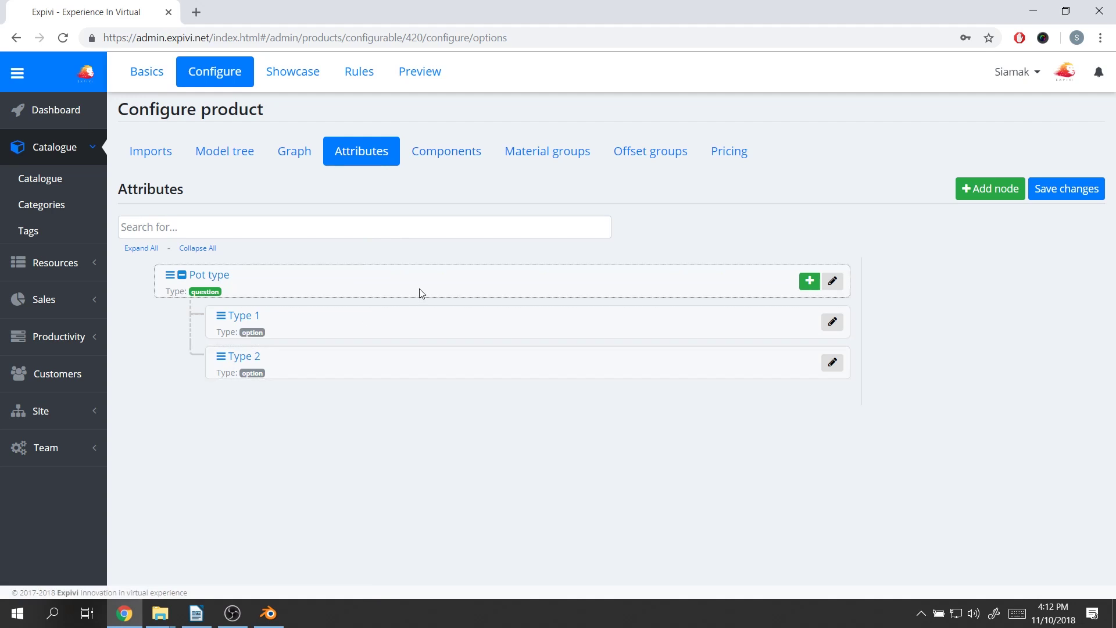
{"action": "left_click", "coordinate": [457, 154]}
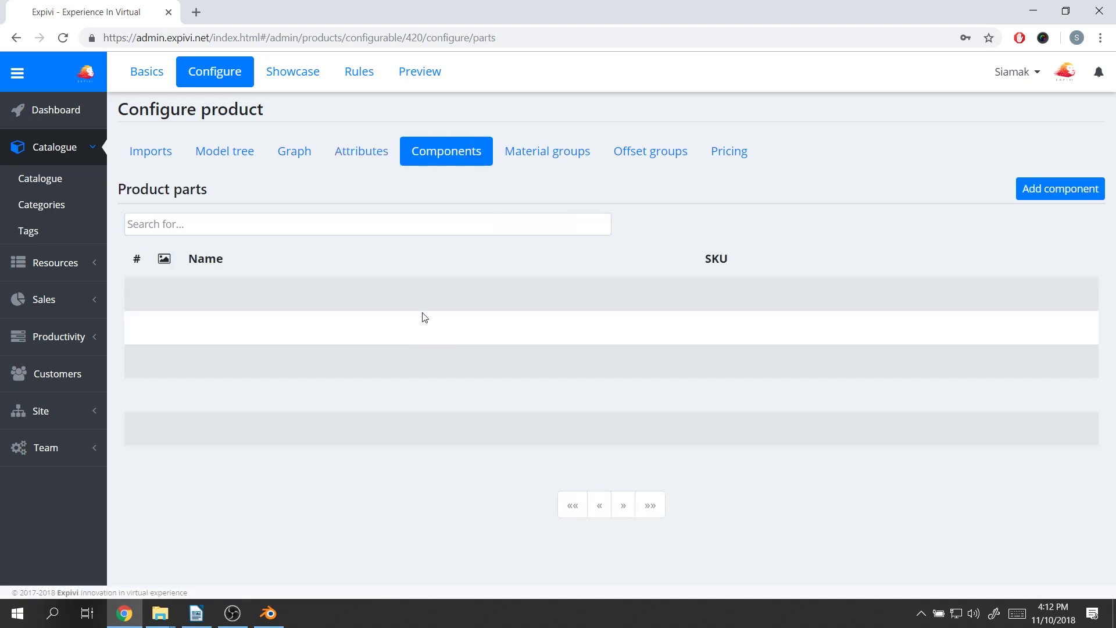
{"action": "left_click", "coordinate": [160, 153]}
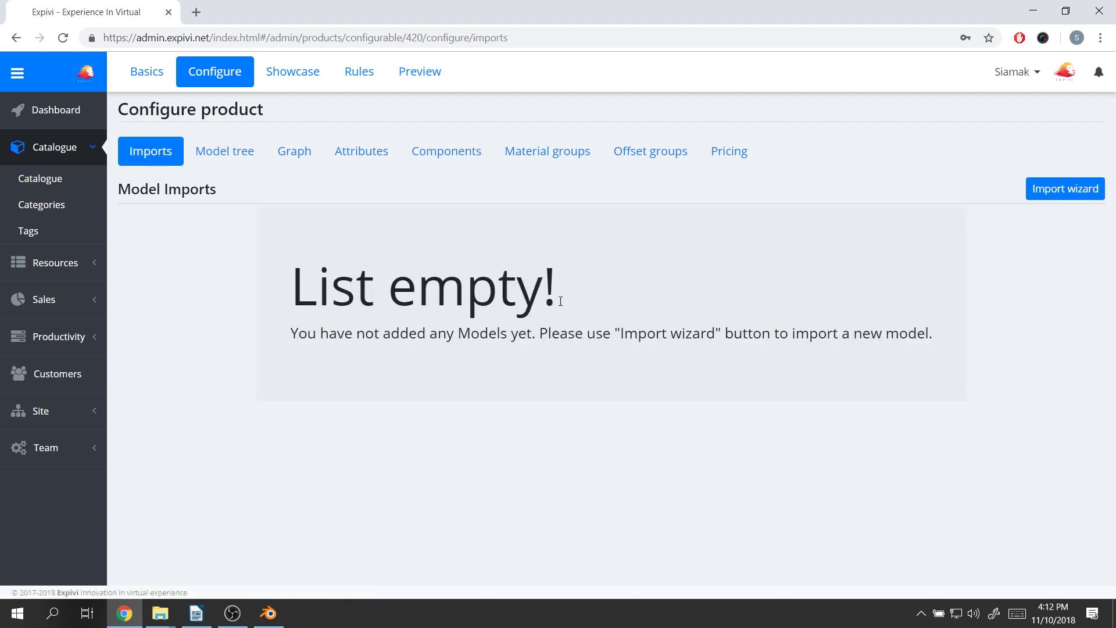
- Switch to Blender, enlarge the outliner area and hide the 3D view's properties sidebar with the pot in view
{"action": "left_click", "coordinate": [1033, 10]}
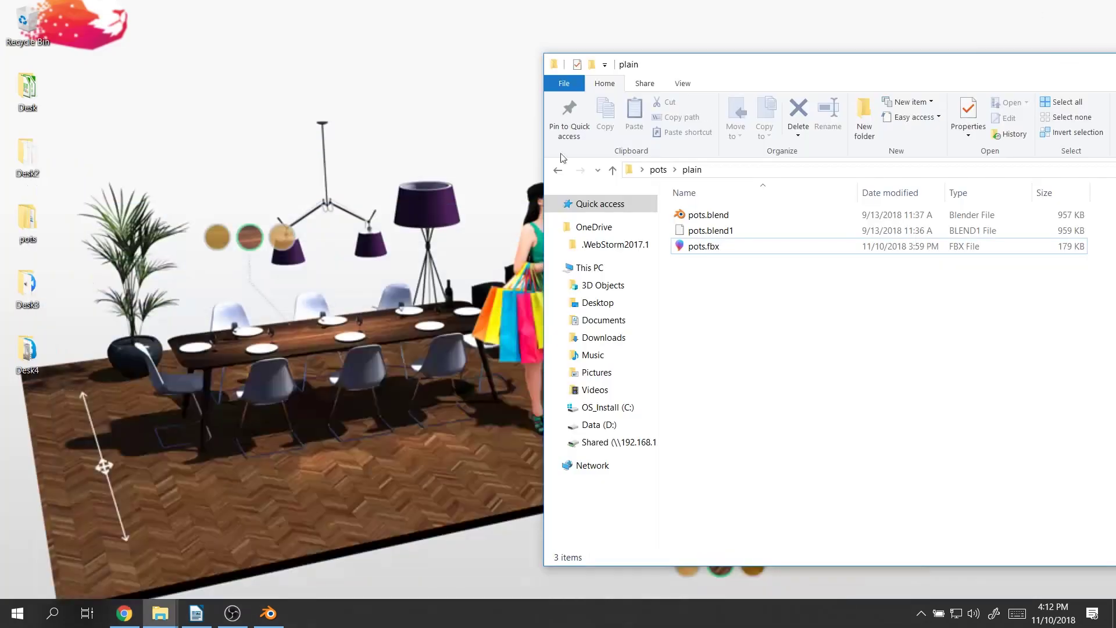
{"action": "left_click", "coordinate": [268, 614]}
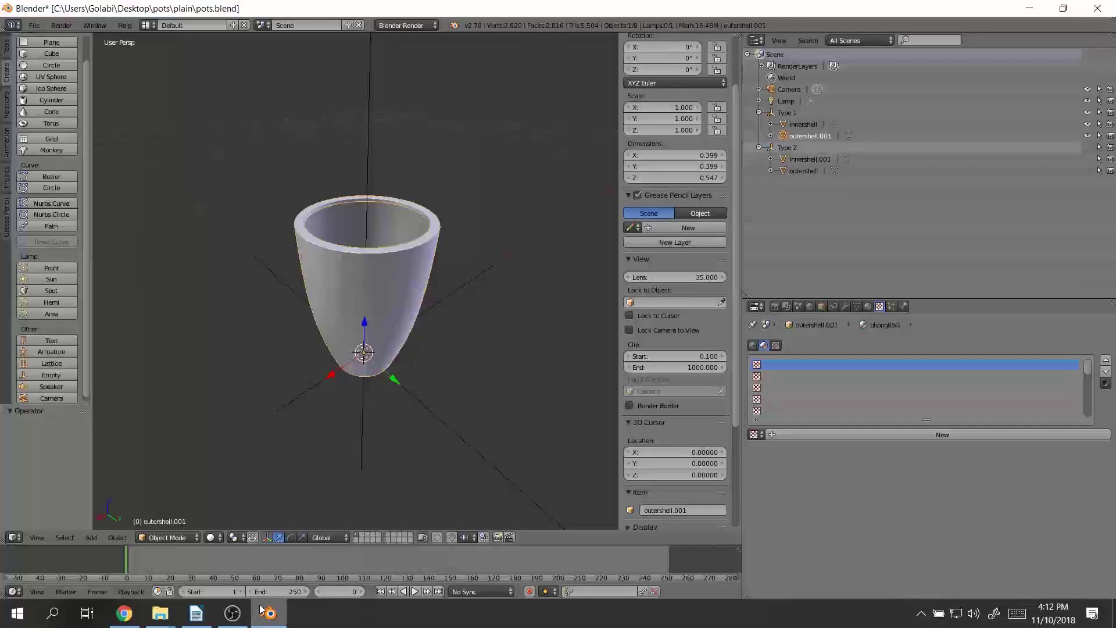
{"action": "middle_click_drag", "start_coordinate": [544, 293], "coordinate": [540, 320], "text": "shift"}
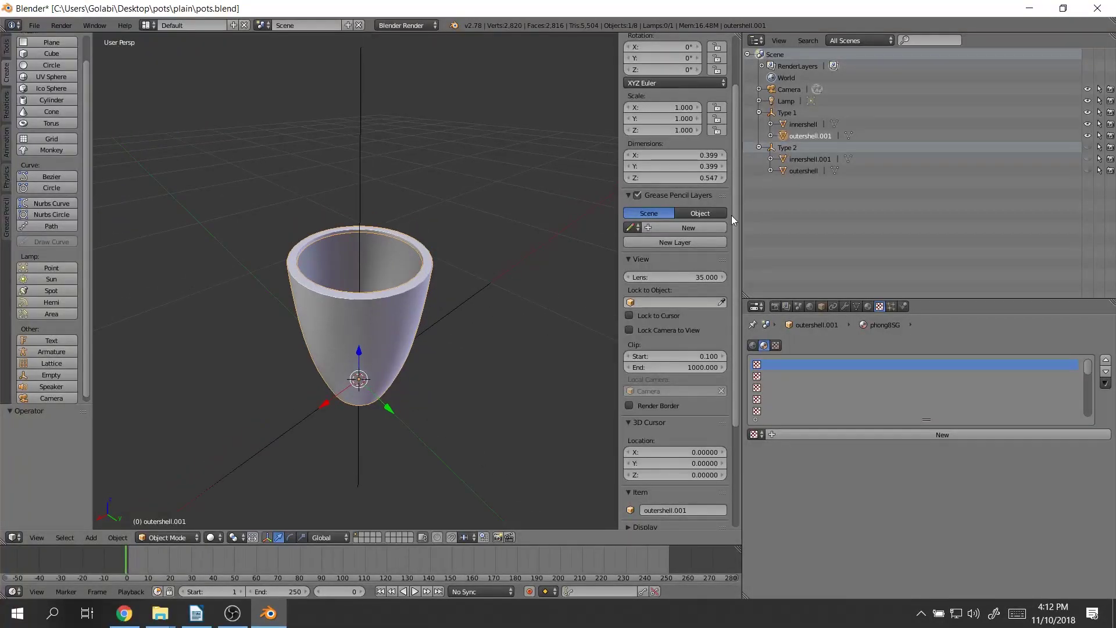
{"action": "left_click_drag", "start_coordinate": [809, 300], "coordinate": [807, 360]}
{"action": "left_click_drag", "start_coordinate": [743, 294], "coordinate": [647, 302]}
{"action": "scroll", "coordinate": [387, 345], "scroll_direction": "up", "scroll_amount": 3}
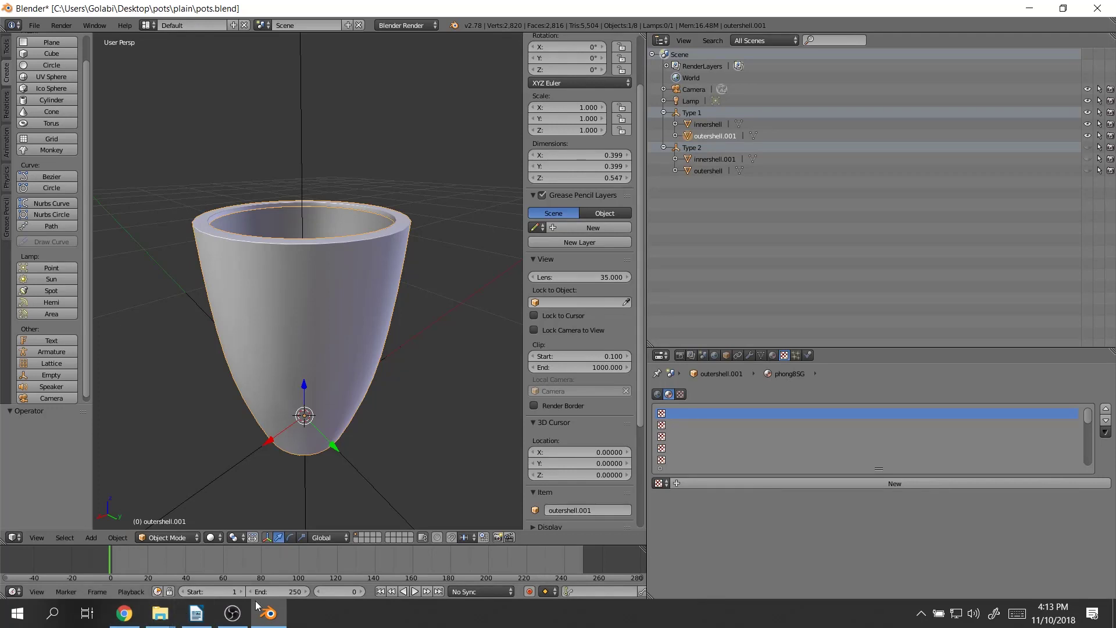
{"action": "scroll", "coordinate": [387, 326], "scroll_direction": "down", "scroll_amount": 1}
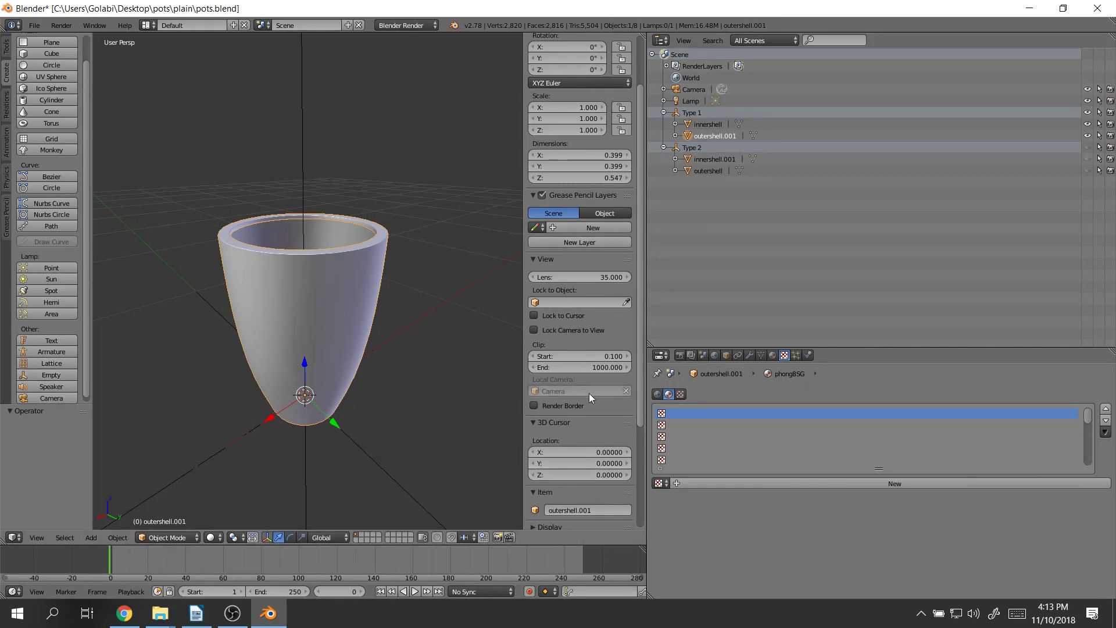
{"action": "scroll", "coordinate": [590, 396], "scroll_direction": "down", "scroll_amount": 2}
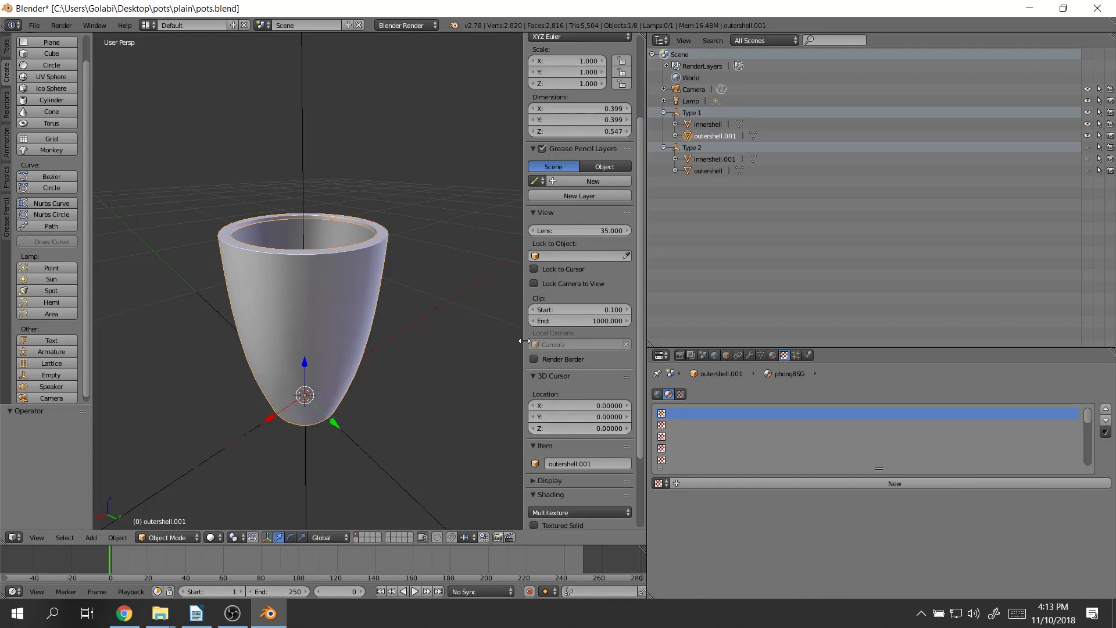
{"action": "left_click_drag", "start_coordinate": [524, 341], "coordinate": [646, 334]}
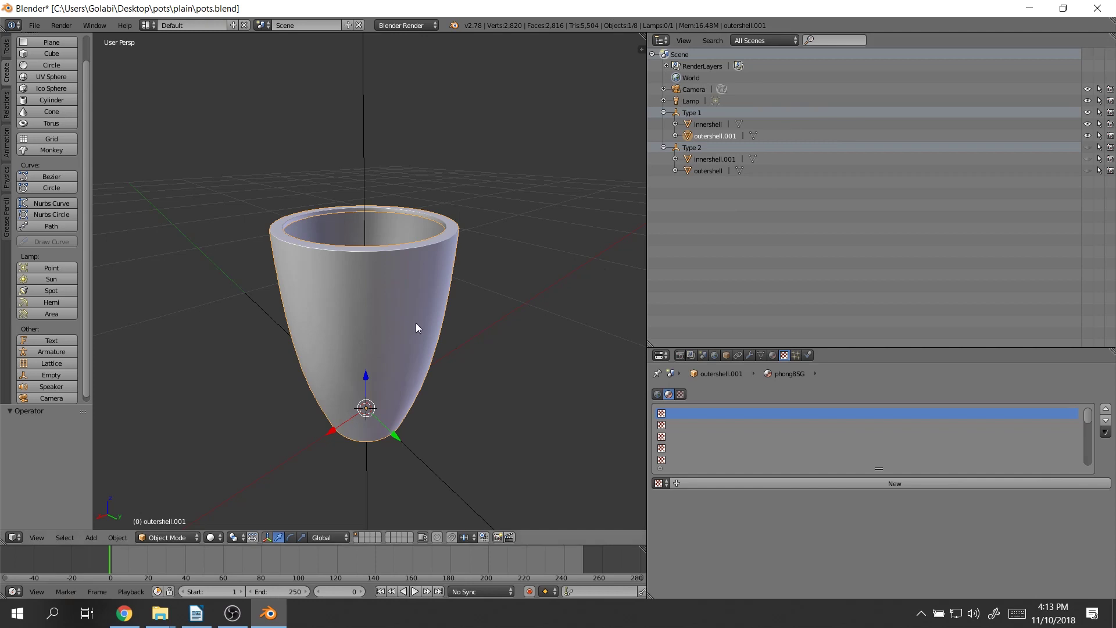
- Add an empty to the scene and rename it potCategory, checking the Pot type question in the product's attributes
{"action": "left_click", "coordinate": [54, 376]}
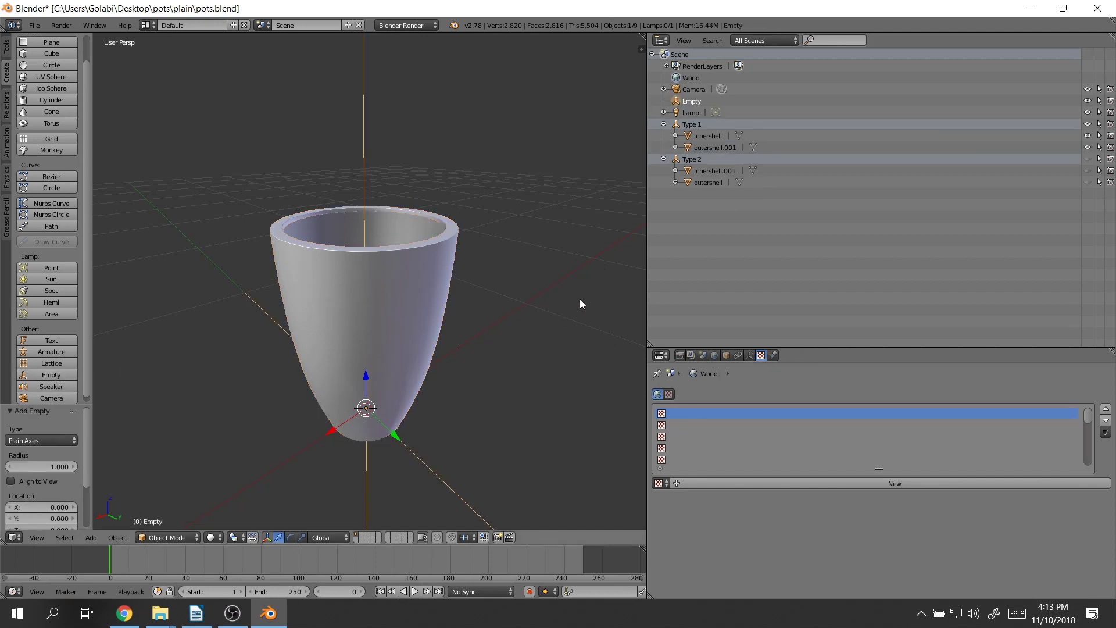
{"action": "double_click", "coordinate": [696, 102]}
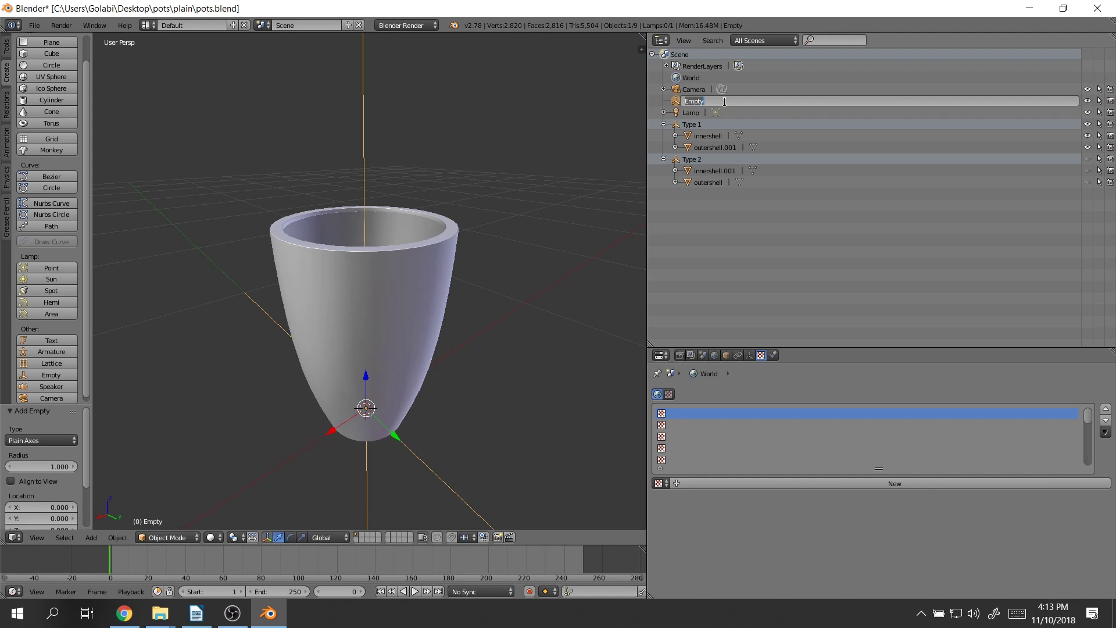
{"action": "type", "text": "po"}
{"action": "left_click_drag", "start_coordinate": [730, 107], "coordinate": [678, 99]}
{"action": "left_click", "coordinate": [124, 614]}
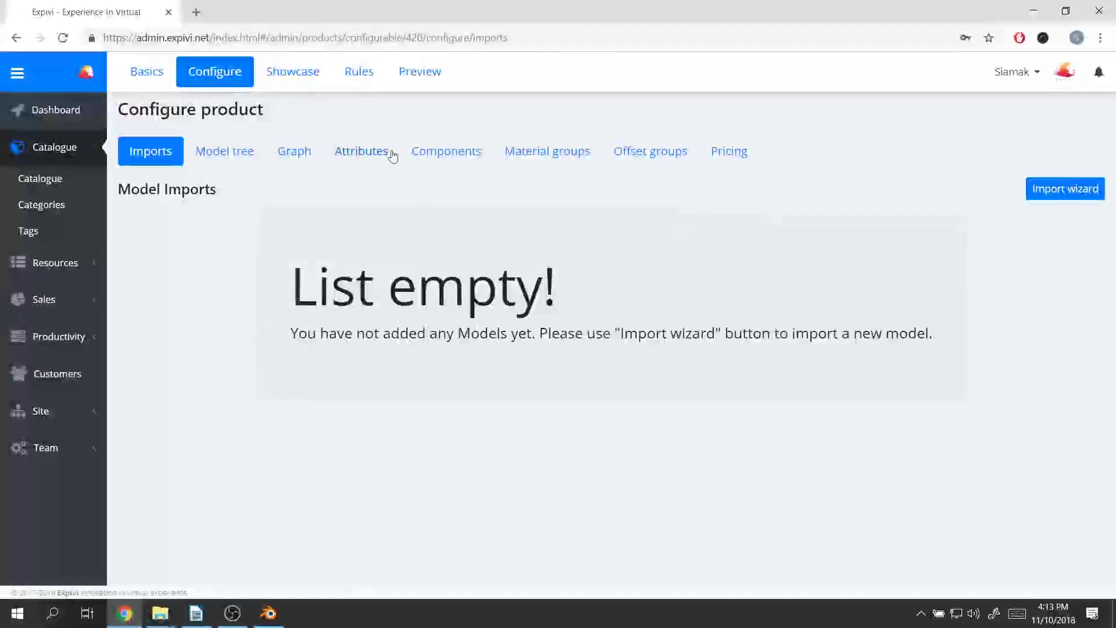
{"action": "left_click", "coordinate": [392, 153]}
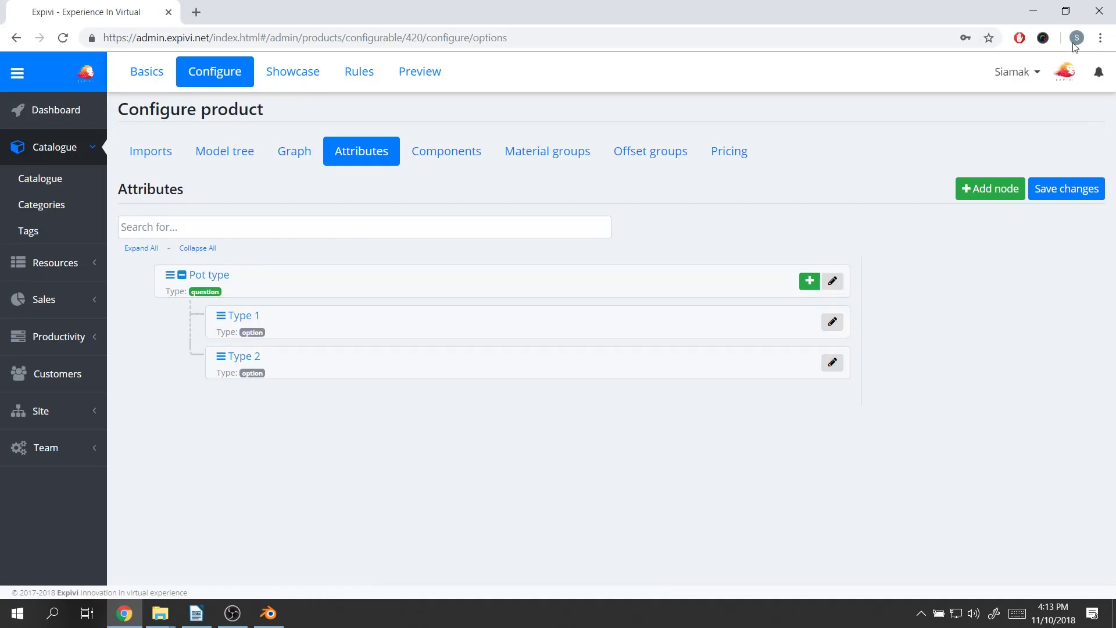
{"action": "left_click", "coordinate": [1033, 11]}
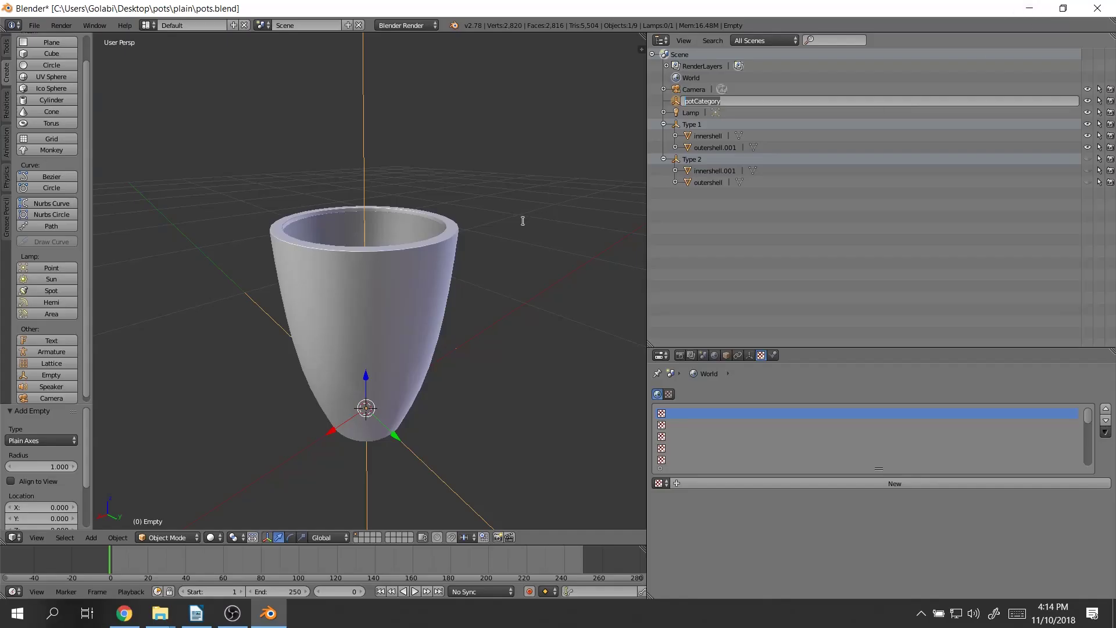
{"action": "left_click", "coordinate": [708, 124]}
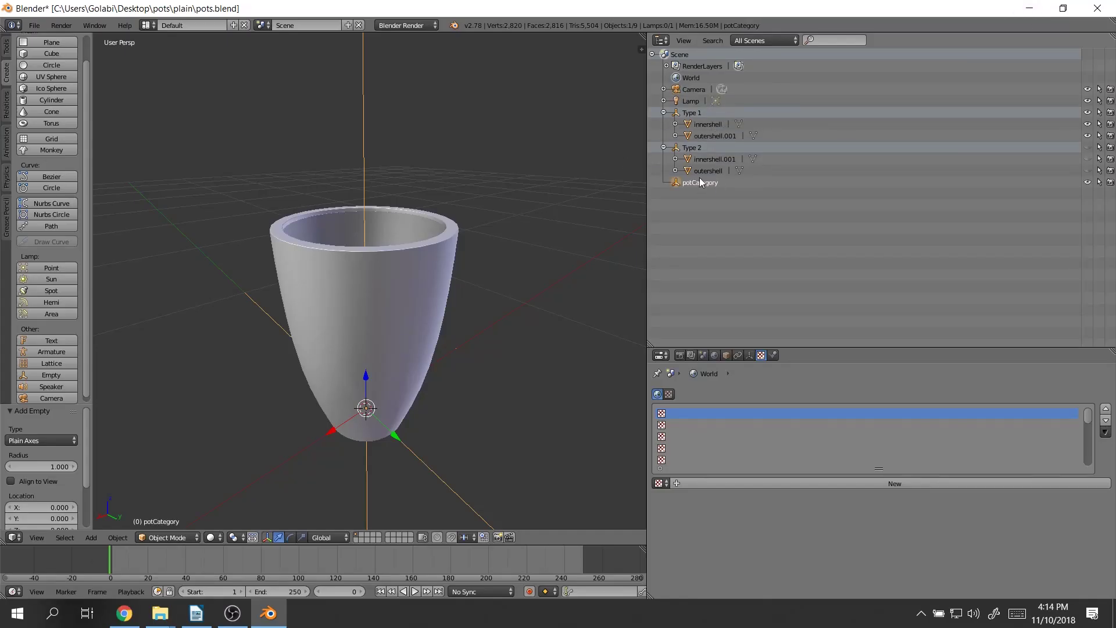
- Parent the Type 1 and Type 2 empties to potCategory and expand its hierarchy in the outliner
{"action": "left_click", "coordinate": [694, 148]}
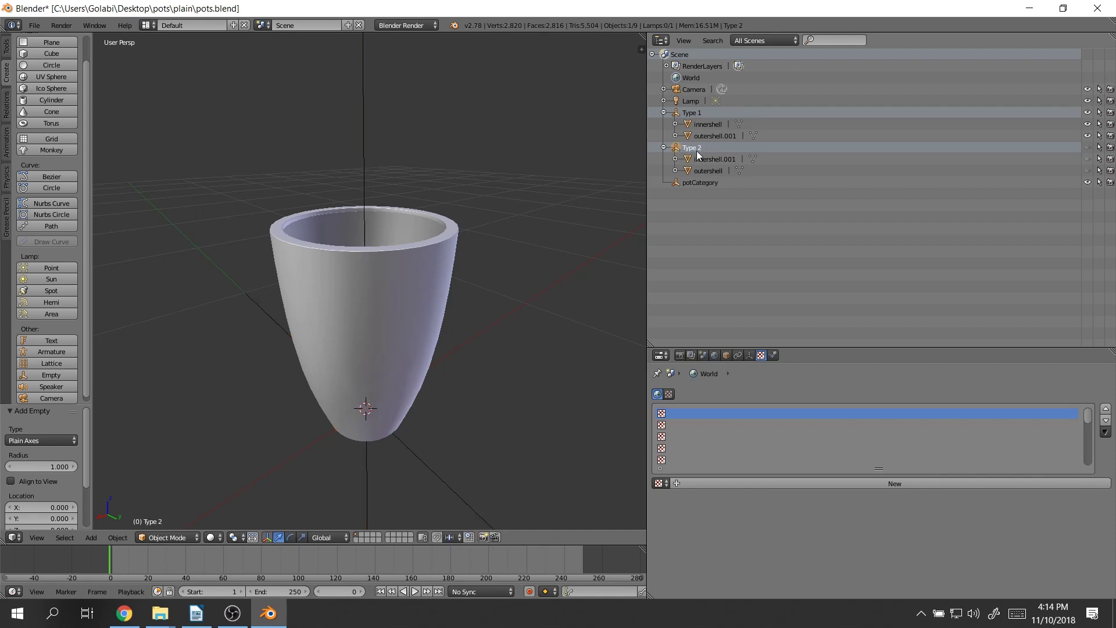
{"action": "left_click", "coordinate": [692, 114]}
{"action": "left_click", "coordinate": [703, 182]}
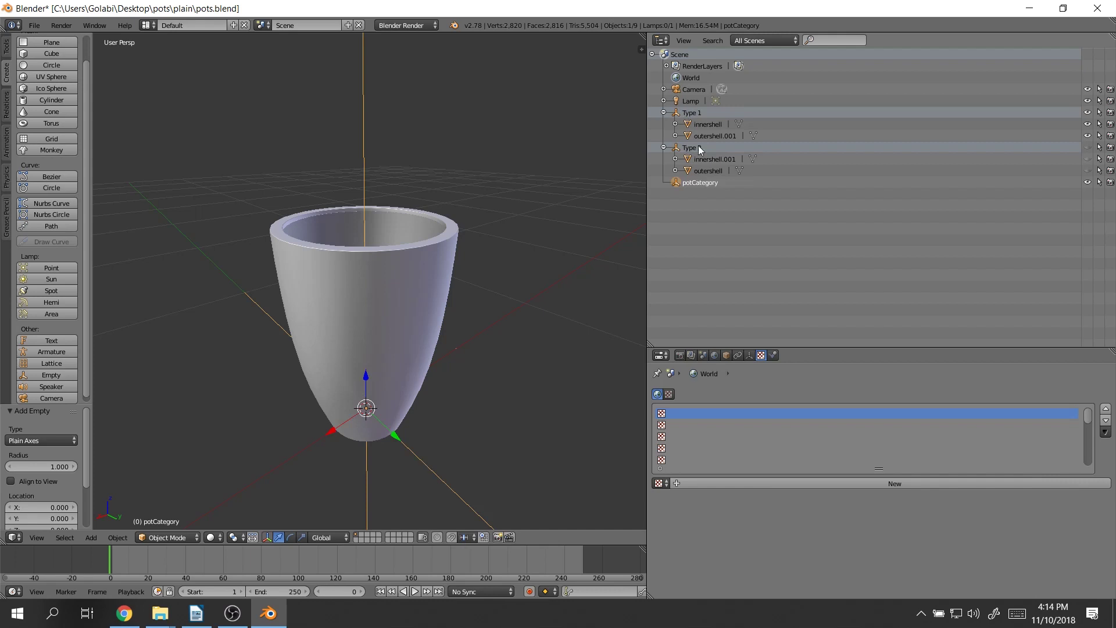
{"action": "left_click_drag", "start_coordinate": [678, 116], "coordinate": [692, 182]}
{"action": "left_click_drag", "start_coordinate": [677, 113], "coordinate": [669, 149]}
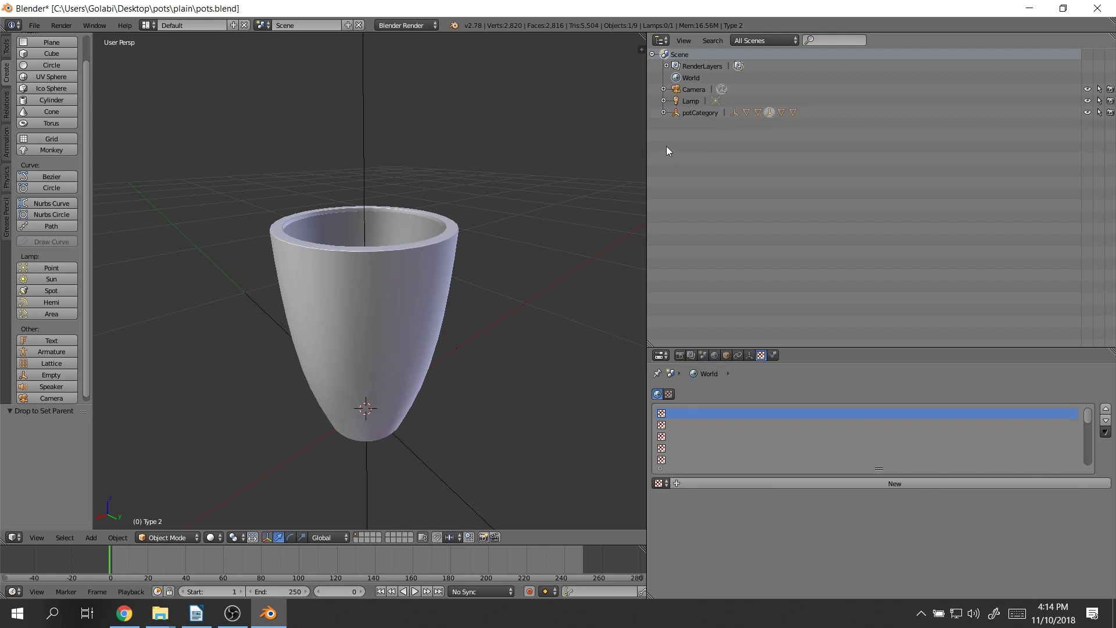
{"action": "left_click", "coordinate": [664, 113]}
{"action": "left_click", "coordinate": [692, 126]}
{"action": "left_click", "coordinate": [699, 160]}
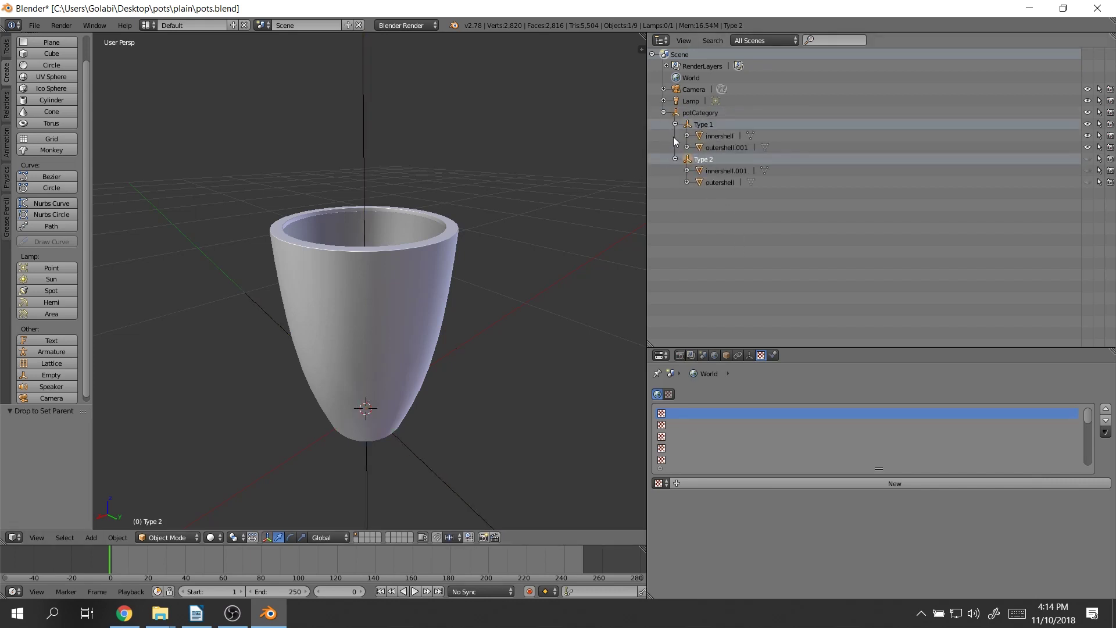
{"action": "left_click", "coordinate": [705, 124]}
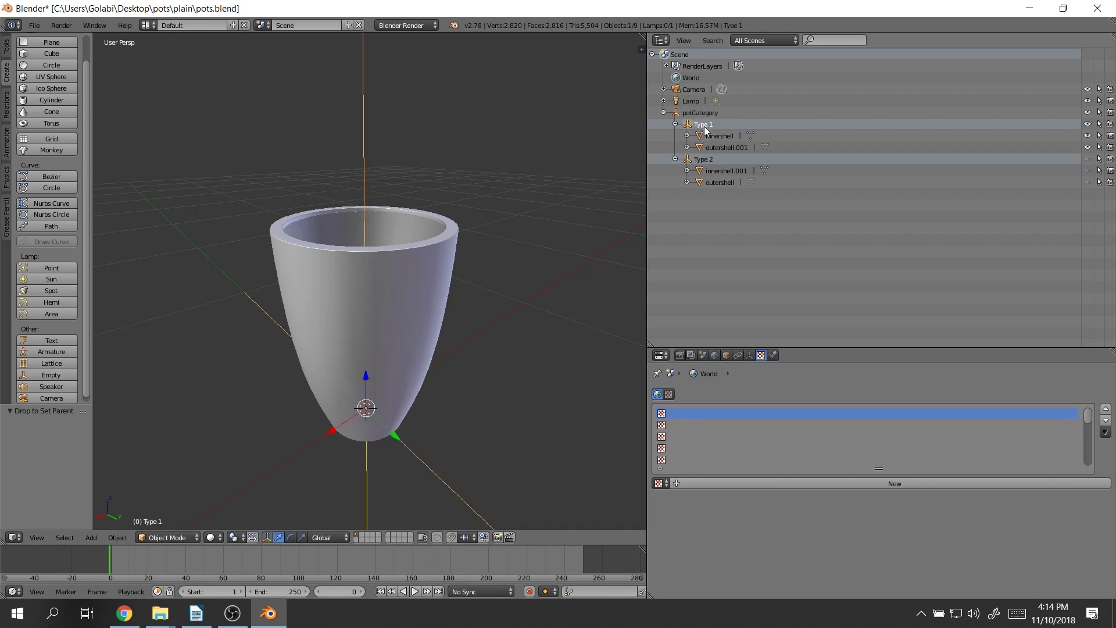
{"action": "left_click", "coordinate": [713, 165]}
{"action": "left_click", "coordinate": [713, 126]}
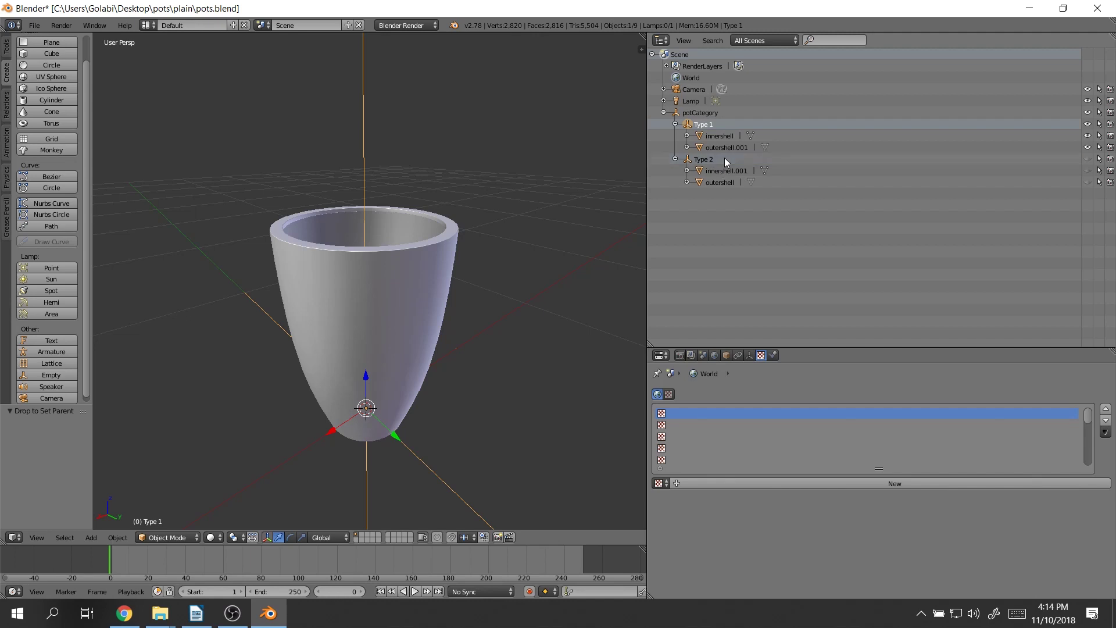
- Rename the potCategory empty to potTypeCategory
{"action": "left_click", "coordinate": [703, 114]}
{"action": "double_click", "coordinate": [692, 114]}
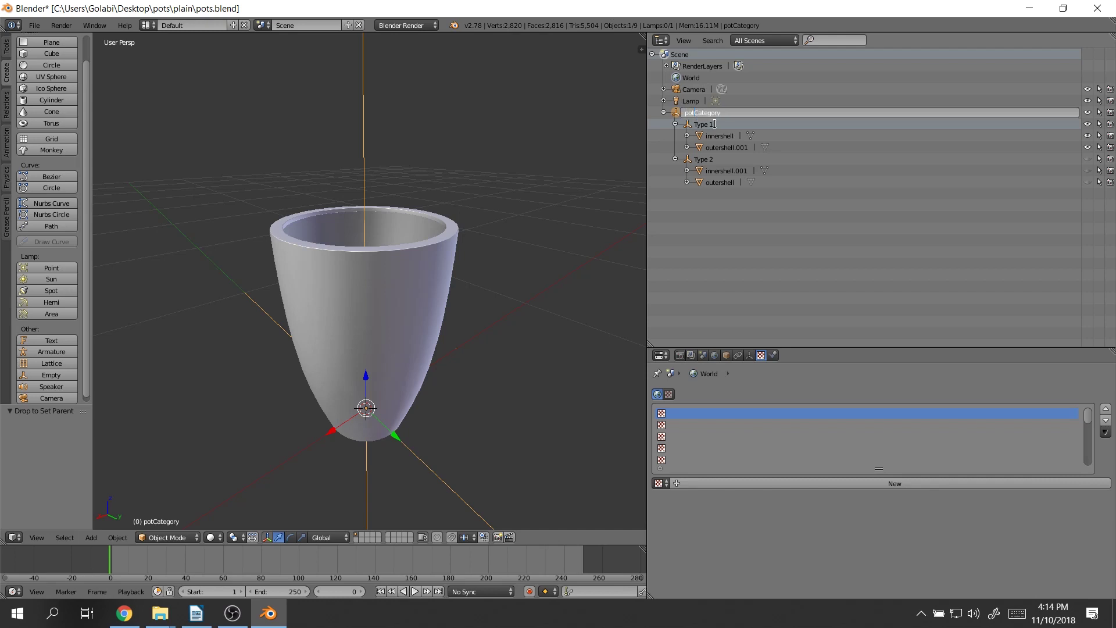
{"action": "type", "text": "Type"}
{"action": "key", "text": "Return"}
{"action": "double_click", "coordinate": [711, 113]}
{"action": "left_click_drag", "start_coordinate": [710, 113], "coordinate": [755, 114]}
{"action": "left_click", "coordinate": [752, 124]}
- Rename the Type 1 and Type 2 empties under potTypeCategory to Type 1Option and Type 2Option
{"action": "double_click", "coordinate": [716, 124]}
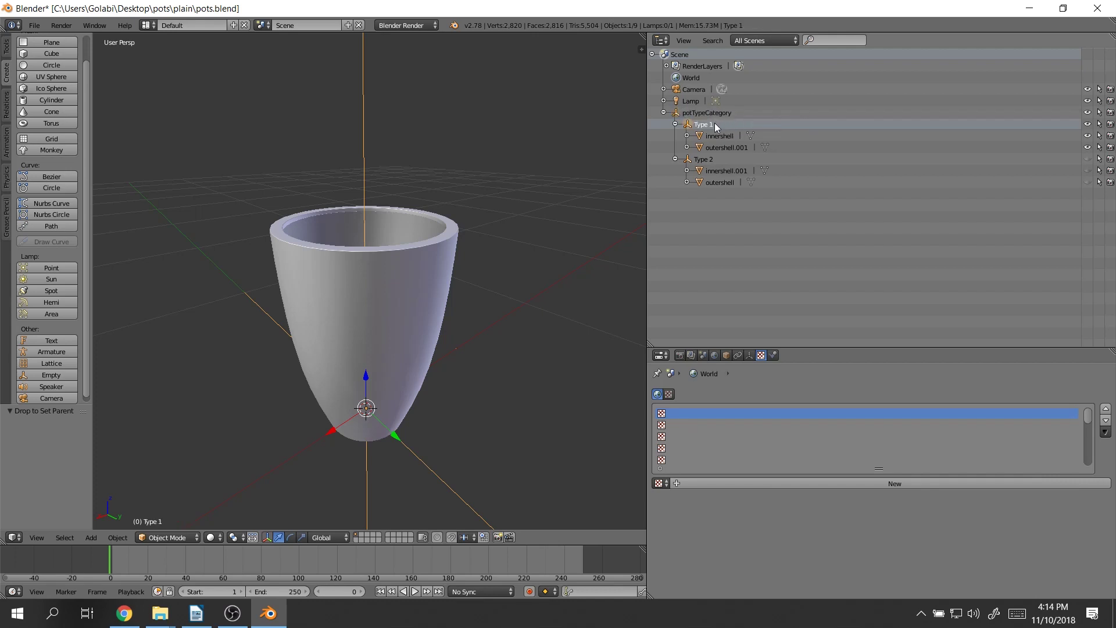
{"action": "left_click", "coordinate": [735, 159]}
{"action": "left_click", "coordinate": [727, 113]}
{"action": "left_click", "coordinate": [739, 124]}
{"action": "double_click", "coordinate": [740, 124]}
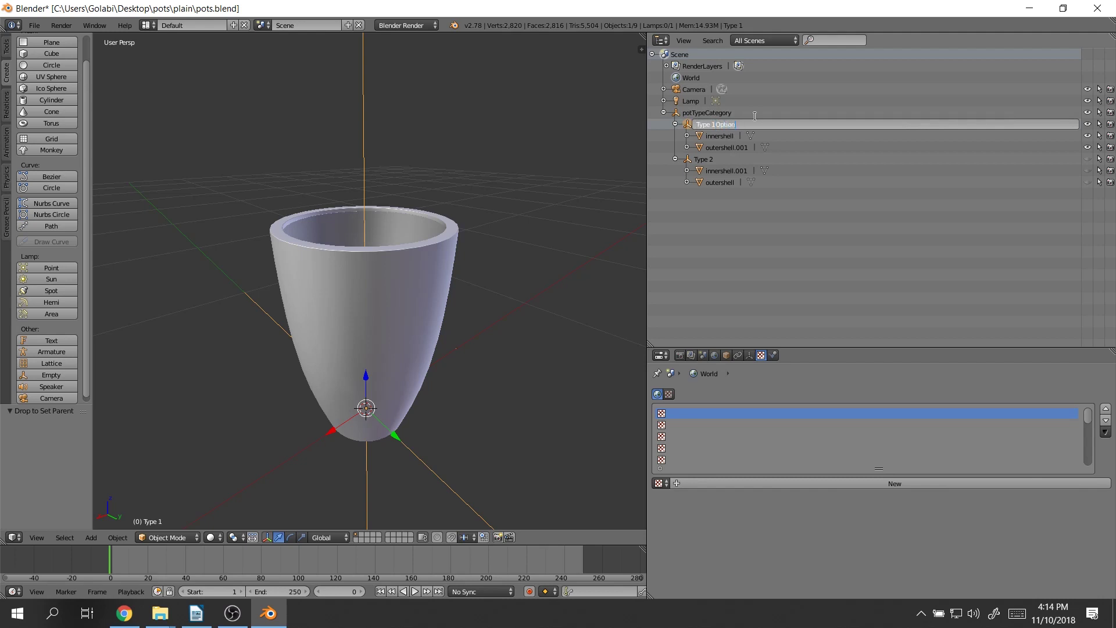
{"action": "type", "text": "Option"}
{"action": "key", "text": "Return"}
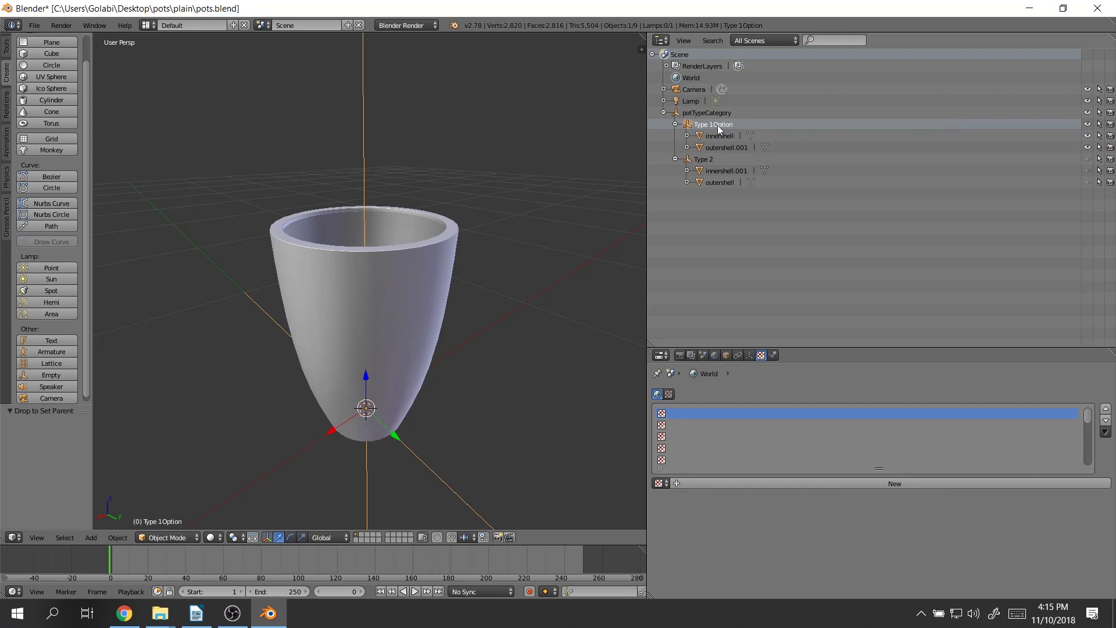
{"action": "double_click", "coordinate": [727, 160]}
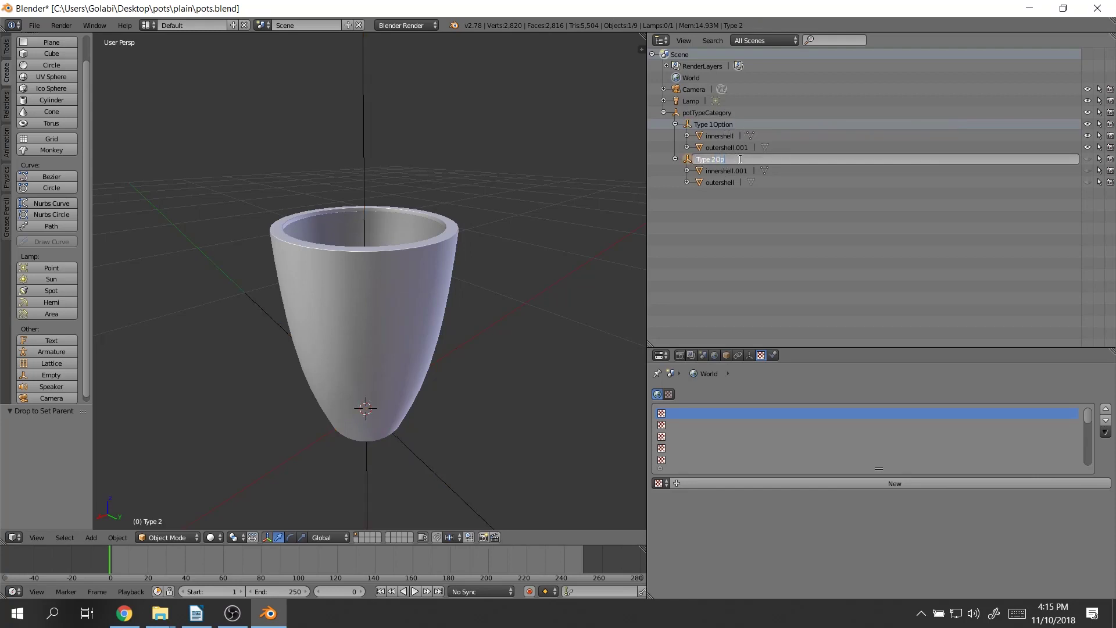
{"action": "key", "text": "Return"}
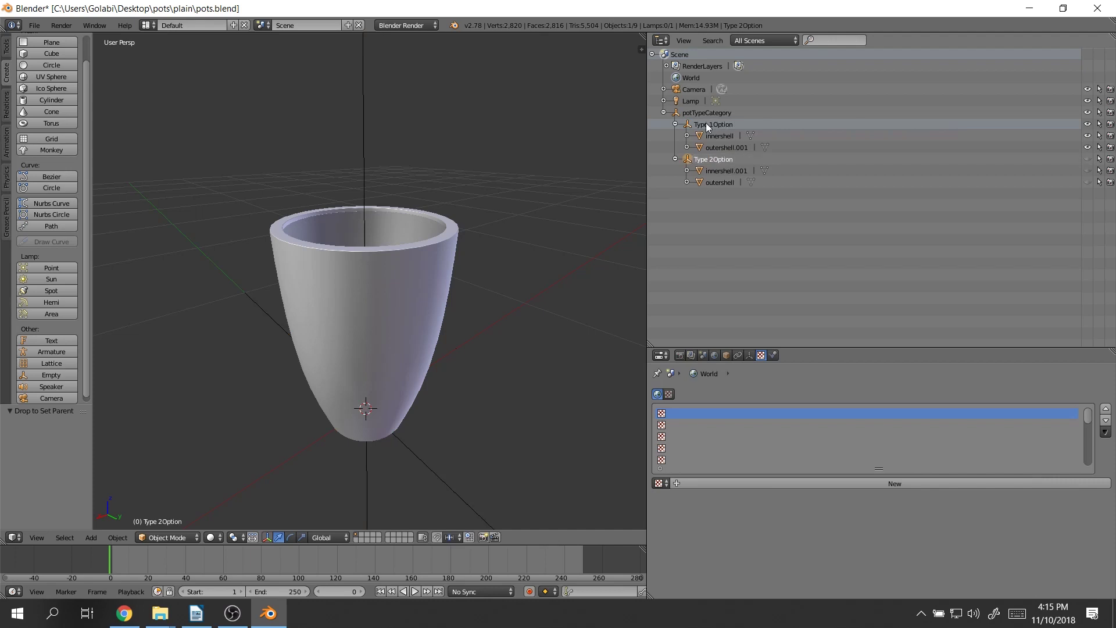
- Collapse the Type 1Option and Type 2Option hierarchies so only the two option empties are listed under potTypeCategory
{"action": "left_click", "coordinate": [732, 112]}
{"action": "left_click", "coordinate": [676, 125]}
{"action": "left_click", "coordinate": [675, 136]}
{"action": "left_click", "coordinate": [707, 126]}
{"action": "left_click", "coordinate": [709, 138]}
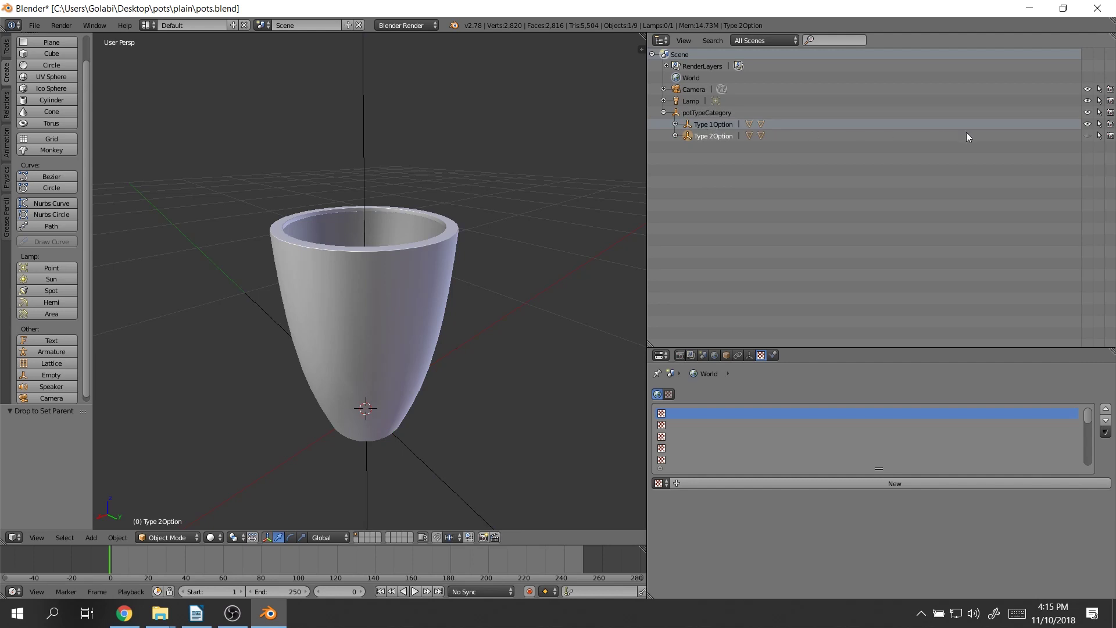
- Toggle the visibility of the two pot options, leaving both Type 1Option and Type 2Option shown in the 3D view
{"action": "left_click", "coordinate": [1087, 135]}
{"action": "left_click", "coordinate": [1087, 124]}
{"action": "left_click", "coordinate": [1087, 135]}
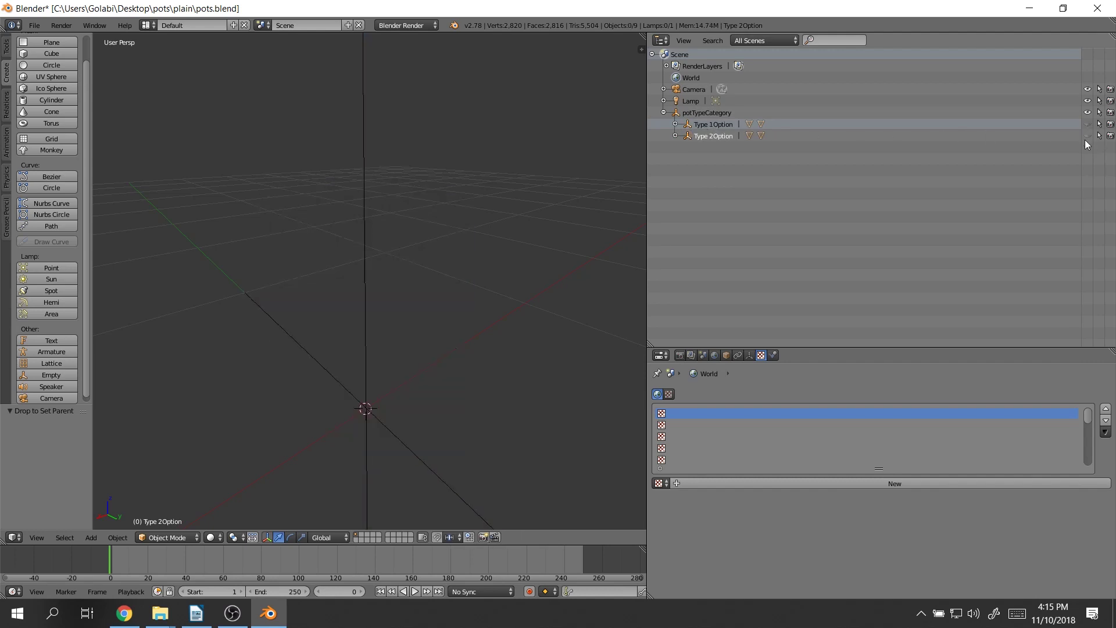
{"action": "left_click", "coordinate": [1087, 124]}
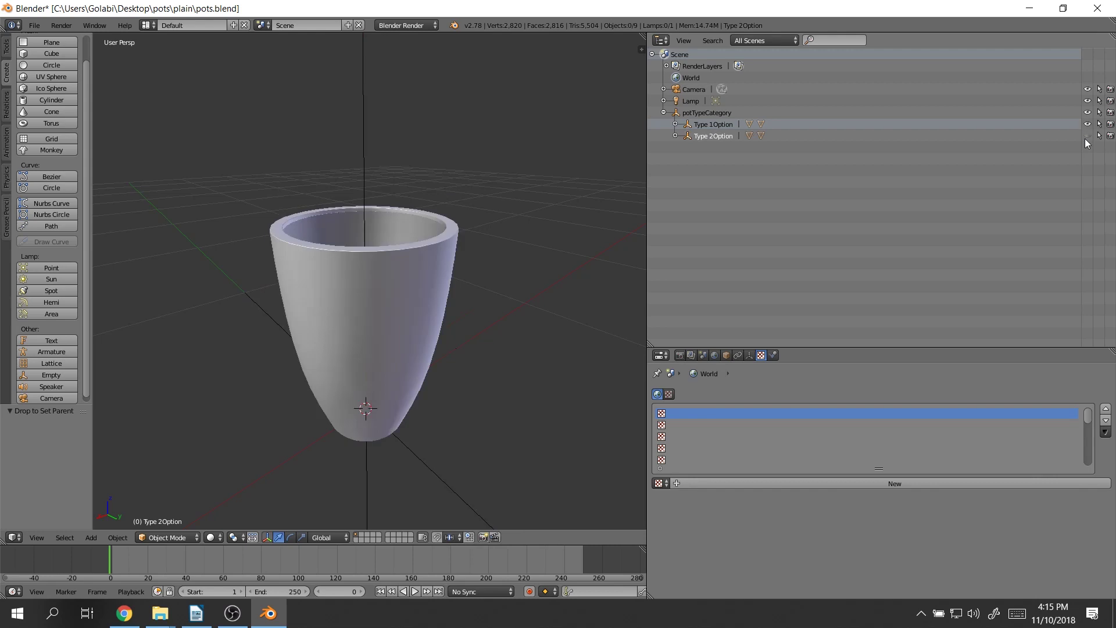
{"action": "left_click", "coordinate": [1088, 135]}
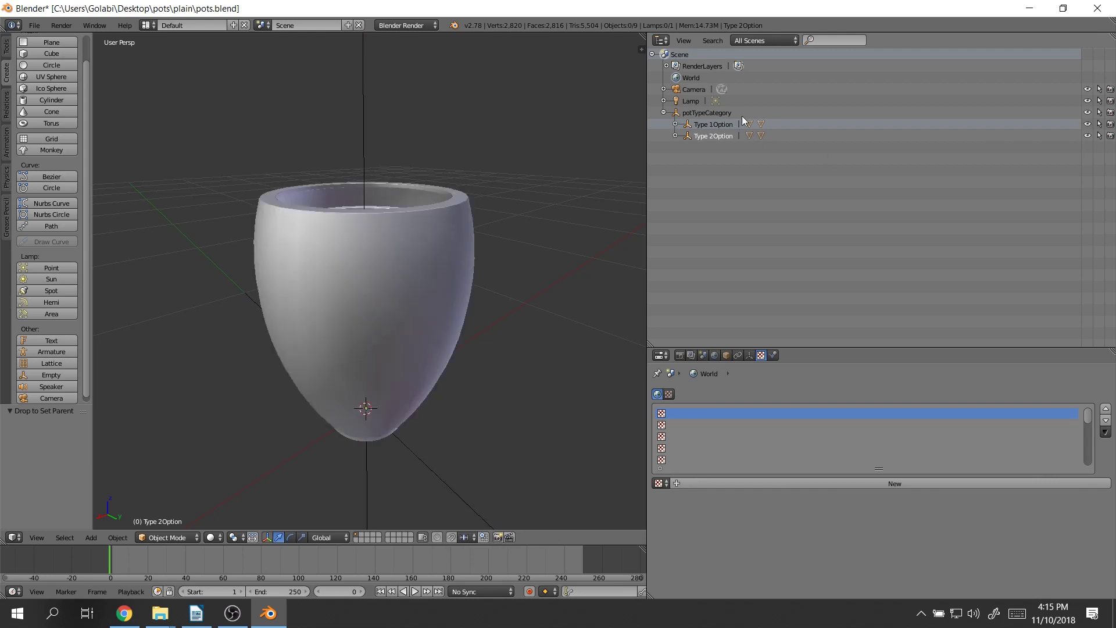
{"action": "scroll", "coordinate": [491, 229], "scroll_direction": "down", "scroll_amount": 5}
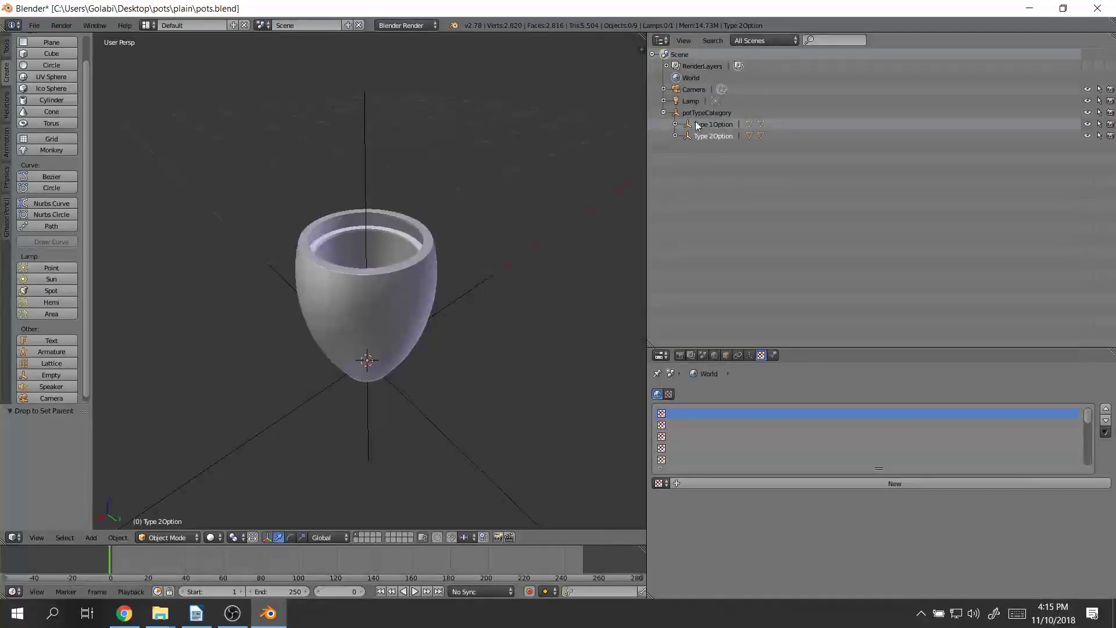
{"action": "left_click", "coordinate": [716, 123]}
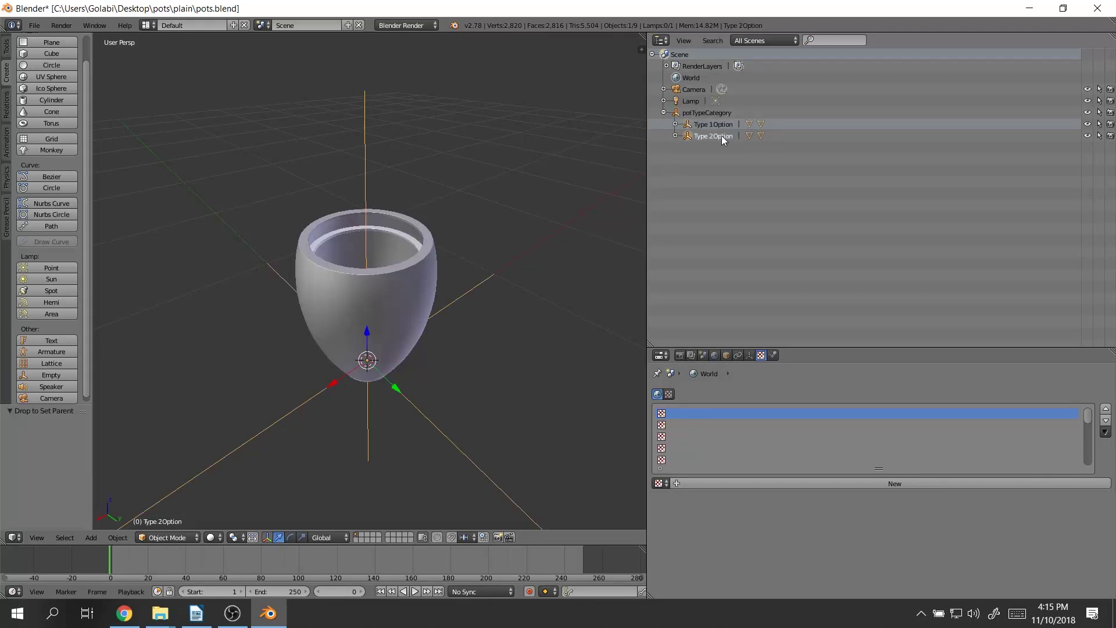
{"action": "left_click", "coordinate": [718, 113]}
{"action": "left_click", "coordinate": [721, 135]}
{"action": "left_click", "coordinate": [694, 113]}
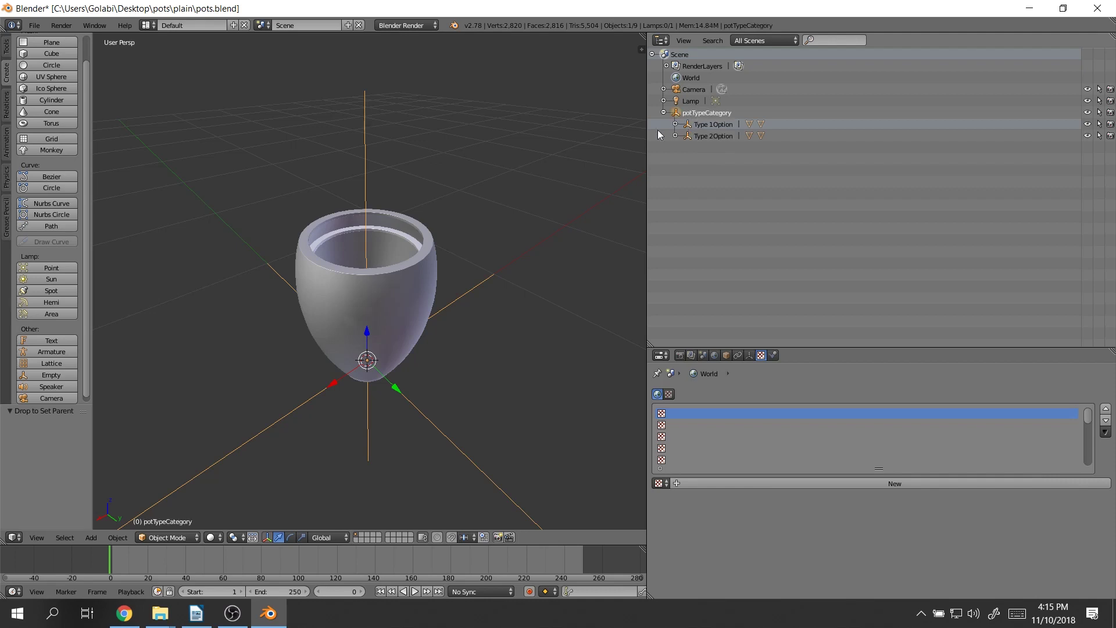
- Export the scene as an FBX file named pots-configurable.fbx in the pots\plain folder
{"action": "left_click", "coordinate": [34, 27]}
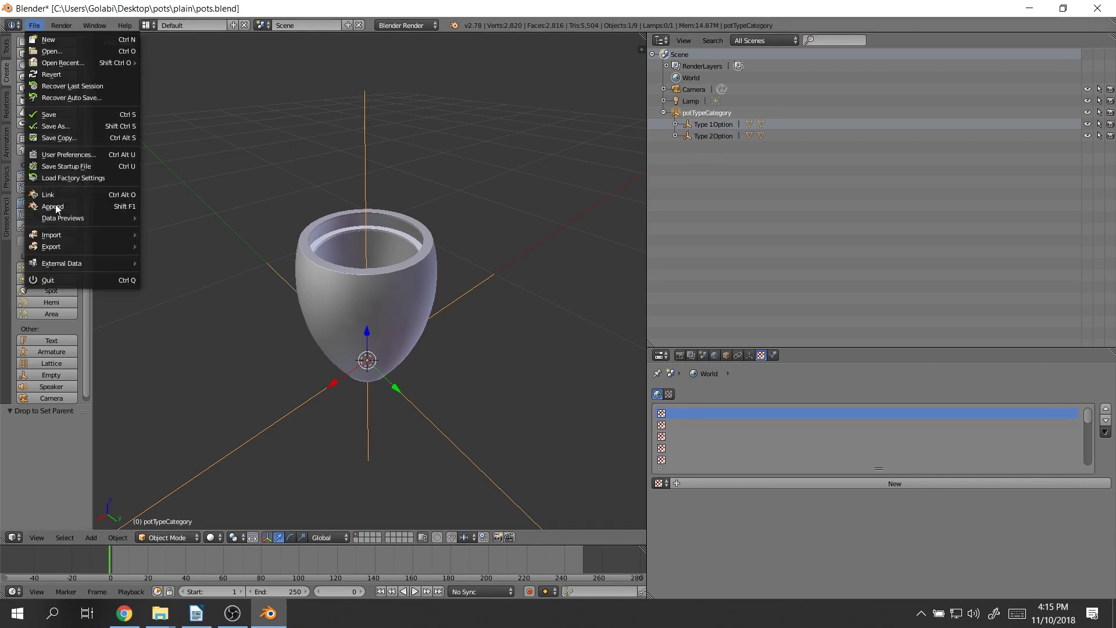
{"action": "mouse_move", "coordinate": [77, 246]}
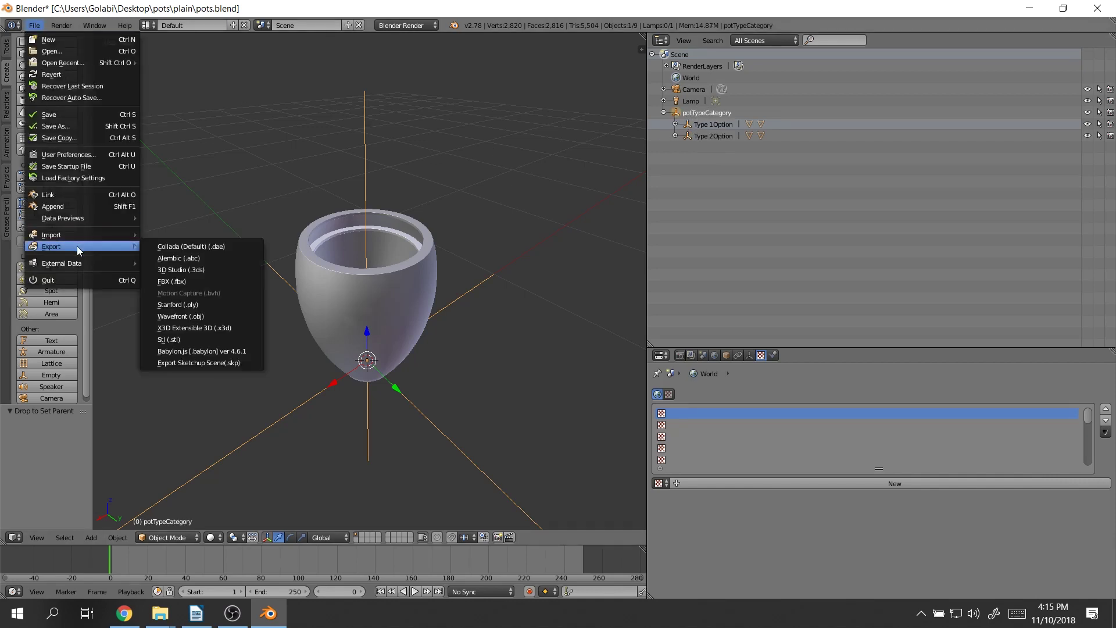
{"action": "left_click", "coordinate": [204, 281]}
{"action": "left_click", "coordinate": [157, 69]}
{"action": "left_click", "coordinate": [189, 70]}
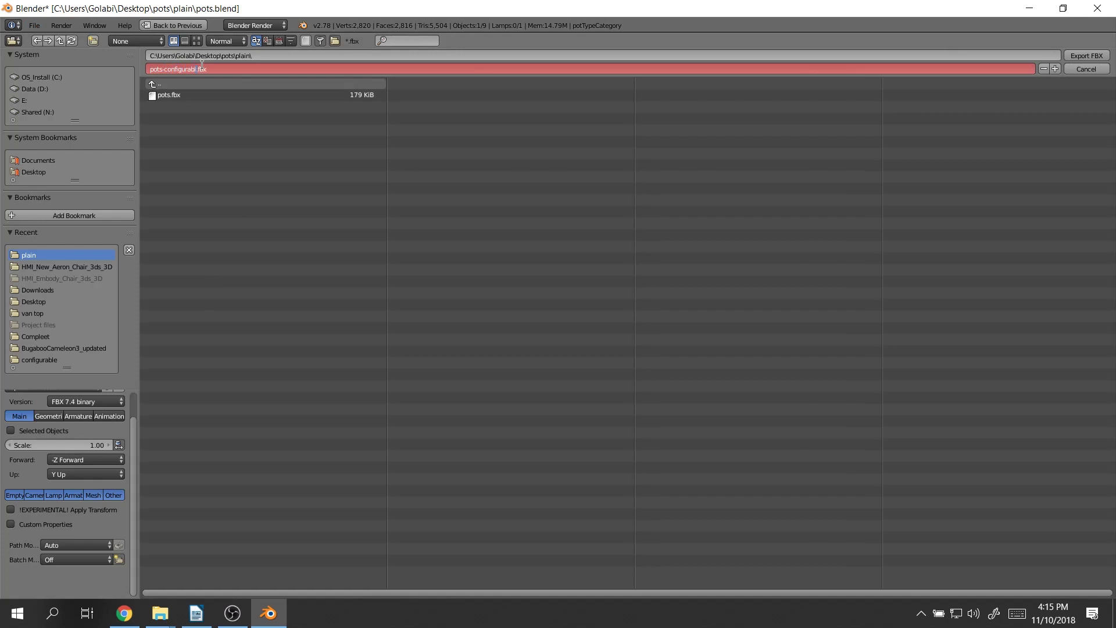
{"action": "key", "text": "Return"}
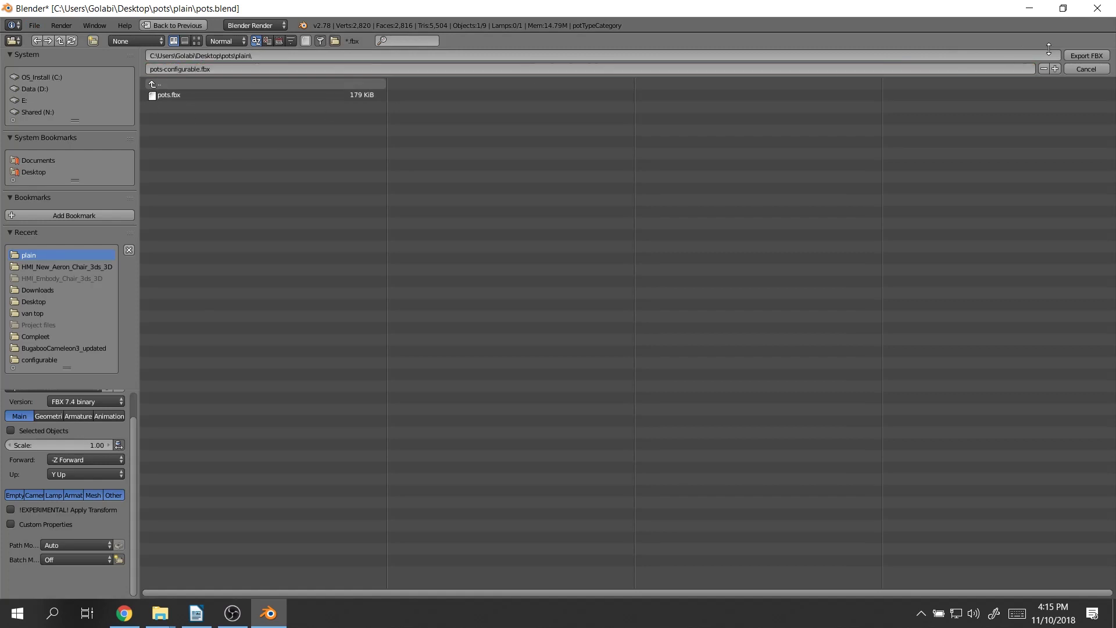
{"action": "left_click", "coordinate": [1081, 56]}
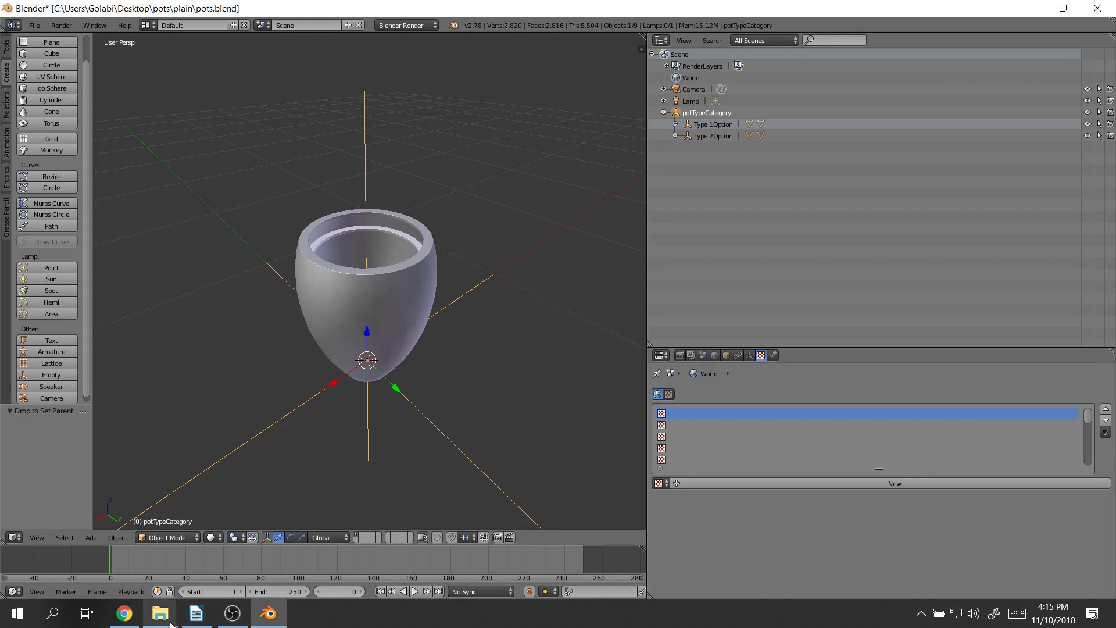
- Check the plain folder in File Explorer for the exported pots-configurable.fbx and return to Blender
{"action": "mouse_move", "coordinate": [159, 614]}
{"action": "left_click", "coordinate": [282, 556]}
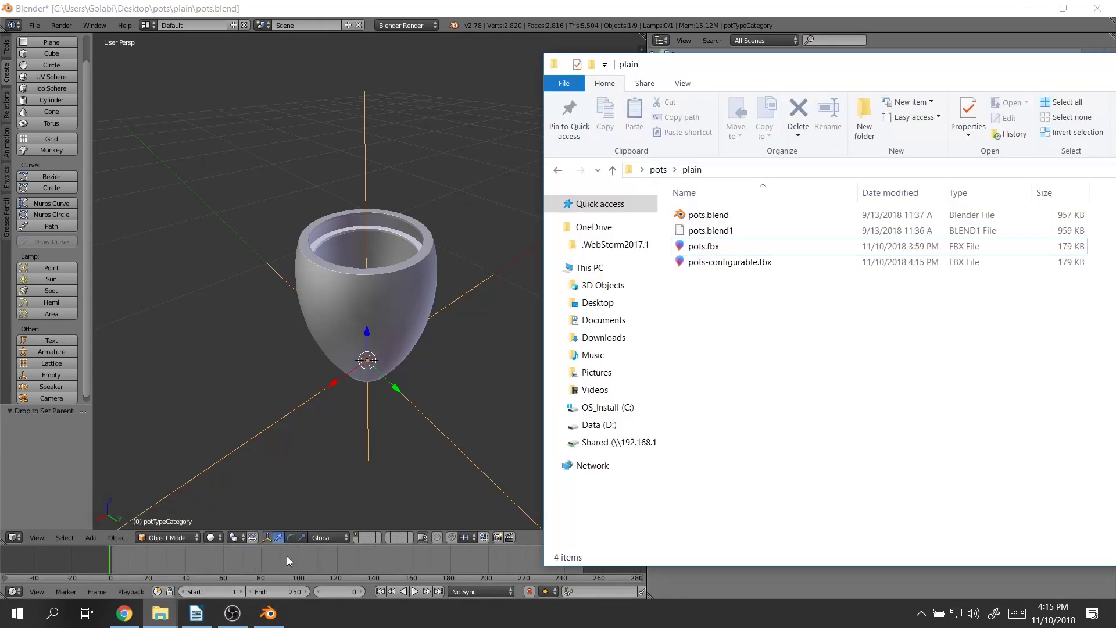
{"action": "left_click", "coordinate": [746, 269]}
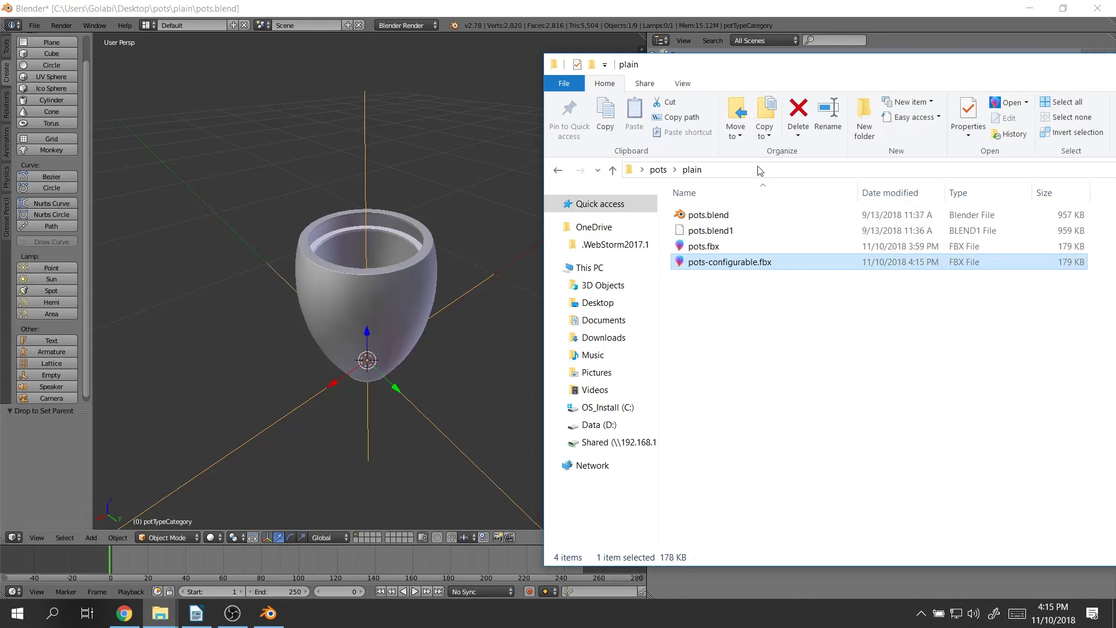
{"action": "left_click", "coordinate": [814, 8]}
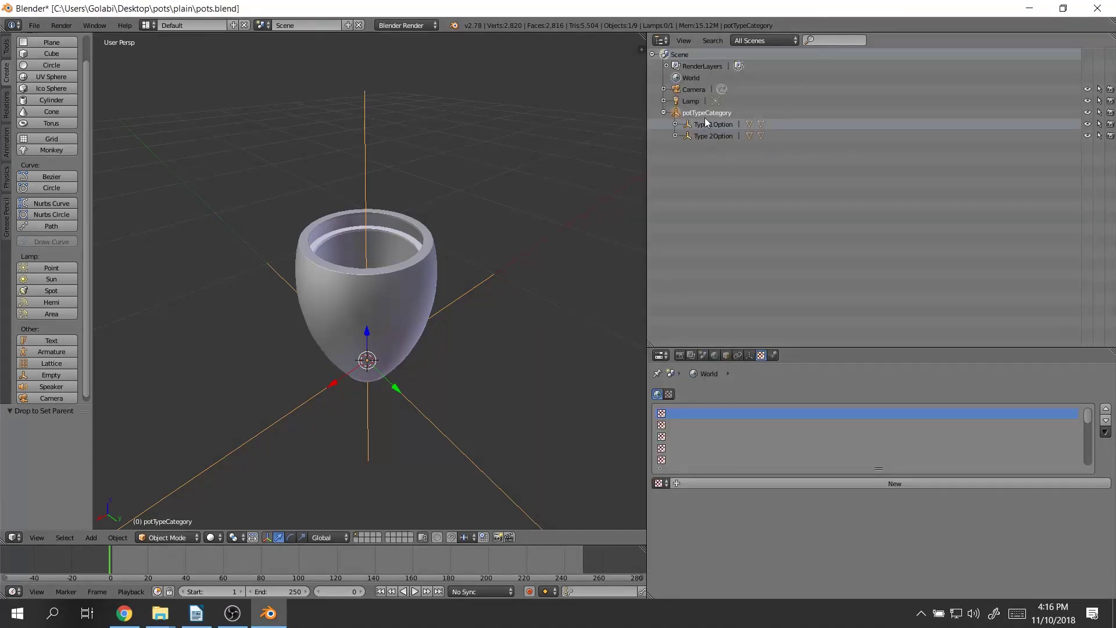
{"action": "left_click", "coordinate": [721, 125]}
{"action": "left_click", "coordinate": [725, 114]}
{"action": "left_click", "coordinate": [721, 135]}
- Switch to Expivi in Chrome and delete the existing Pottery product from the catalogue
{"action": "left_click", "coordinate": [1028, 9]}
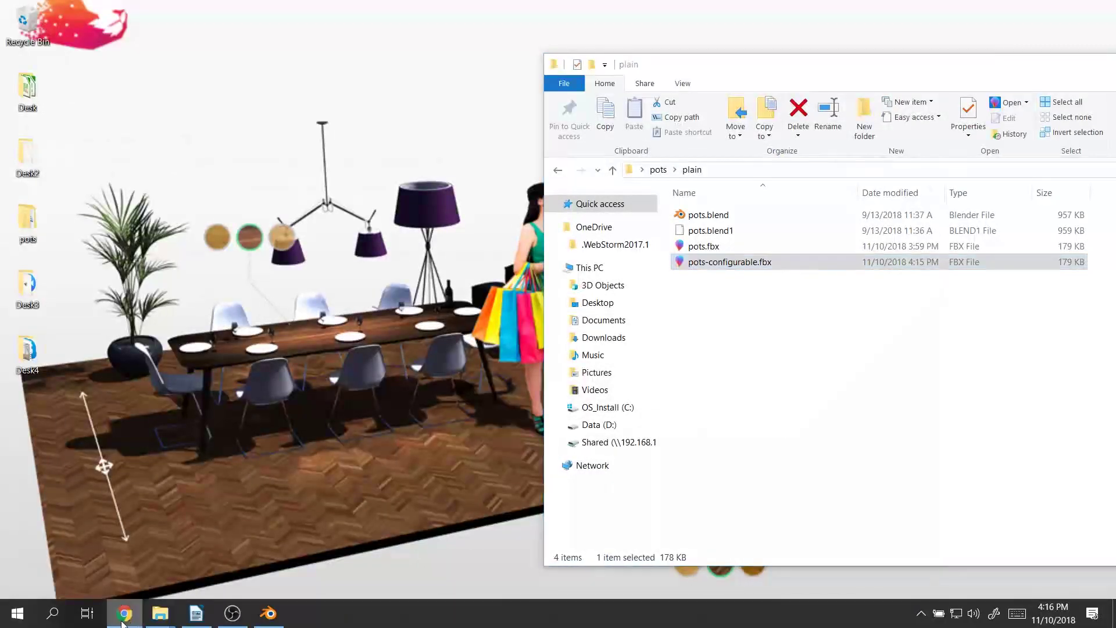
{"action": "left_click", "coordinate": [124, 614]}
{"action": "left_click", "coordinate": [73, 185]}
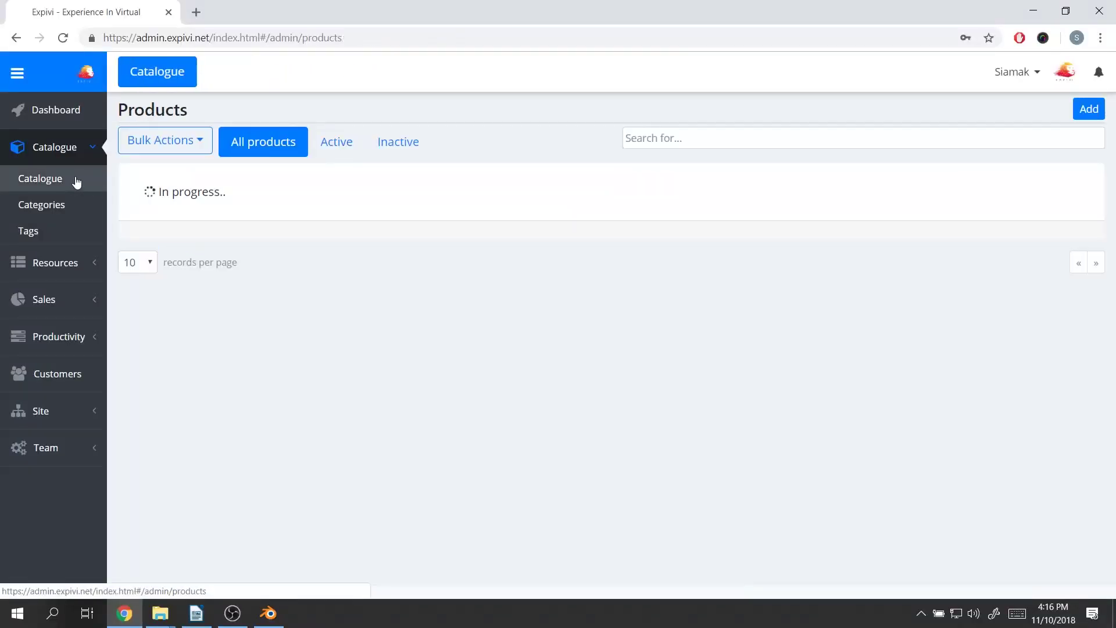
{"action": "left_click", "coordinate": [1073, 226]}
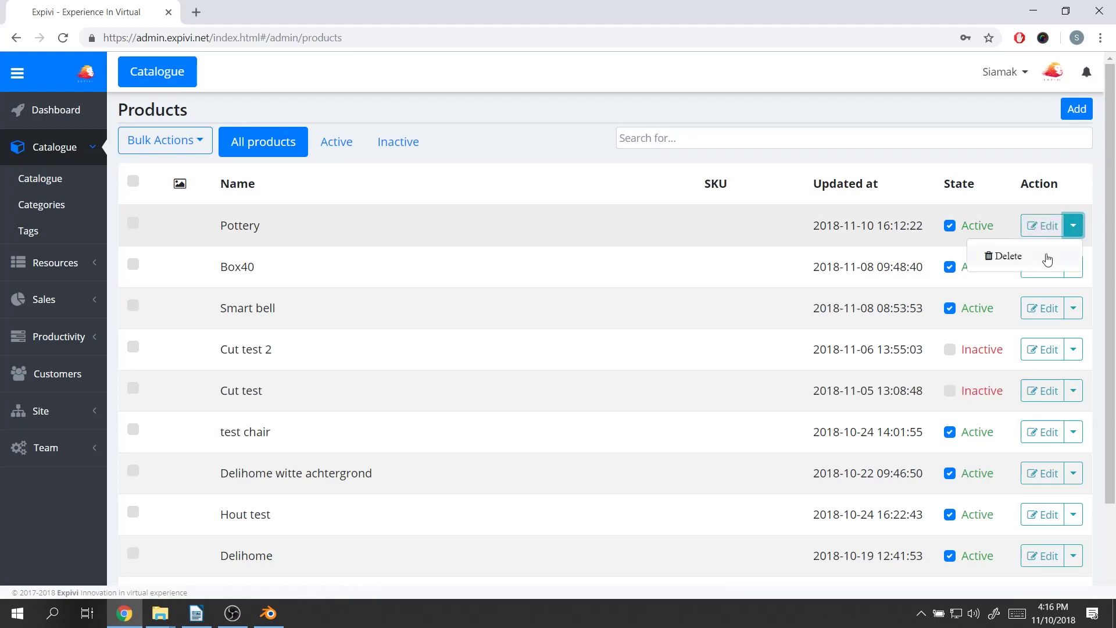
{"action": "left_click", "coordinate": [1031, 254]}
{"action": "left_click", "coordinate": [569, 204]}
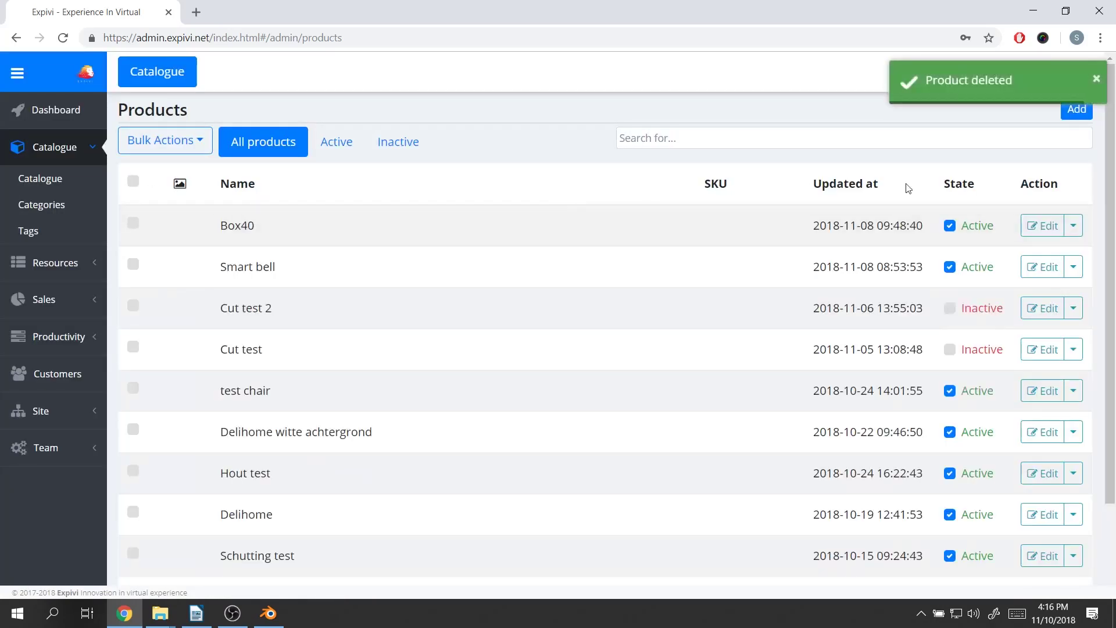
- Add a new configurable product named Pottery to the catalogue
{"action": "left_click", "coordinate": [1069, 113]}
{"action": "left_click", "coordinate": [329, 236]}
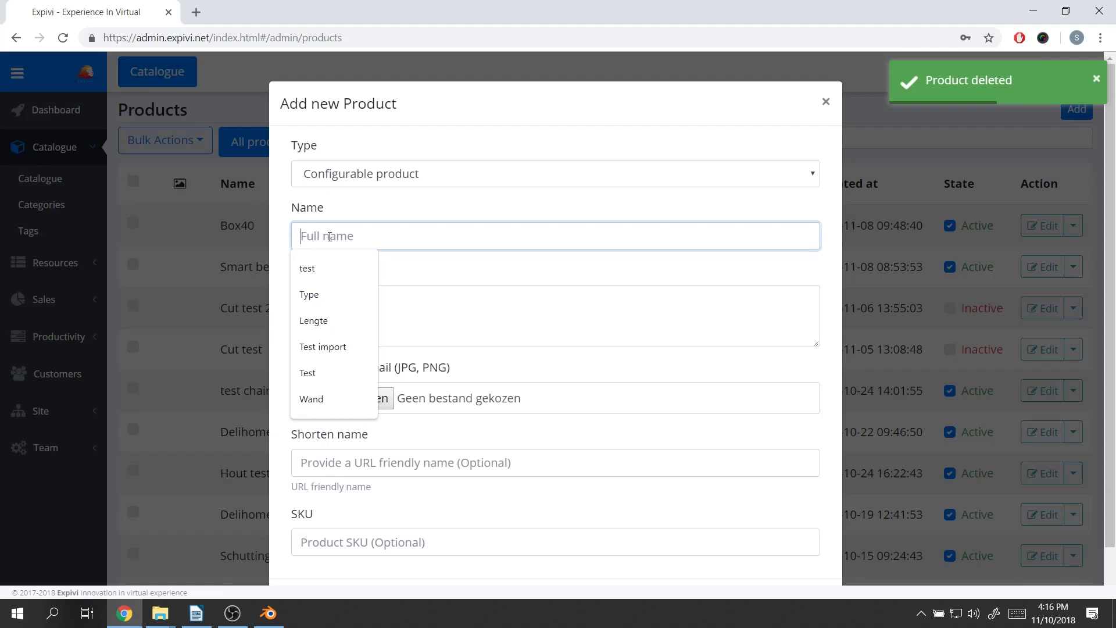
{"action": "type", "text": "Pottery"}
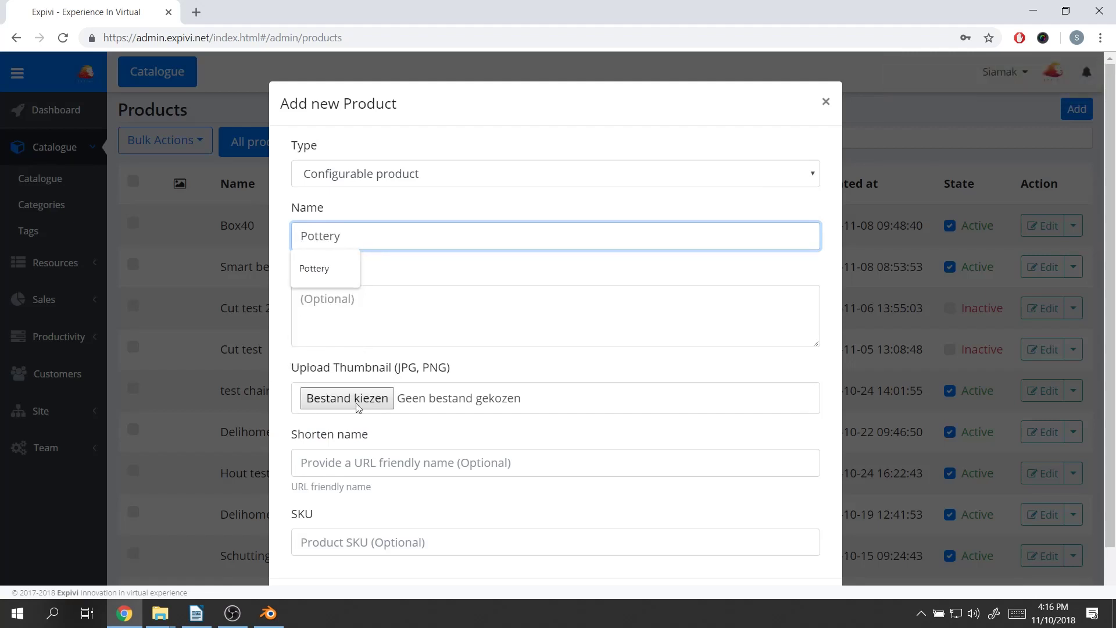
{"action": "scroll", "coordinate": [378, 419], "scroll_direction": "down", "scroll_amount": 1}
{"action": "left_click", "coordinate": [764, 557]}
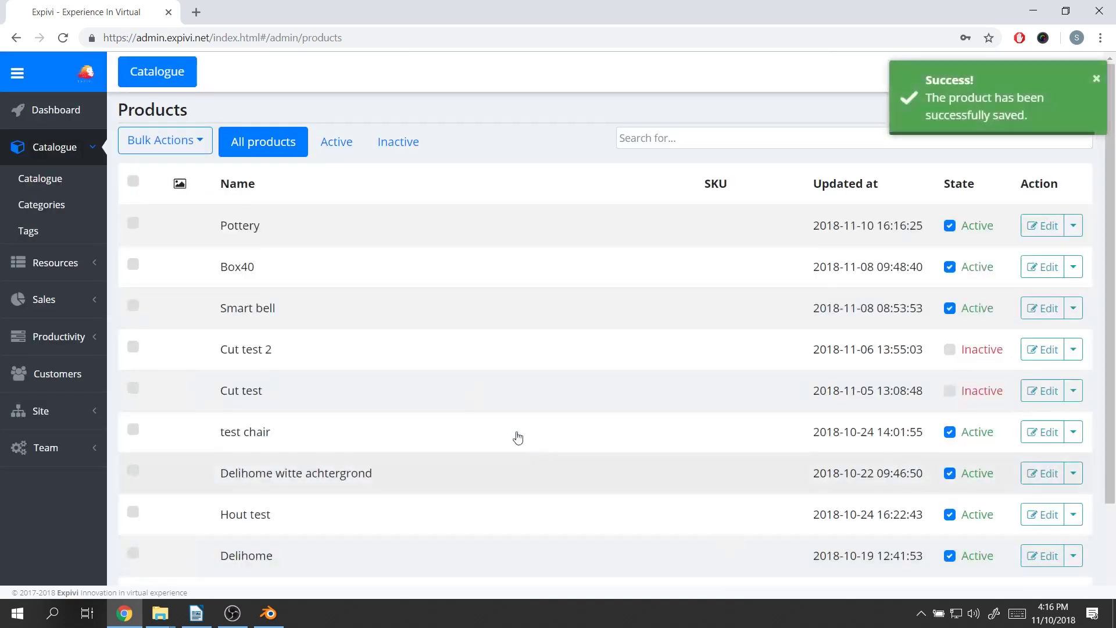
- Open the new Pottery product's configuration and start the model import wizard
{"action": "left_click", "coordinate": [364, 236]}
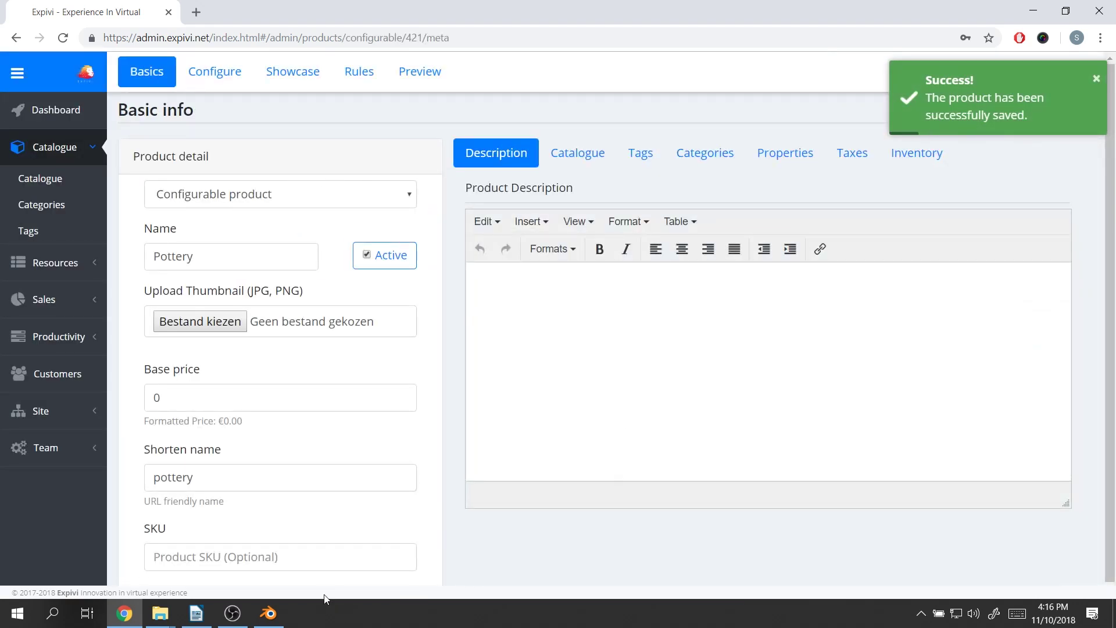
{"action": "left_click", "coordinate": [213, 78]}
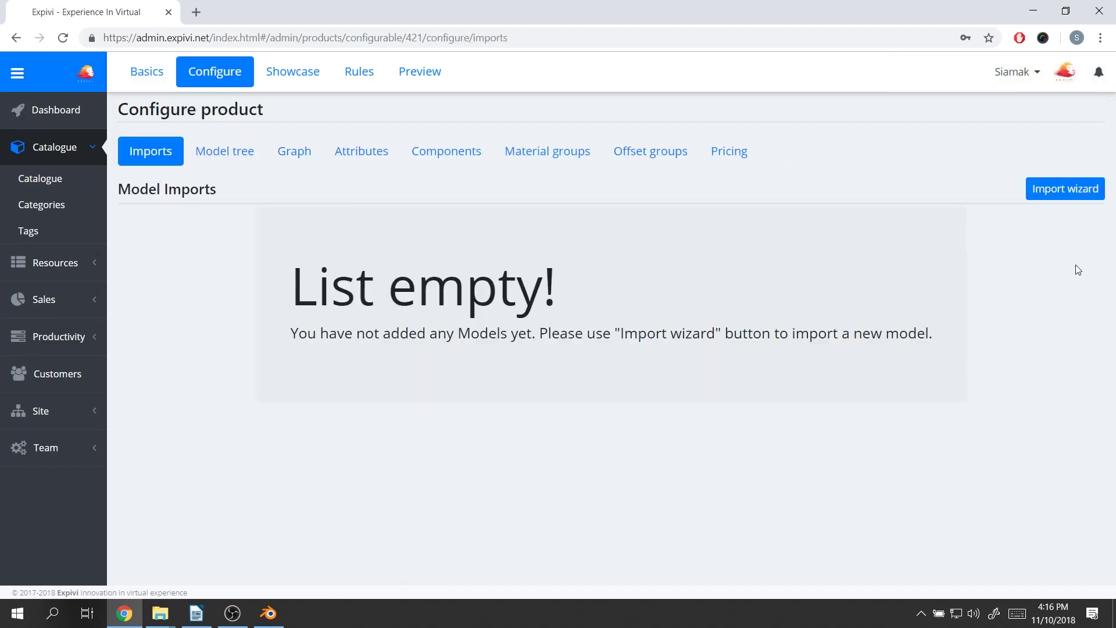
{"action": "left_click", "coordinate": [1063, 195]}
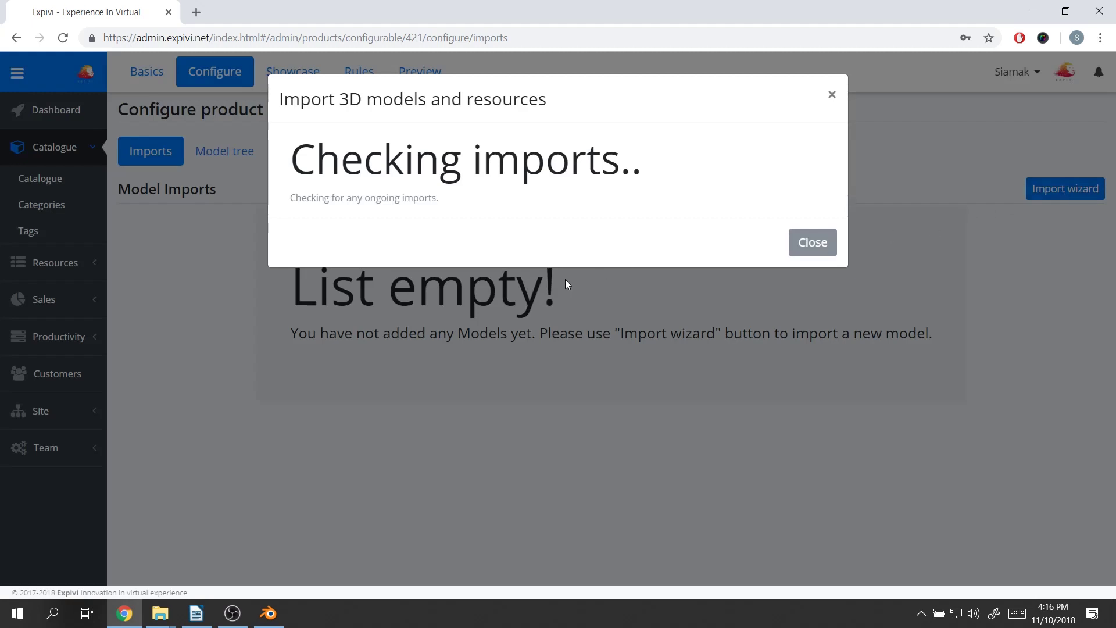
- Add pots-configurable.fbx from the plain folder to the import queue and upload it
{"action": "mouse_move", "coordinate": [160, 613]}
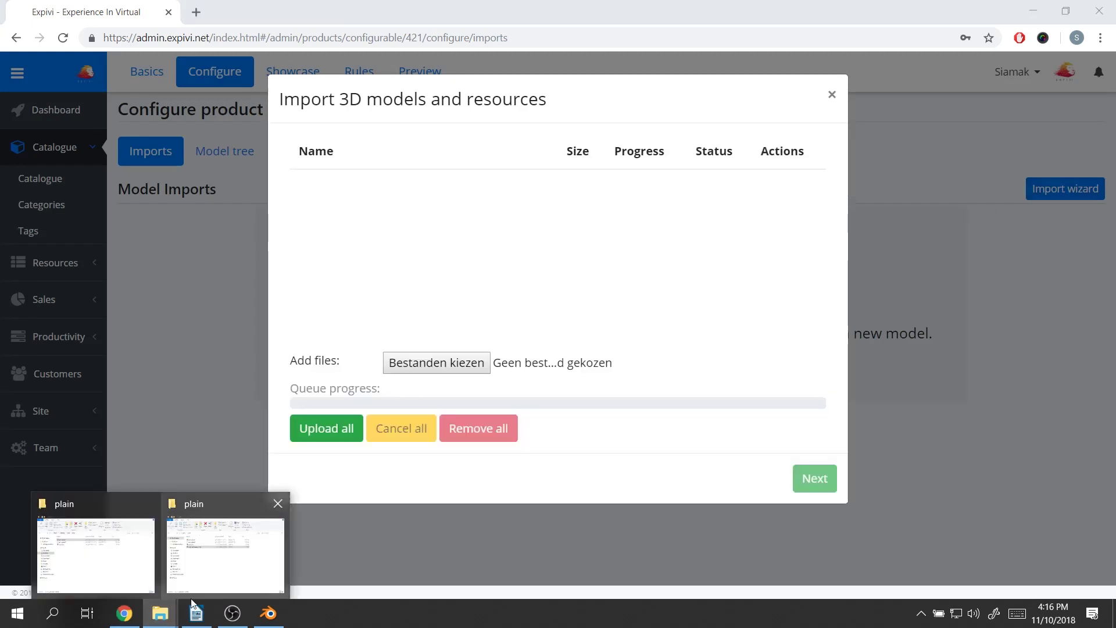
{"action": "left_click", "coordinate": [218, 574]}
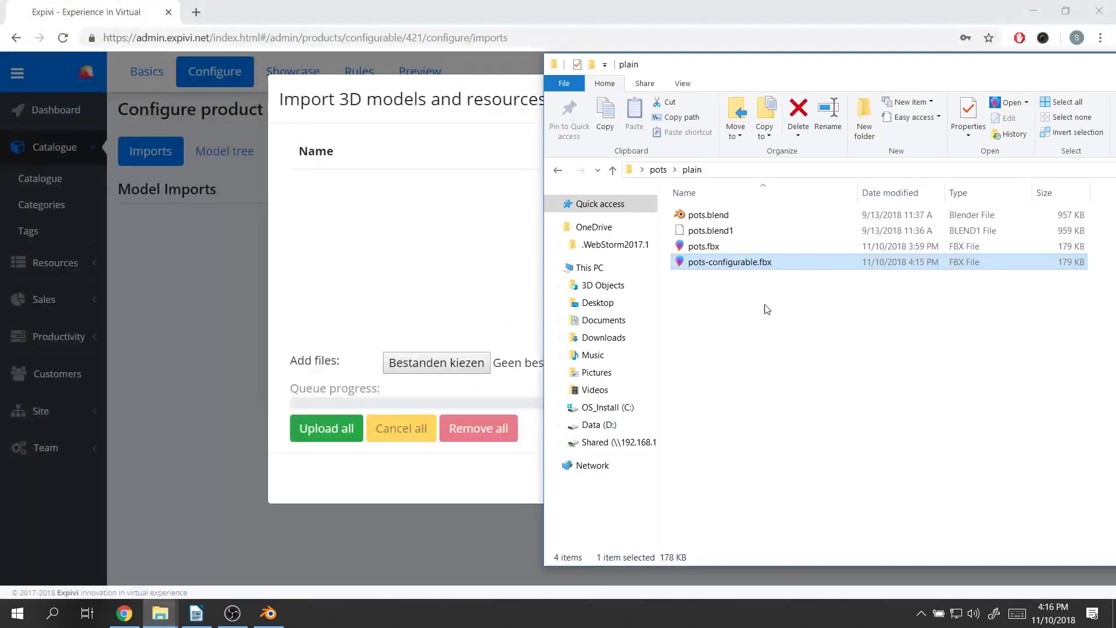
{"action": "left_click_drag", "start_coordinate": [740, 68], "coordinate": [907, 56]}
{"action": "left_click_drag", "start_coordinate": [878, 253], "coordinate": [422, 247]}
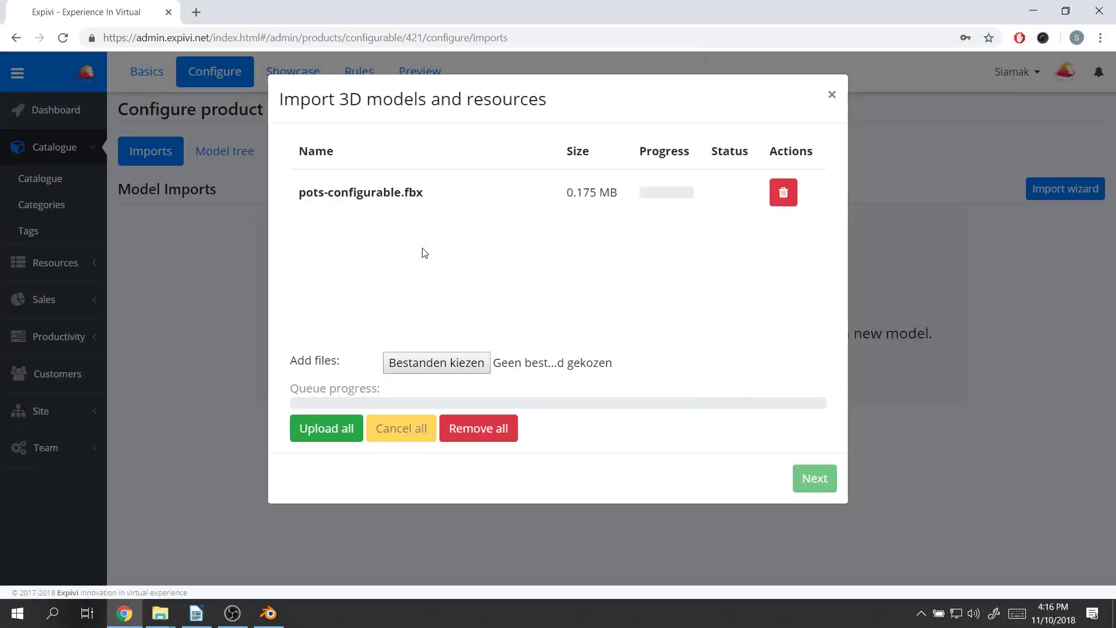
{"action": "left_click", "coordinate": [330, 435]}
- Set the uploaded file to import as a configurable model and place its new materials in the Pottery folder
{"action": "left_click", "coordinate": [815, 478]}
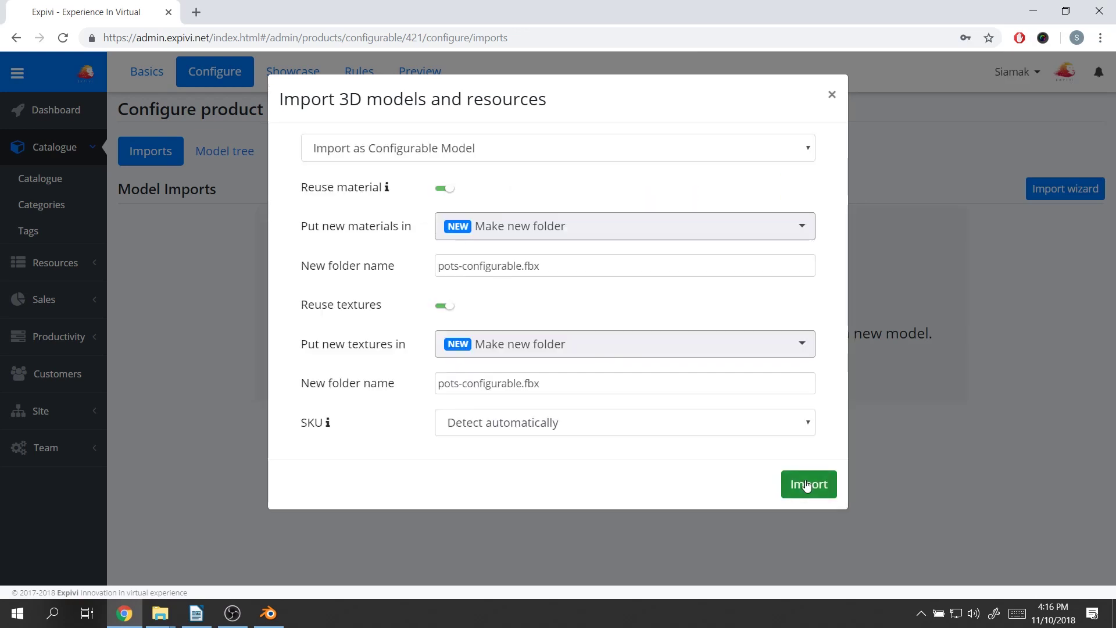
{"action": "left_click", "coordinate": [469, 150]}
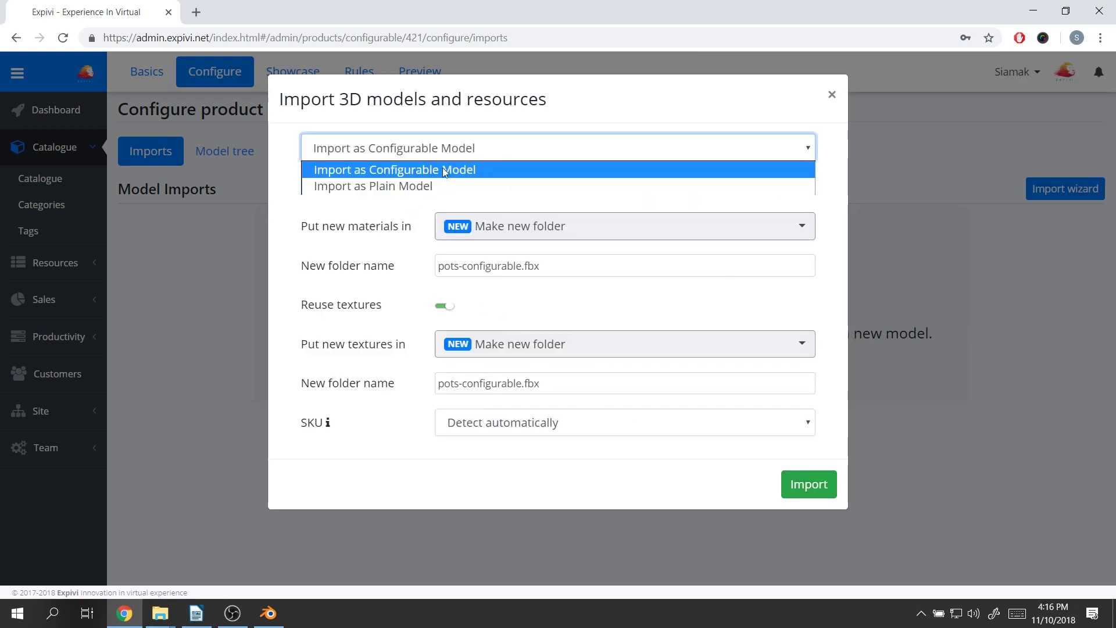
{"action": "left_click", "coordinate": [423, 170]}
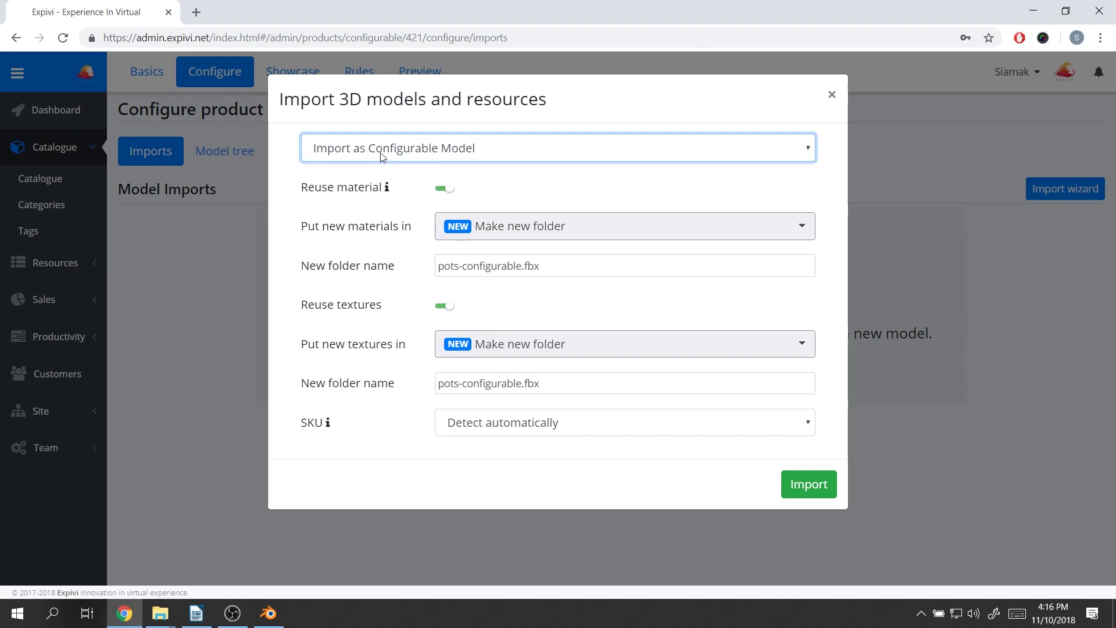
{"action": "left_click", "coordinate": [495, 114]}
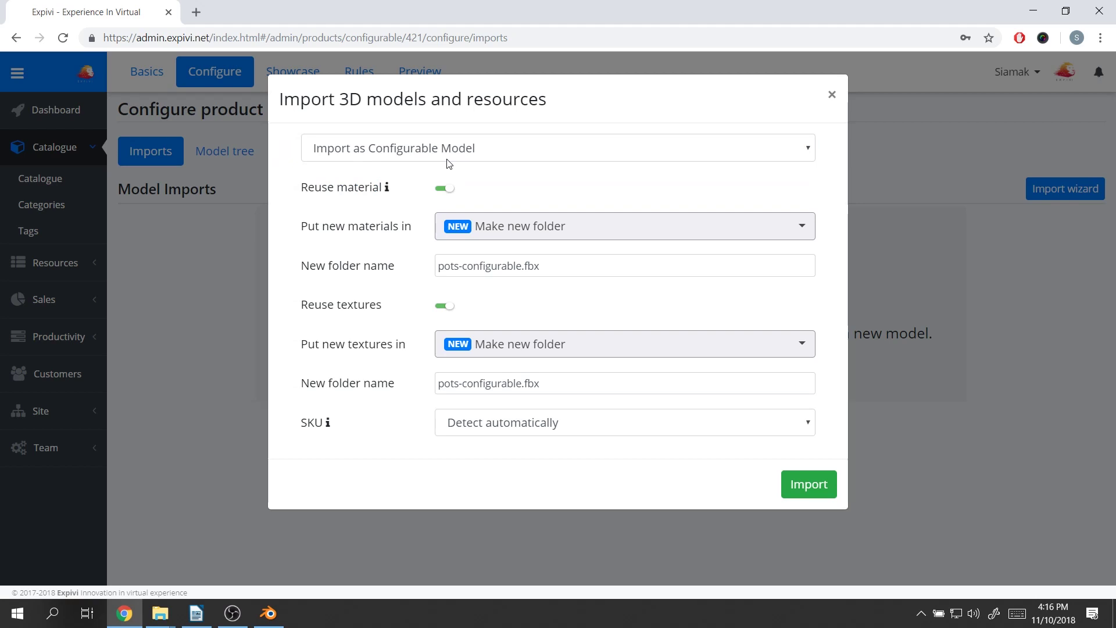
{"action": "left_click", "coordinate": [573, 230]}
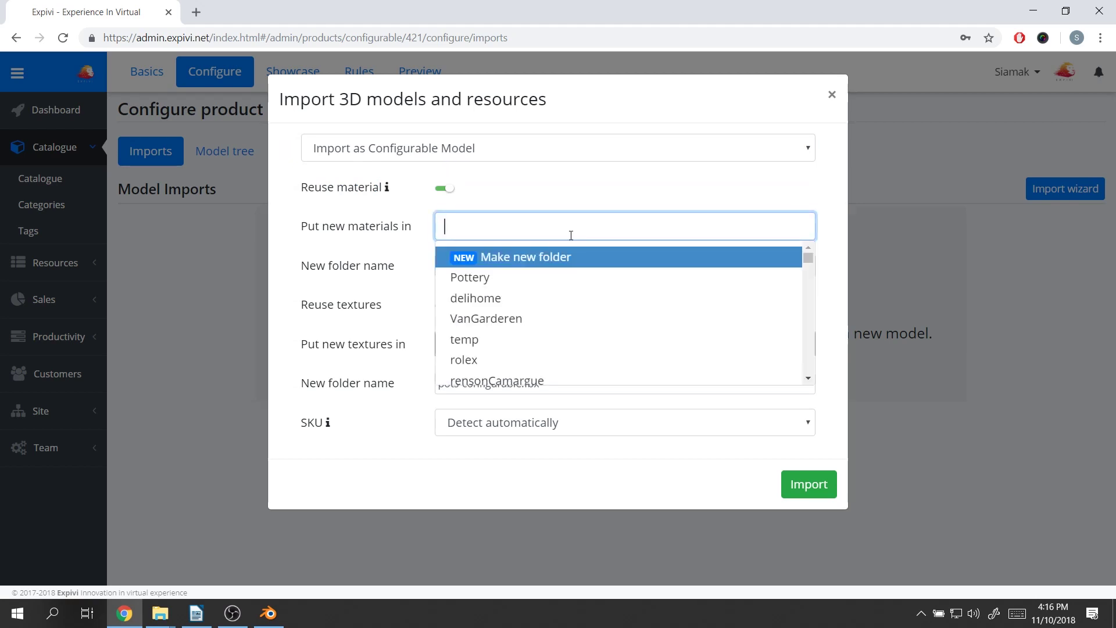
{"action": "left_click", "coordinate": [545, 285]}
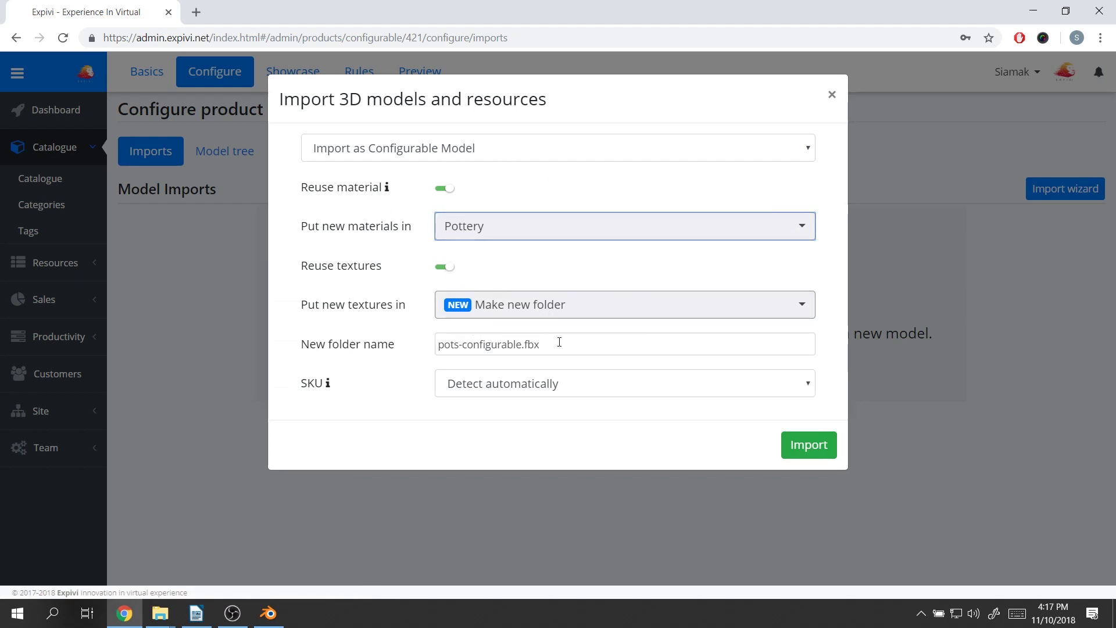
- Keep a new pots-configurable.fbx folder for the textures, run the model import and close the wizard
{"action": "left_click", "coordinate": [581, 308]}
{"action": "left_click", "coordinate": [602, 276]}
{"action": "left_click_drag", "start_coordinate": [539, 346], "coordinate": [376, 386]}
{"action": "left_click", "coordinate": [601, 428]}
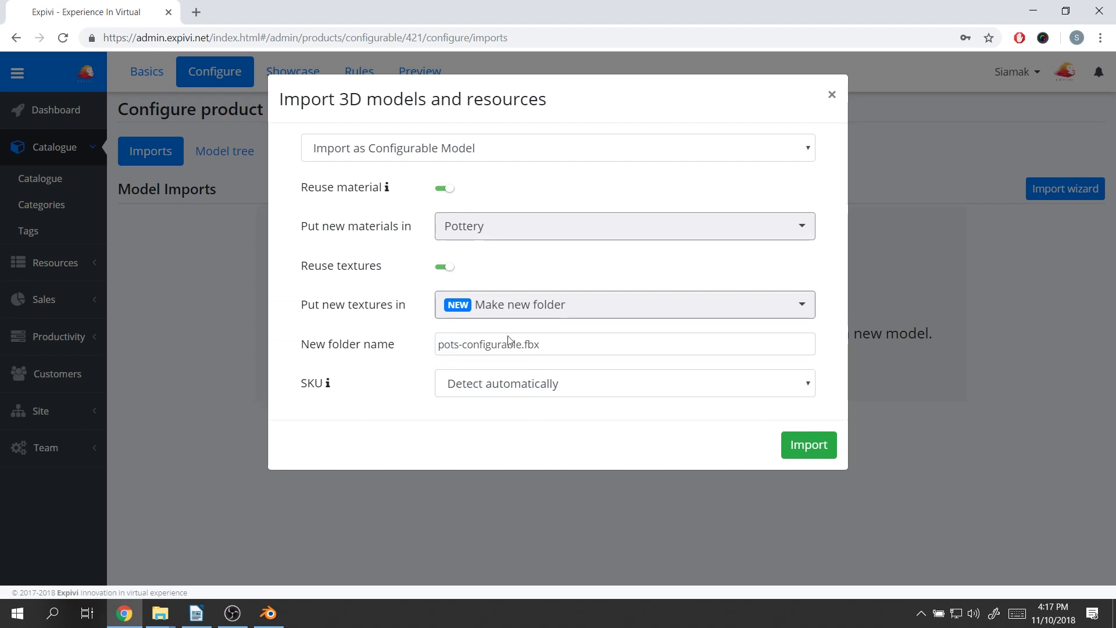
{"action": "left_click", "coordinate": [808, 452]}
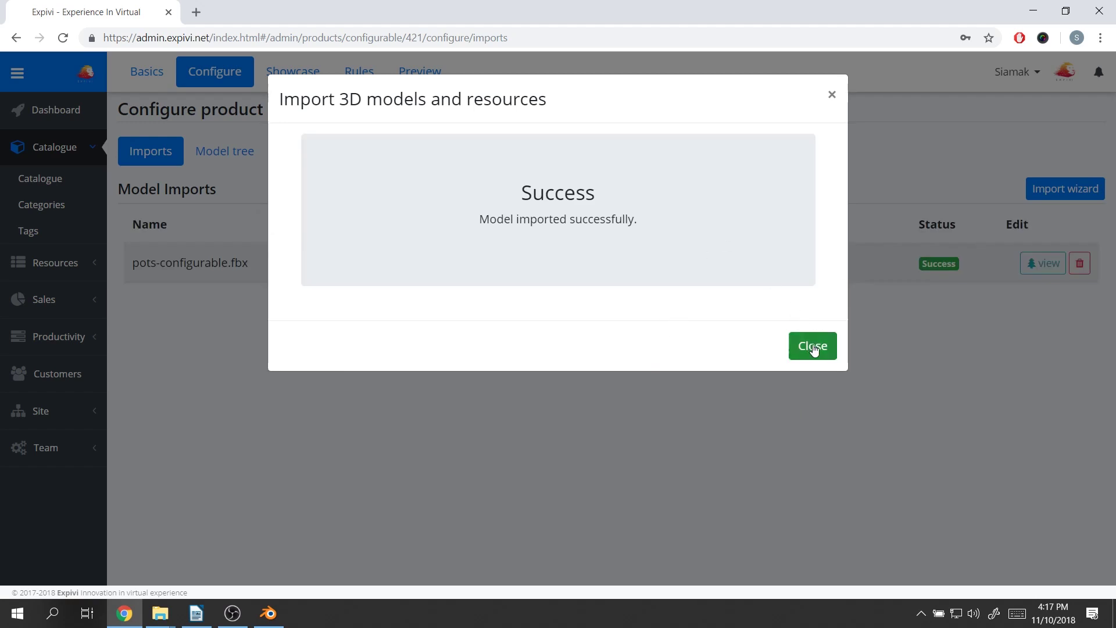
{"action": "left_click", "coordinate": [813, 347]}
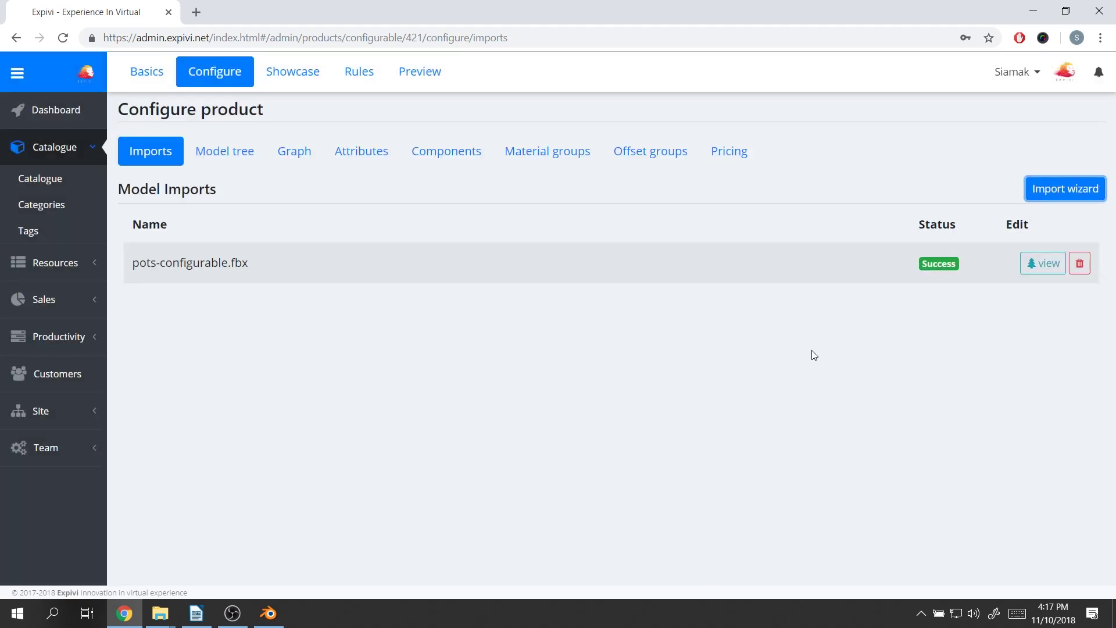
- Examine the node hierarchy of the imported pots-configurable.fbx and the product's configurable graph
{"action": "left_click", "coordinate": [1041, 266]}
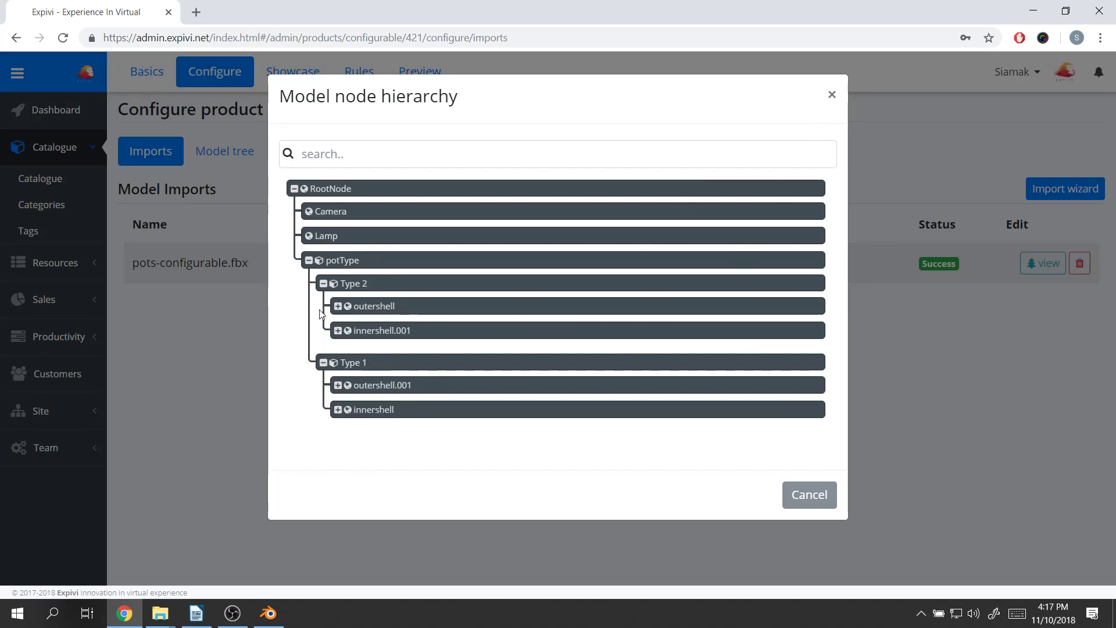
{"action": "left_click", "coordinate": [832, 95]}
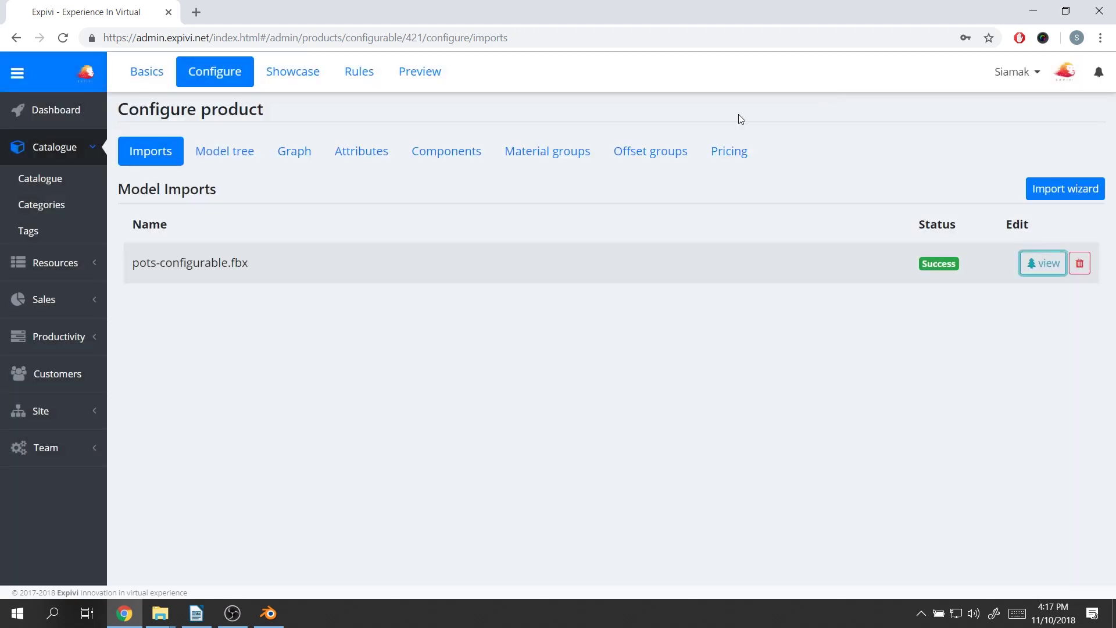
{"action": "left_click", "coordinate": [297, 155]}
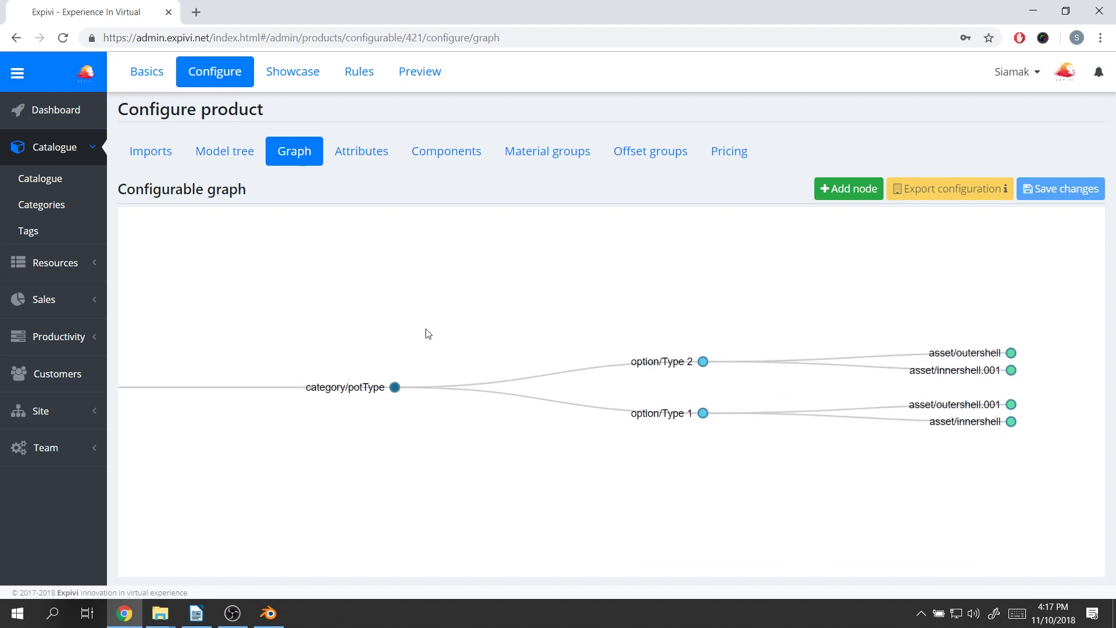
- Expand RootNode and potType in the model tree and preview the pot with Type 1, then with Type 2
{"action": "left_click", "coordinate": [232, 152]}
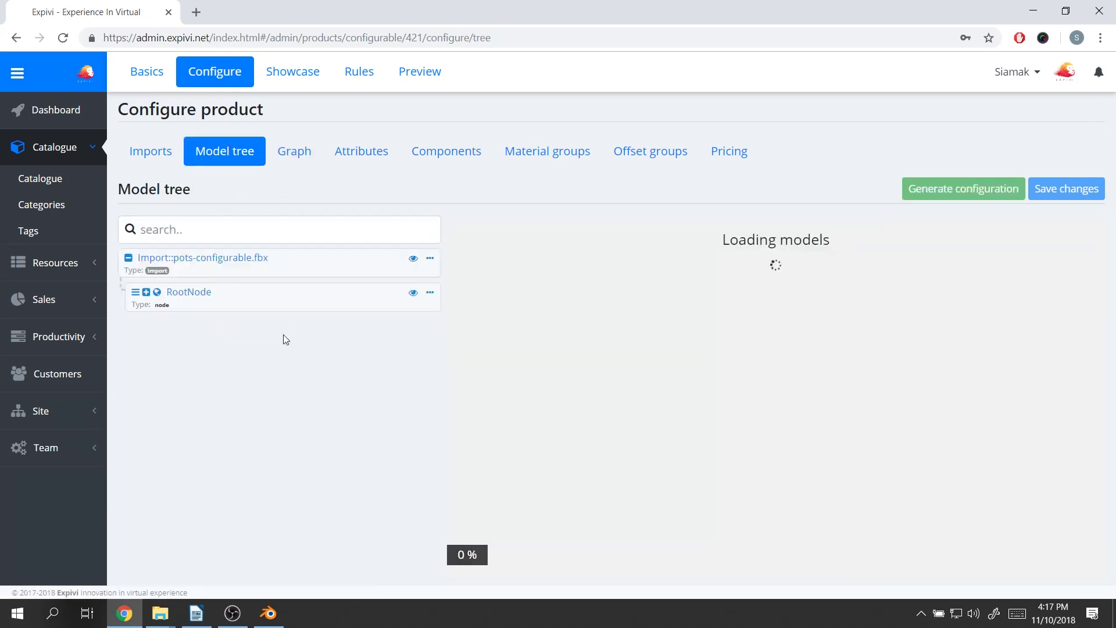
{"action": "left_click", "coordinate": [146, 292]}
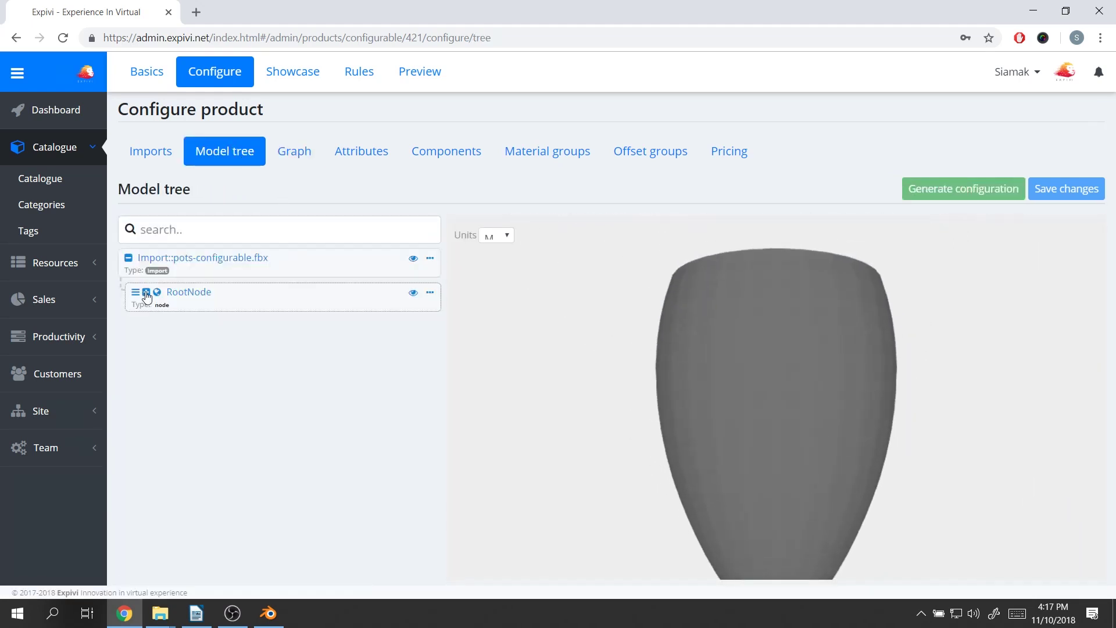
{"action": "left_click", "coordinate": [154, 405]}
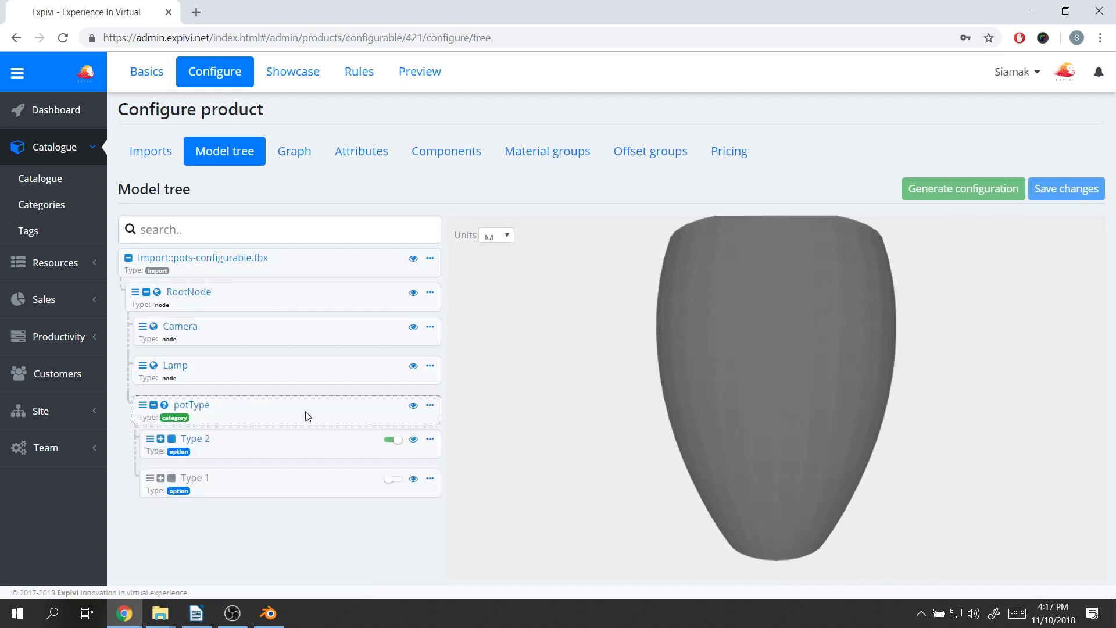
{"action": "left_click_drag", "start_coordinate": [797, 491], "coordinate": [797, 378]}
{"action": "scroll", "coordinate": [733, 400], "scroll_direction": "down", "scroll_amount": 3}
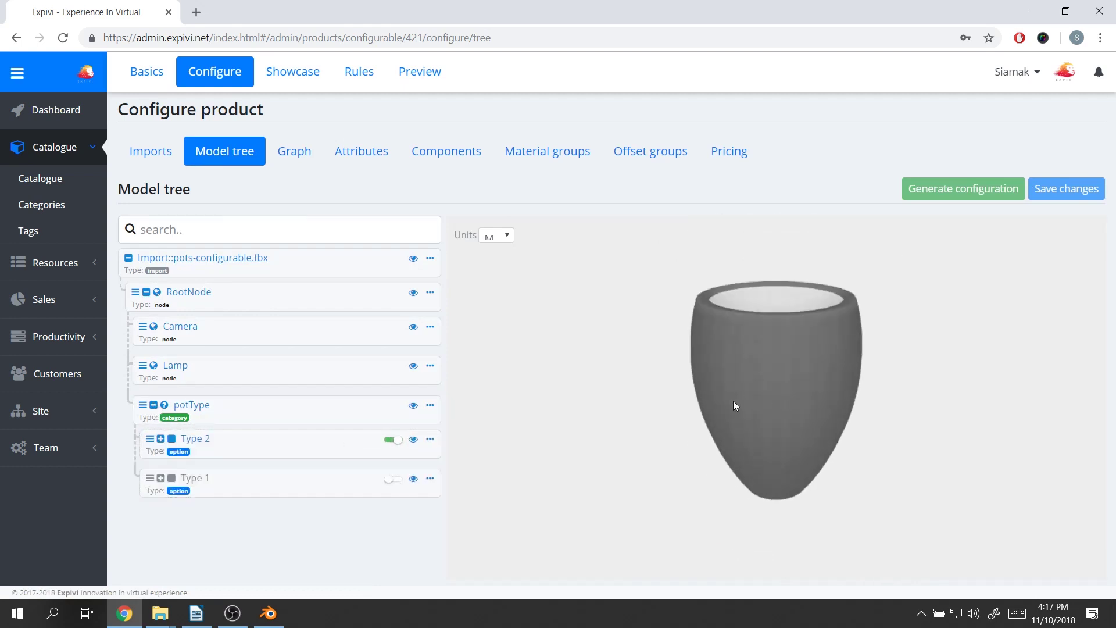
{"action": "left_click", "coordinate": [394, 479]}
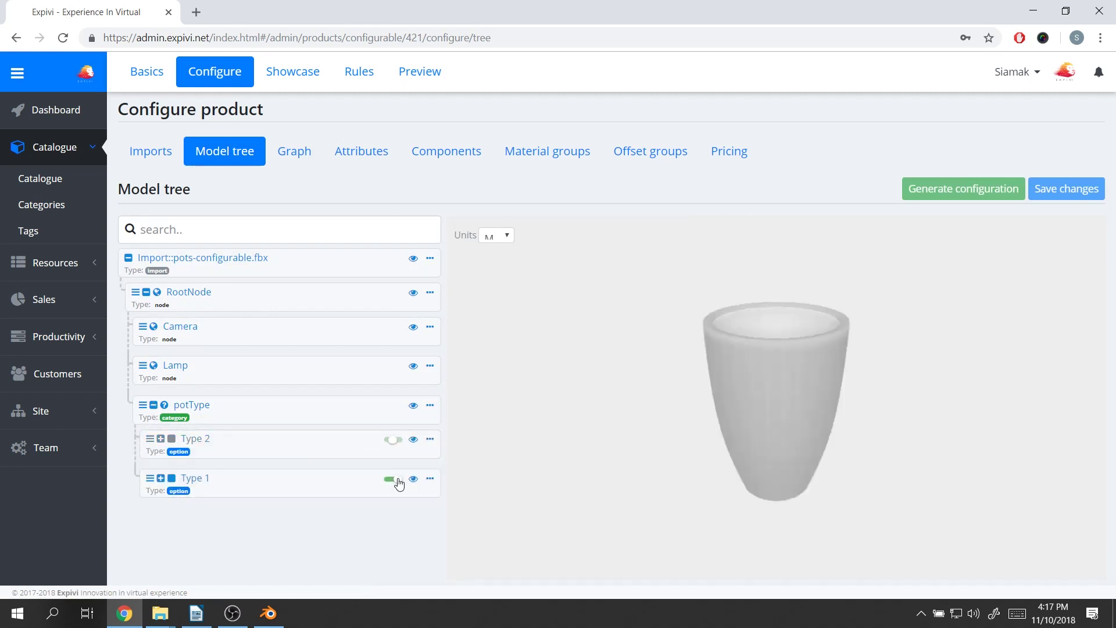
{"action": "left_click", "coordinate": [392, 441]}
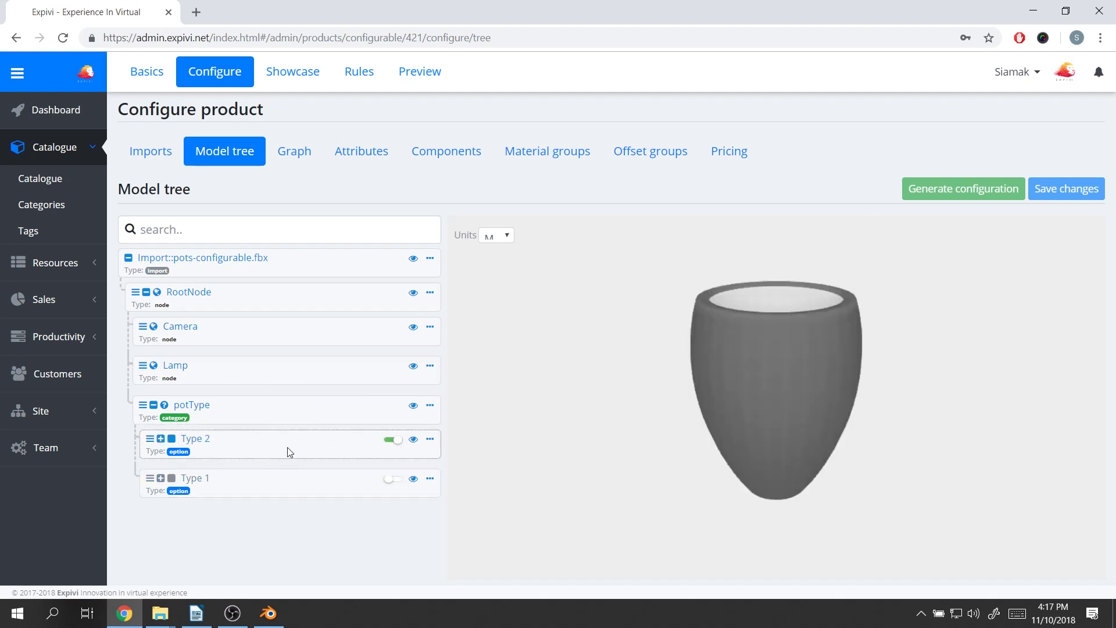
- Review the product's graph and attributes, and compare them with the potTypeCategory hierarchy in Blender
{"action": "left_click", "coordinate": [299, 155]}
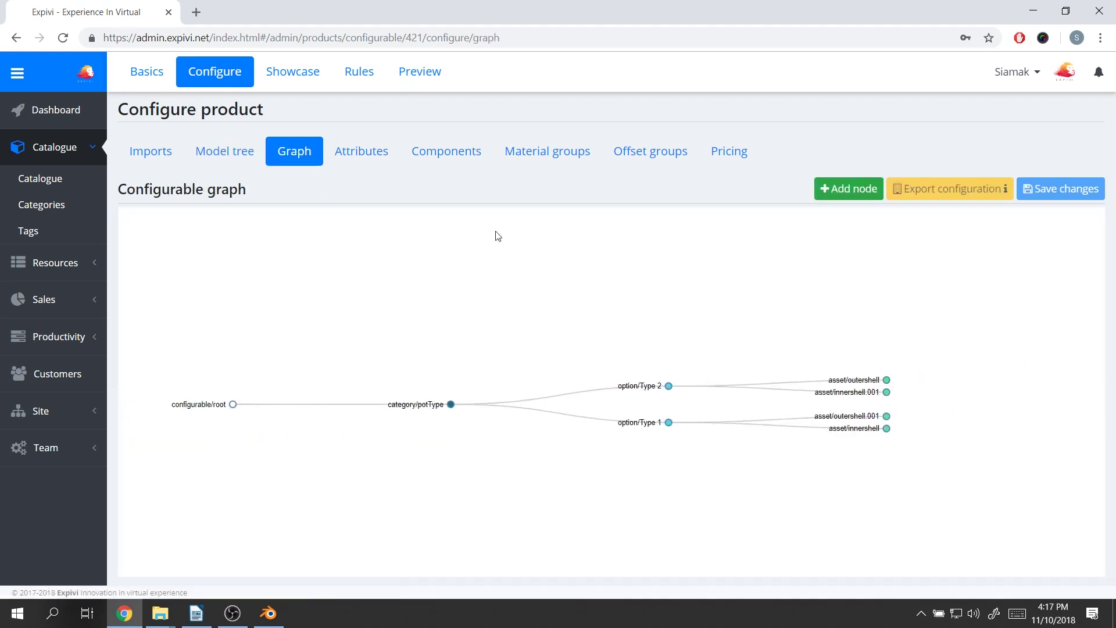
{"action": "left_click", "coordinate": [359, 148]}
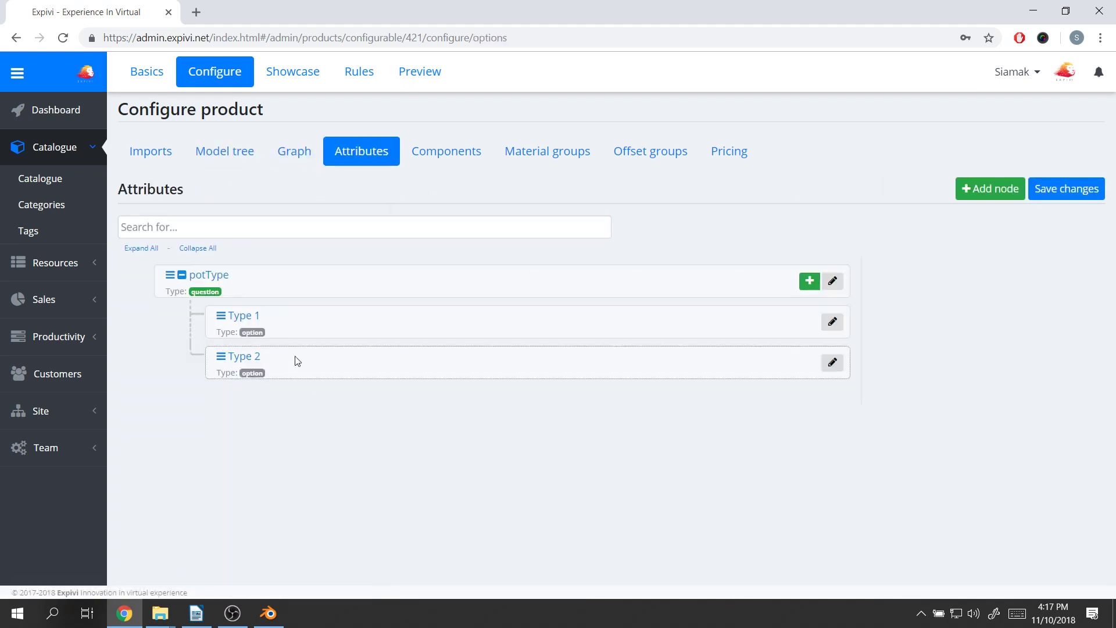
{"action": "left_click", "coordinate": [268, 614]}
{"action": "left_click", "coordinate": [686, 113]}
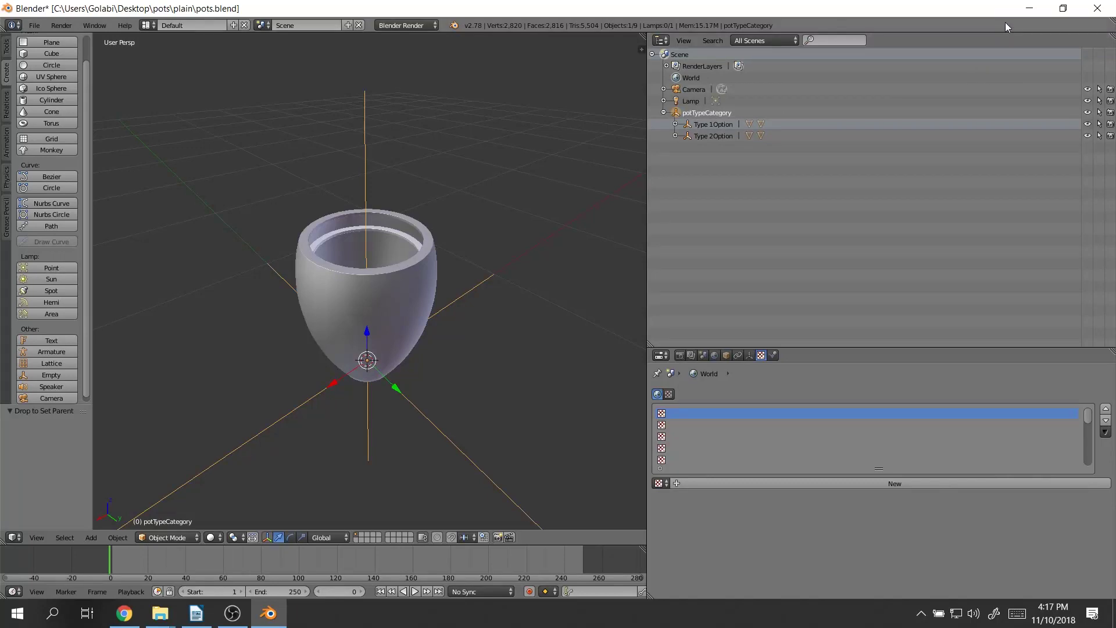
{"action": "left_click", "coordinate": [1036, 8]}
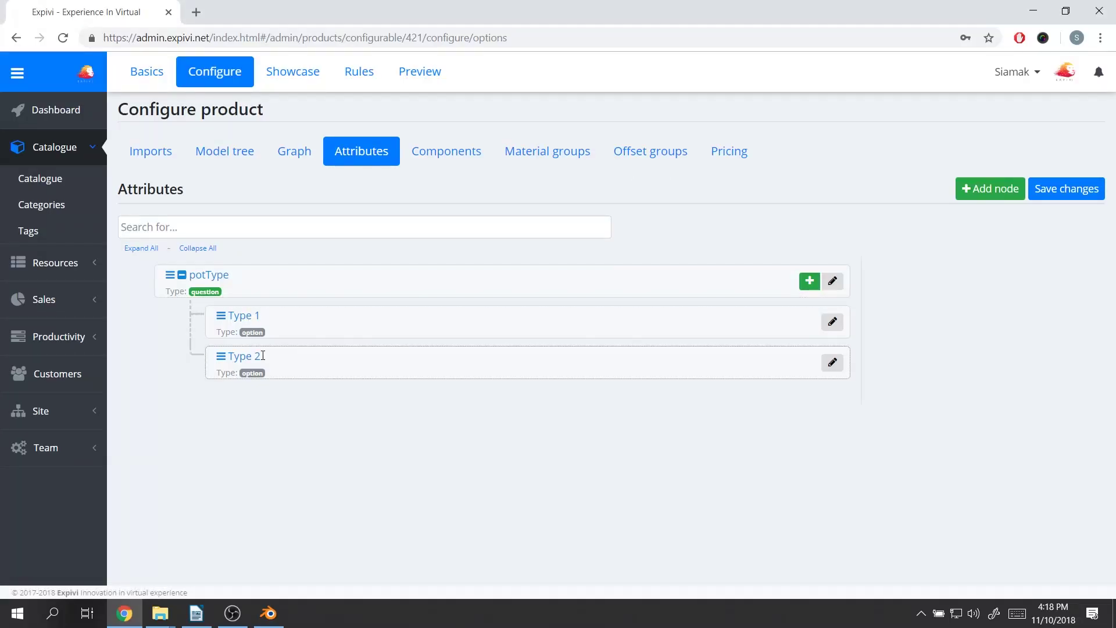
- Compare the children of Type 2Option in Blender with the asset nodes in the Expivi configurable graph
{"action": "left_click", "coordinate": [305, 154]}
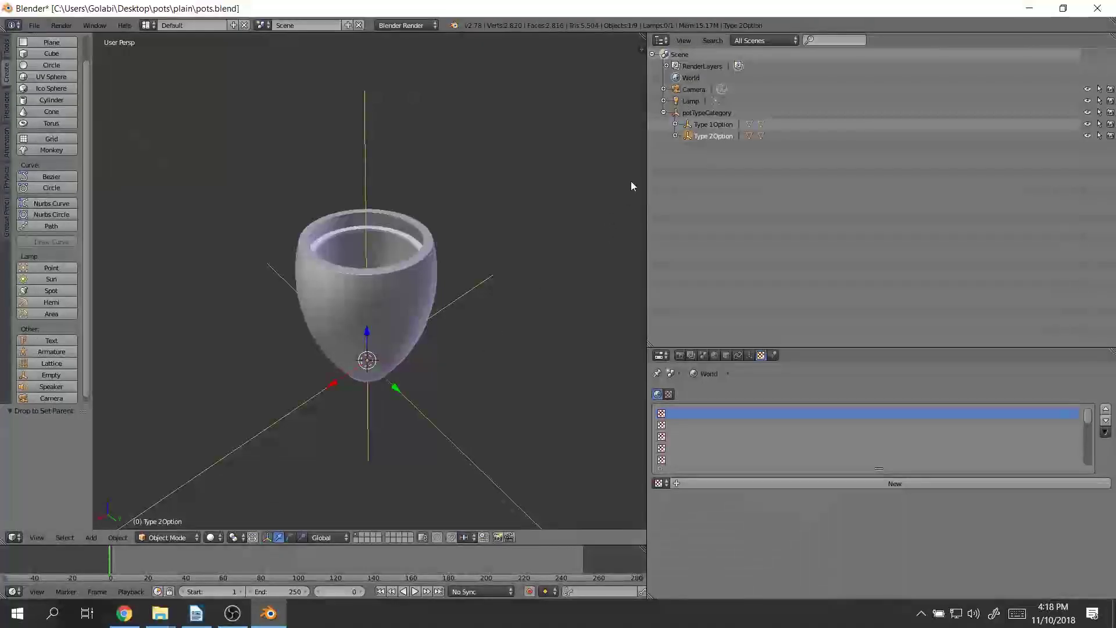
{"action": "left_click", "coordinate": [676, 136]}
{"action": "left_click", "coordinate": [710, 149]}
{"action": "key", "text": "alt+Tab"}
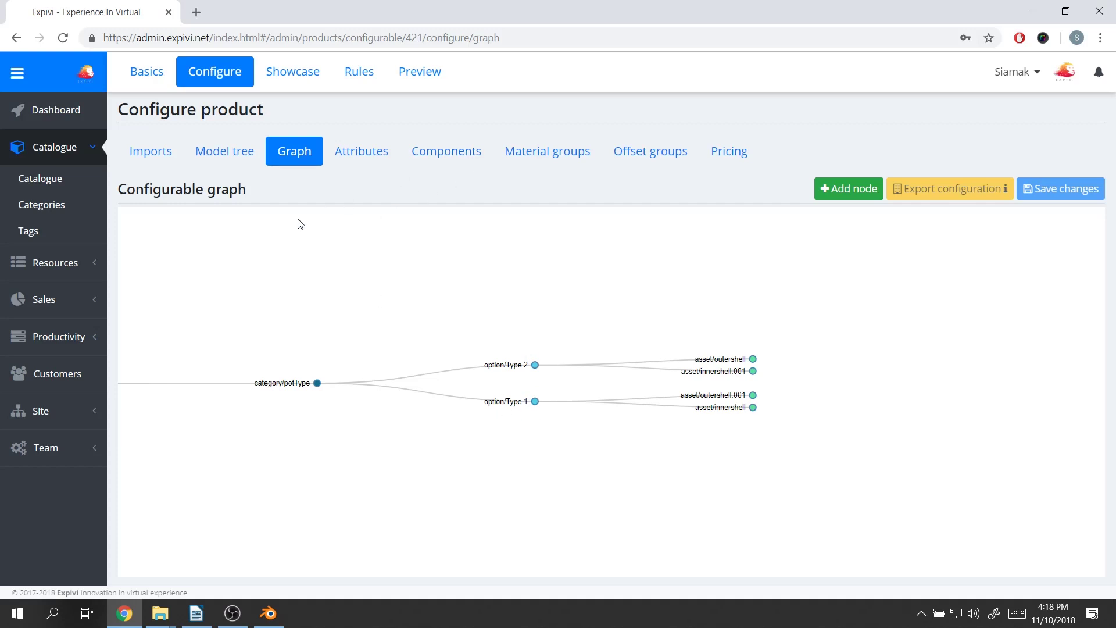
- Inspect the variations of the Type 2 outershell and Type 1 outershell.001 components
{"action": "left_click", "coordinate": [479, 161]}
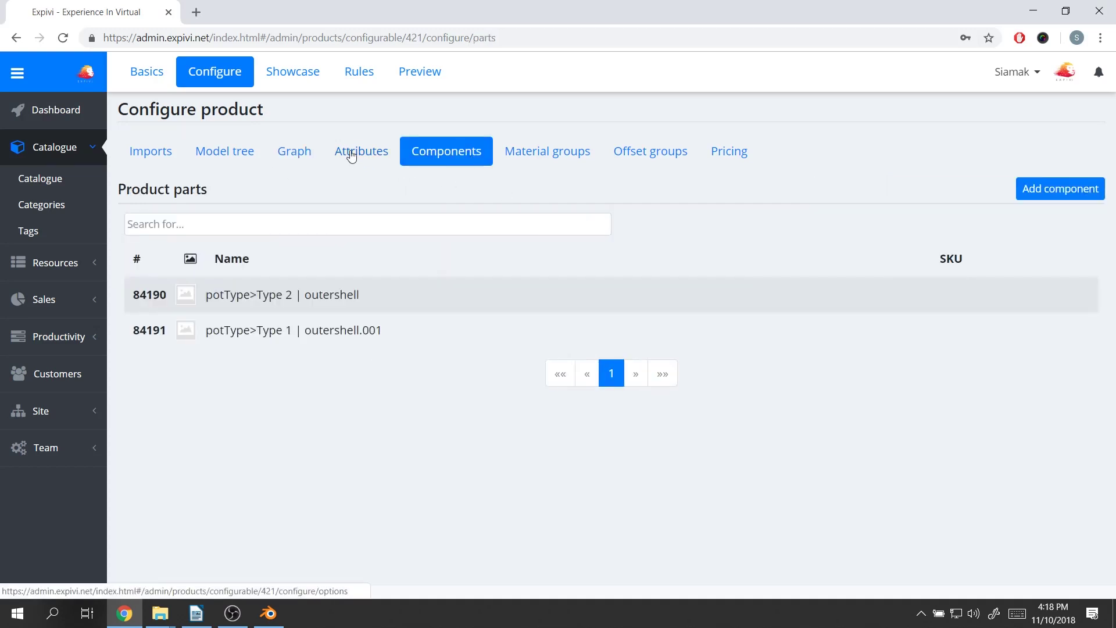
{"action": "left_click", "coordinate": [506, 302]}
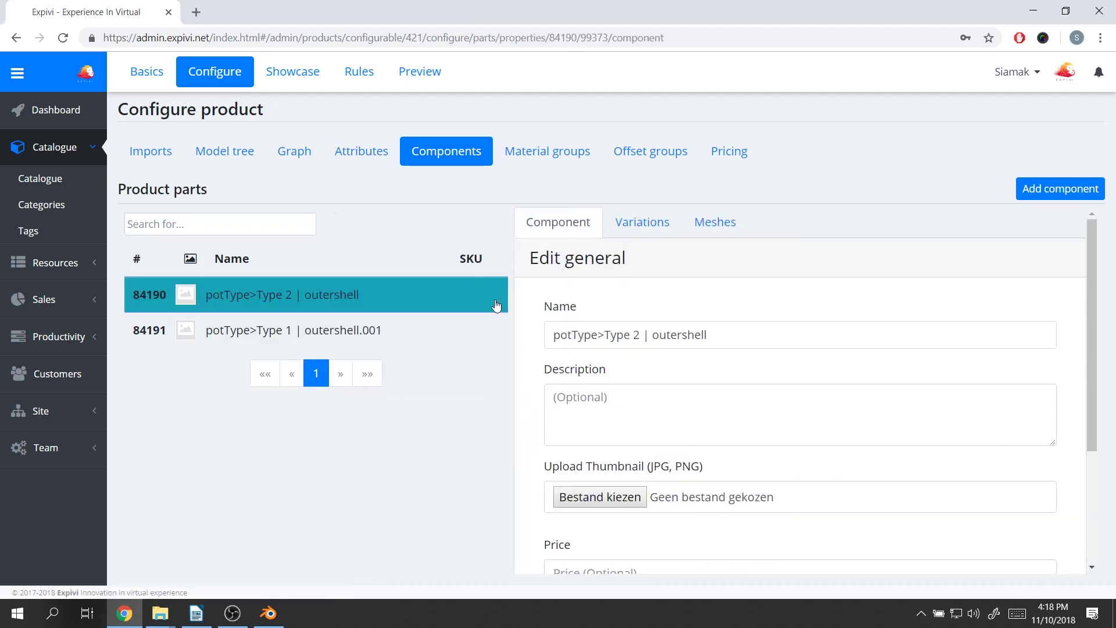
{"action": "left_click", "coordinate": [649, 229]}
{"action": "left_click", "coordinate": [417, 330]}
{"action": "left_click", "coordinate": [653, 224]}
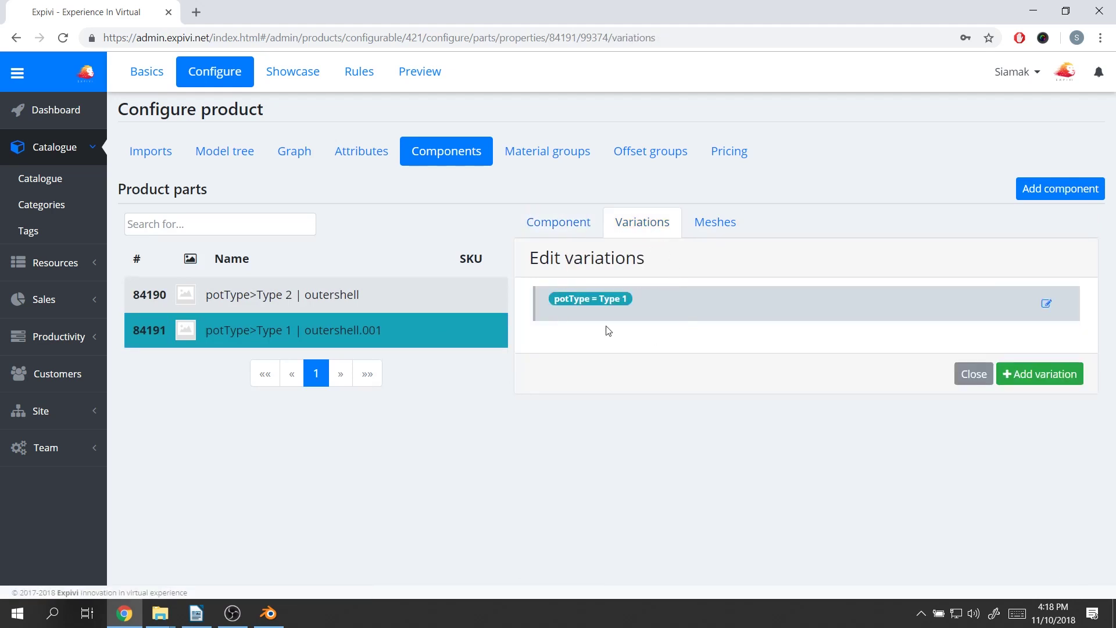
- Expand potType in the model tree again, activate the Type 1 option and inspect that pot in the 3D preview
{"action": "left_click", "coordinate": [242, 158]}
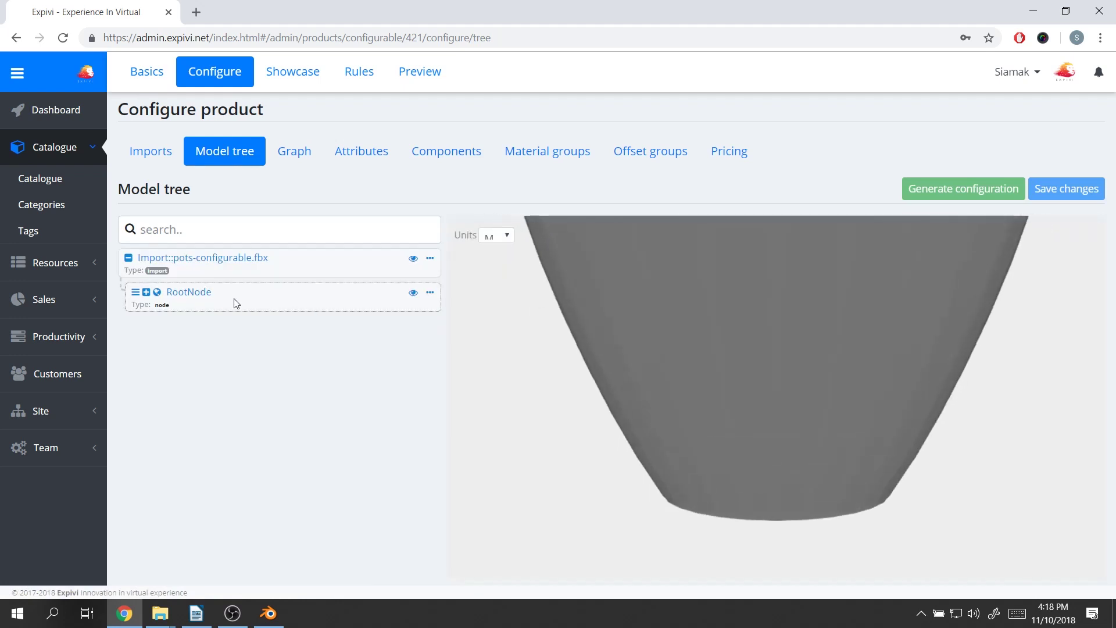
{"action": "left_click", "coordinate": [146, 291]}
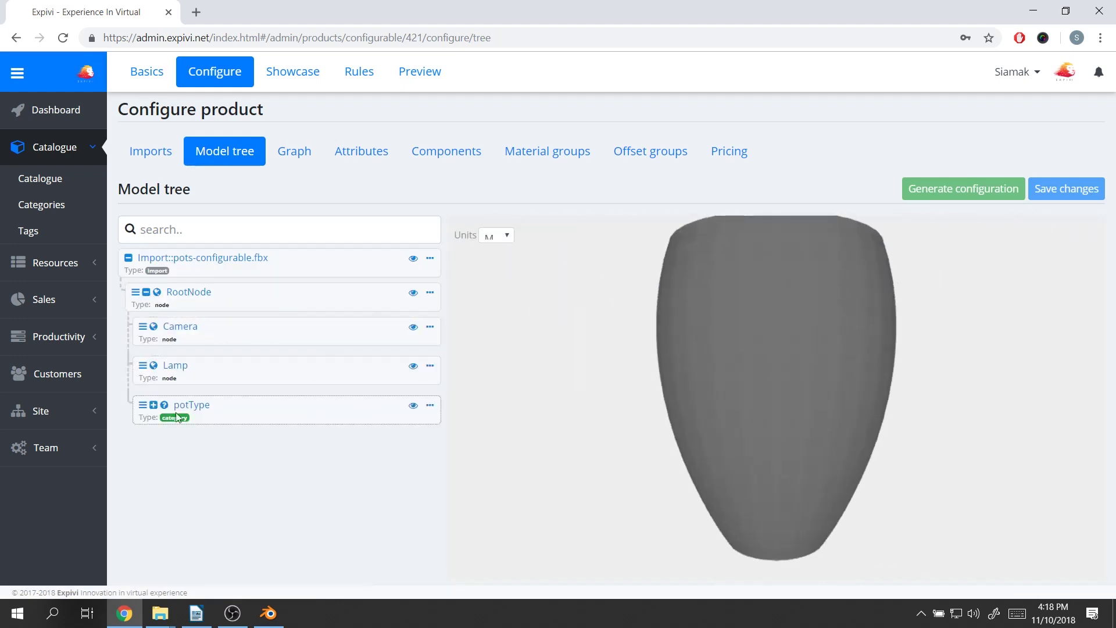
{"action": "left_click", "coordinate": [154, 406]}
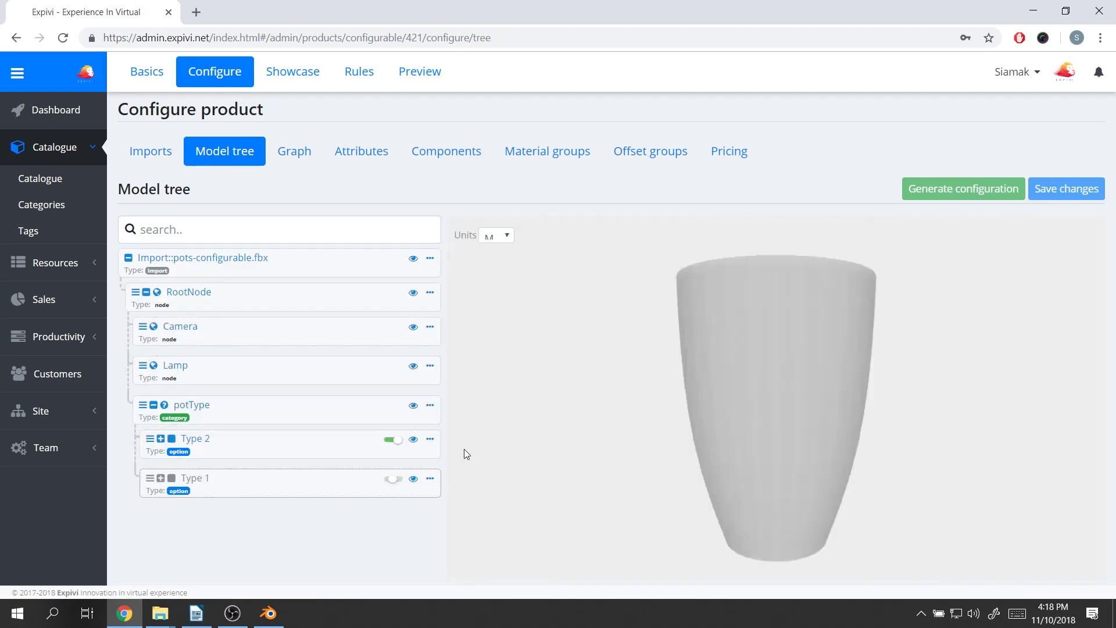
{"action": "left_click_drag", "start_coordinate": [827, 356], "coordinate": [864, 384]}
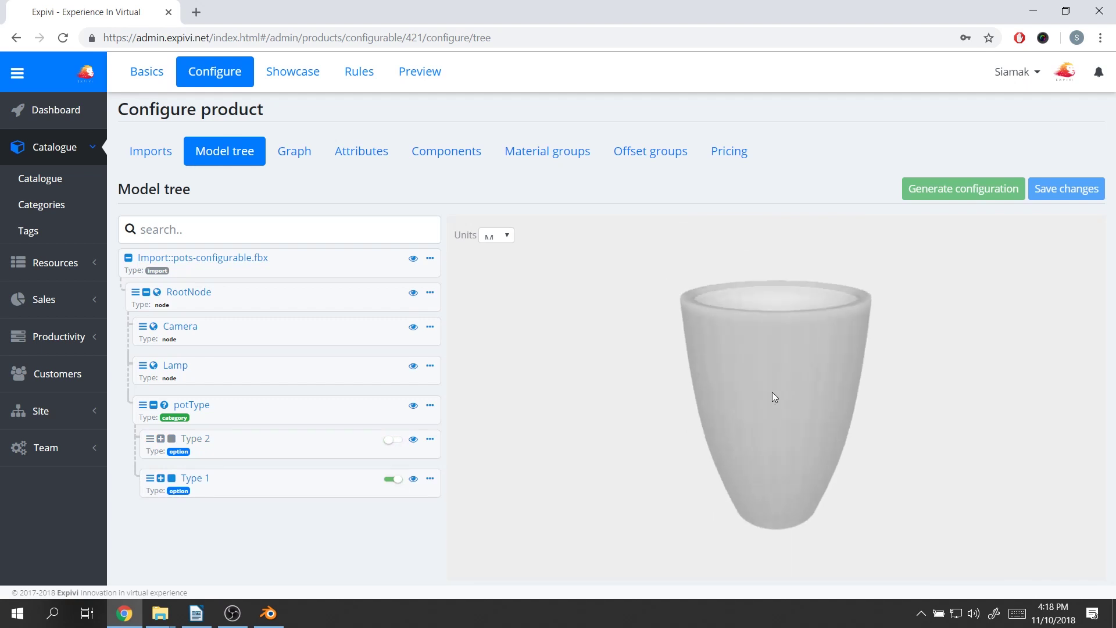
{"action": "left_click_drag", "start_coordinate": [772, 393], "coordinate": [819, 401]}
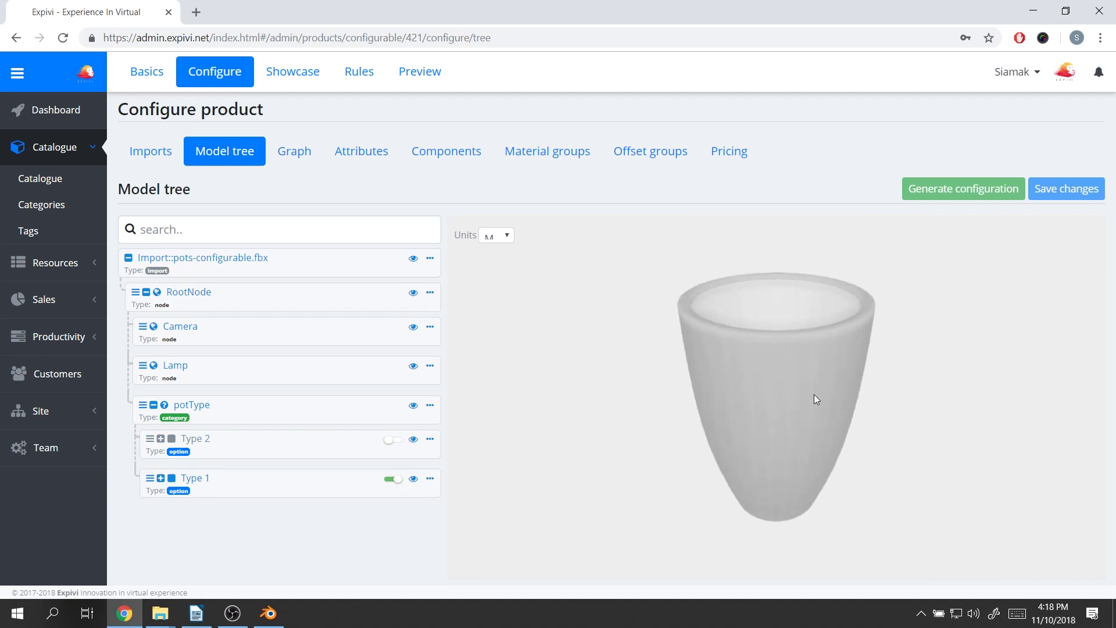